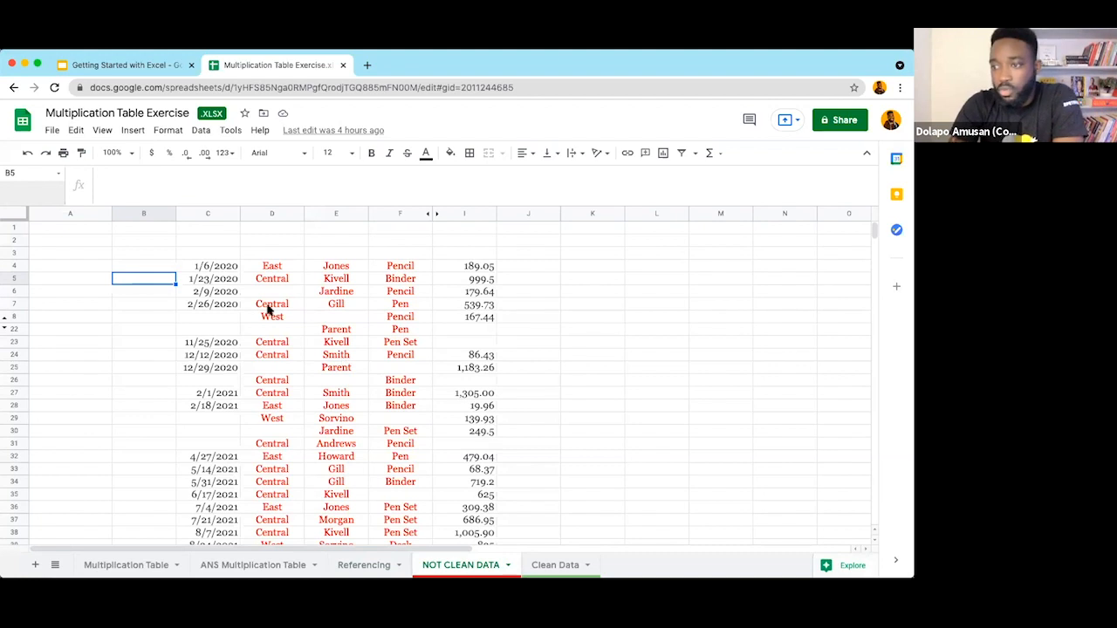
{"action": "left_click", "coordinate": [54, 130]}
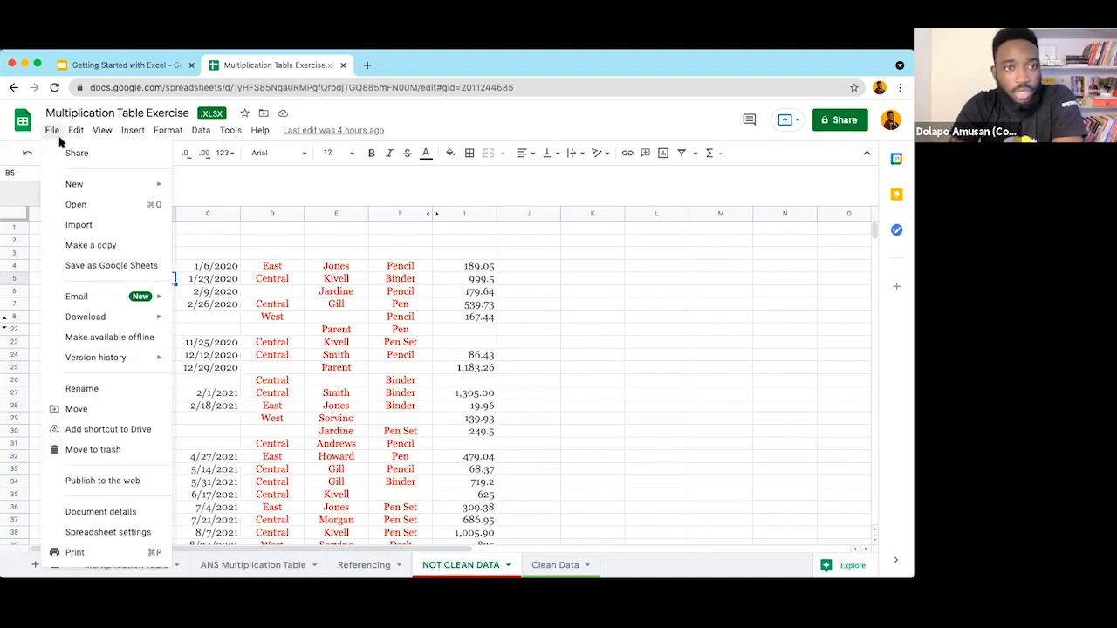
{"action": "left_click", "coordinate": [287, 266]}
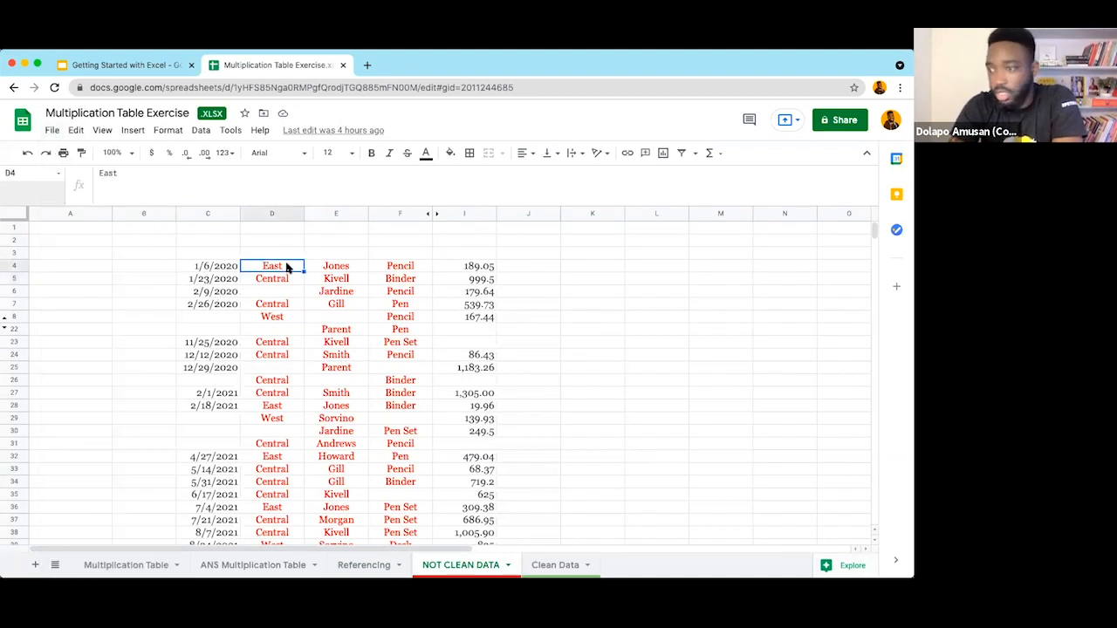
{"action": "left_click", "coordinate": [206, 268]}
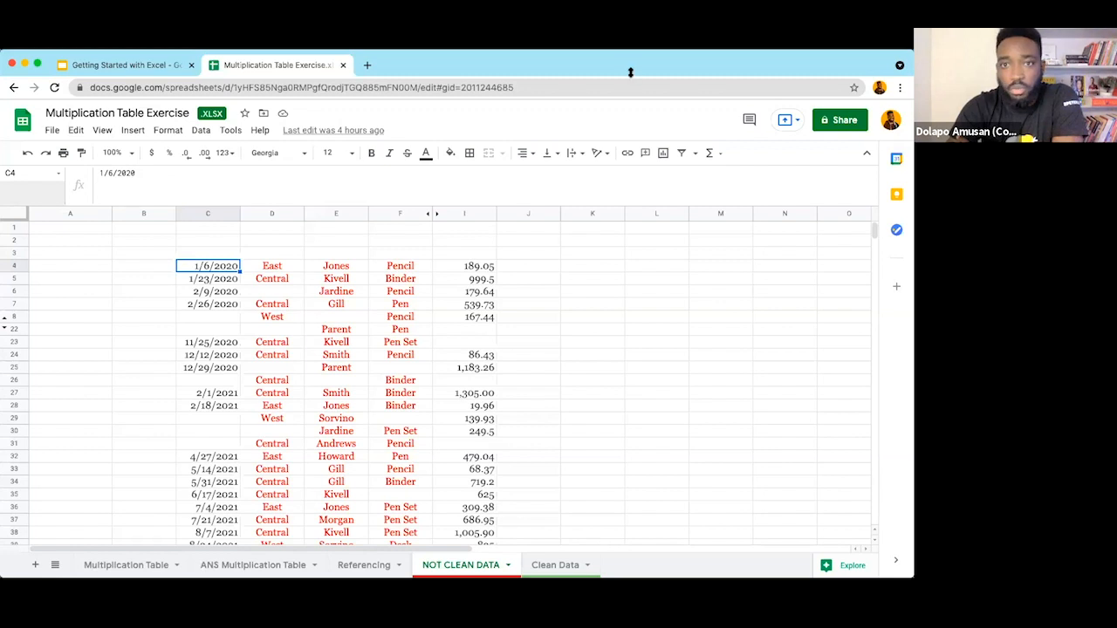
{"action": "left_click_drag", "start_coordinate": [630, 72], "coordinate": [618, 73]}
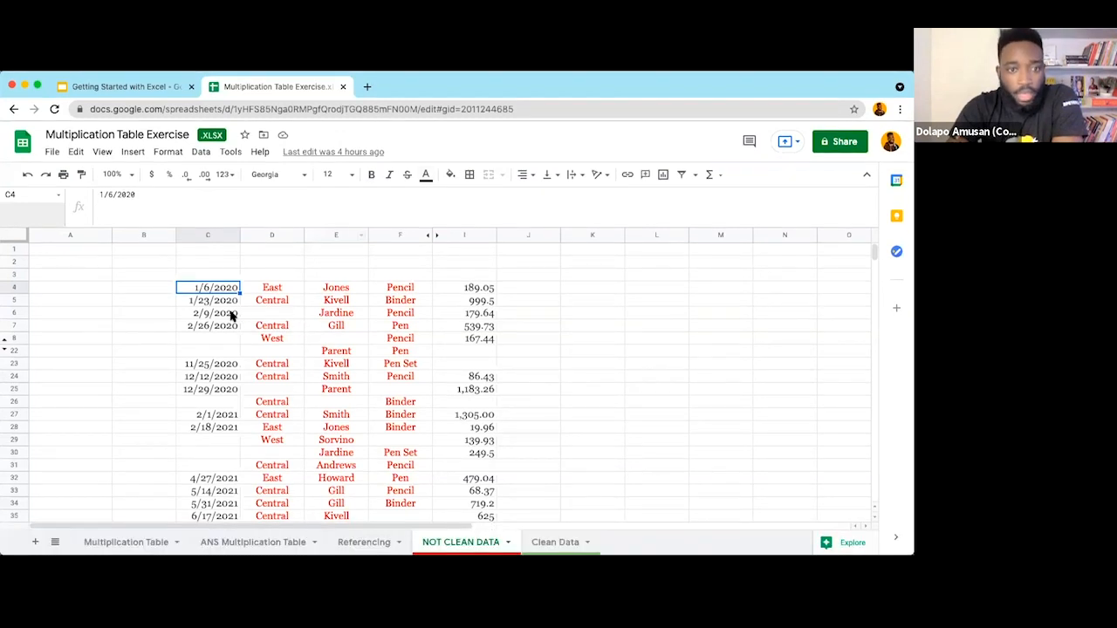
{"action": "left_click", "coordinate": [223, 276]}
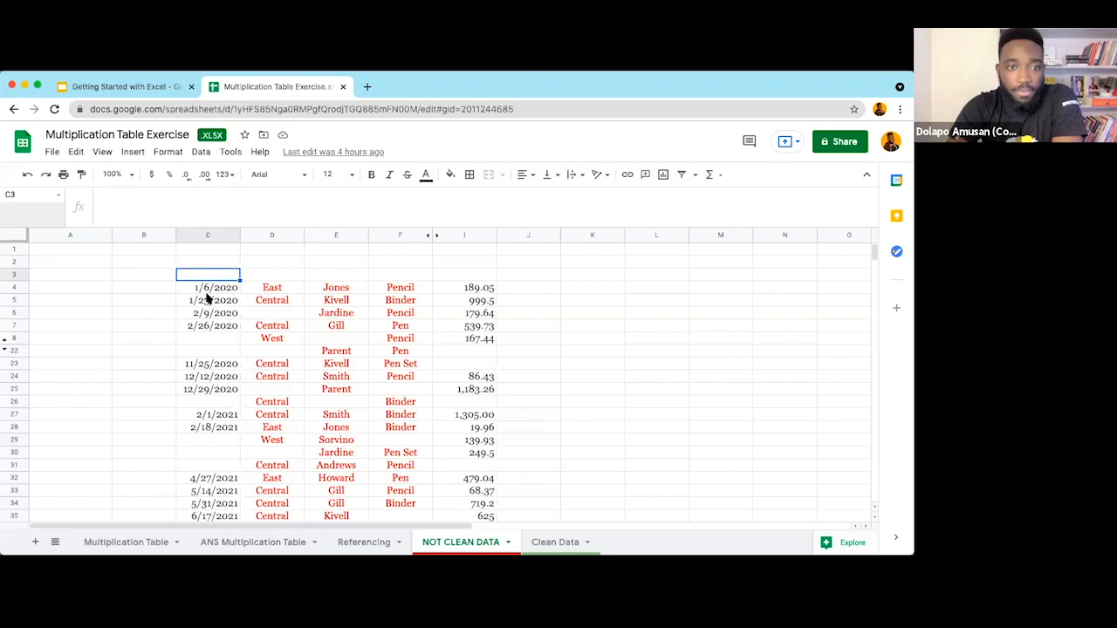
{"action": "left_click", "coordinate": [216, 288]}
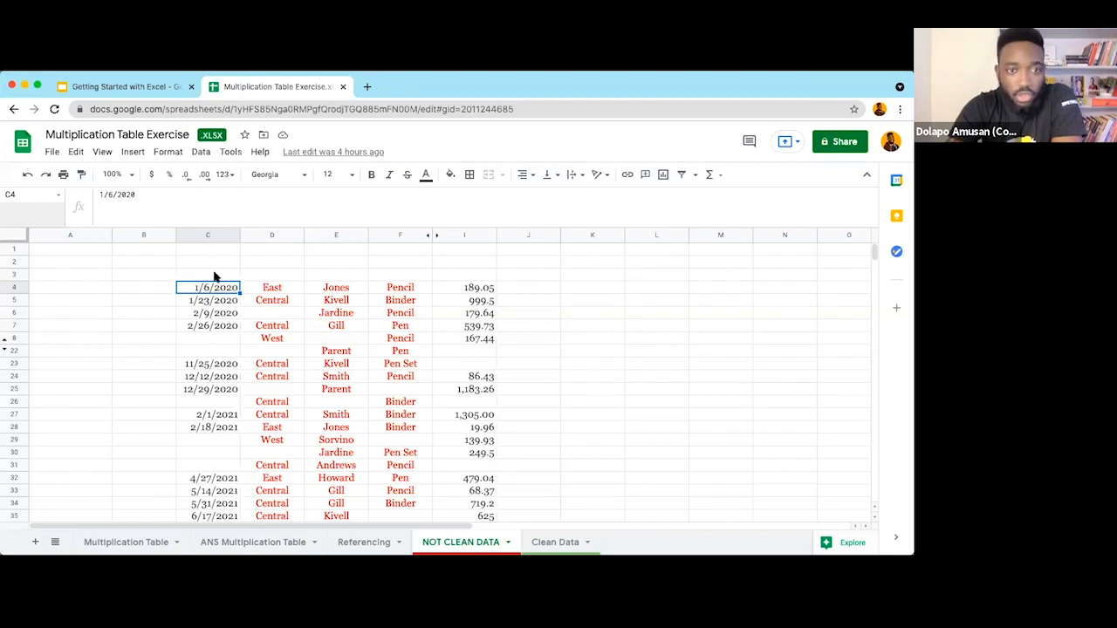
{"action": "left_click", "coordinate": [214, 276]}
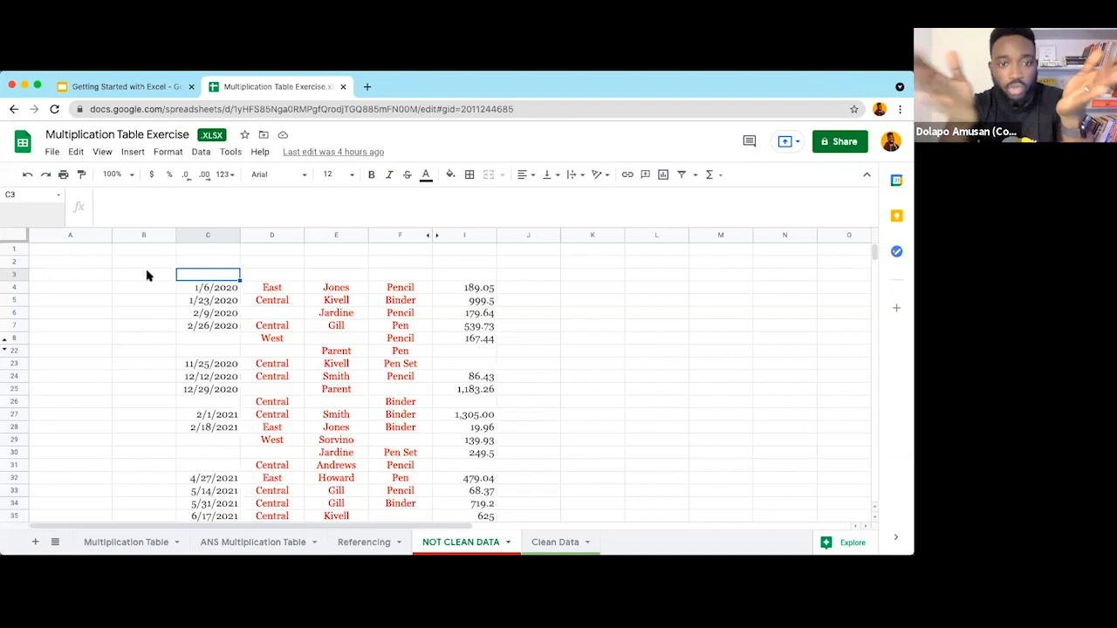
{"action": "left_click", "coordinate": [147, 291]}
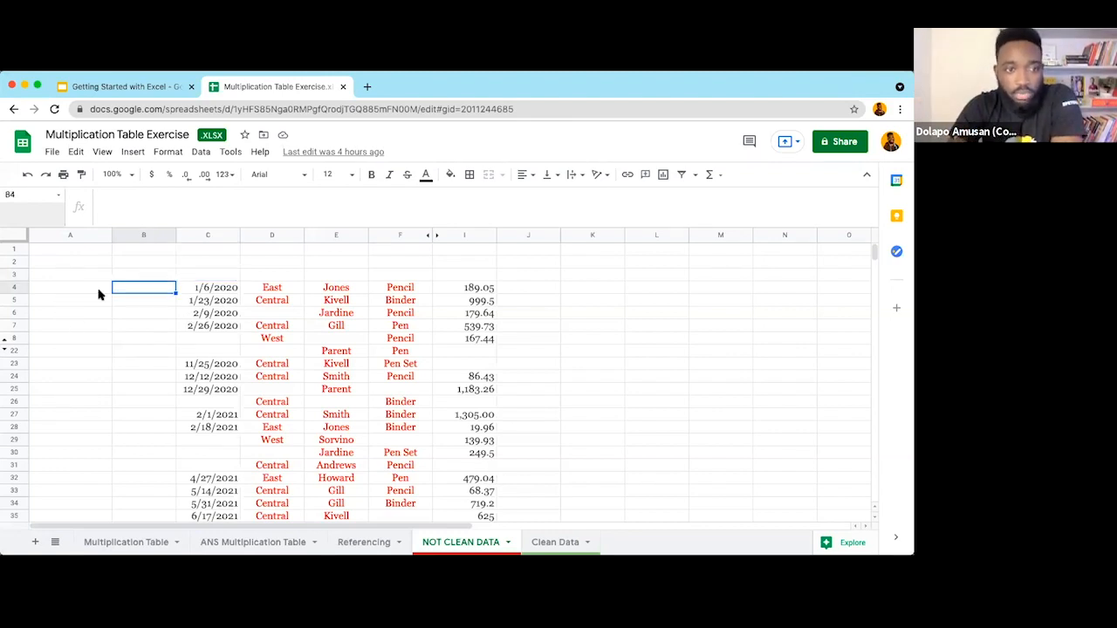
{"action": "left_click", "coordinate": [52, 311]}
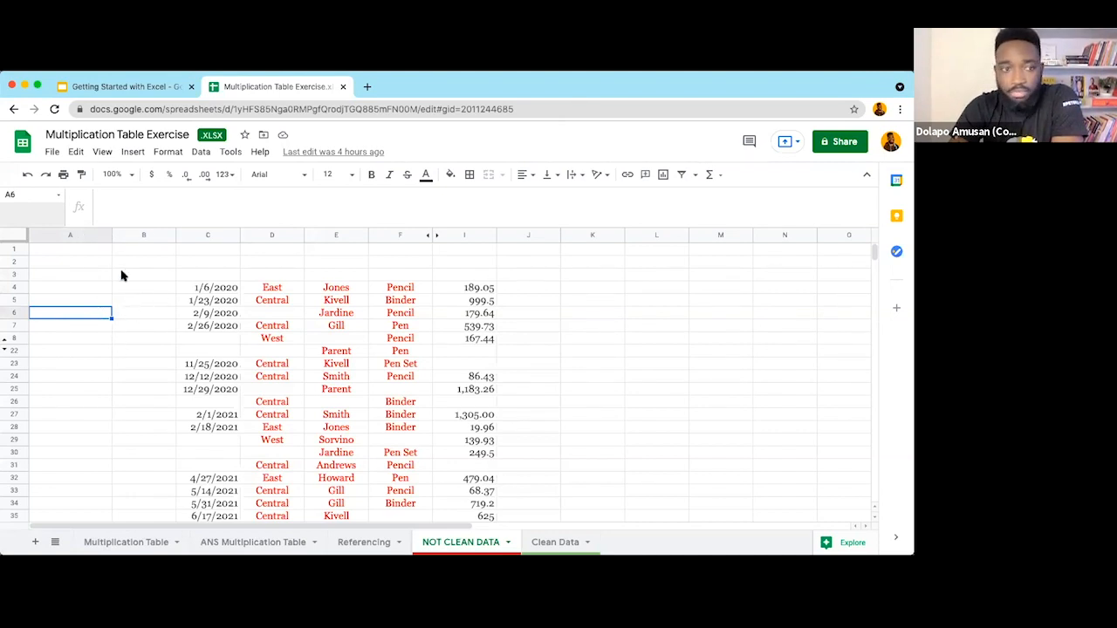
{"action": "left_click_drag", "start_coordinate": [77, 235], "coordinate": [144, 235]}
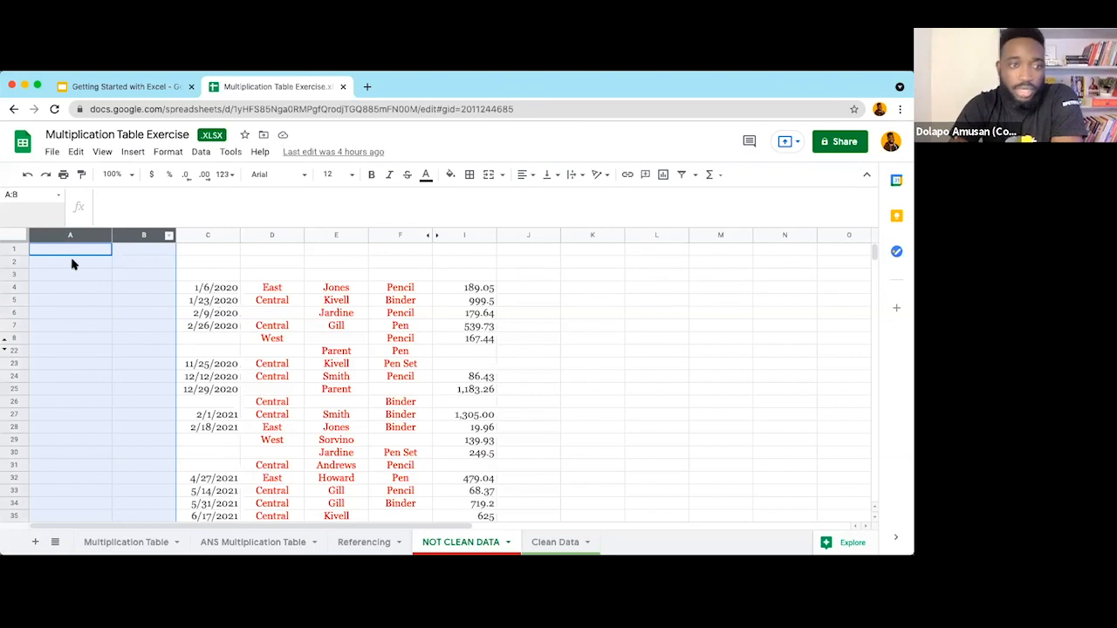
{"action": "left_click", "coordinate": [219, 290]}
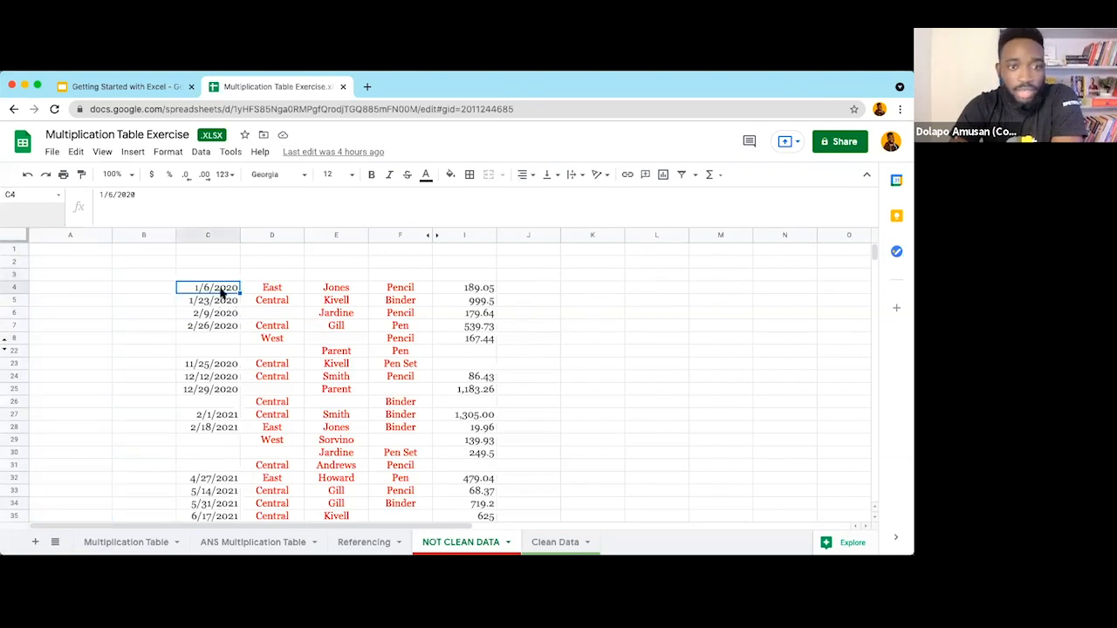
{"action": "left_click", "coordinate": [85, 253]}
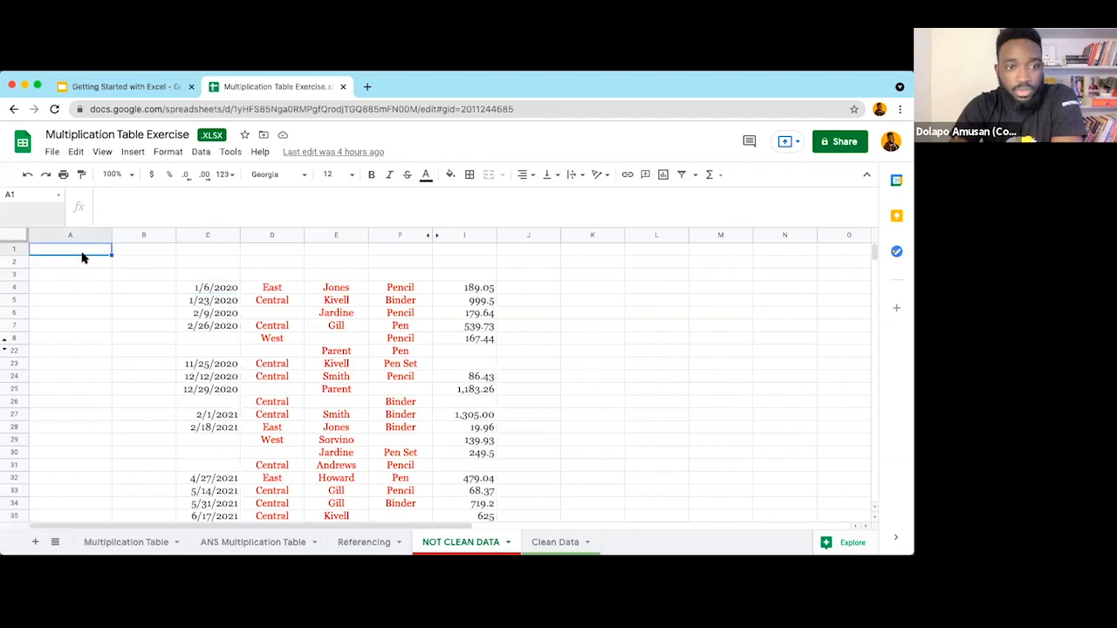
{"action": "key", "text": "Right"}
{"action": "key", "text": "Right"}
{"action": "key", "text": "Down"}
{"action": "key", "text": "Down"}
{"action": "key", "text": "Down"}
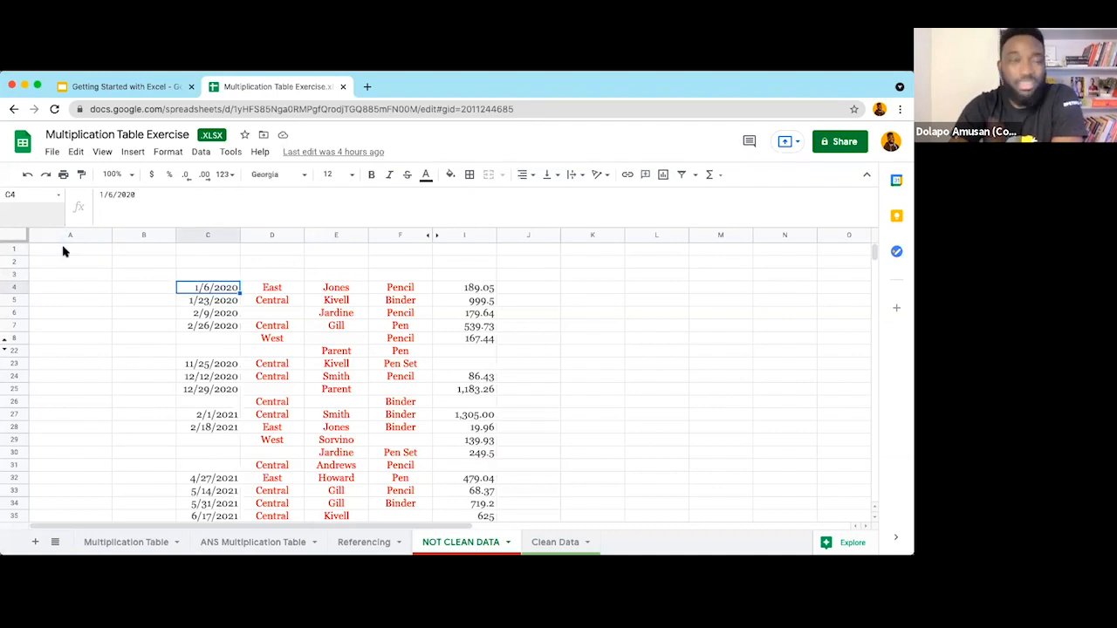
{"action": "left_click", "coordinate": [62, 251]}
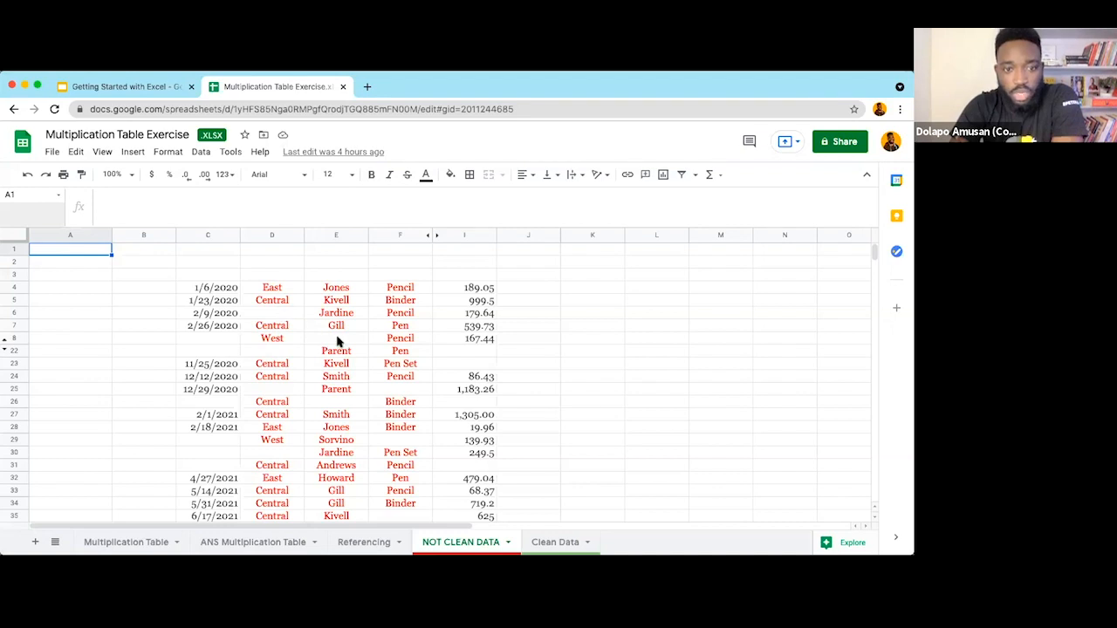
{"action": "key", "text": "Right"}
{"action": "key", "text": "Right"}
{"action": "key", "text": "Right"}
{"action": "key", "text": "Down"}
{"action": "key", "text": "Down"}
{"action": "key", "text": "Down"}
{"action": "key", "text": "Down"}
{"action": "key", "text": "Down"}
{"action": "key", "text": "Right"}
{"action": "key", "text": "Down"}
{"action": "key", "text": "Down"}
{"action": "key", "text": "Down"}
{"action": "key", "text": "Left"}
{"action": "key", "text": "Right"}
{"action": "key", "text": "Down"}
{"action": "key", "text": "Down"}
{"action": "key", "text": "Down"}
{"action": "key", "text": "Right"}
{"action": "key", "text": "Left"}
{"action": "key", "text": "Left"}
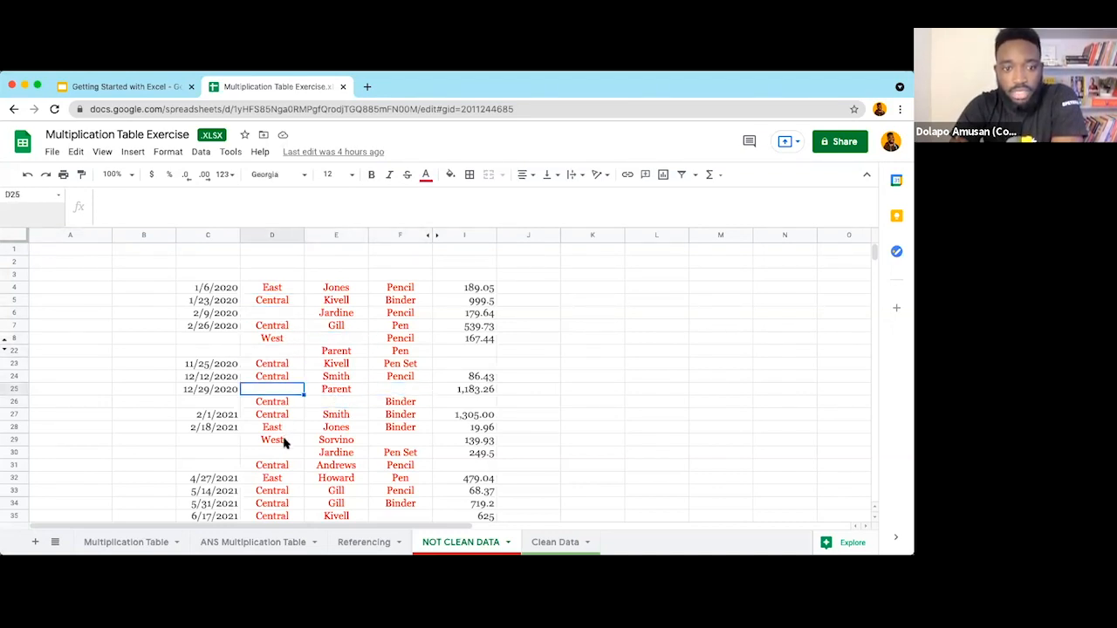
{"action": "left_click", "coordinate": [285, 454]}
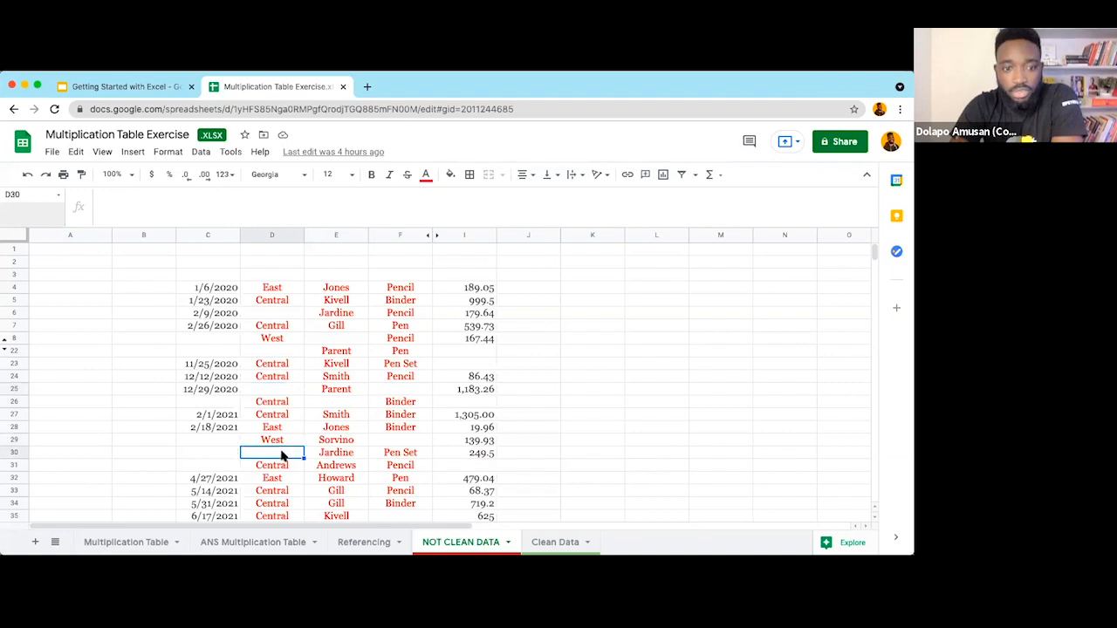
{"action": "left_click", "coordinate": [398, 441]}
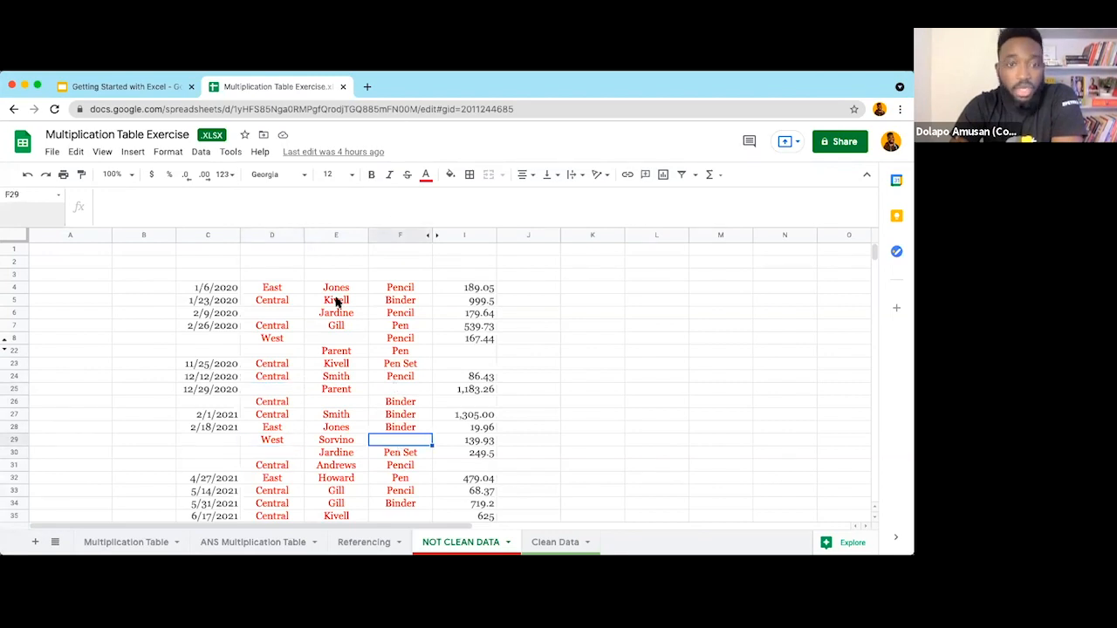
{"action": "left_click", "coordinate": [275, 316]}
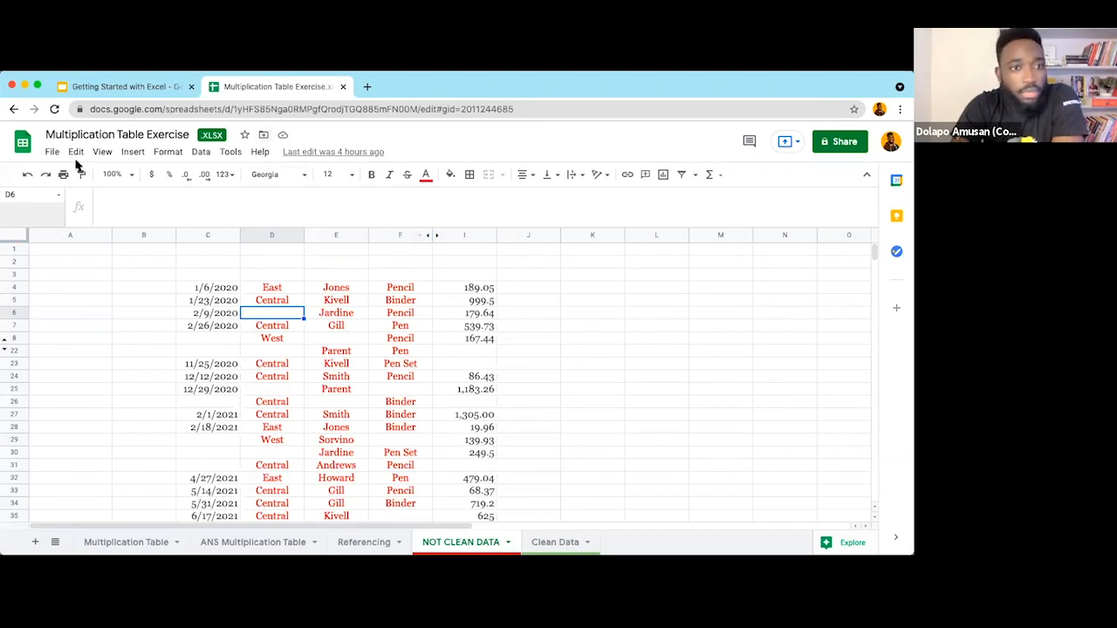
Step: Zoom the NOT CLEAN DATA sheet to 150% and select the empty cell F3
{"action": "left_click", "coordinate": [102, 153]}
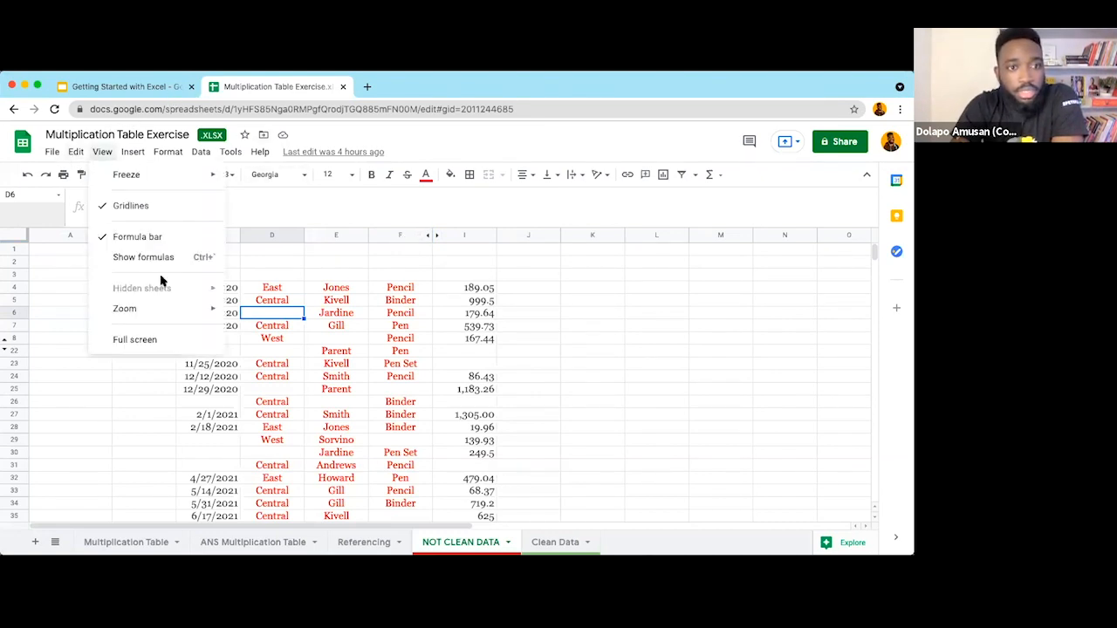
{"action": "mouse_move", "coordinate": [165, 309]}
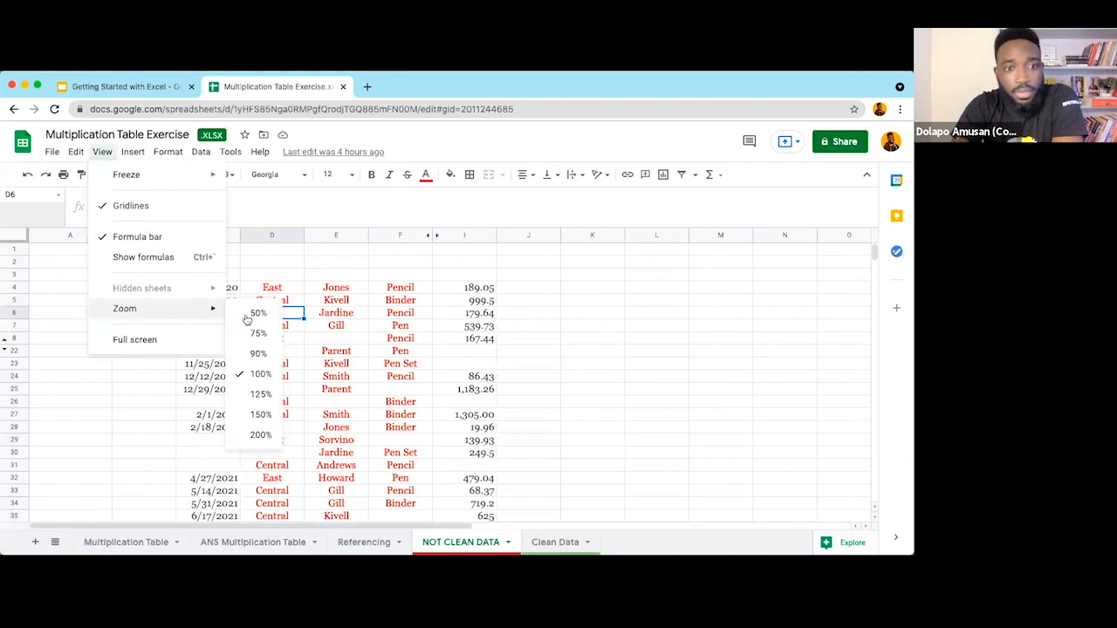
{"action": "left_click", "coordinate": [260, 415]}
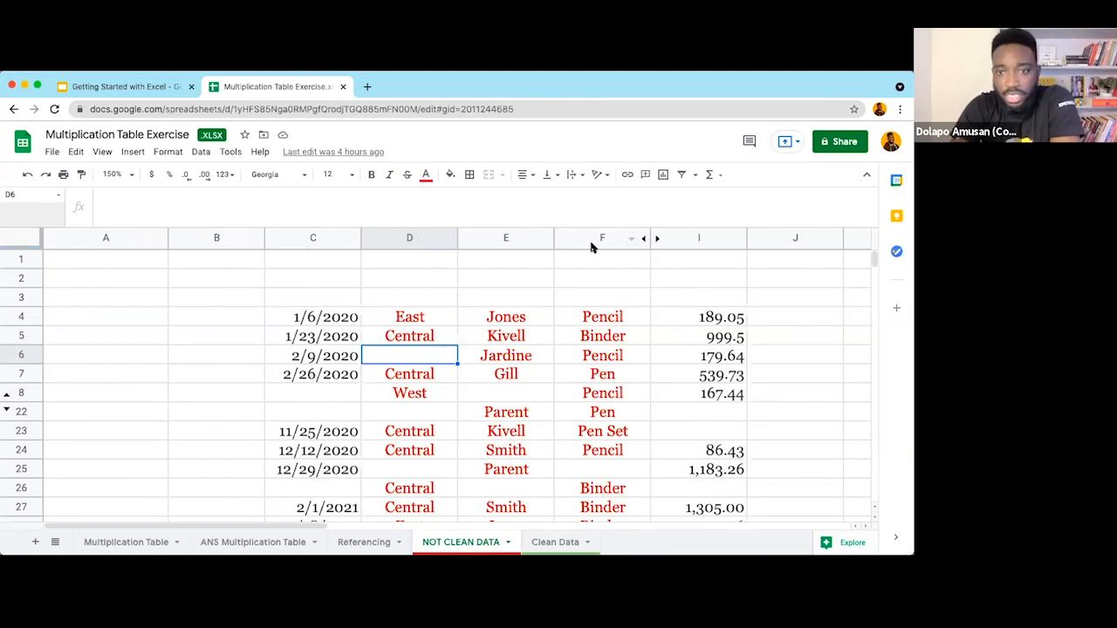
{"action": "scroll", "coordinate": [602, 249], "scroll_direction": "right", "scroll_amount": 2}
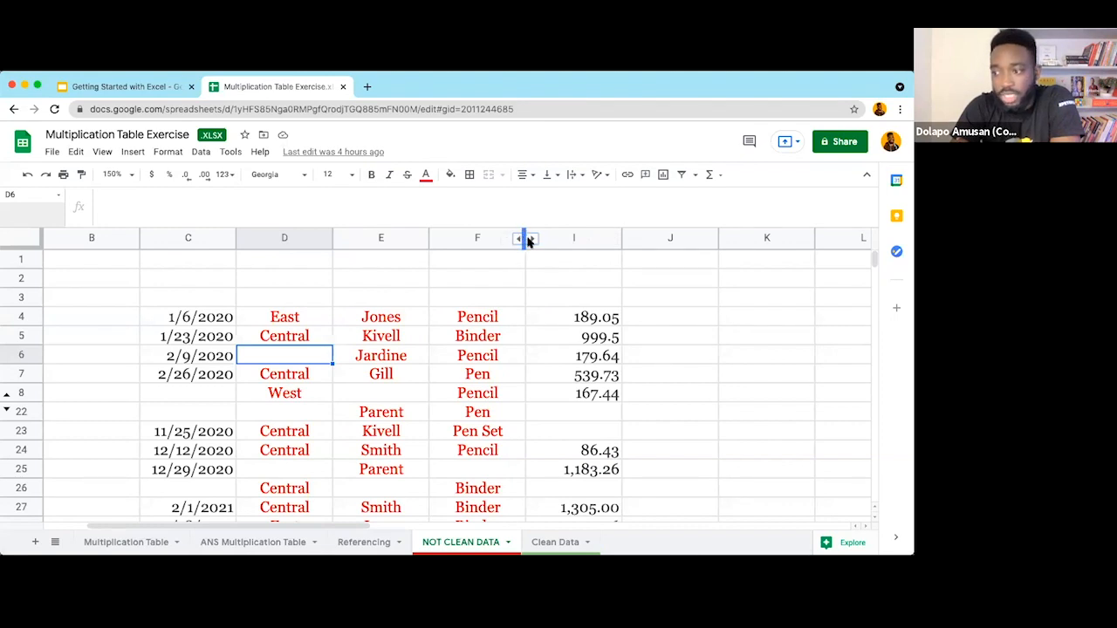
{"action": "left_click", "coordinate": [448, 293]}
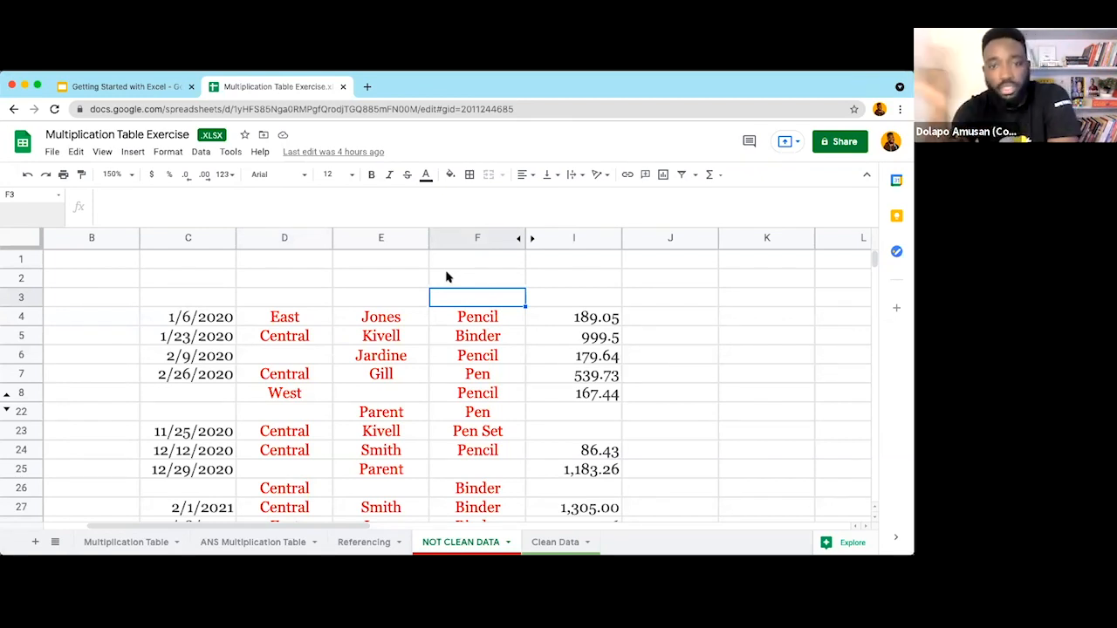
{"action": "left_click", "coordinate": [527, 240]}
{"action": "key", "text": "Down"}
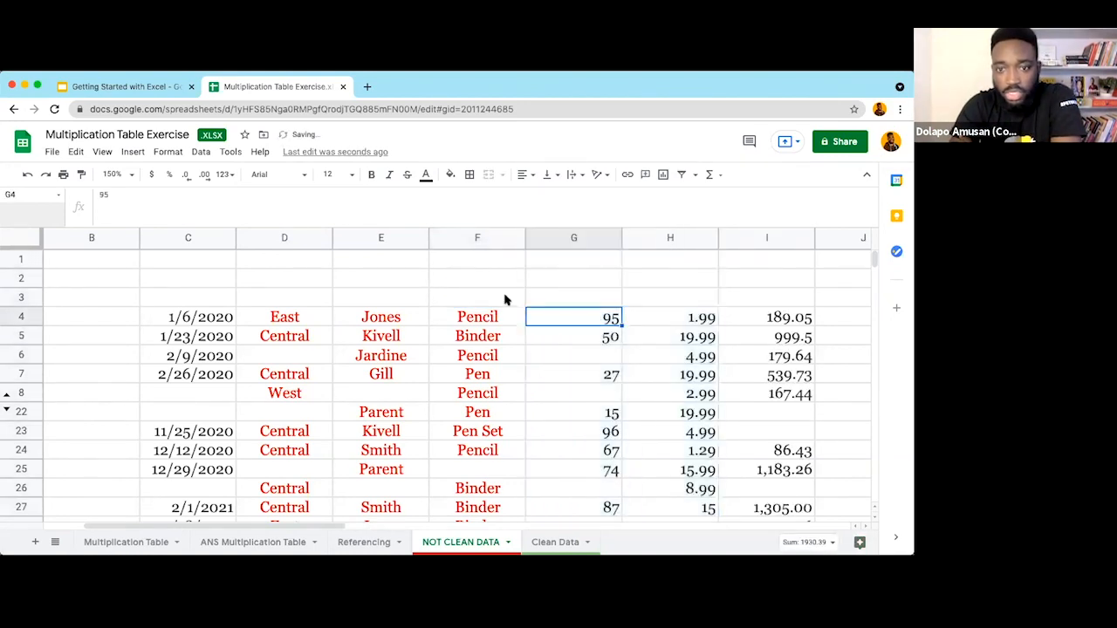
{"action": "scroll", "coordinate": [504, 300], "scroll_direction": "right", "scroll_amount": 3}
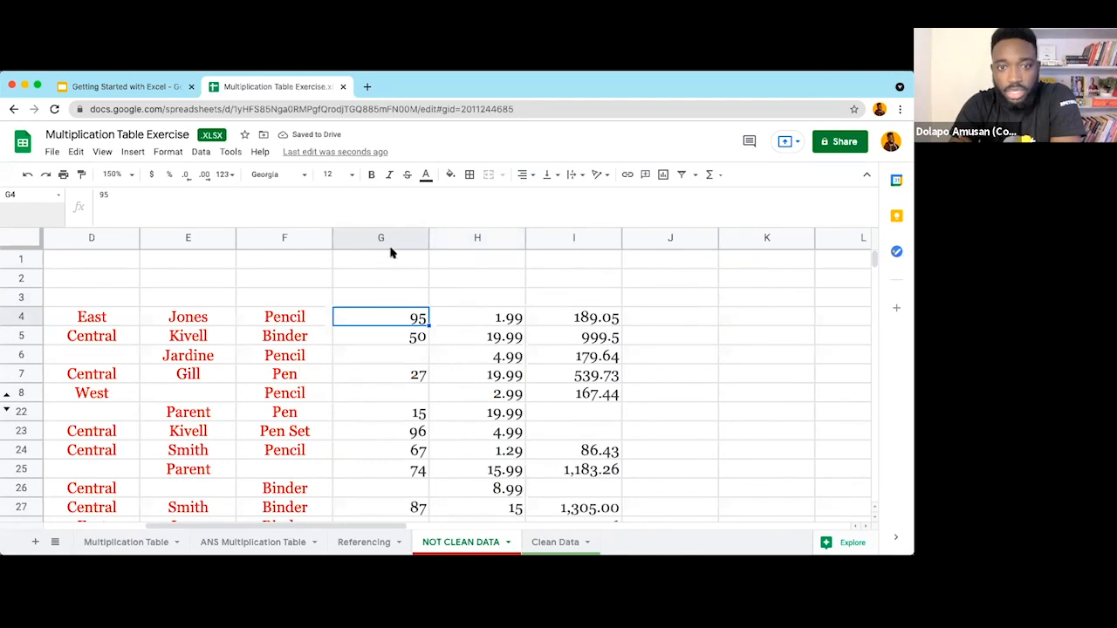
{"action": "left_click", "coordinate": [447, 332]}
{"action": "left_click", "coordinate": [404, 337]}
{"action": "left_click", "coordinate": [389, 299]}
{"action": "left_click", "coordinate": [498, 303]}
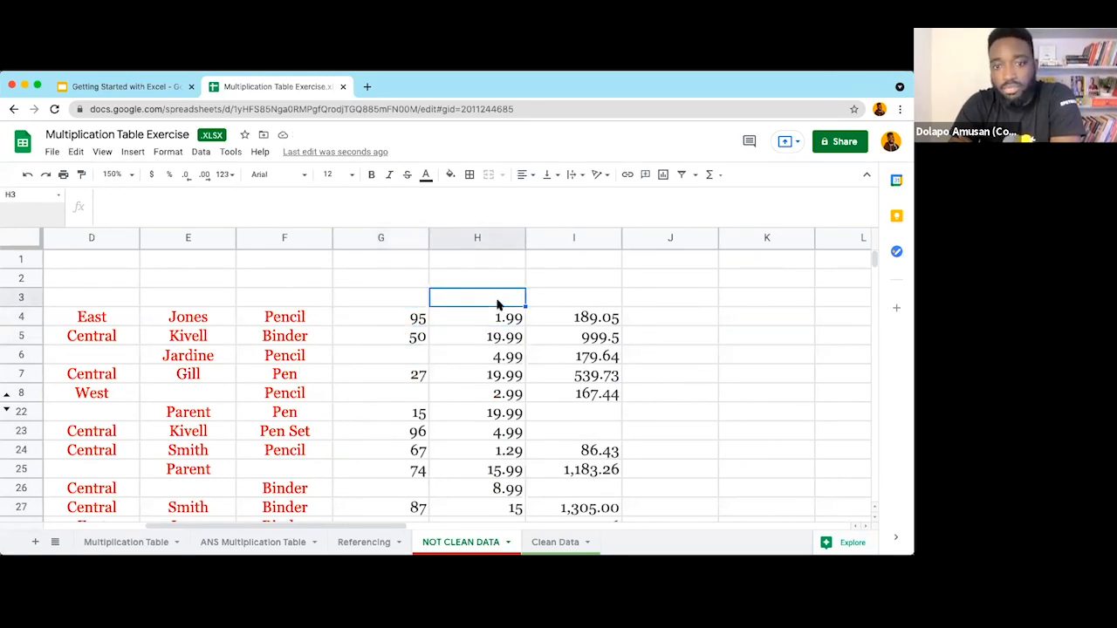
{"action": "left_click", "coordinate": [403, 302]}
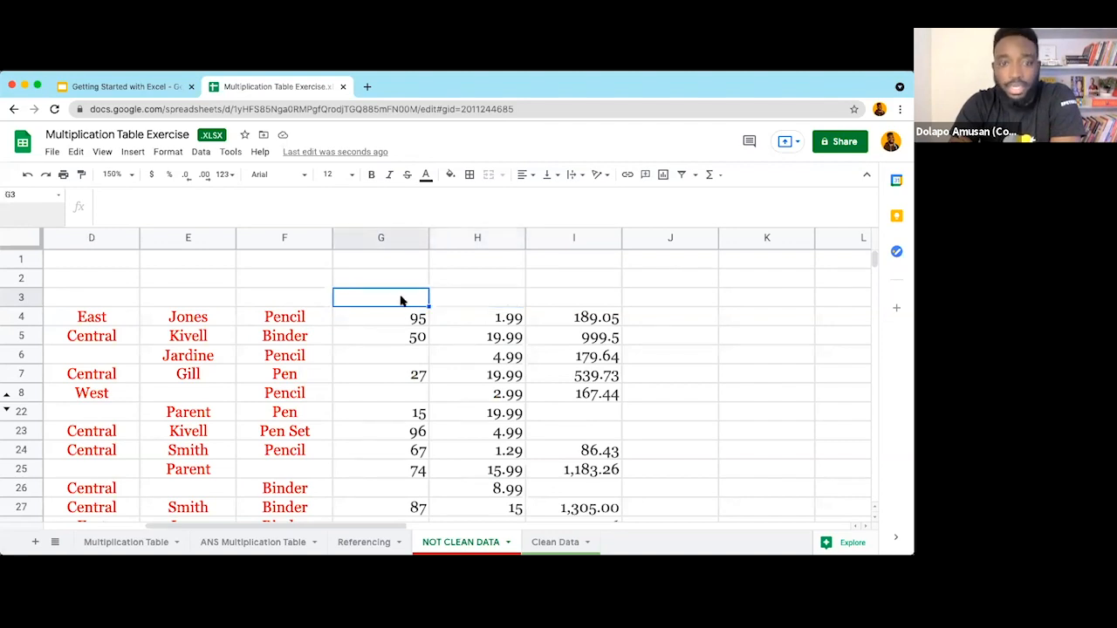
{"action": "left_click", "coordinate": [478, 302]}
{"action": "left_click", "coordinate": [573, 302]}
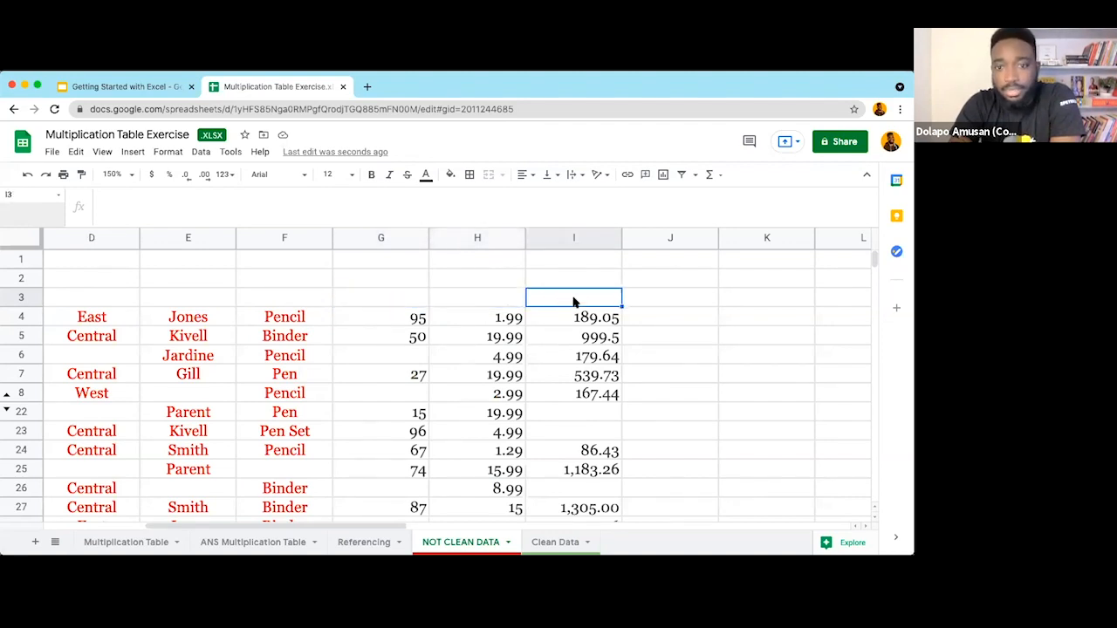
{"action": "left_click", "coordinate": [404, 322]}
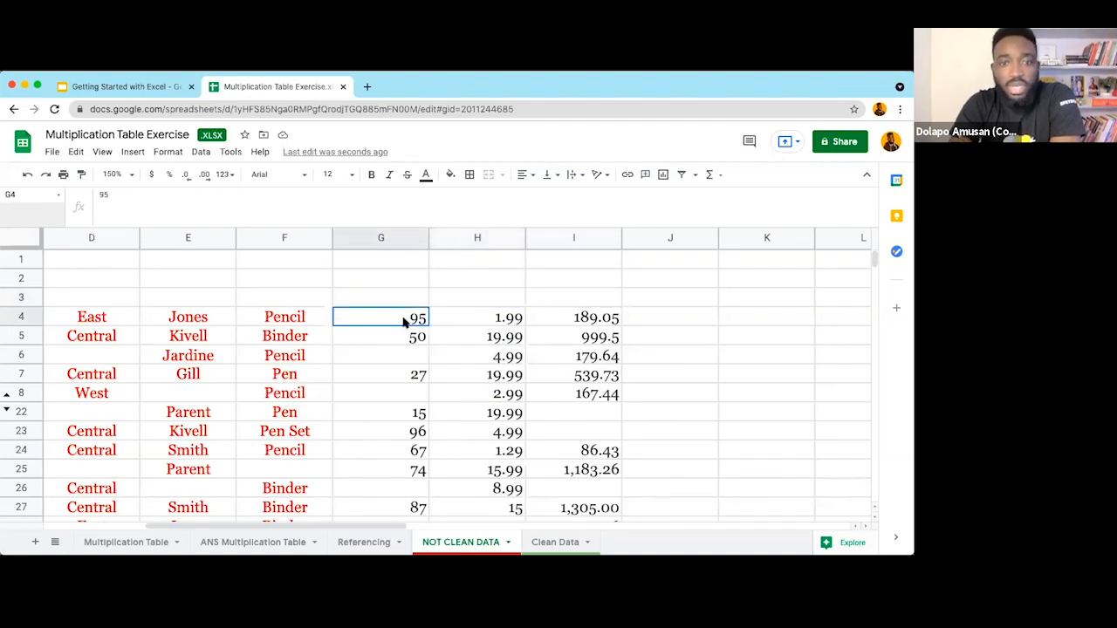
{"action": "left_click", "coordinate": [508, 320]}
{"action": "left_click", "coordinate": [582, 319]}
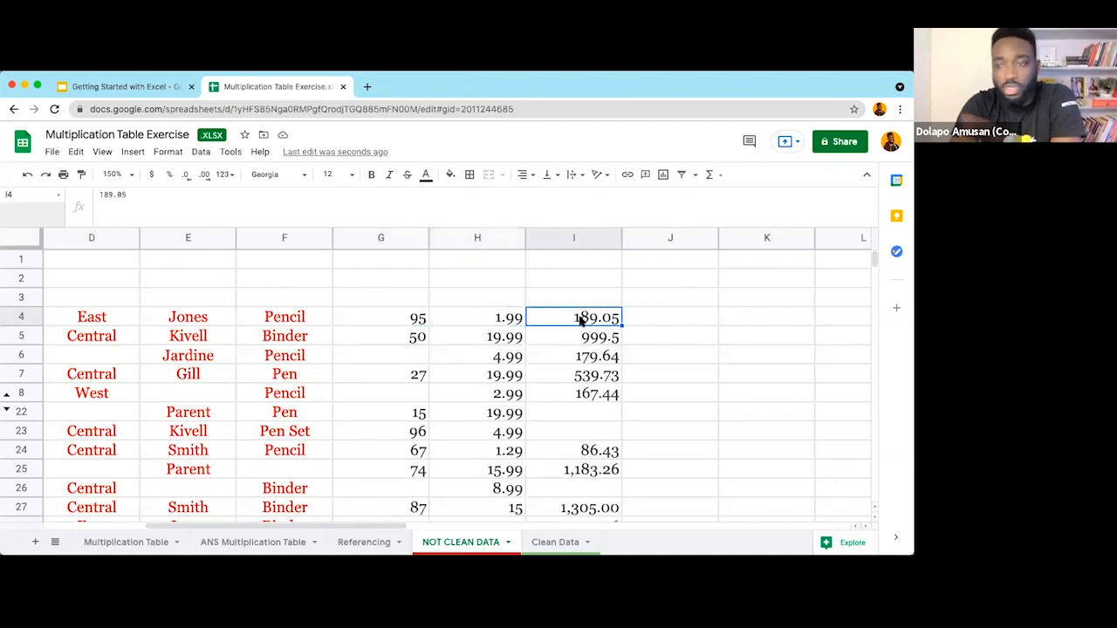
{"action": "scroll", "coordinate": [479, 336], "scroll_direction": "left", "scroll_amount": 5}
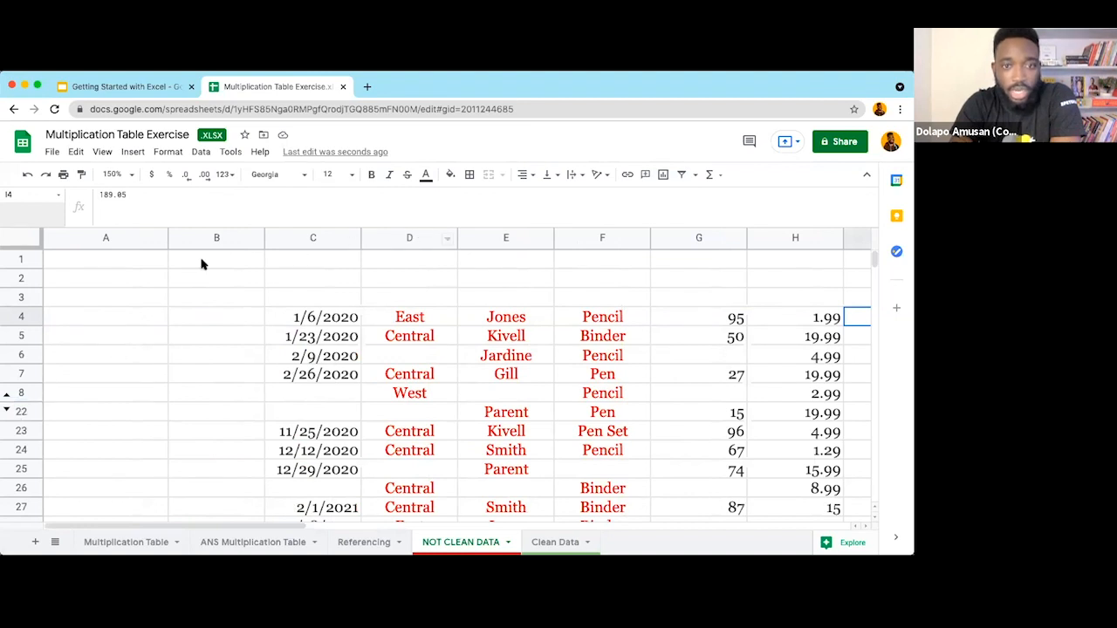
Step: Unhide rows 9–21, review the dates down to C17, then go to the Clean Data sheet
{"action": "left_click", "coordinate": [6, 398]}
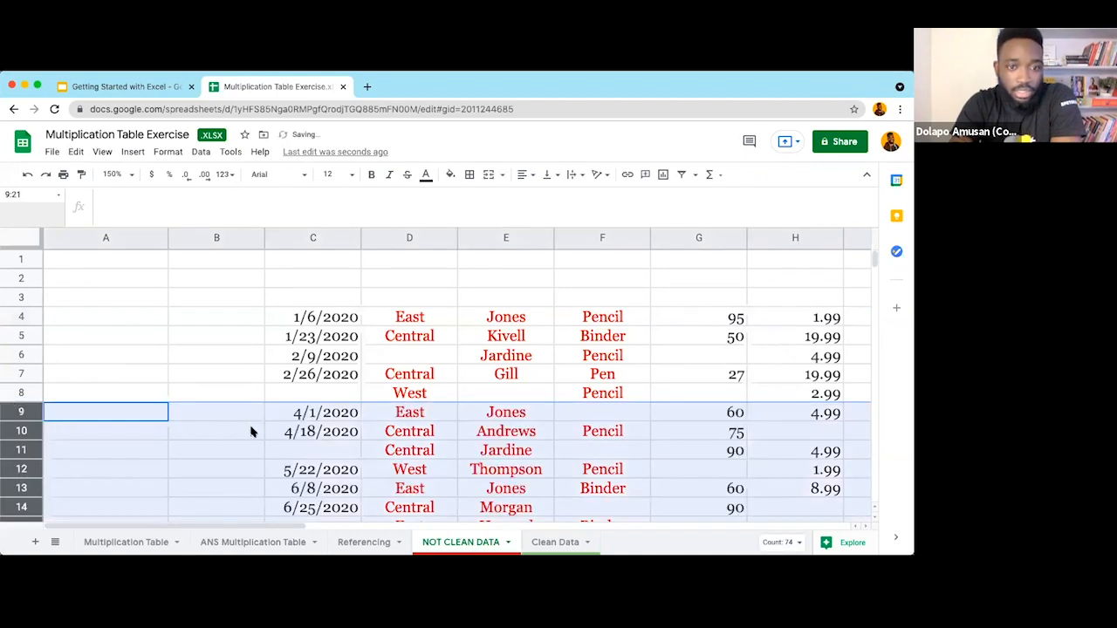
{"action": "scroll", "coordinate": [250, 431], "scroll_direction": "down", "scroll_amount": 1}
{"action": "scroll", "coordinate": [251, 431], "scroll_direction": "down", "scroll_amount": 2}
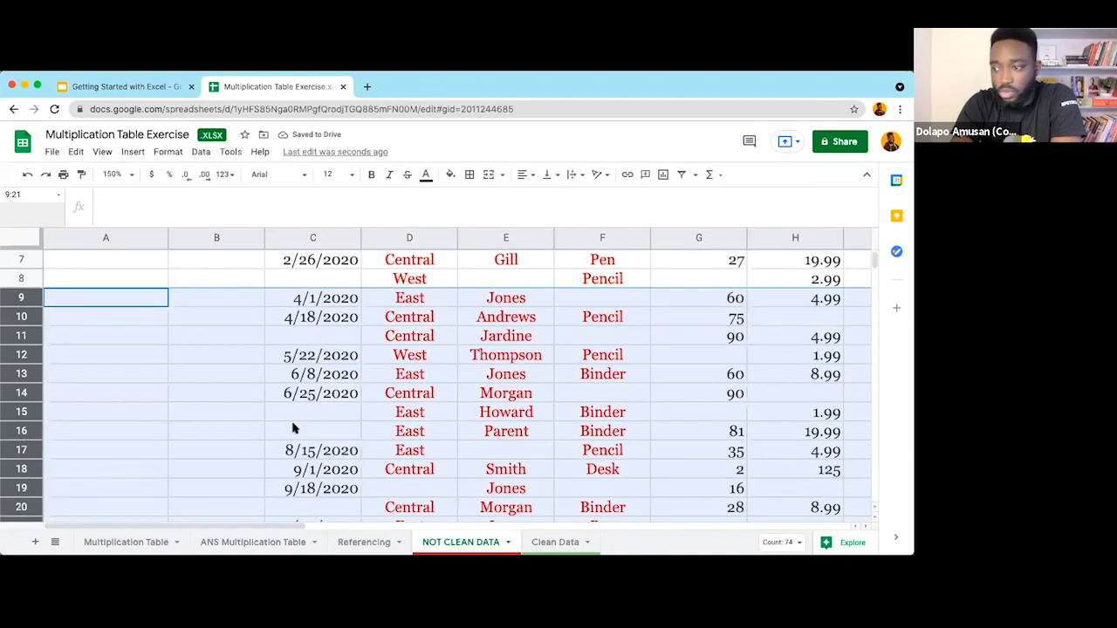
{"action": "scroll", "coordinate": [345, 397], "scroll_direction": "down", "scroll_amount": 2}
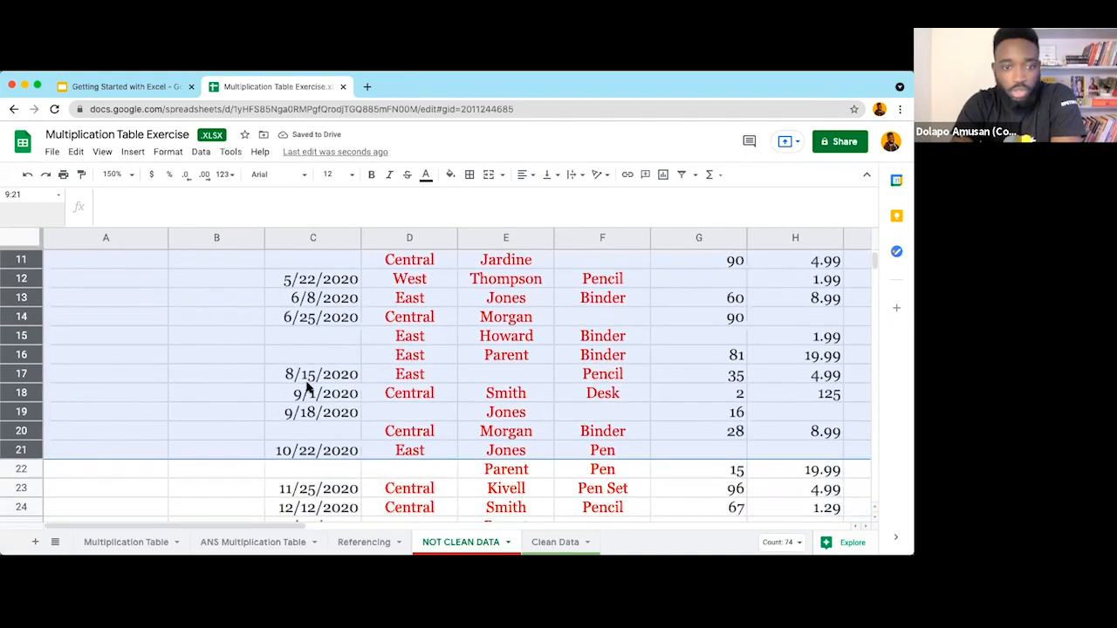
{"action": "left_click", "coordinate": [307, 379]}
{"action": "left_click", "coordinate": [541, 538]}
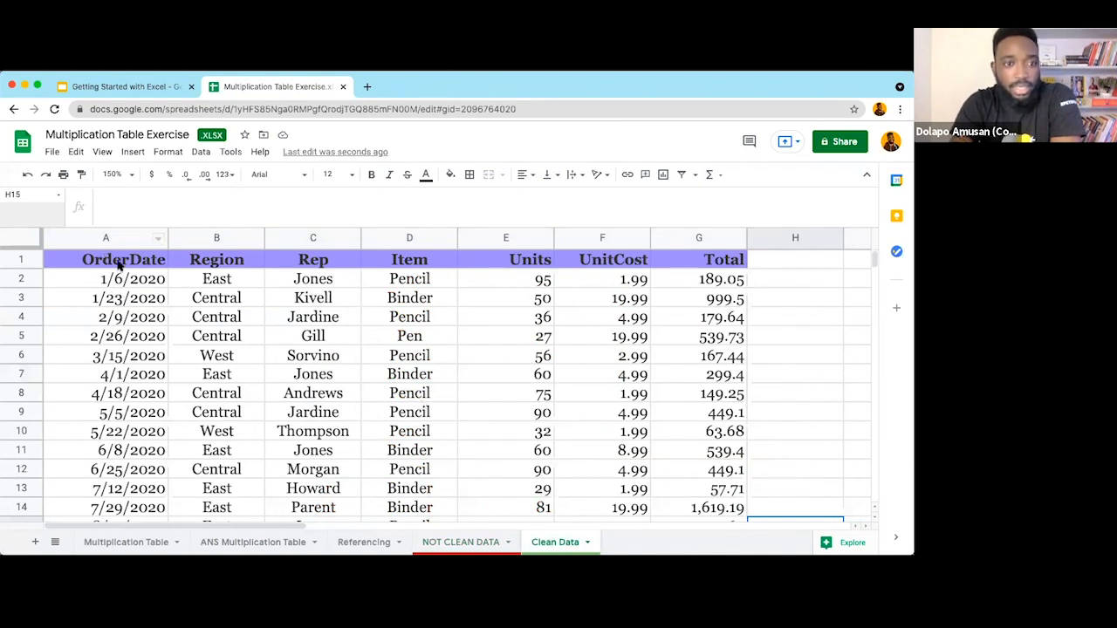
{"action": "left_click", "coordinate": [53, 260]}
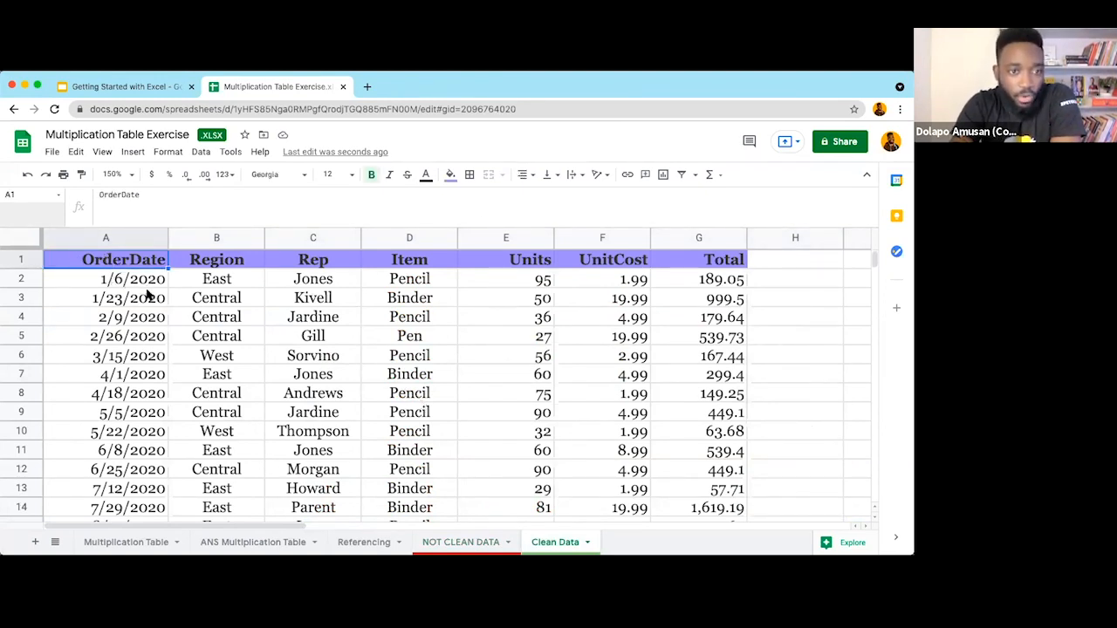
{"action": "scroll", "coordinate": [267, 337], "scroll_direction": "down", "scroll_amount": 5}
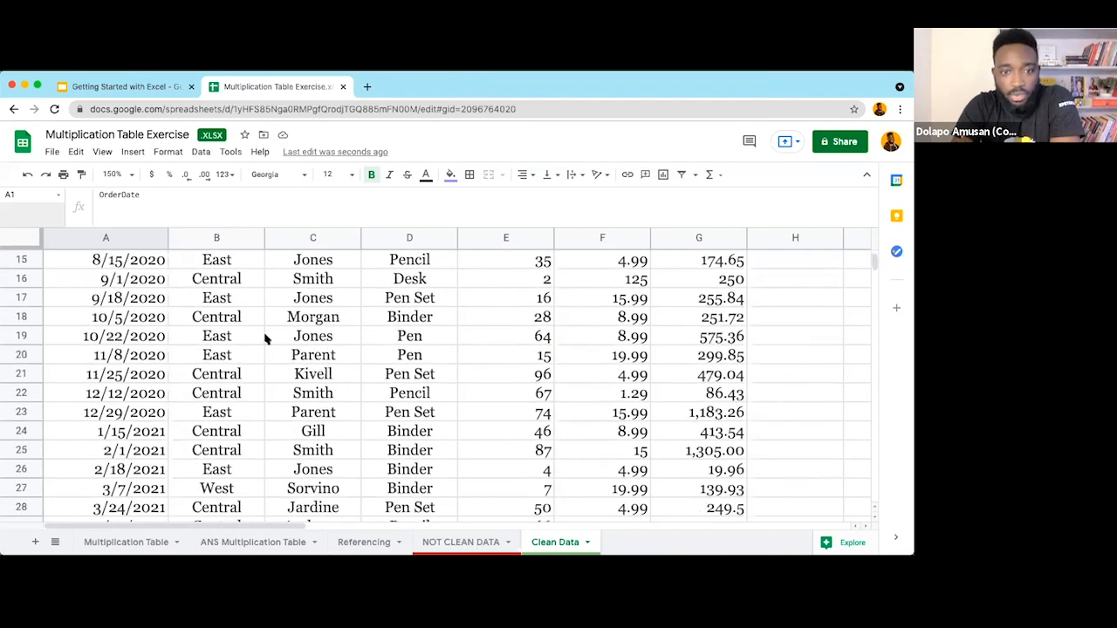
{"action": "scroll", "coordinate": [267, 339], "scroll_direction": "down", "scroll_amount": 3}
{"action": "scroll", "coordinate": [267, 339], "scroll_direction": "down", "scroll_amount": 5}
{"action": "scroll", "coordinate": [268, 339], "scroll_direction": "up", "scroll_amount": 13}
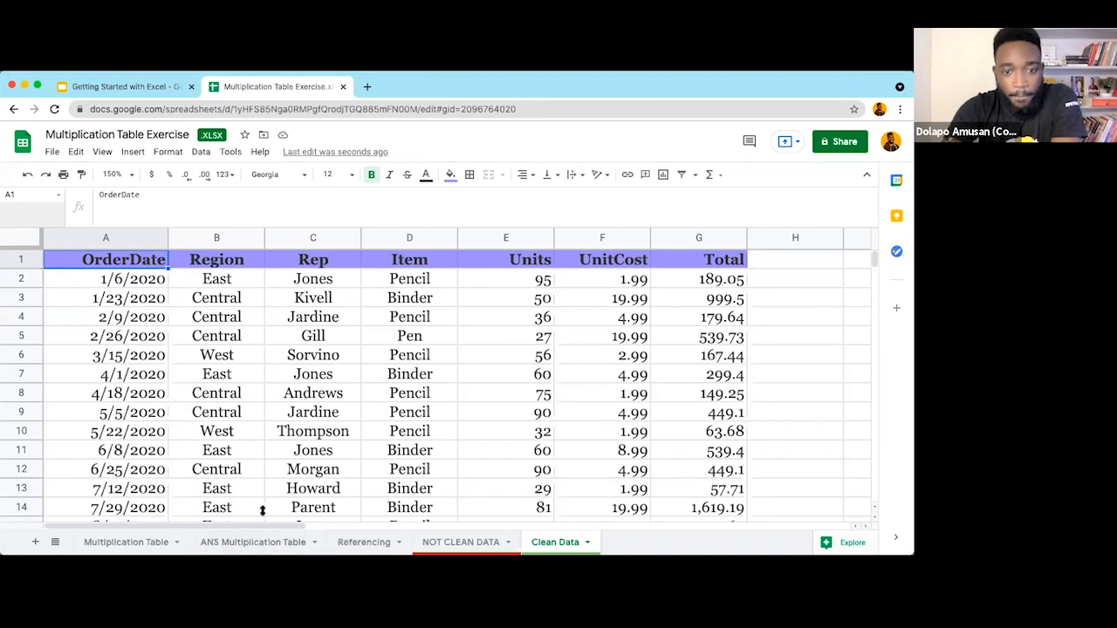
{"action": "left_click_drag", "start_coordinate": [263, 510], "coordinate": [265, 501]}
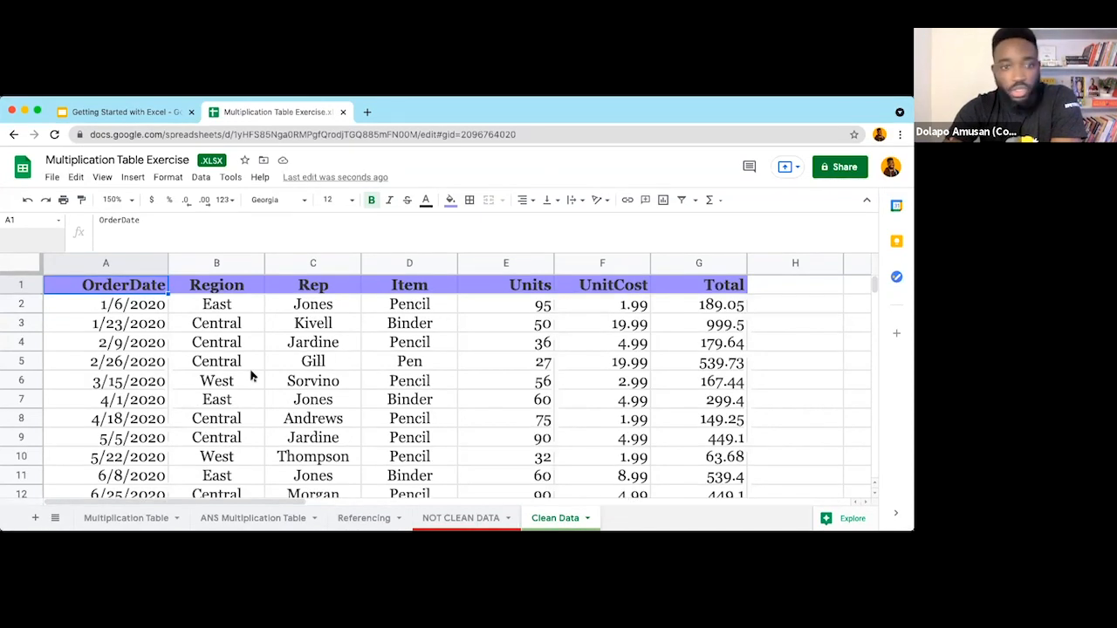
Step: Set the Clean Data sheet zoom to 100% and select the Region header in B1
{"action": "left_click", "coordinate": [101, 178]}
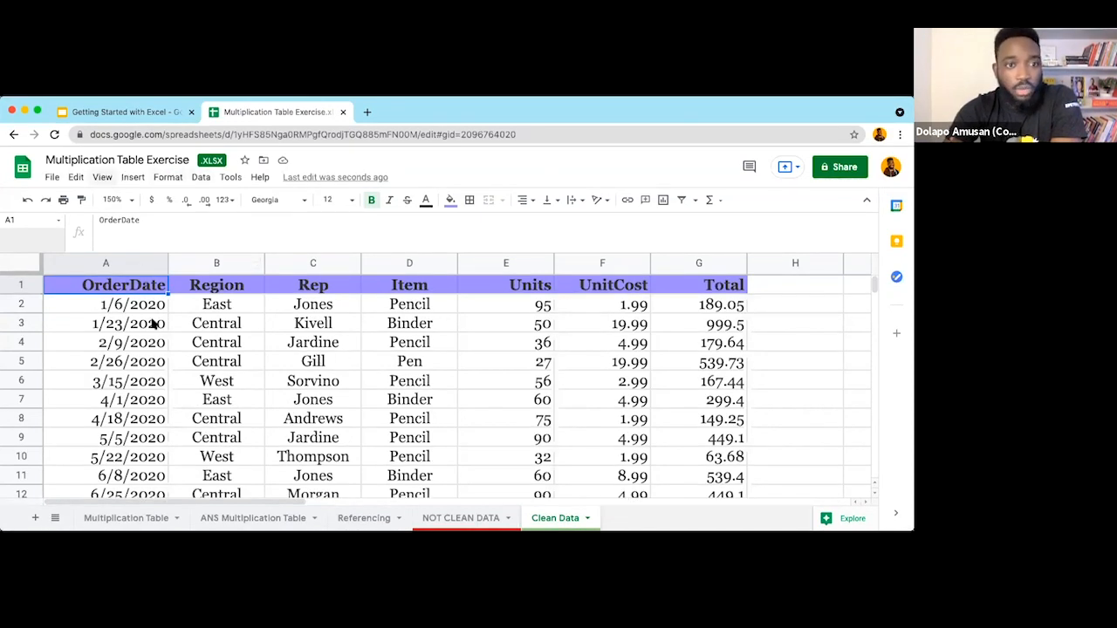
{"action": "mouse_move", "coordinate": [125, 334]}
{"action": "left_click", "coordinate": [253, 400]}
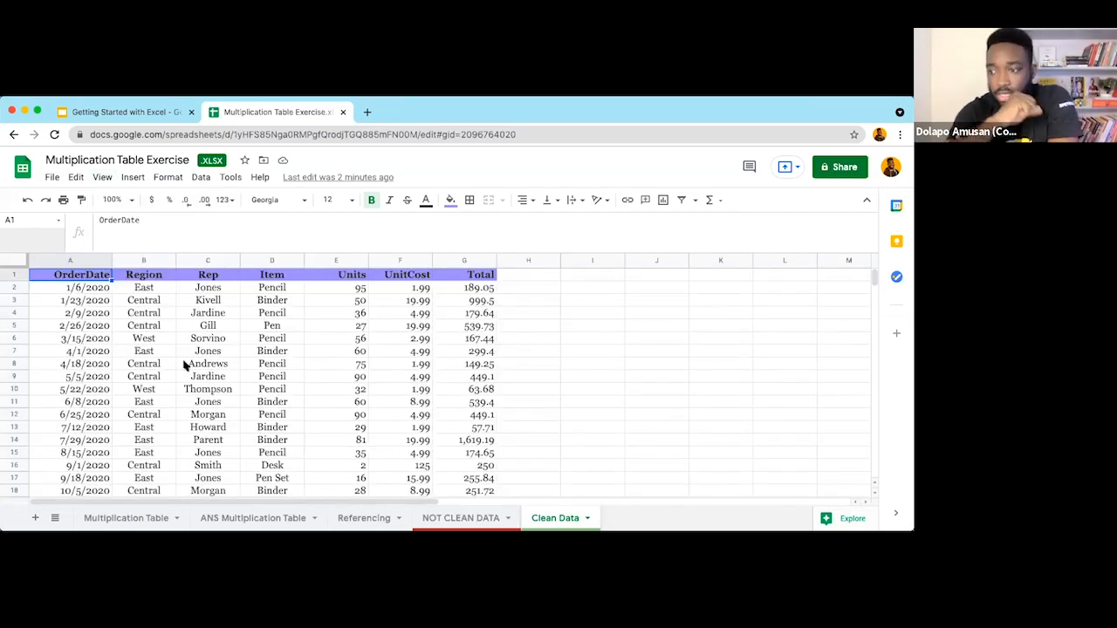
{"action": "left_click", "coordinate": [136, 276]}
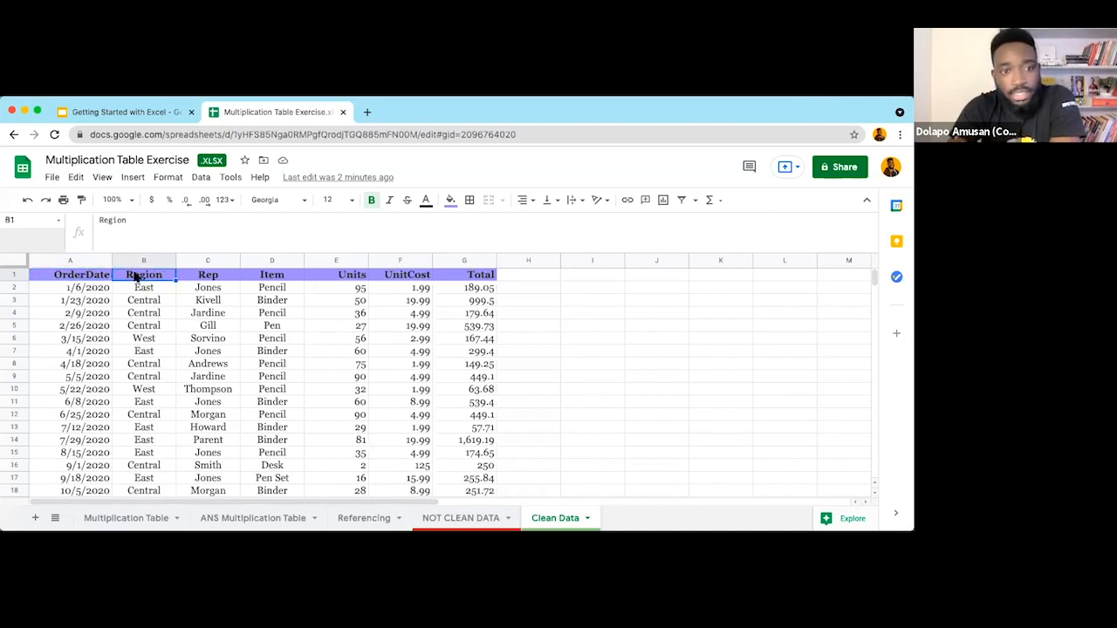
{"action": "left_click", "coordinate": [84, 278]}
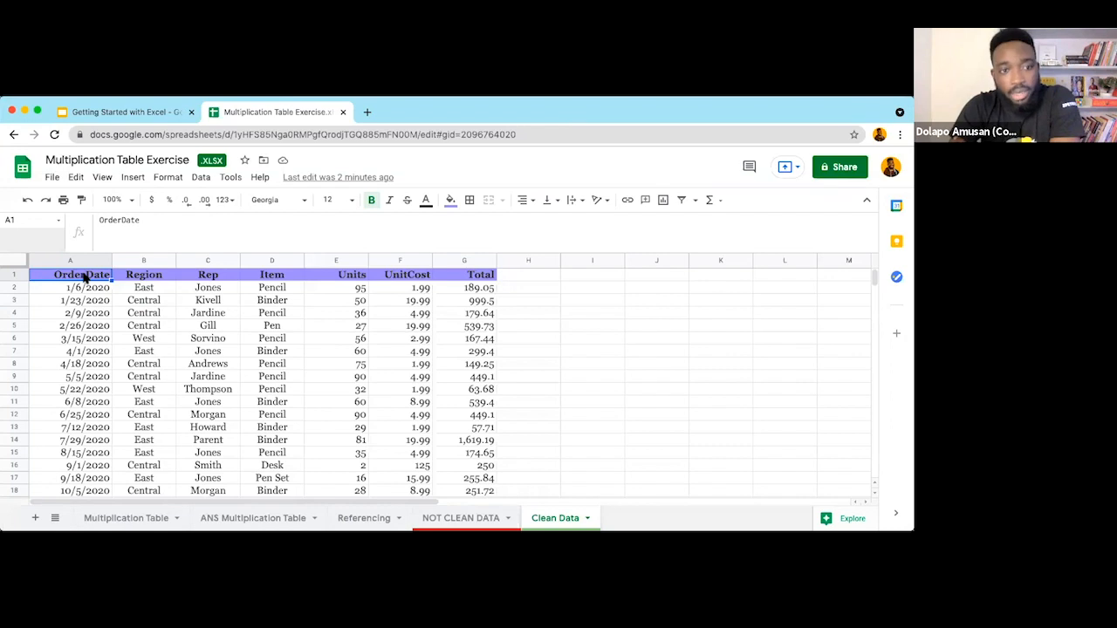
{"action": "key", "text": "Right"}
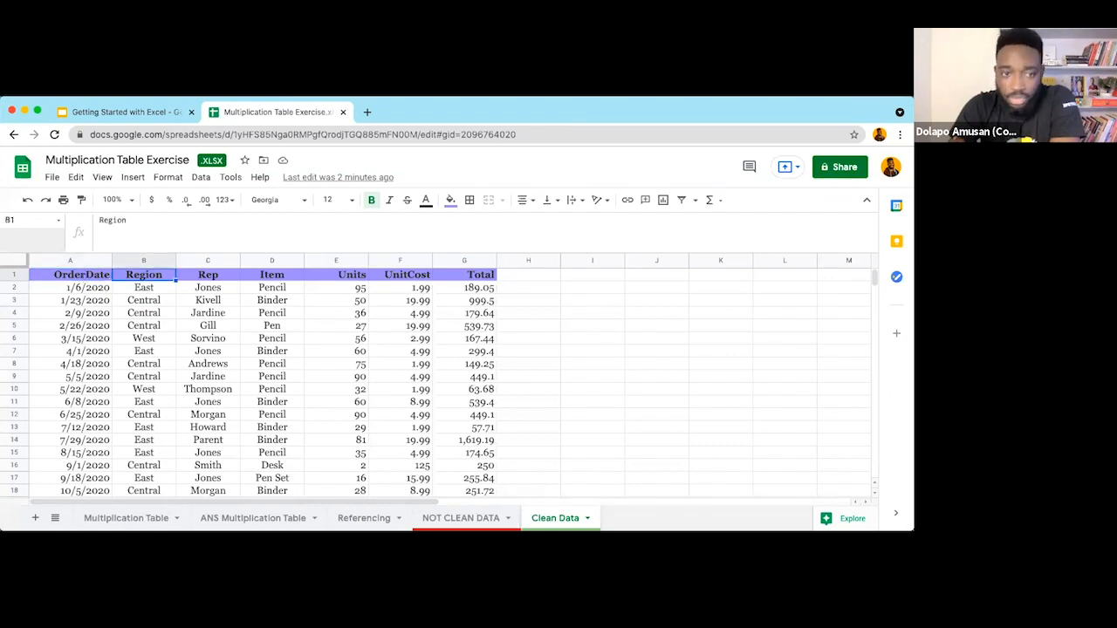
{"action": "key", "text": "Right"}
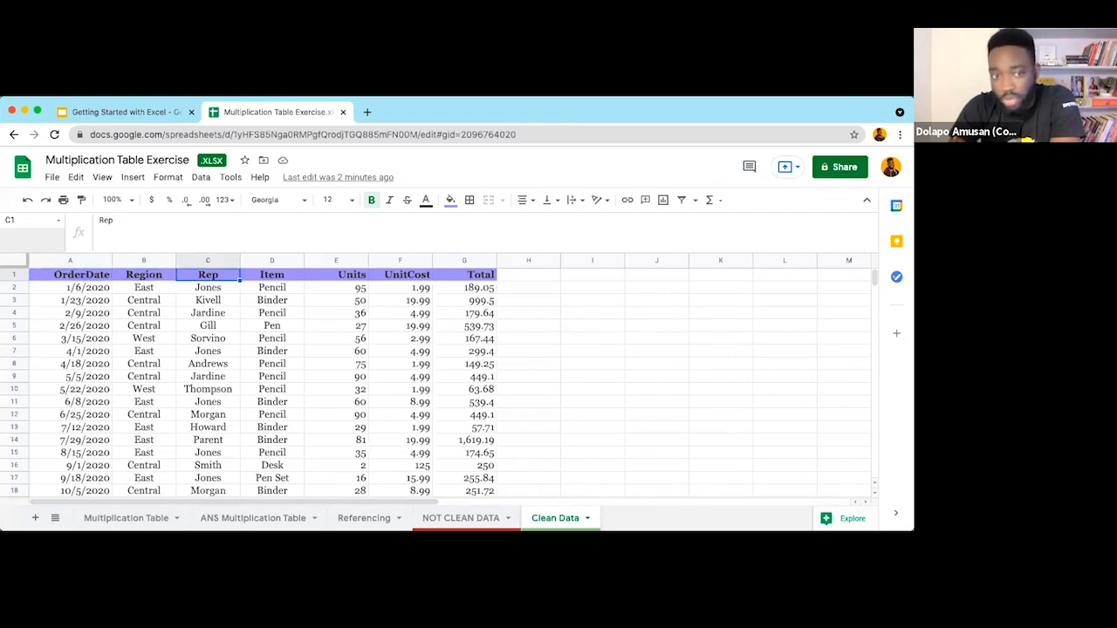
{"action": "key", "text": "Right"}
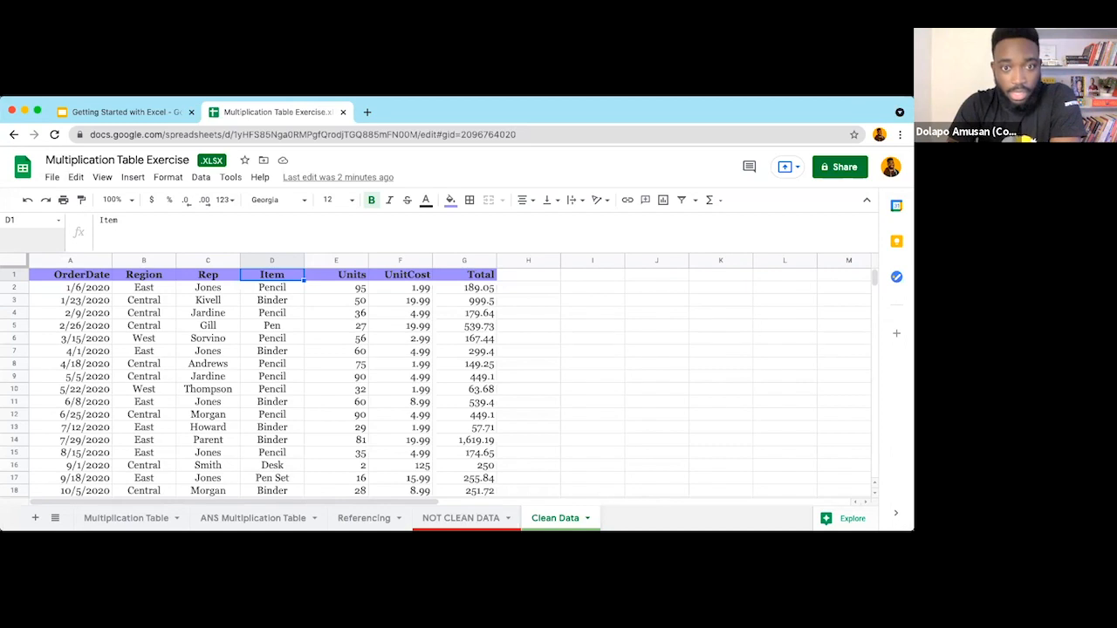
{"action": "key", "text": "Right"}
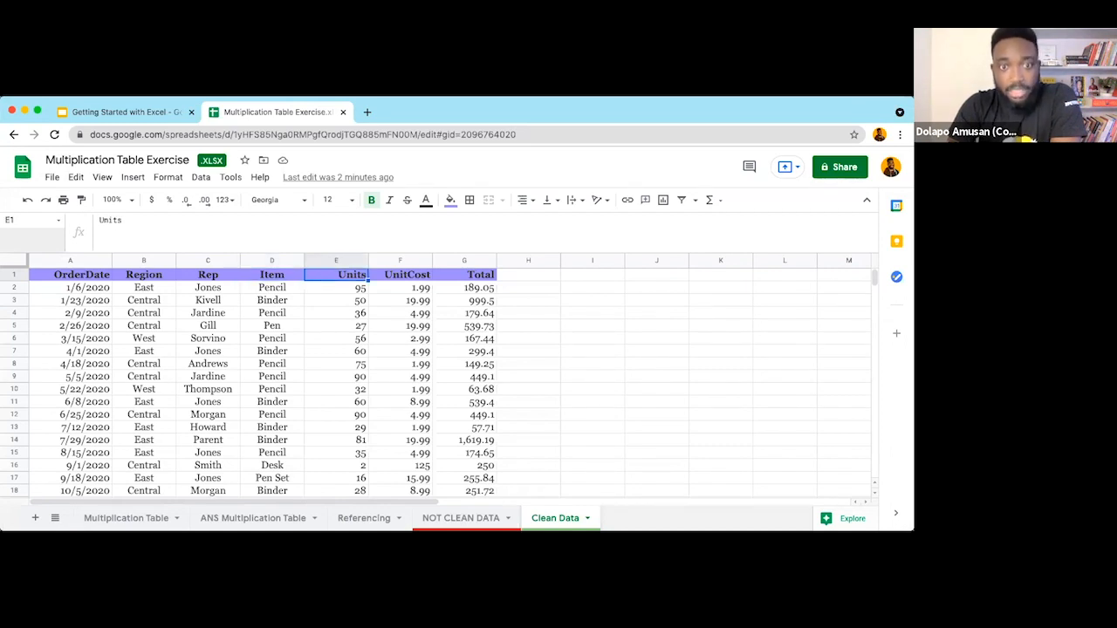
{"action": "key", "text": "Right"}
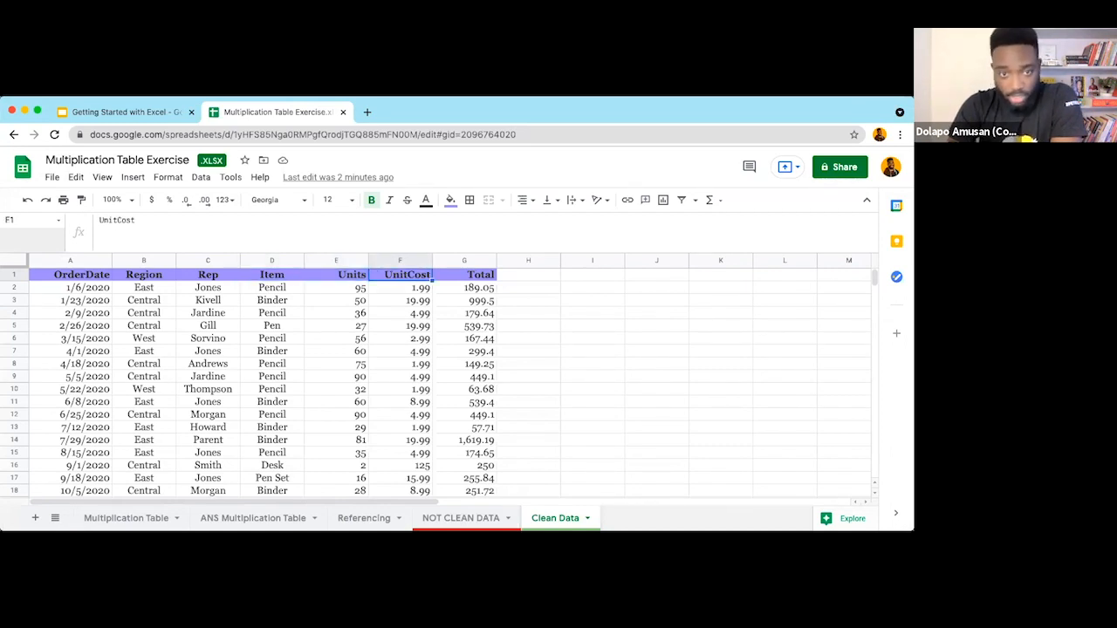
{"action": "key", "text": "Right"}
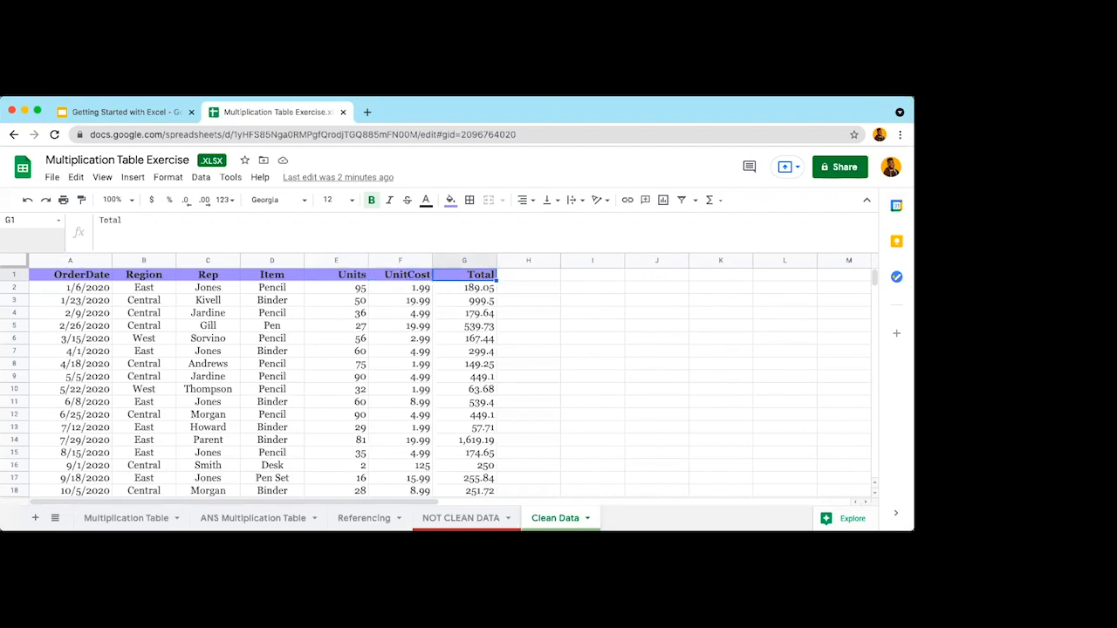
{"action": "key", "text": "Down"}
{"action": "key", "text": "Left"}
{"action": "key", "text": "Right"}
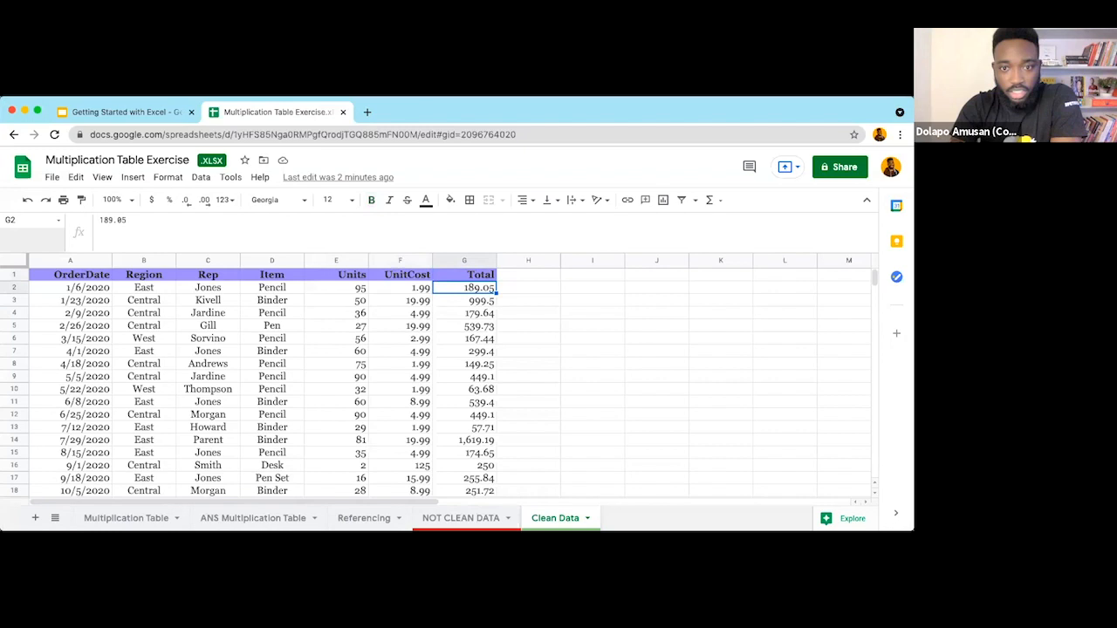
{"action": "key", "text": "Left"}
{"action": "key", "text": "Left"}
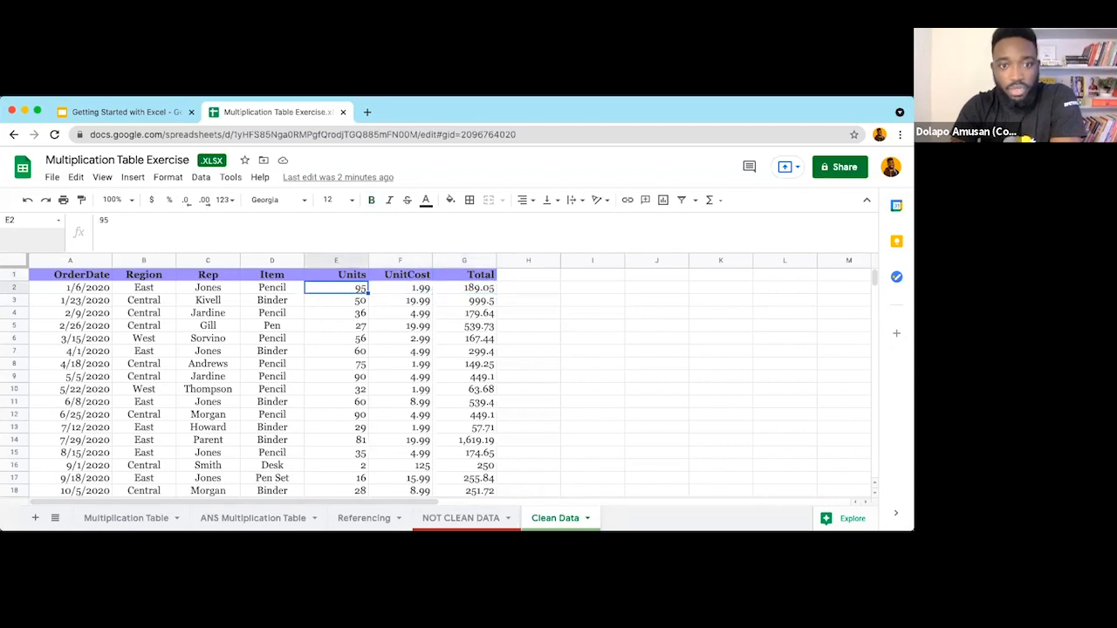
{"action": "key", "text": "Right"}
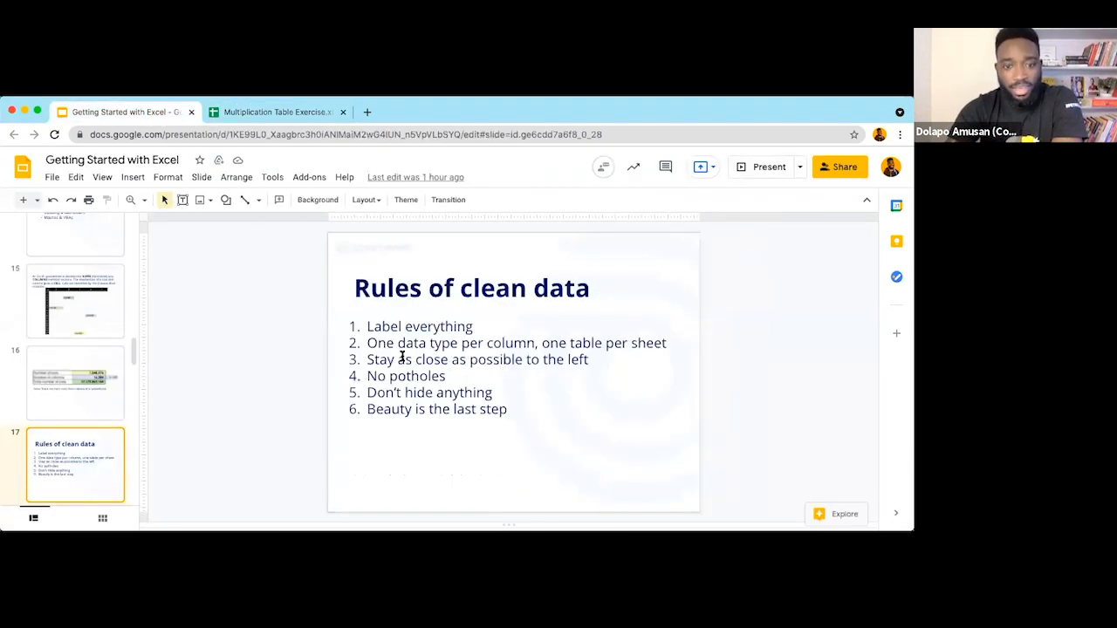
Step: Scroll the filmstrip down to slide 17, Rules of clean data
{"action": "scroll", "coordinate": [72, 450], "scroll_direction": "down", "scroll_amount": 3}
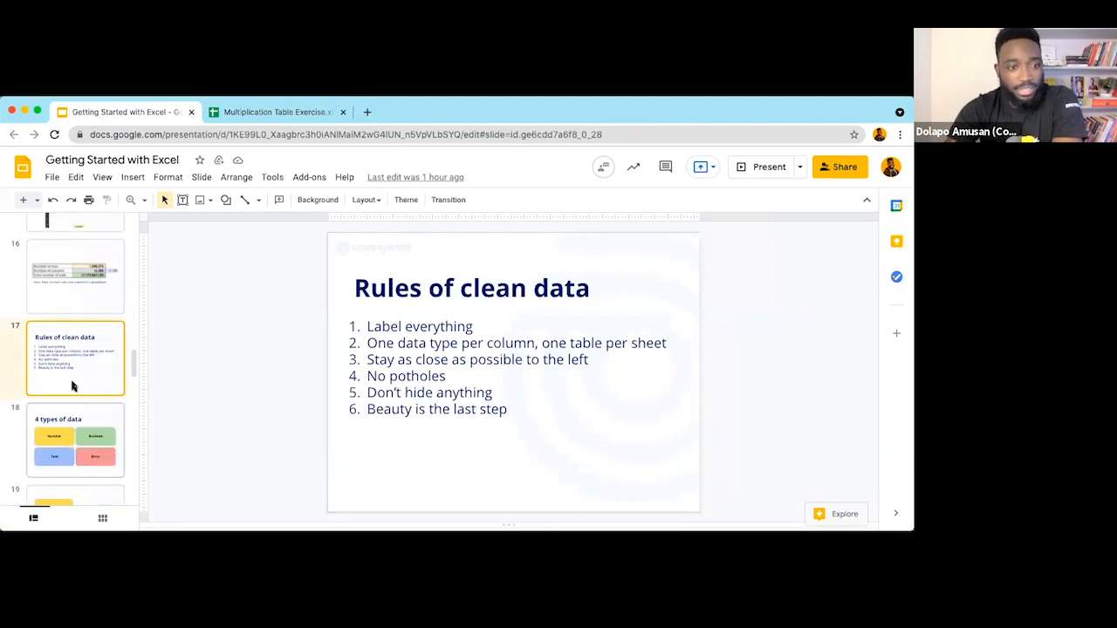
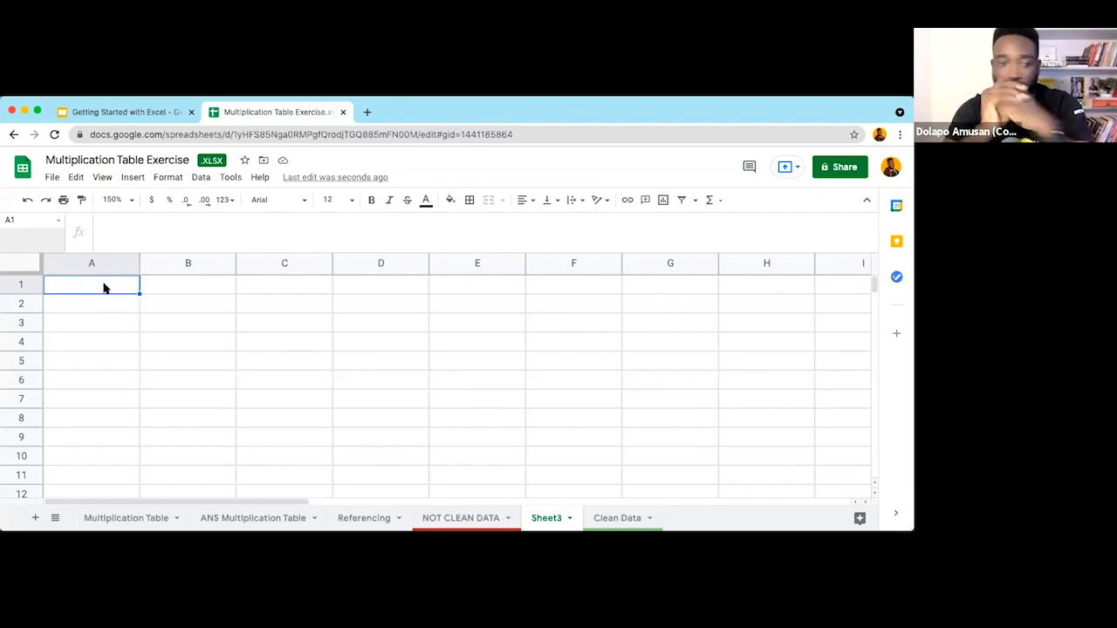
Step: Enter the date 08/14/2021 in cell A1
{"action": "type", "text": "08"}
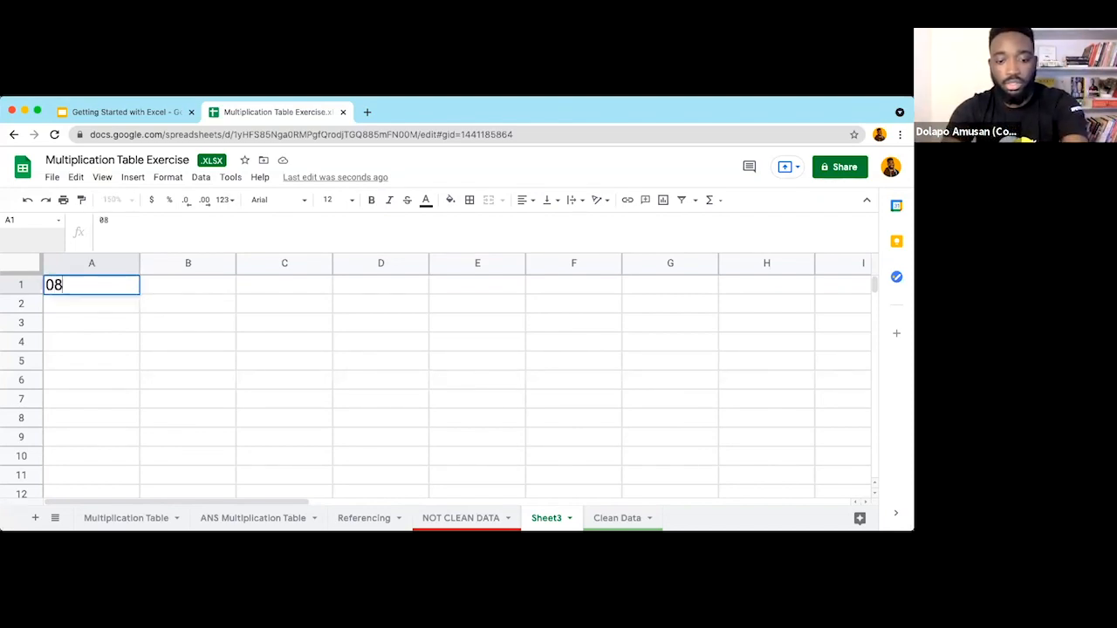
{"action": "type", "text": "/14/2021"}
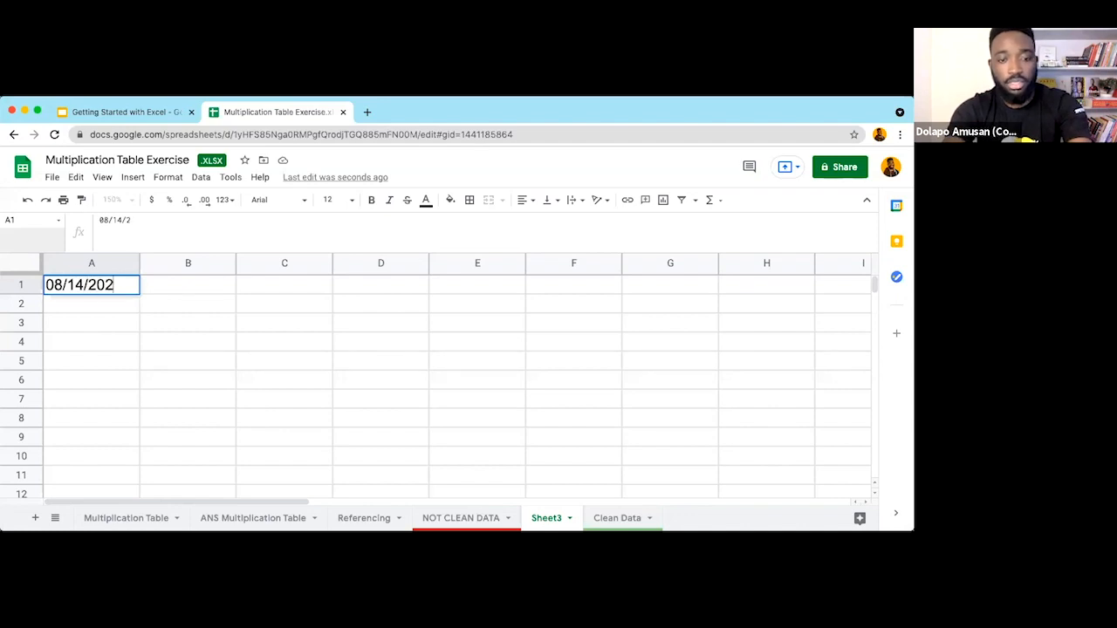
{"action": "left_click", "coordinate": [111, 339]}
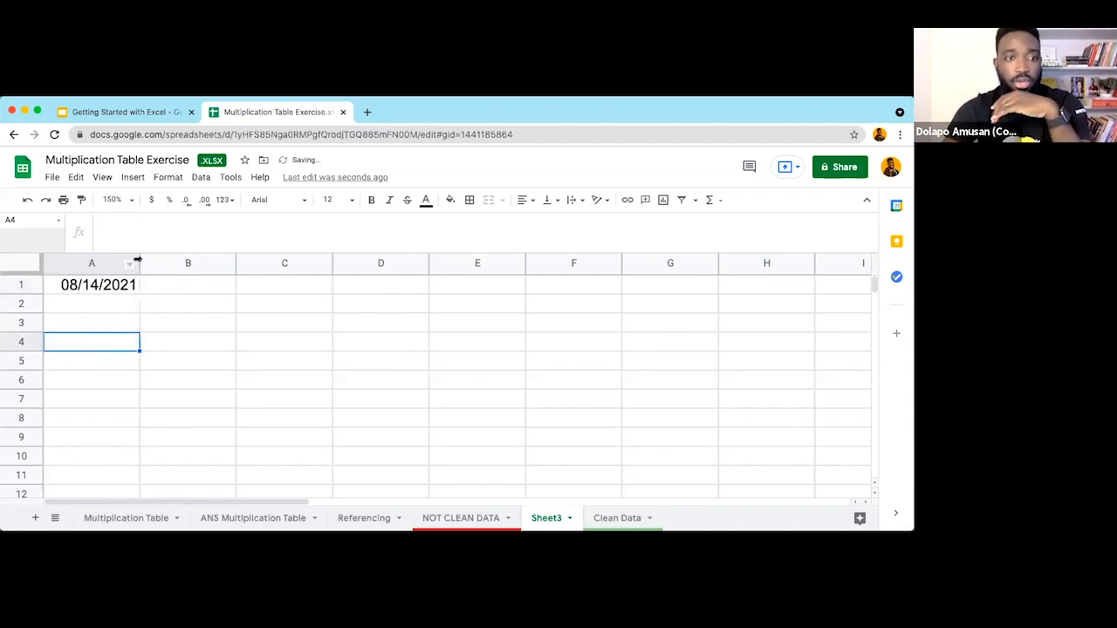
{"action": "left_click", "coordinate": [118, 289]}
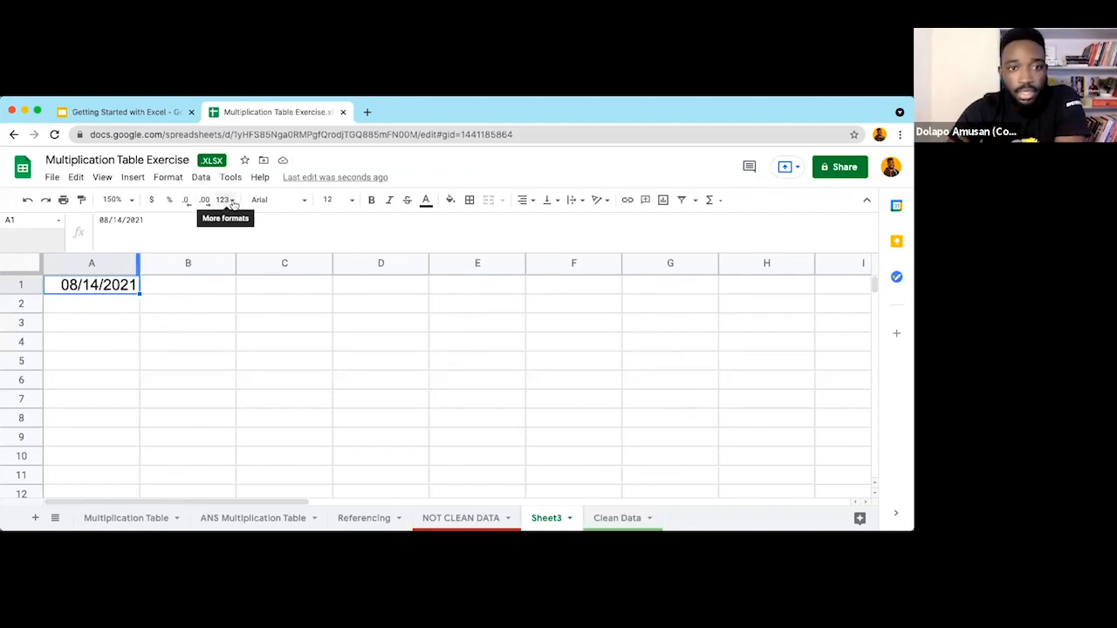
Step: Format A1 as a Number with no decimals so it reads 44,422
{"action": "left_click", "coordinate": [225, 200]}
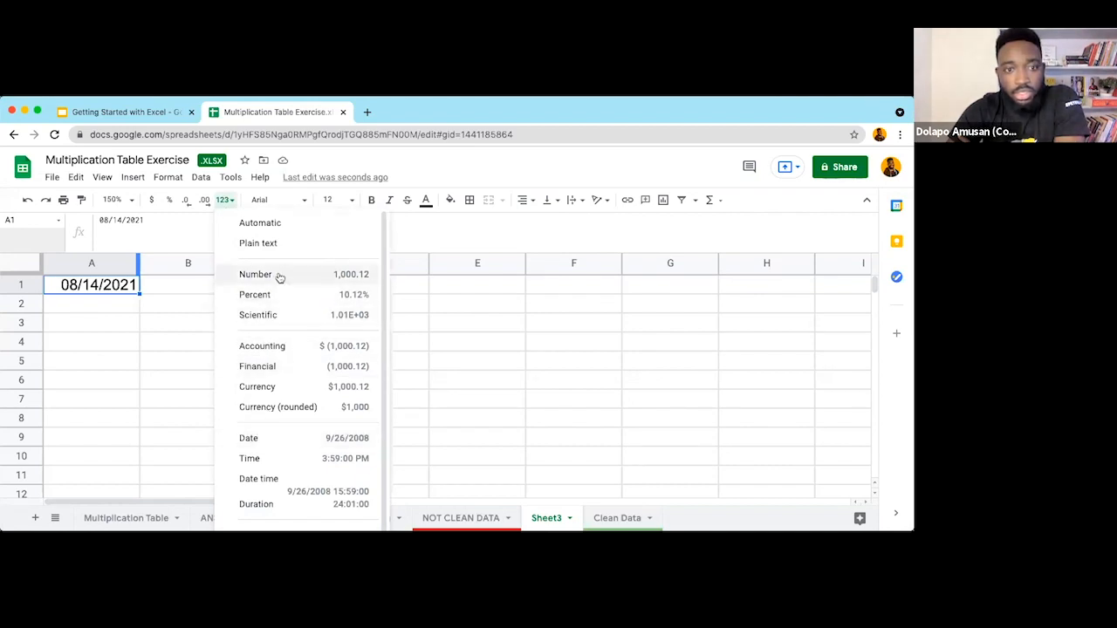
{"action": "left_click", "coordinate": [249, 278]}
{"action": "left_click", "coordinate": [117, 317]}
{"action": "left_click", "coordinate": [113, 284]}
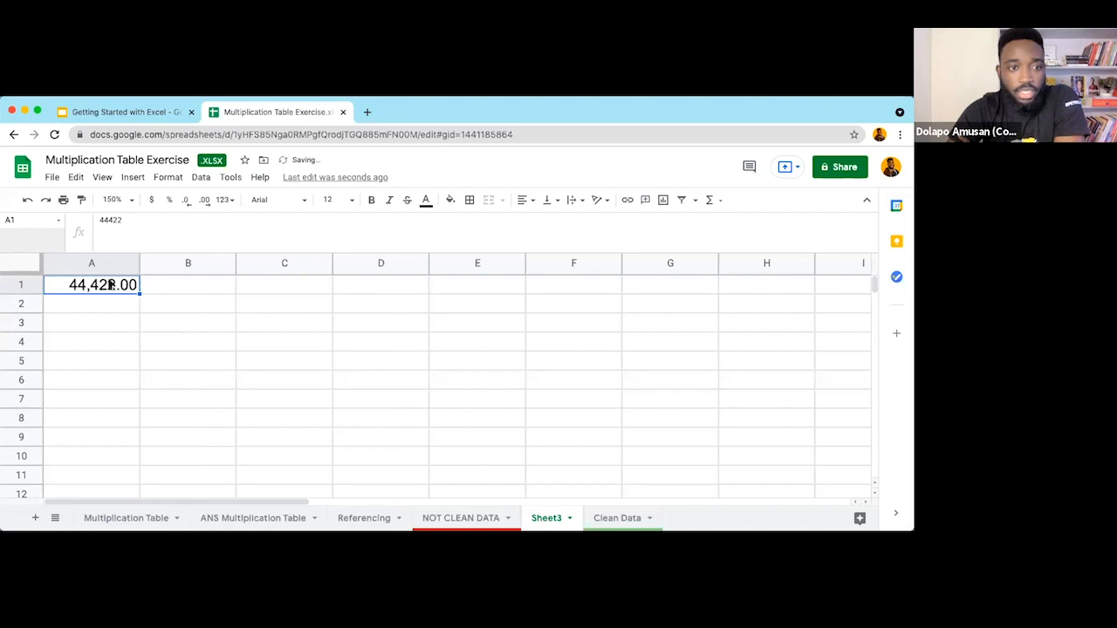
{"action": "double_click", "coordinate": [186, 200]}
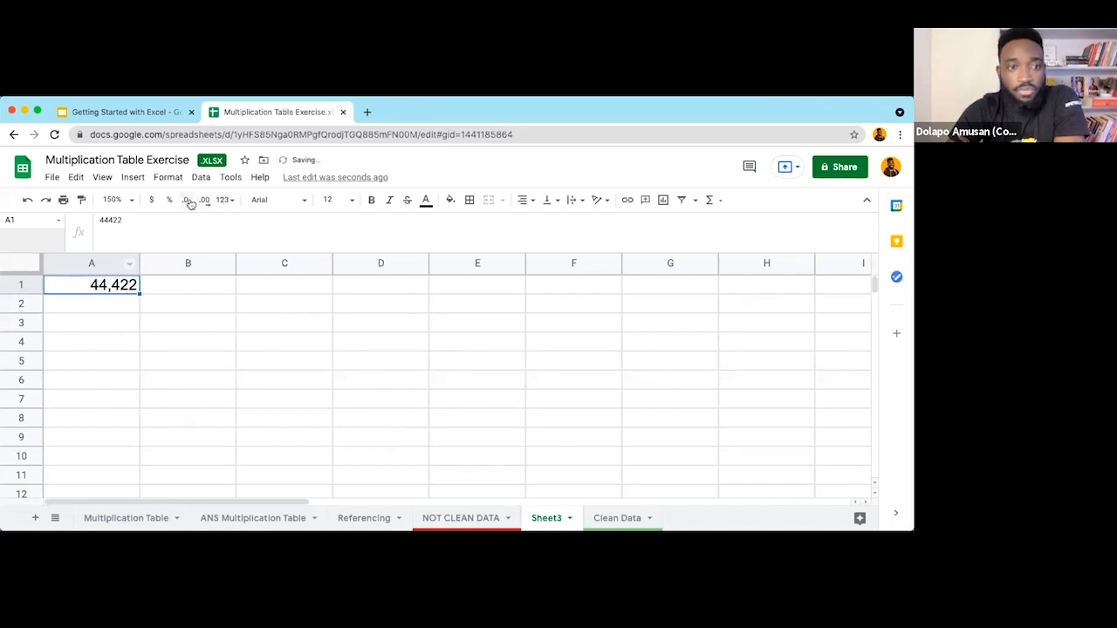
{"action": "left_click", "coordinate": [136, 346]}
{"action": "left_click", "coordinate": [112, 287]}
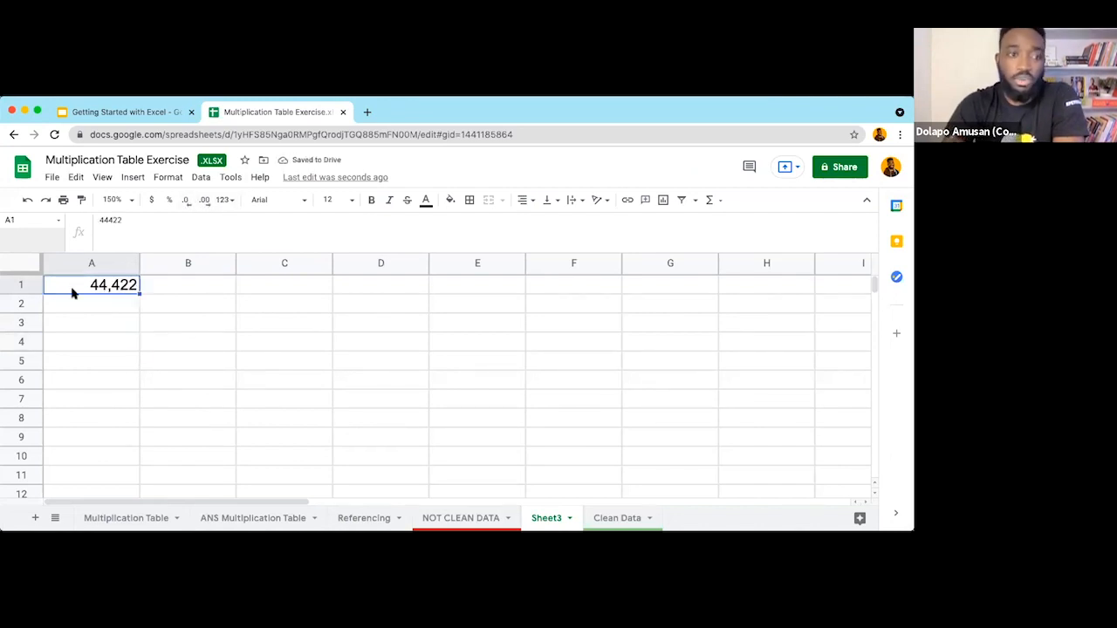
Step: Enter the number 1 in cell A3
{"action": "left_click", "coordinate": [107, 326]}
{"action": "type", "text": "1"}
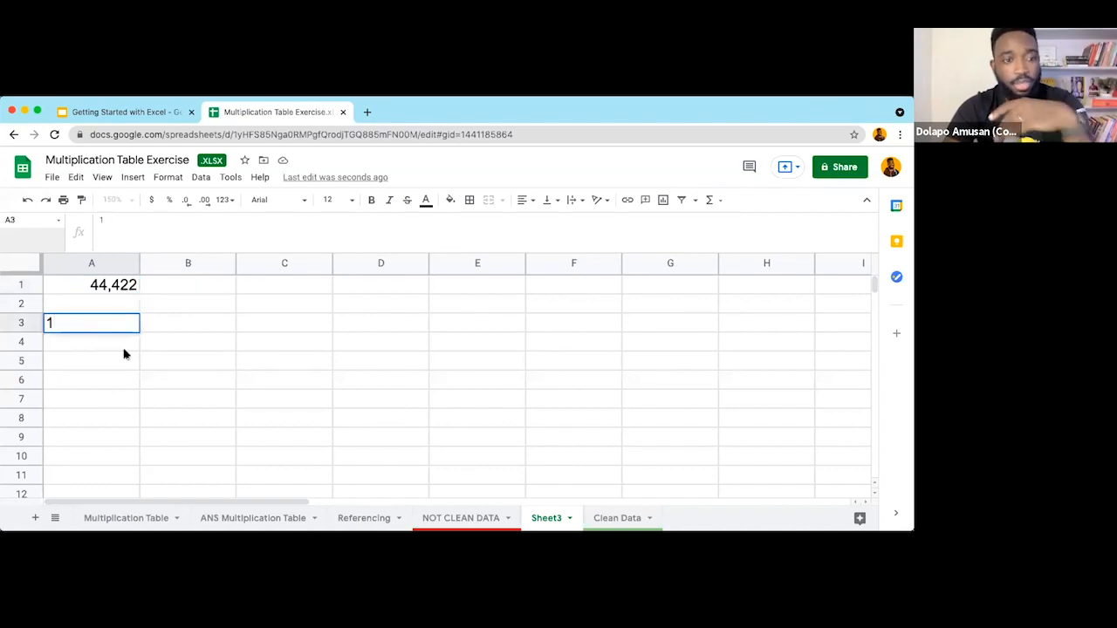
{"action": "key", "text": "Return"}
{"action": "left_click", "coordinate": [110, 323]}
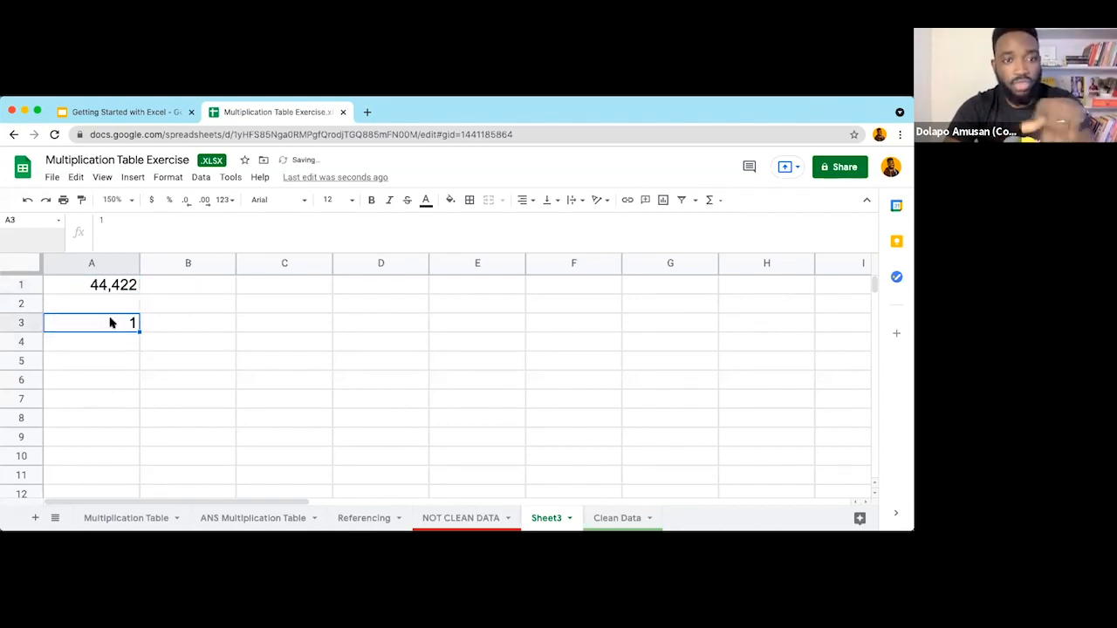
Step: Apply the Date format to A3 so it shows 12/31/1899
{"action": "left_click", "coordinate": [224, 200]}
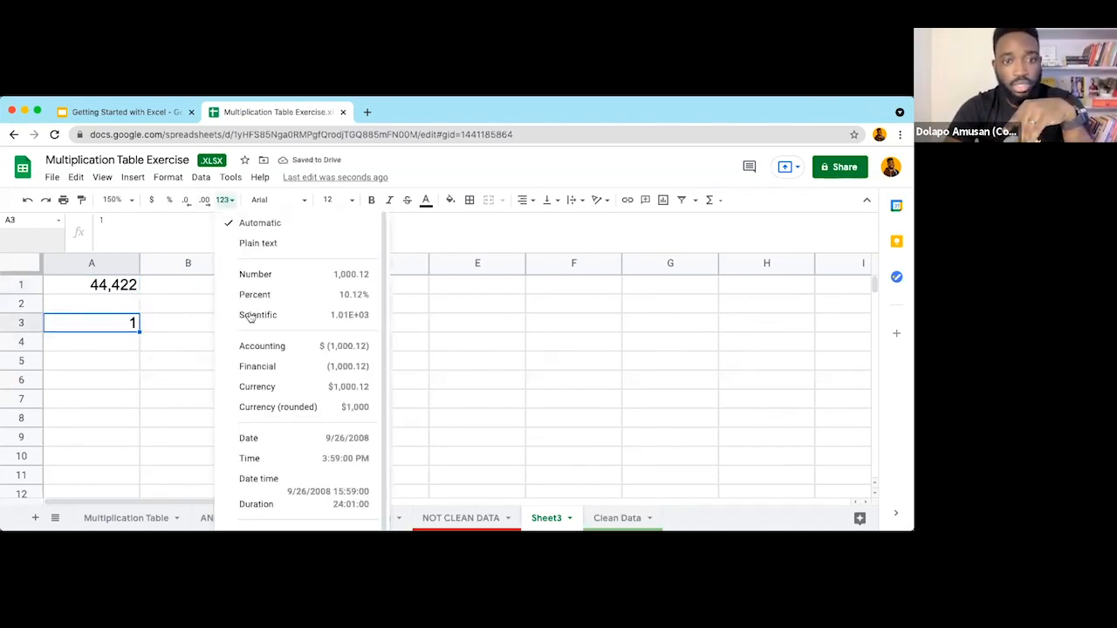
{"action": "left_click", "coordinate": [280, 442]}
{"action": "left_click", "coordinate": [119, 379]}
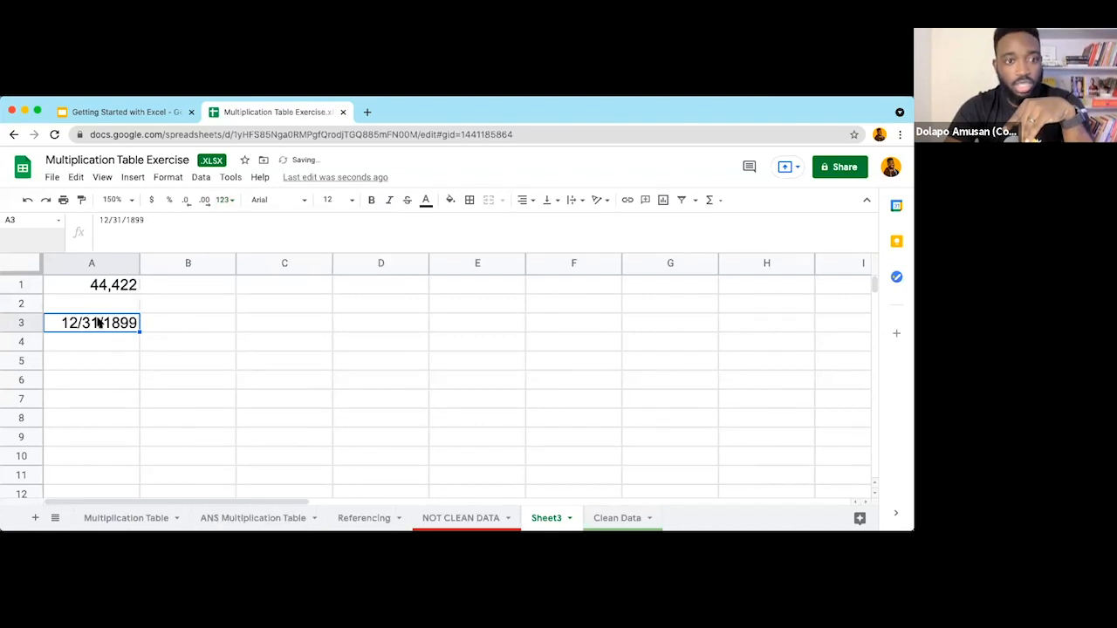
{"action": "left_click", "coordinate": [96, 325]}
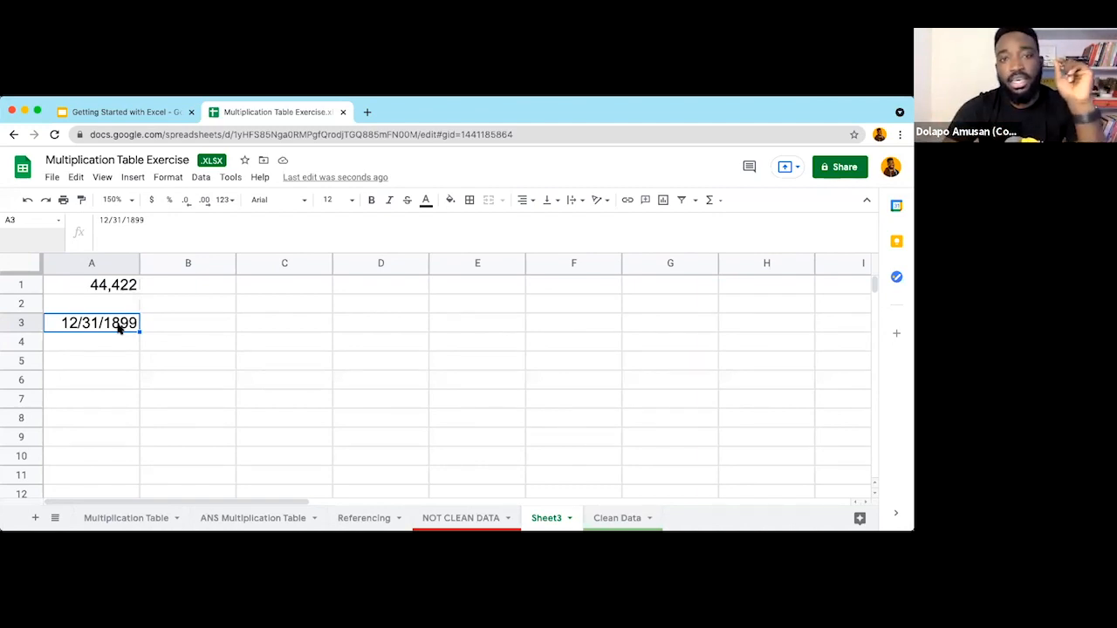
Step: Enter the date 1/1/1900 in cell A4
{"action": "left_click", "coordinate": [110, 340]}
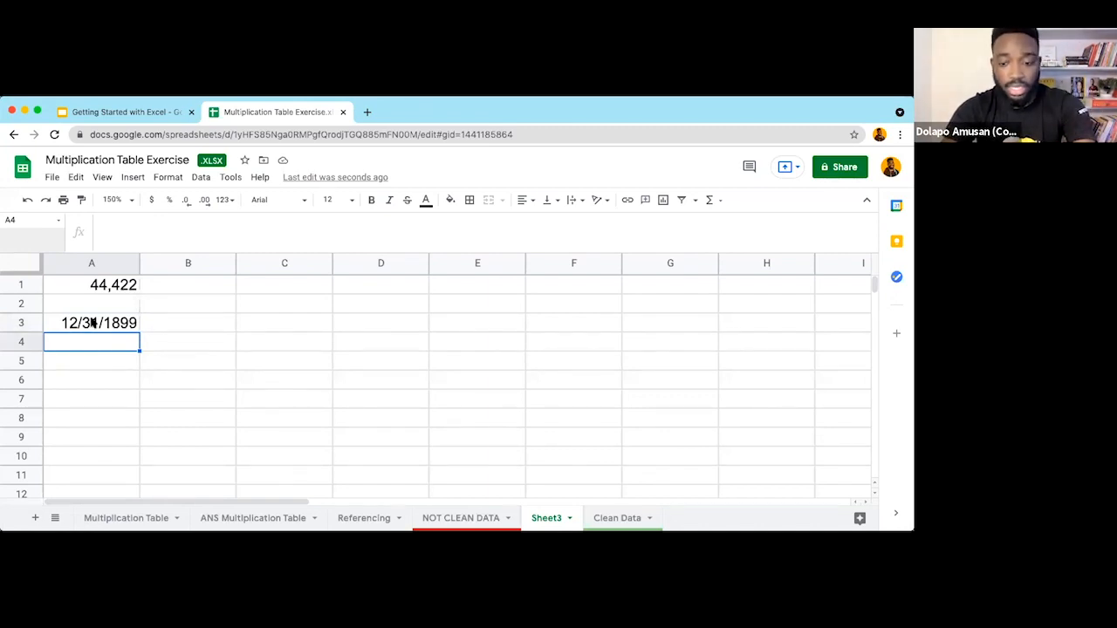
{"action": "type", "text": "1/"}
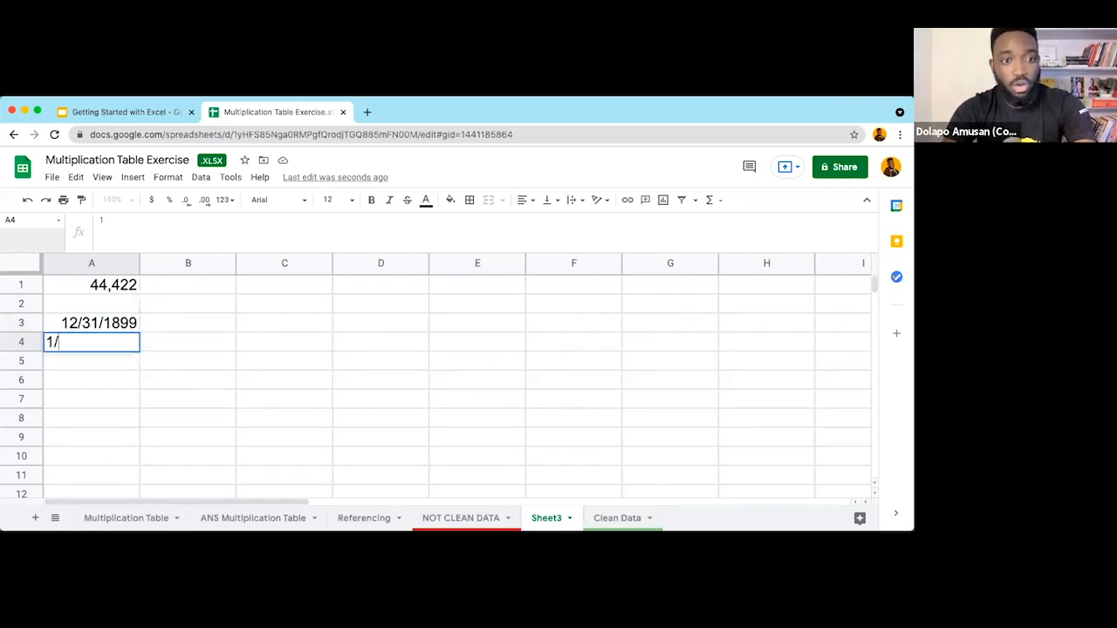
{"action": "type", "text": "1/1900"}
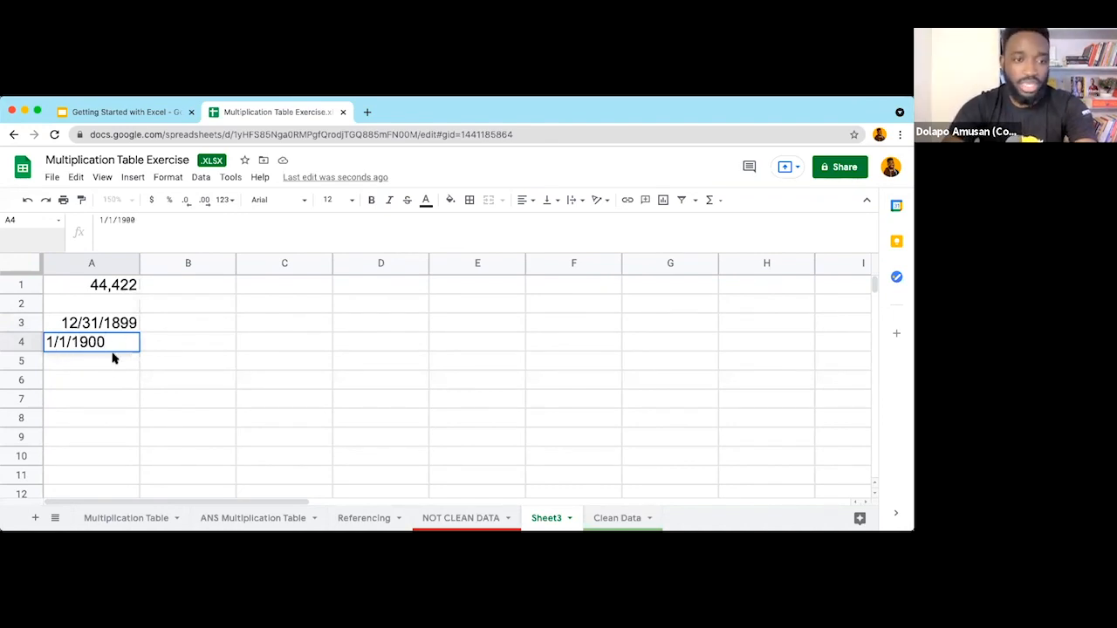
{"action": "key", "text": "Return"}
{"action": "left_click", "coordinate": [114, 346]}
Step: Label B3 'Google Sheet' and B4 'Microsoft Excel', widening column B to fit
{"action": "left_click", "coordinate": [170, 324]}
{"action": "type", "text": "Google Shet"}
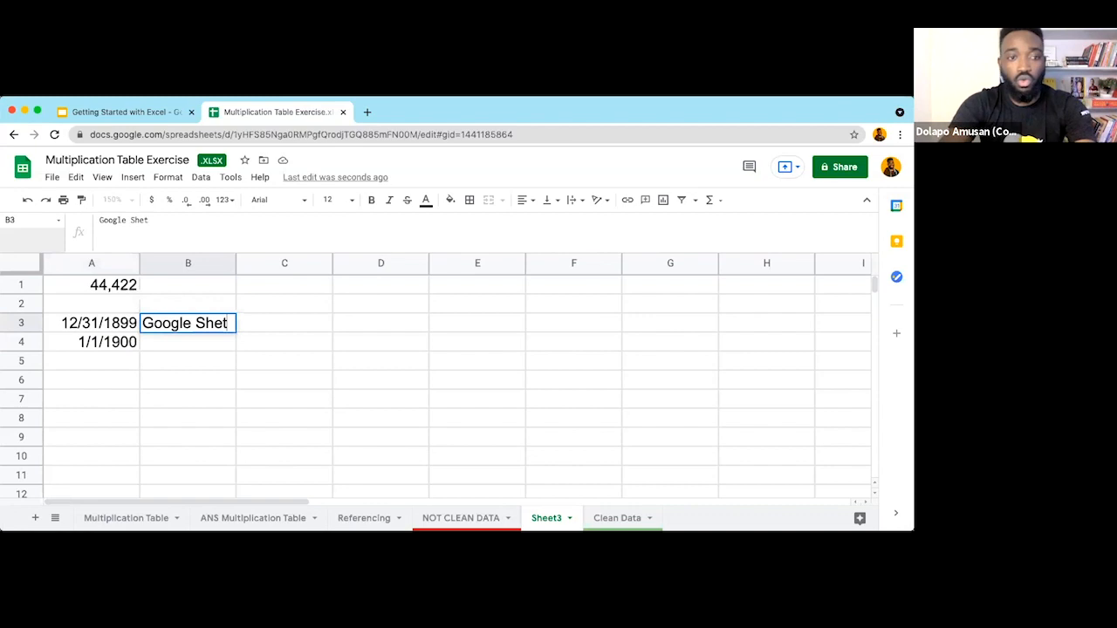
{"action": "key", "text": "BackSpace"}
{"action": "type", "text": "et"}
{"action": "key", "text": "Return"}
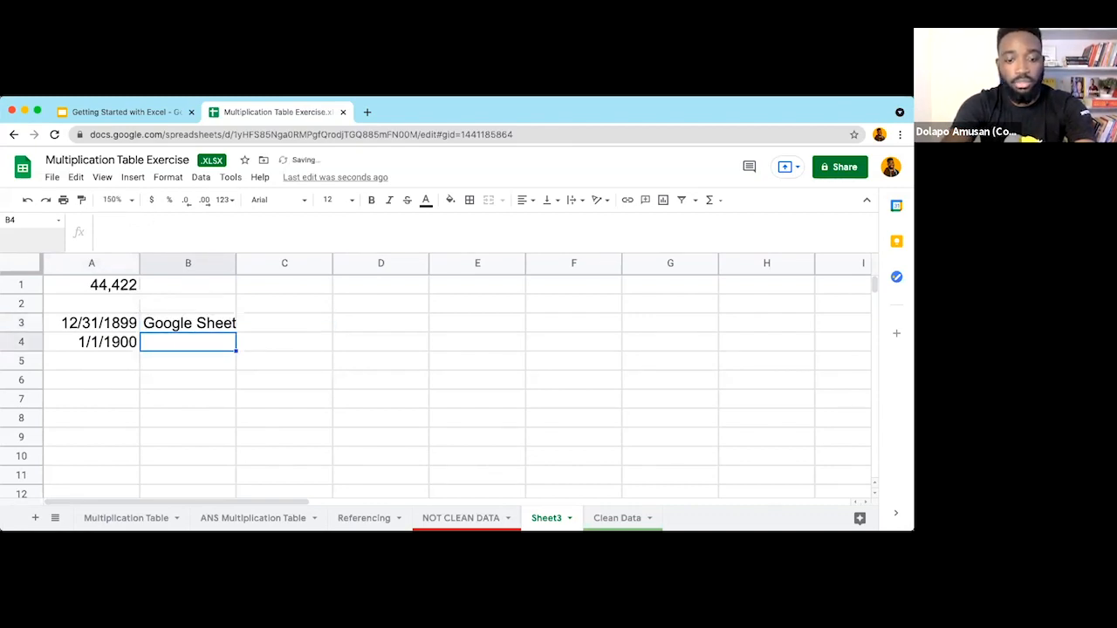
{"action": "type", "text": "Microsoft Excel"}
{"action": "left_click", "coordinate": [247, 379]}
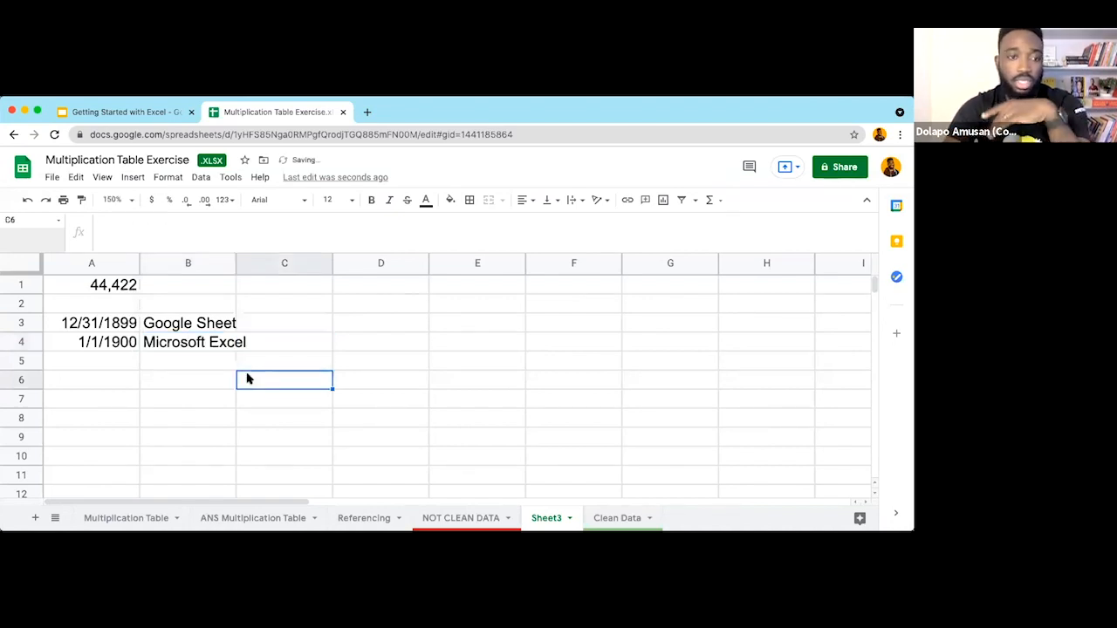
{"action": "left_click_drag", "start_coordinate": [236, 262], "coordinate": [258, 262]}
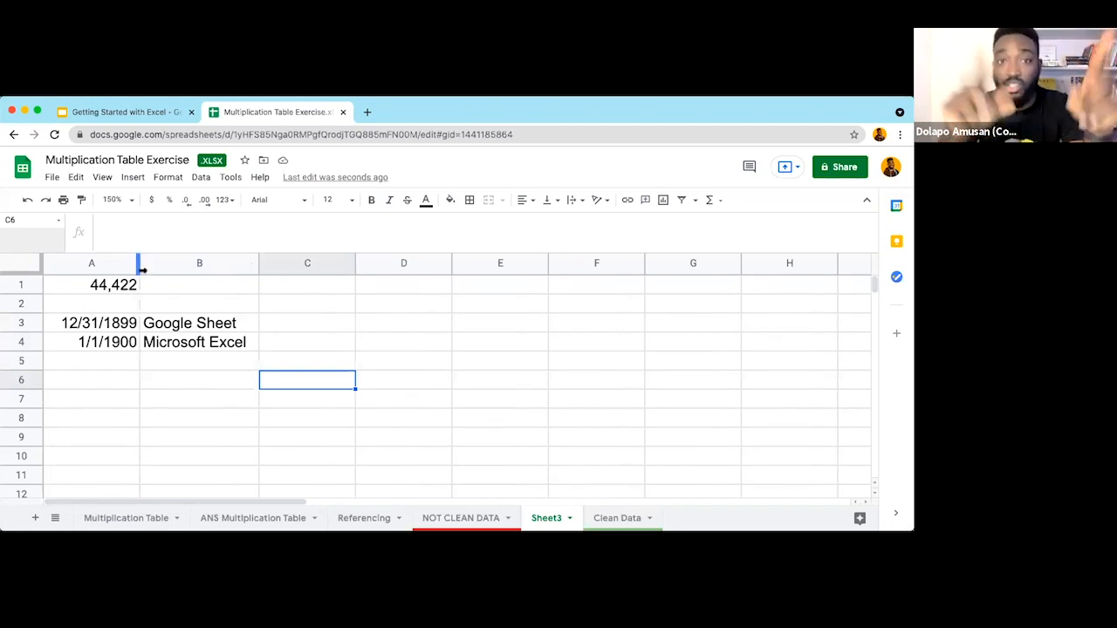
Step: Check A3's value, then select the example entries in A1:B4
{"action": "left_click", "coordinate": [114, 323]}
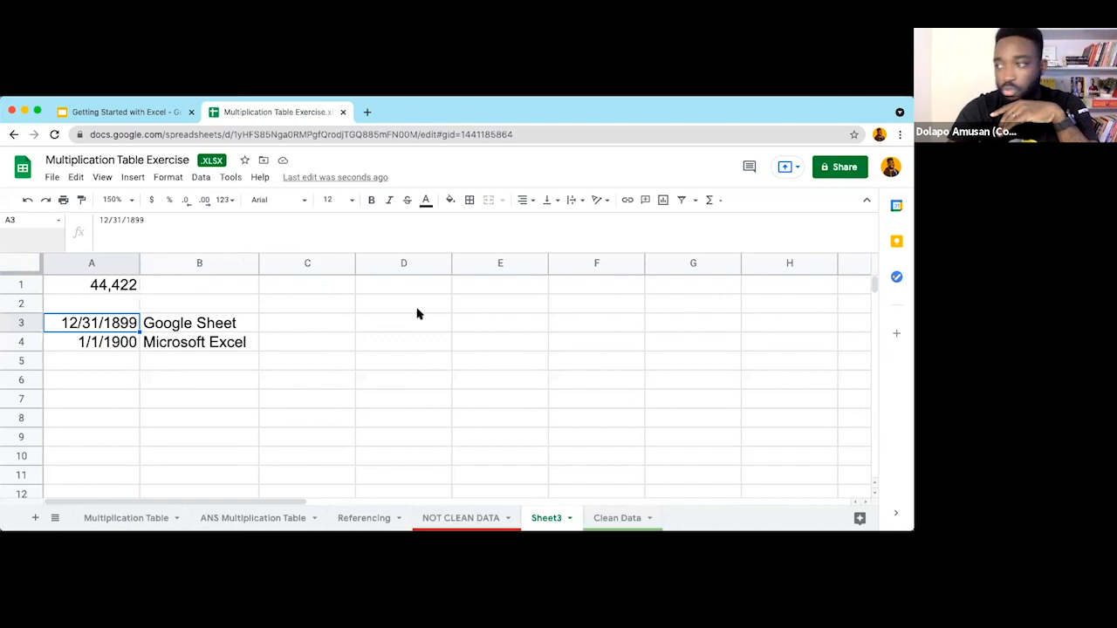
{"action": "left_click", "coordinate": [390, 301]}
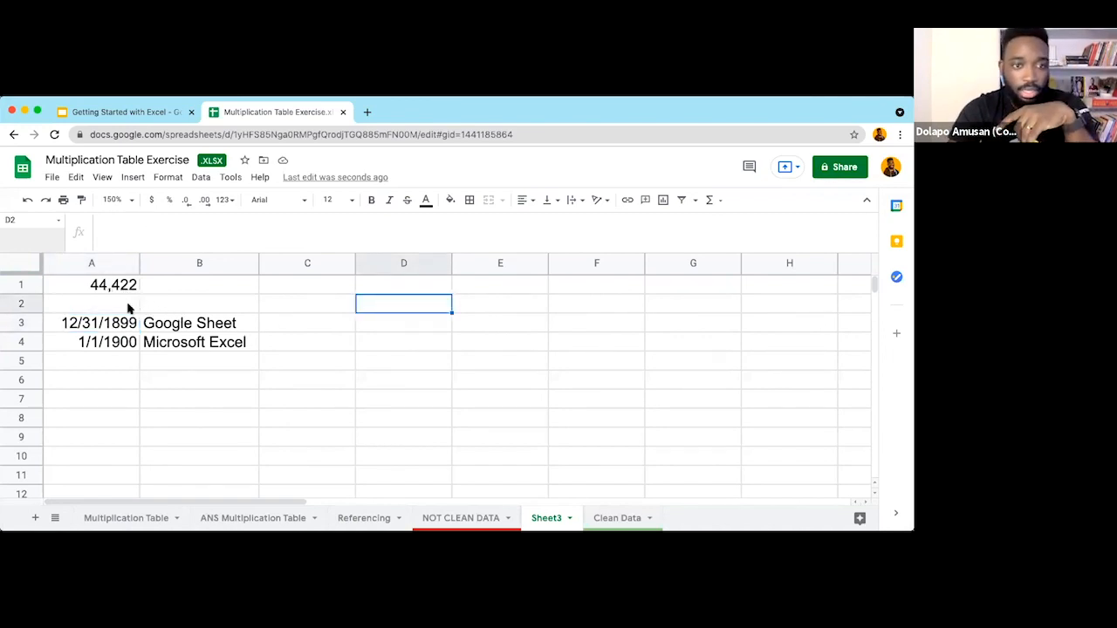
{"action": "left_click_drag", "start_coordinate": [124, 290], "coordinate": [186, 343]}
Step: Clear A1:B4 and enter the numbers 1 in C2 and 178636 in C3
{"action": "key", "text": "Delete"}
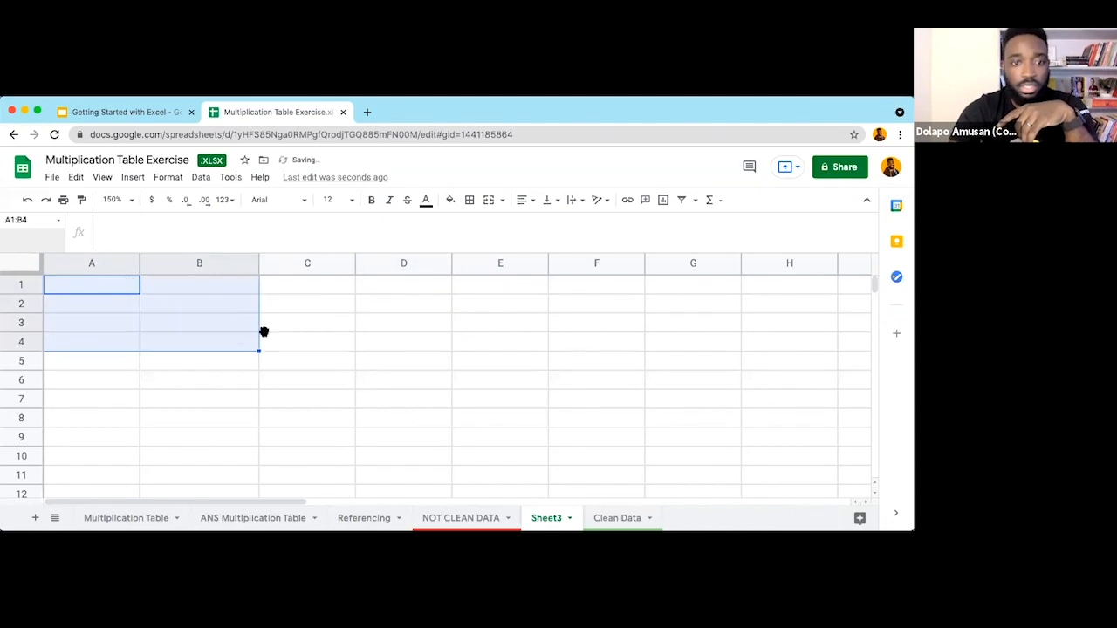
{"action": "left_click", "coordinate": [291, 288]}
{"action": "left_click", "coordinate": [295, 309]}
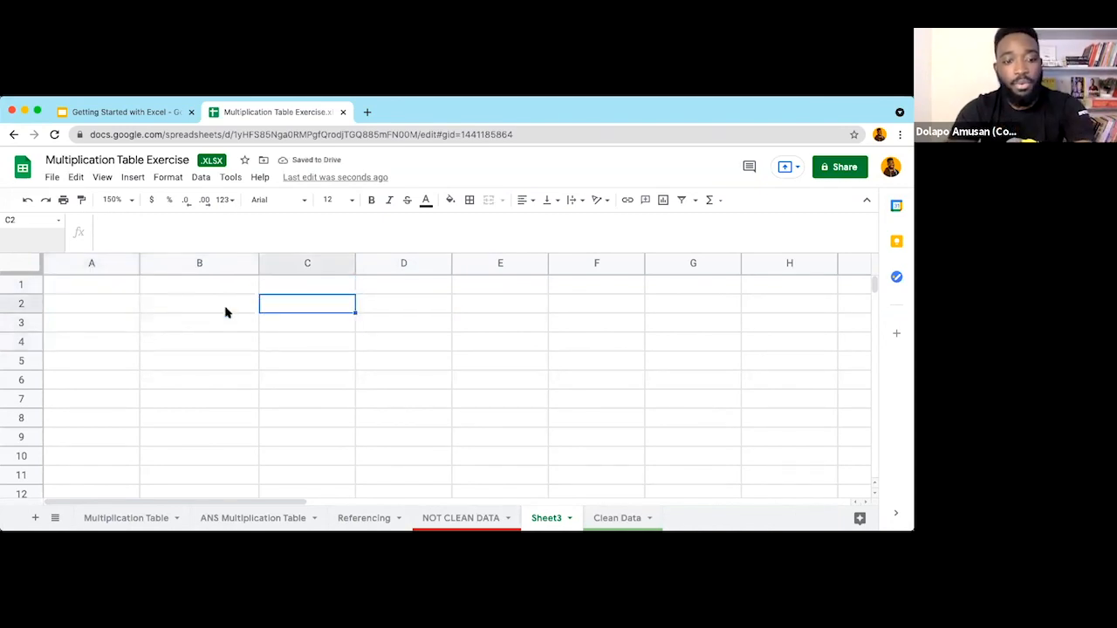
{"action": "type", "text": "1"}
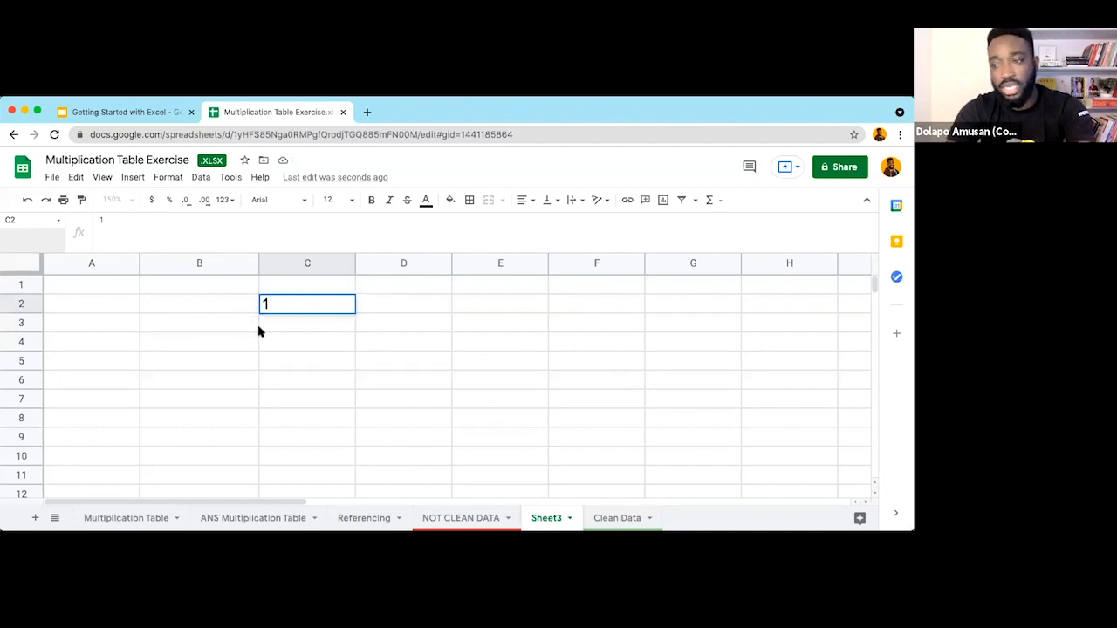
{"action": "key", "text": "Return"}
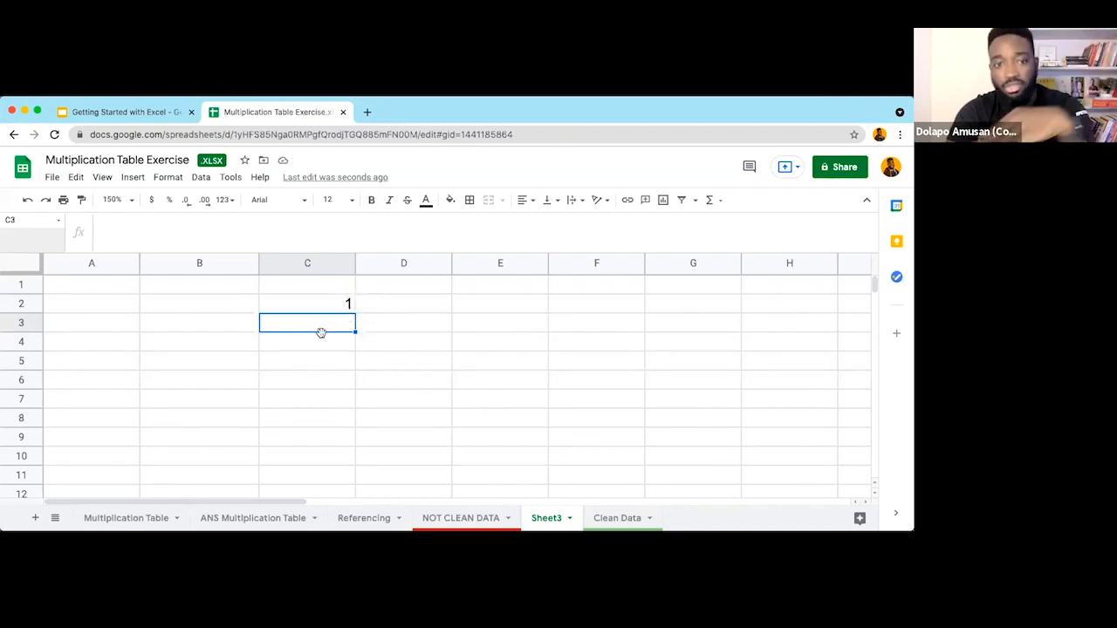
{"action": "type", "text": "178636"}
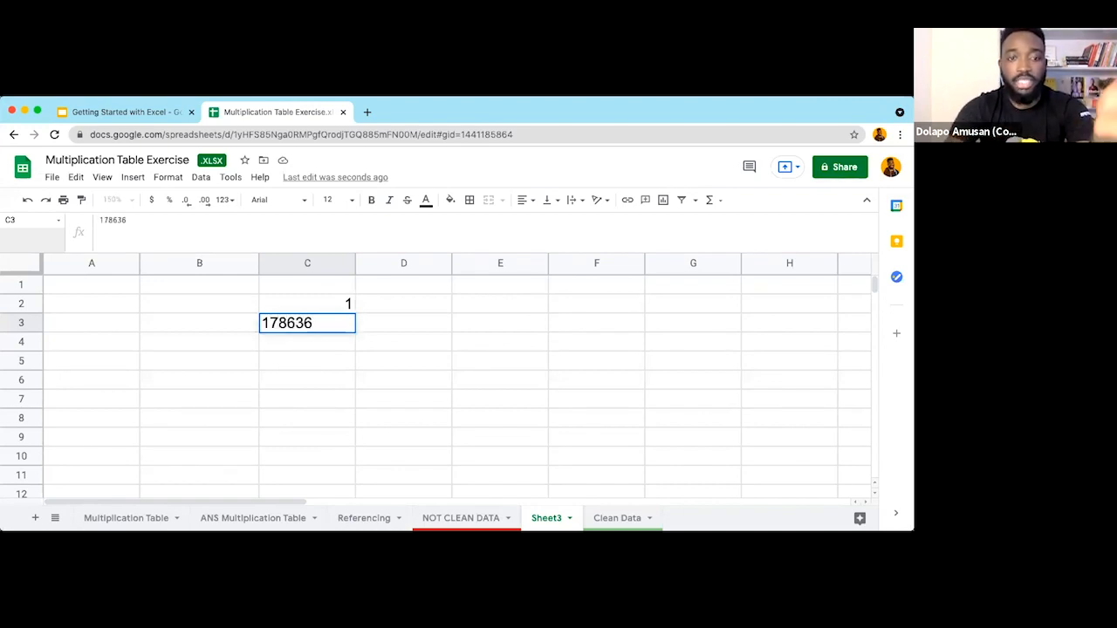
{"action": "left_click", "coordinate": [326, 369]}
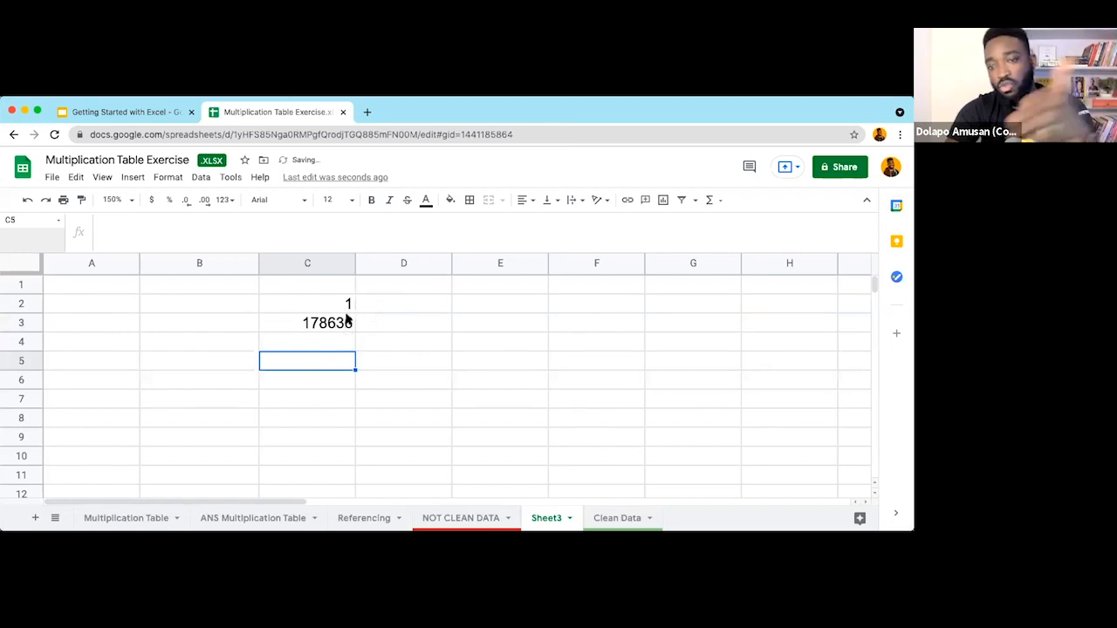
Step: Enter the text One in cell C4
{"action": "left_click", "coordinate": [308, 346]}
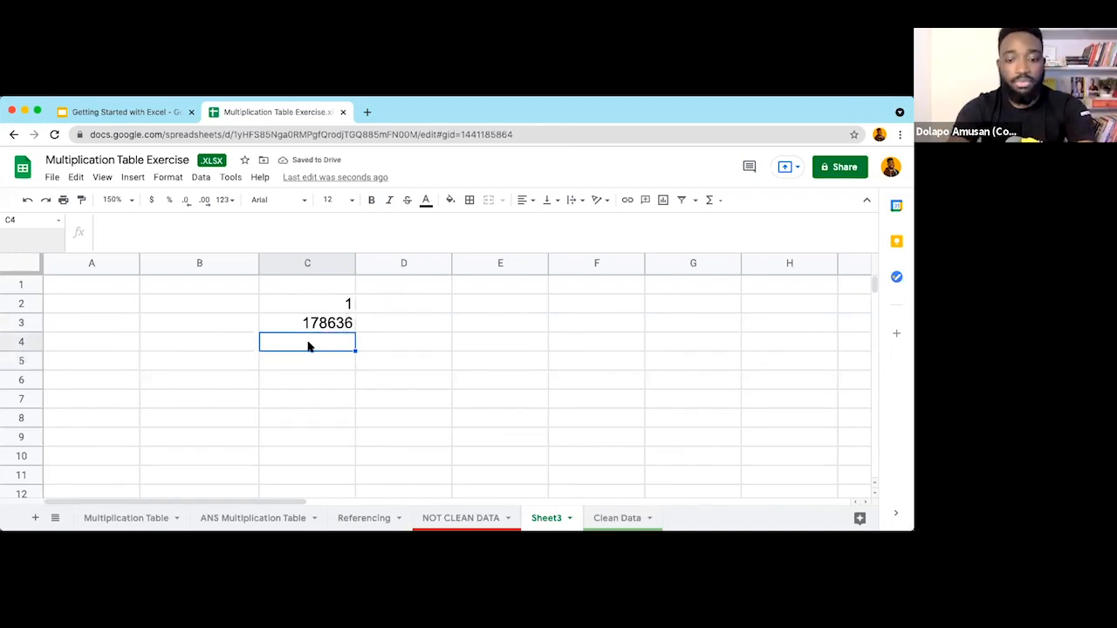
{"action": "type", "text": "One"}
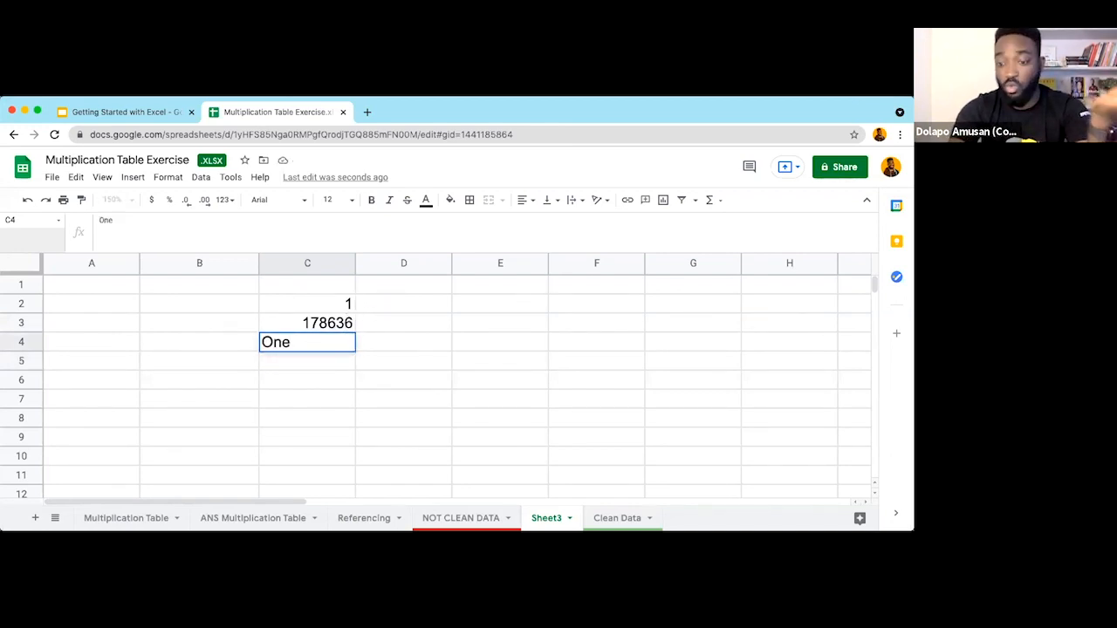
{"action": "key", "text": "Return"}
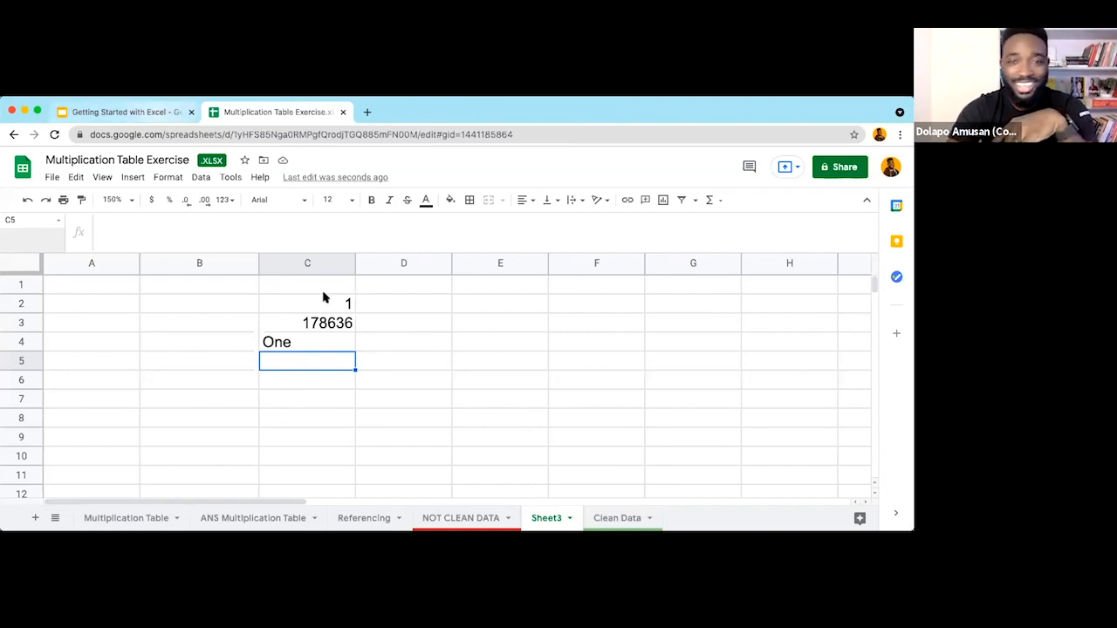
Step: Page through slides 19–21 to the FAQ on phone numbers losing their leading zero
{"action": "key", "text": "ctrl+shift+Tab"}
{"action": "left_click", "coordinate": [83, 392]}
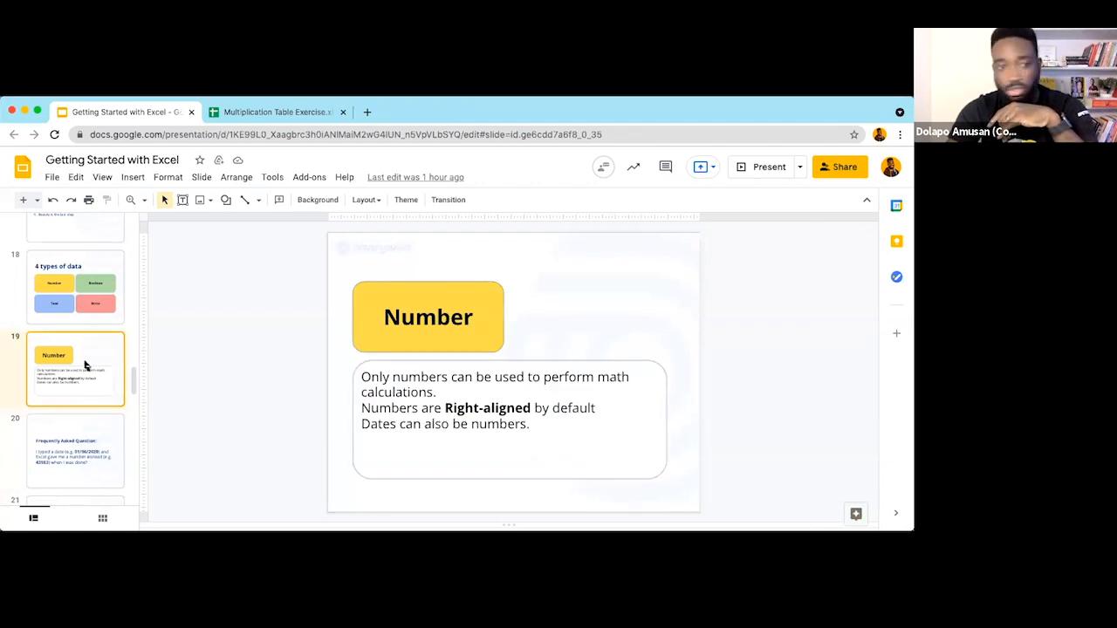
{"action": "left_click", "coordinate": [93, 445]}
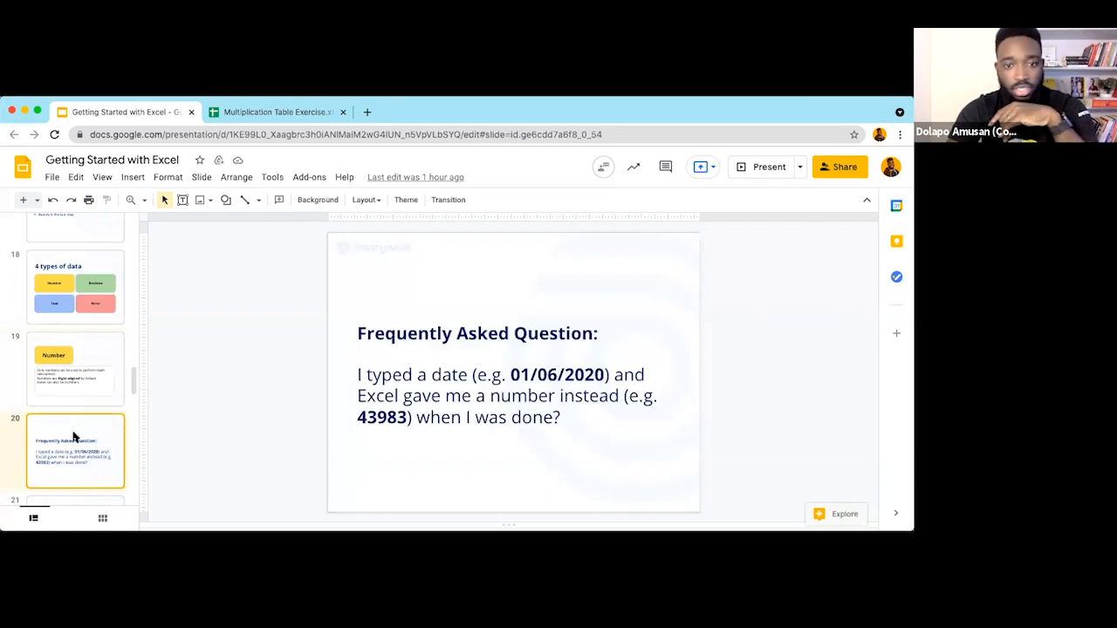
{"action": "scroll", "coordinate": [74, 432], "scroll_direction": "down", "scroll_amount": 3}
{"action": "left_click", "coordinate": [79, 404]}
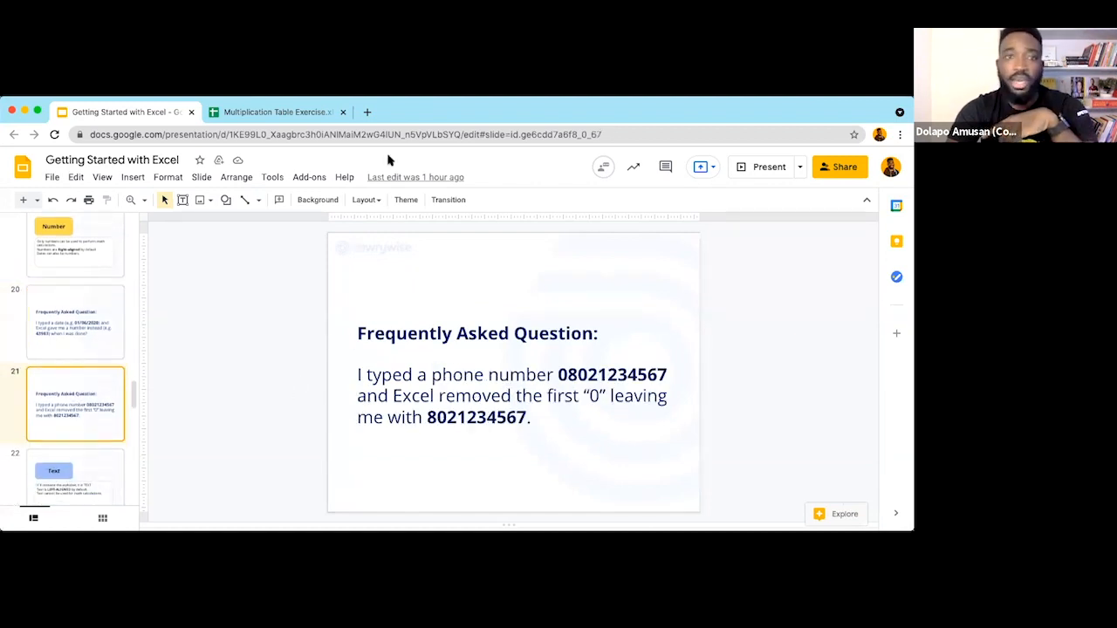
{"action": "left_click", "coordinate": [266, 112]}
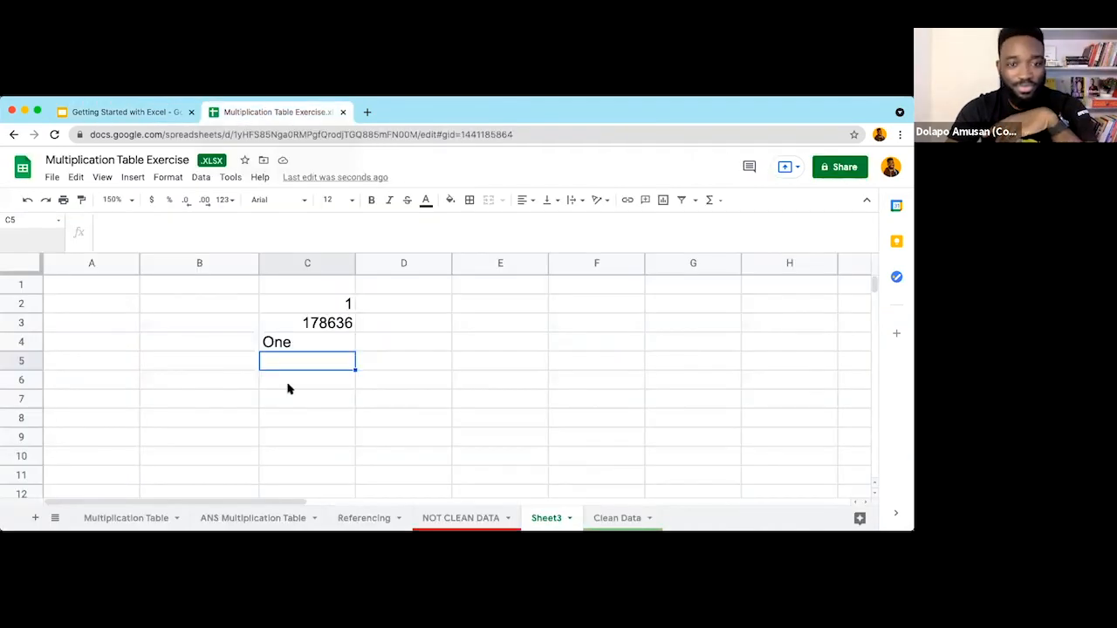
{"action": "left_click", "coordinate": [288, 387]}
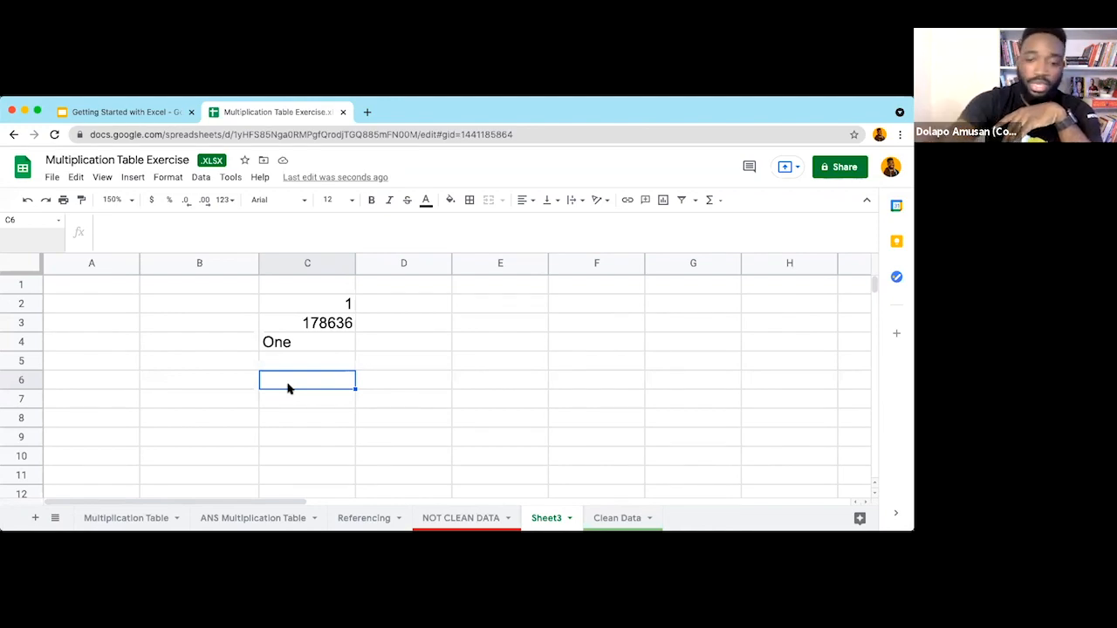
{"action": "type", "text": "0802"}
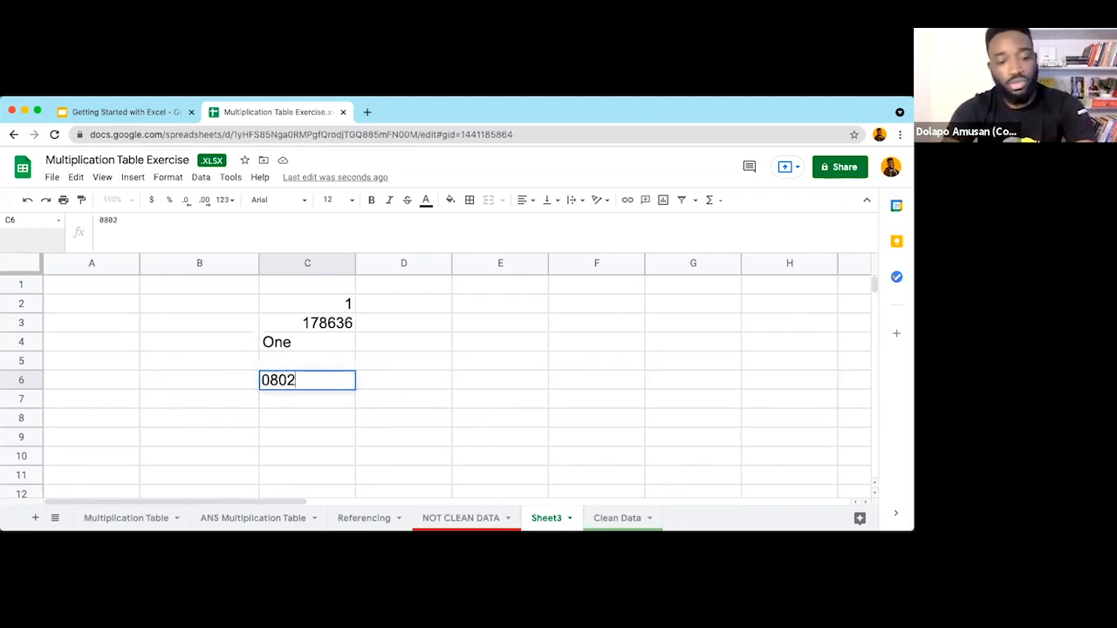
{"action": "type", "text": "12345678"}
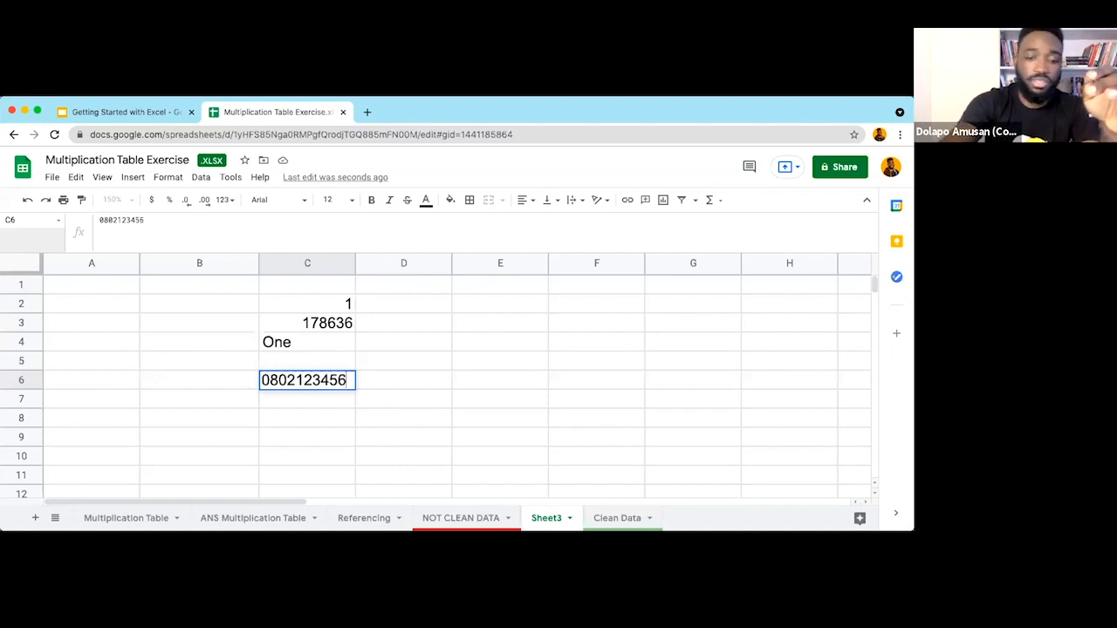
{"action": "left_click_drag", "start_coordinate": [356, 261], "coordinate": [405, 261]}
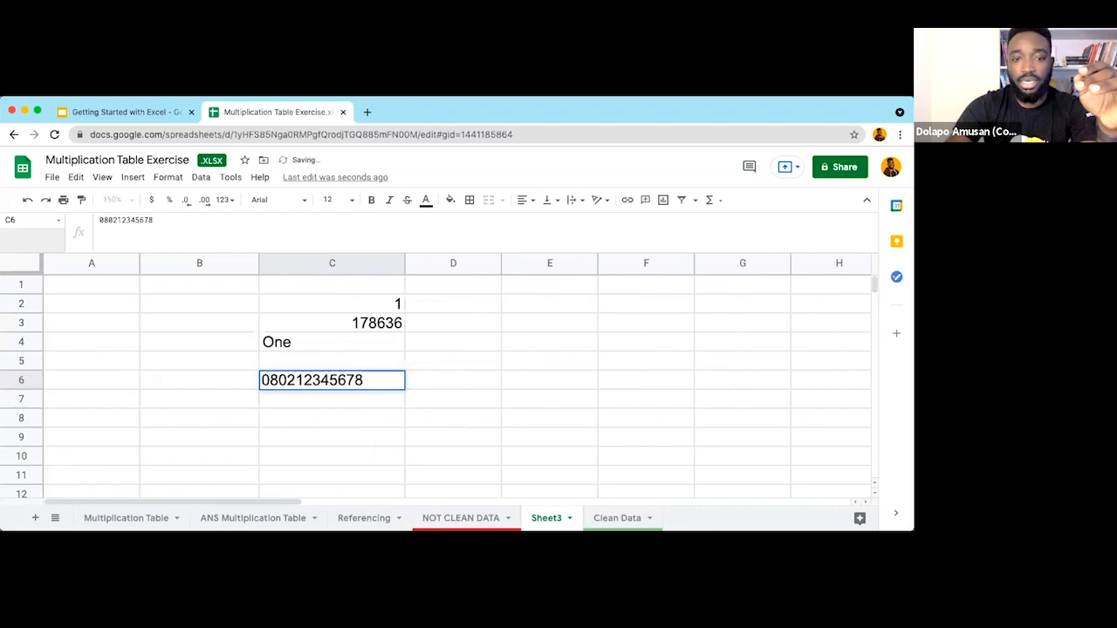
{"action": "key", "text": "Return"}
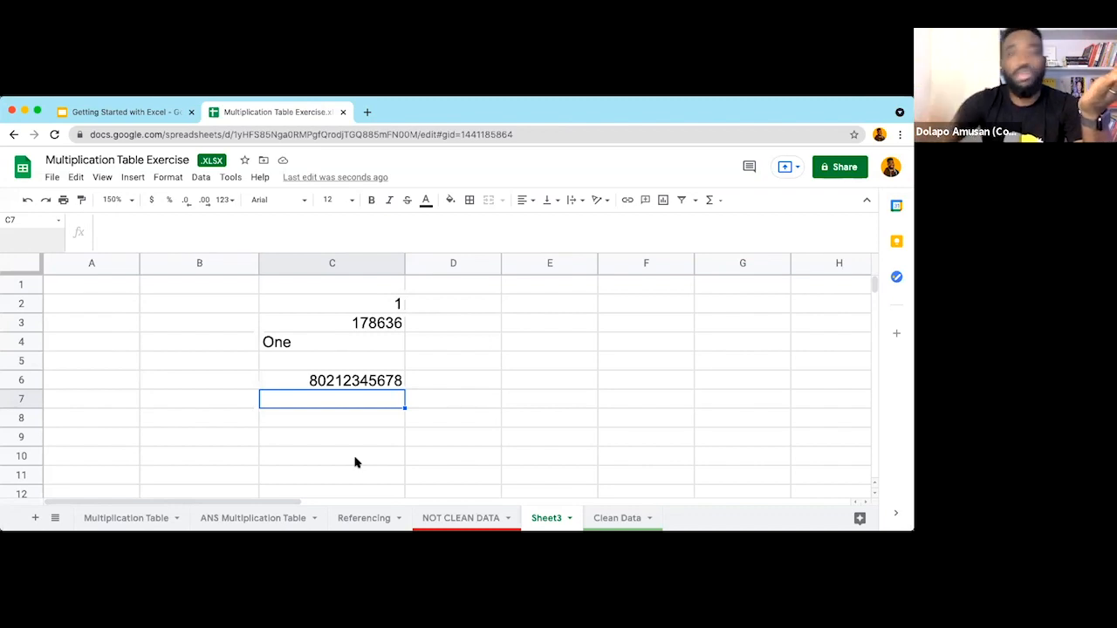
Step: Edit C6 to delete one digit from the stored number
{"action": "left_click", "coordinate": [336, 385]}
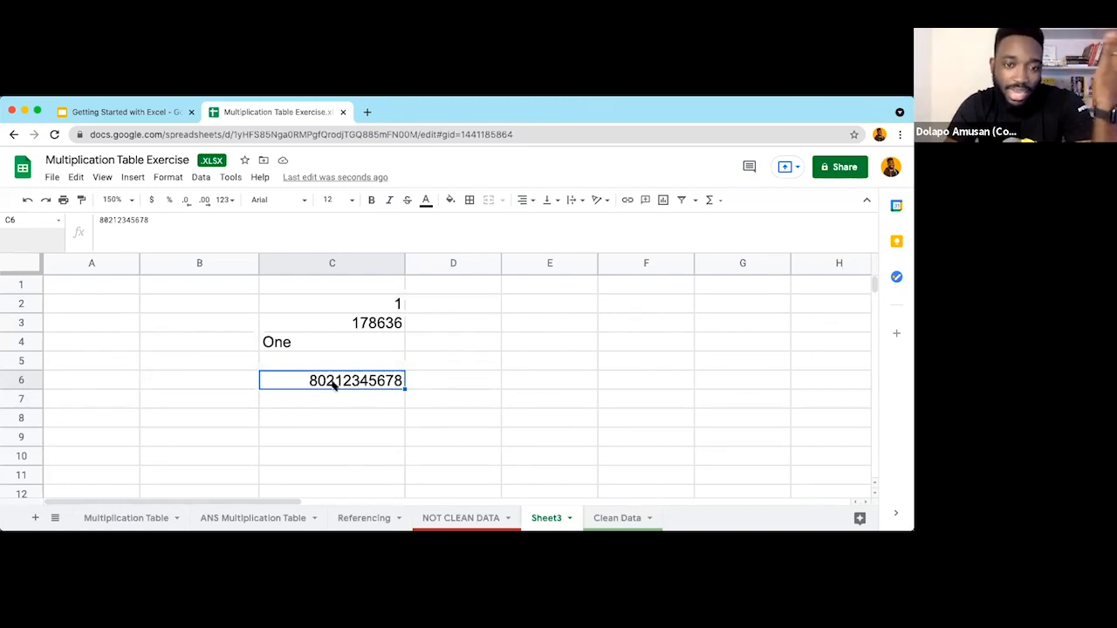
{"action": "double_click", "coordinate": [384, 380]}
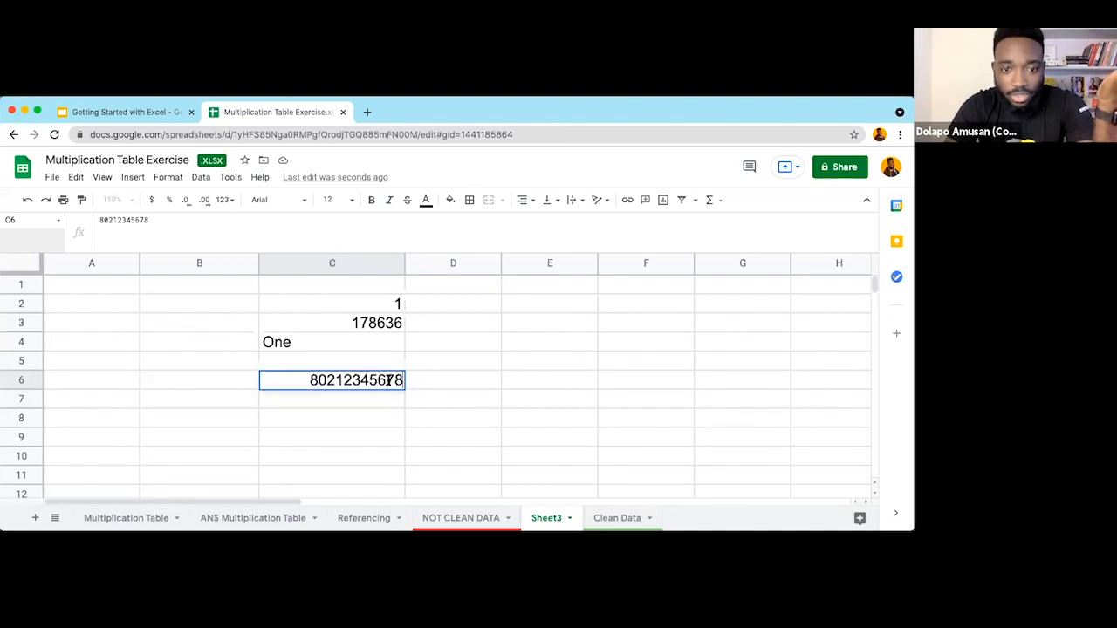
{"action": "key", "text": "BackSpace"}
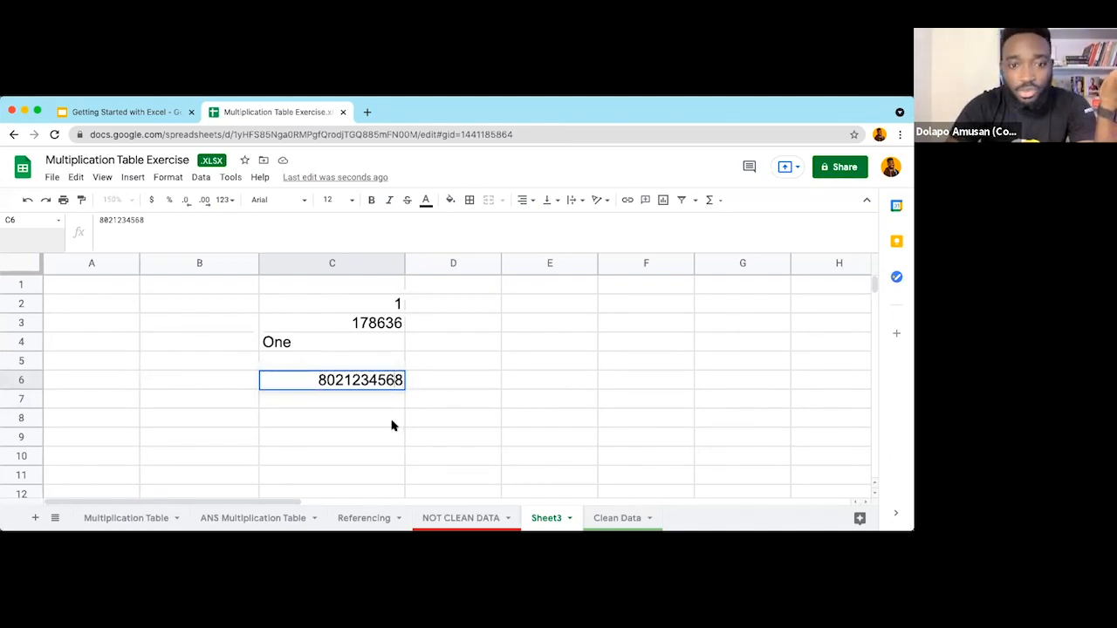
{"action": "left_click", "coordinate": [392, 419]}
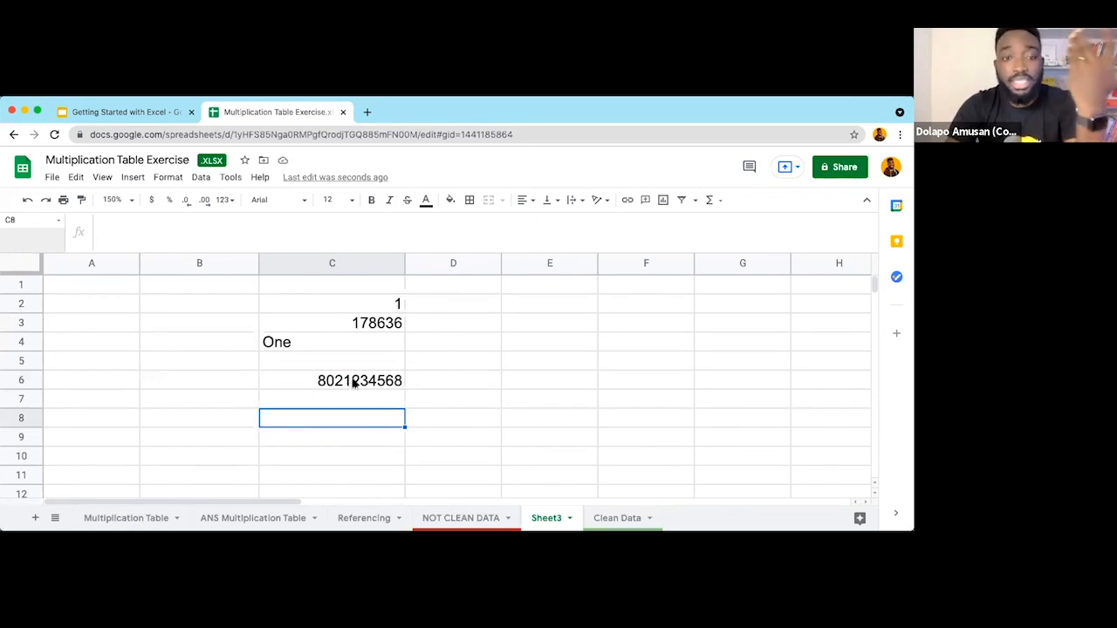
Step: Apply the Number format to C6 without decimals, showing 8,021,234,568
{"action": "left_click", "coordinate": [353, 383]}
{"action": "left_click", "coordinate": [223, 200]}
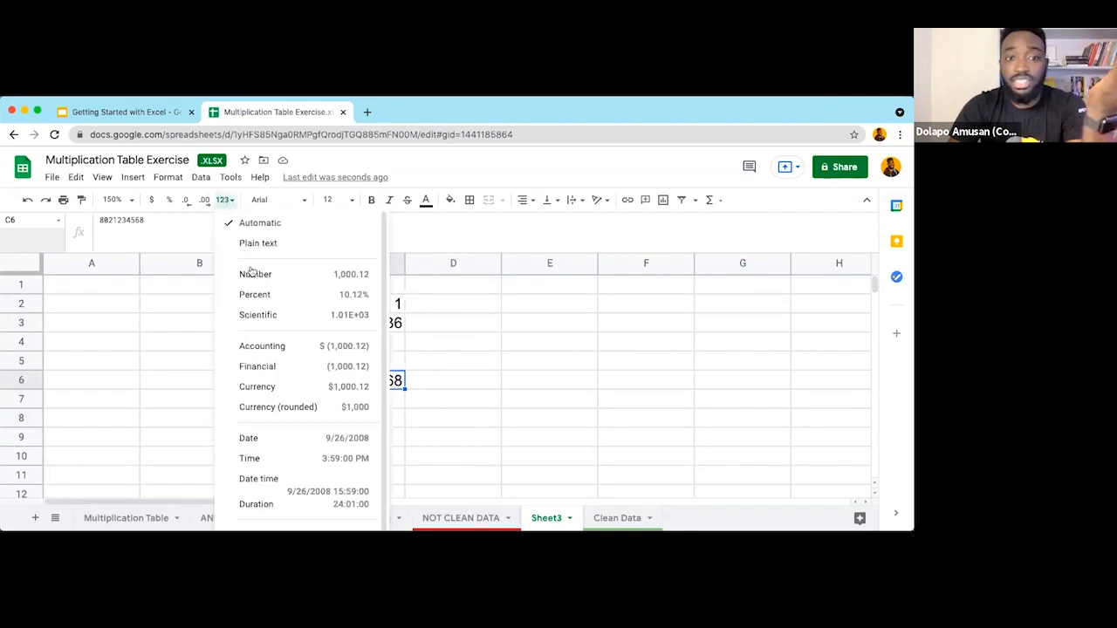
{"action": "left_click", "coordinate": [294, 274]}
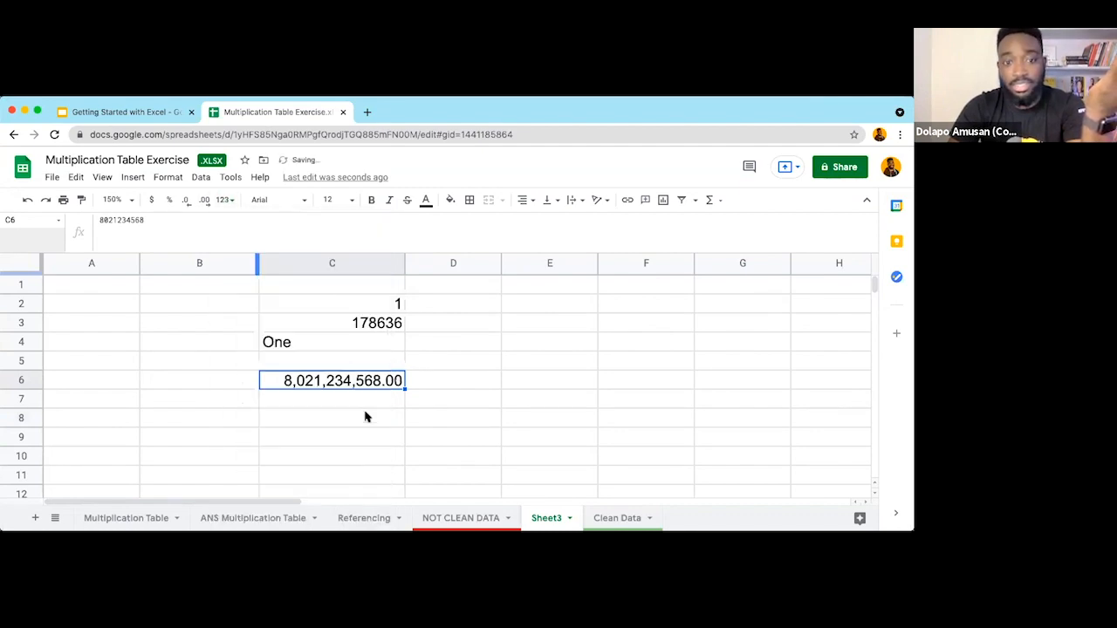
{"action": "left_click", "coordinate": [186, 200]}
{"action": "left_click", "coordinate": [185, 200]}
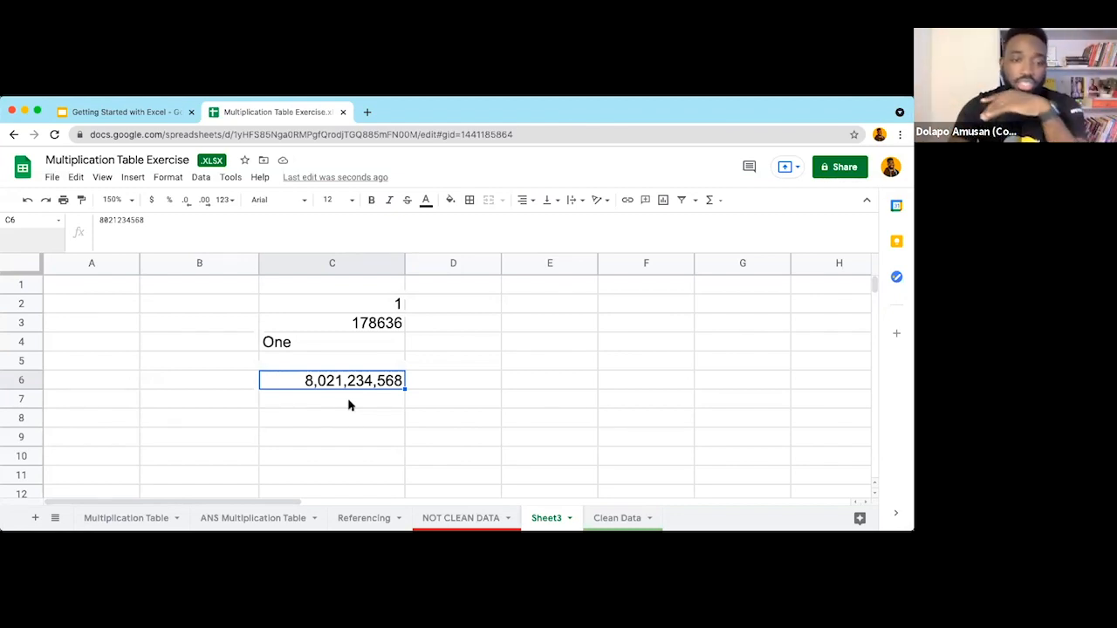
{"action": "left_click", "coordinate": [324, 423]}
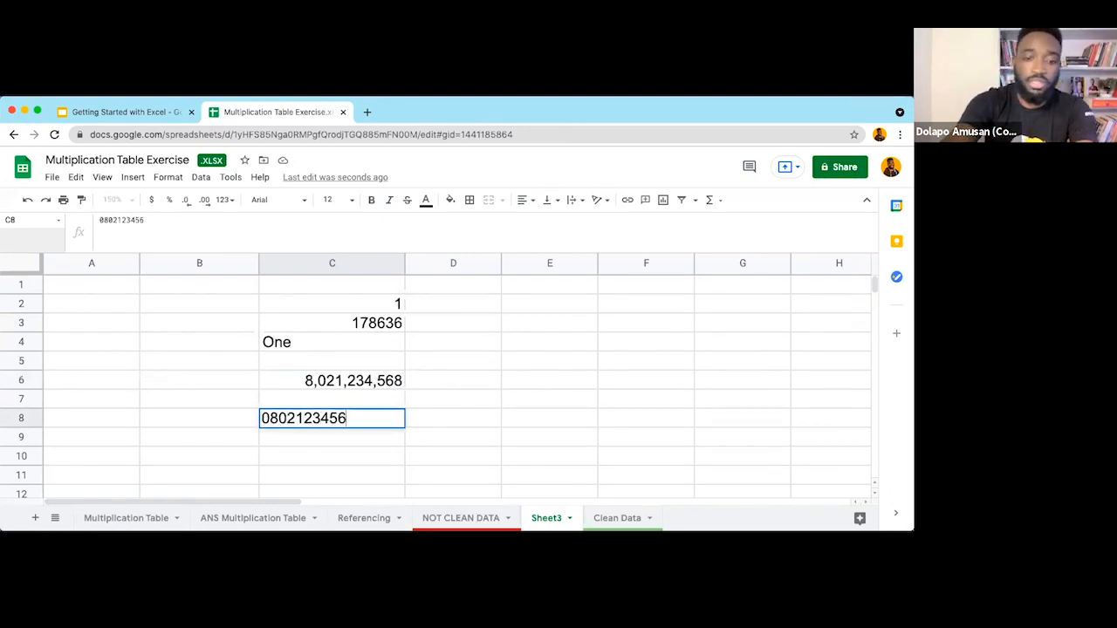
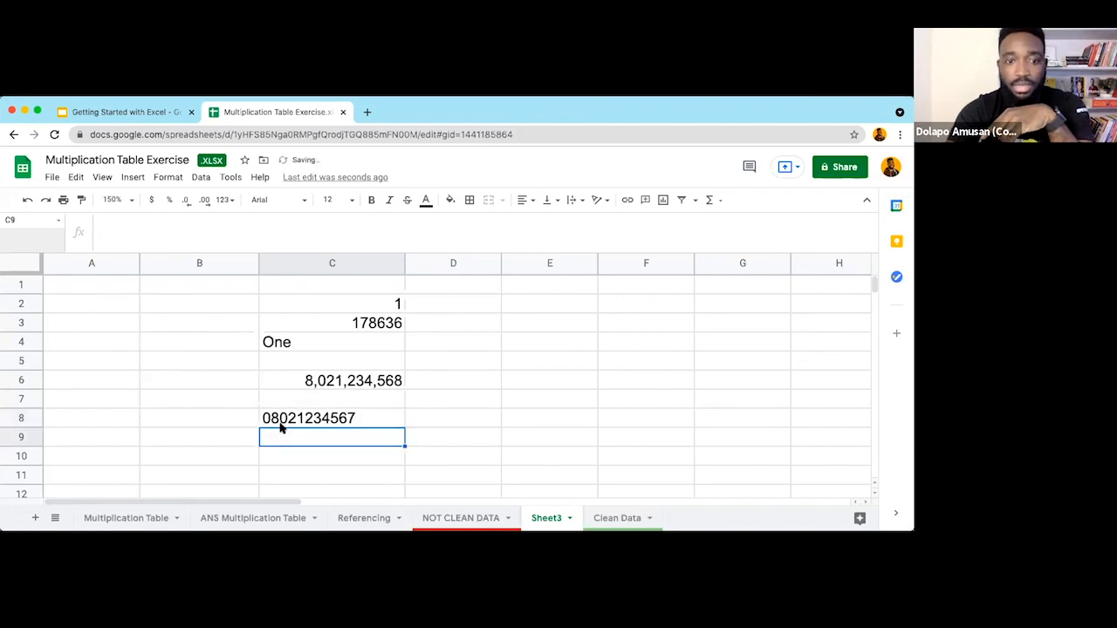
{"action": "left_click", "coordinate": [282, 455]}
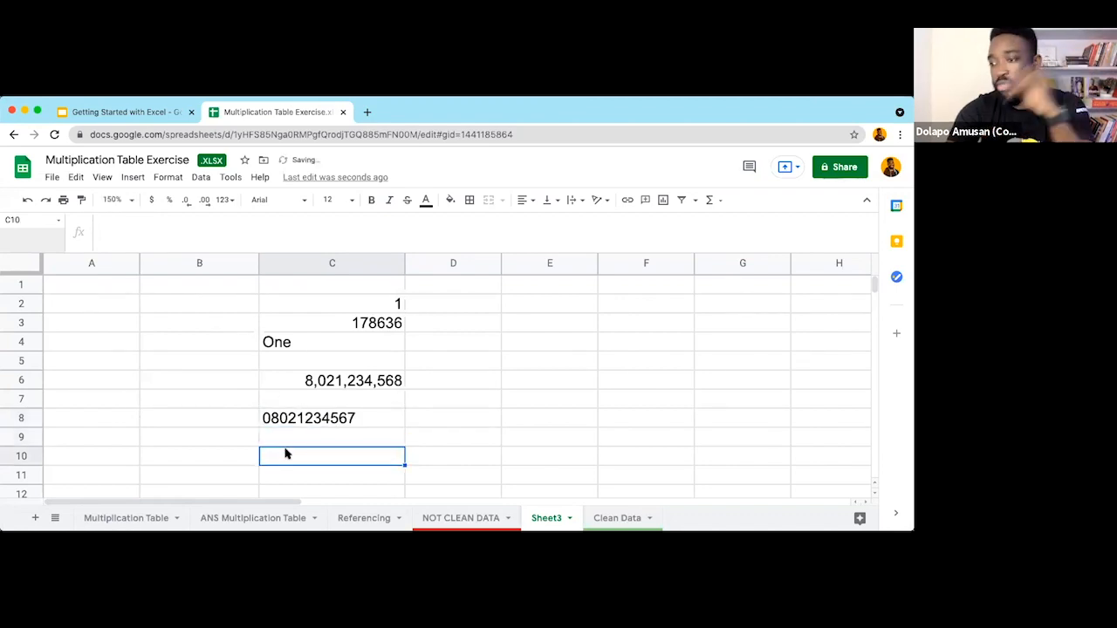
{"action": "left_click", "coordinate": [283, 400]}
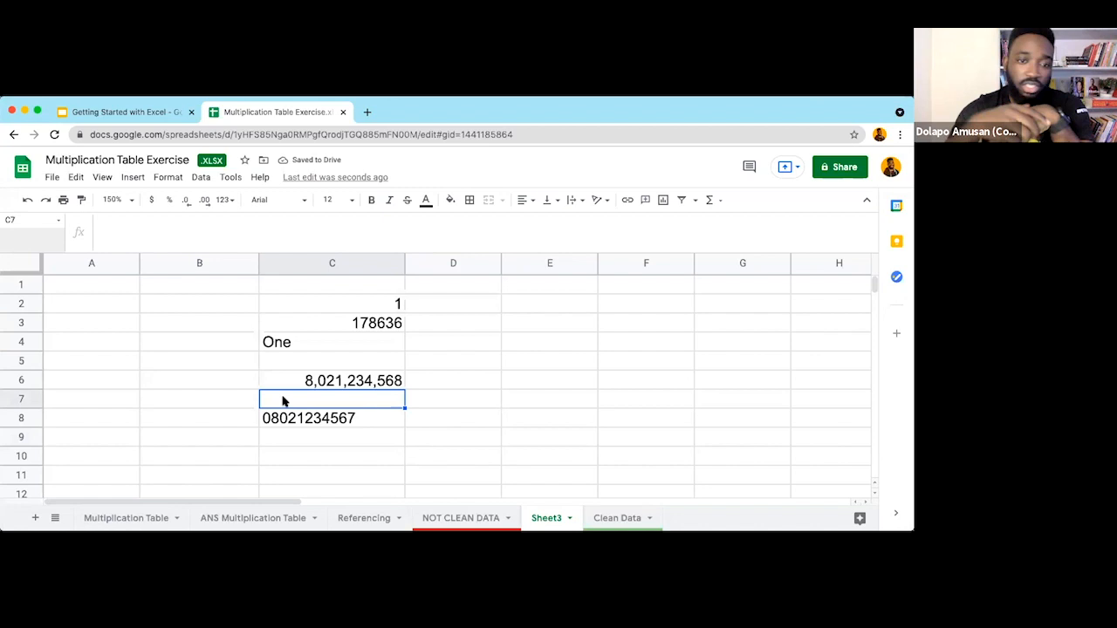
{"action": "left_click", "coordinate": [300, 422]}
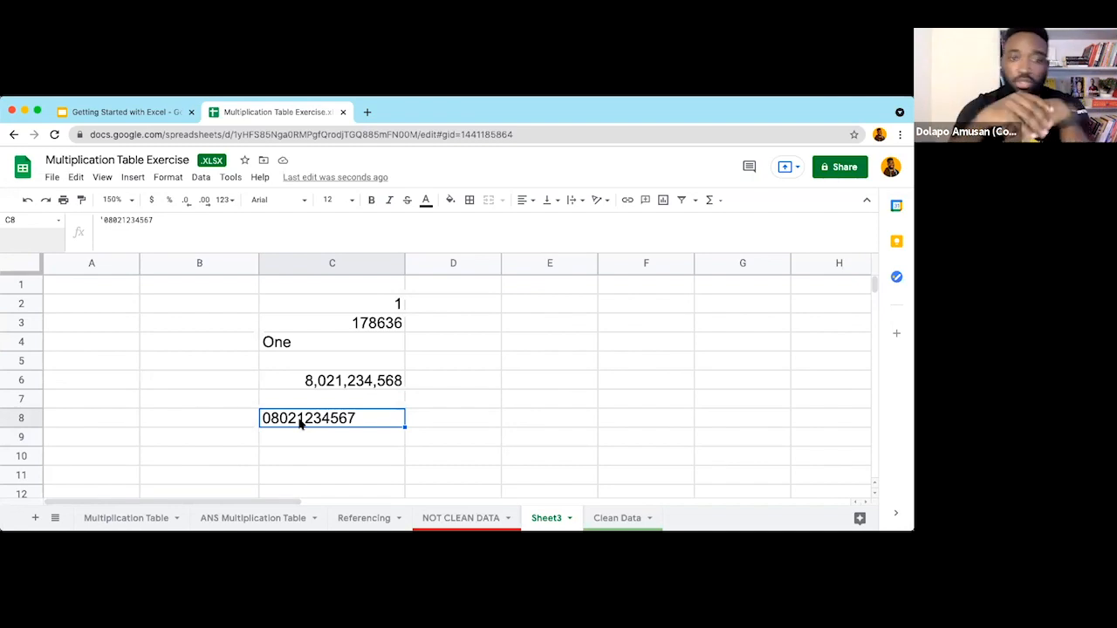
Step: Return to the deck and advance from slide 21 to slide 22 on the Text data type
{"action": "left_click", "coordinate": [150, 112]}
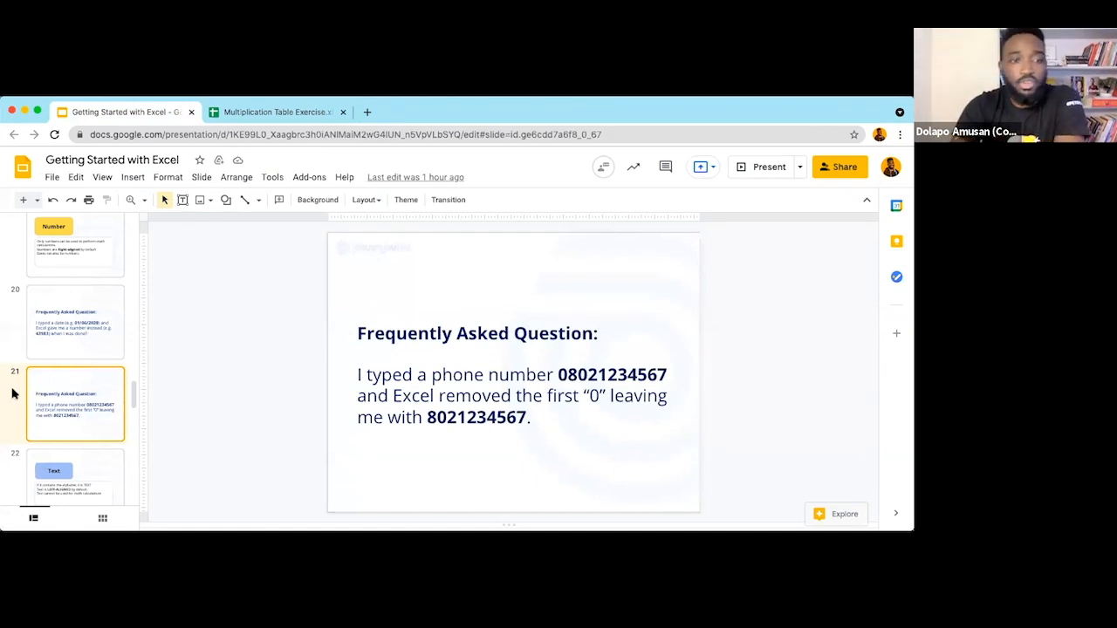
{"action": "scroll", "coordinate": [73, 396], "scroll_direction": "down", "scroll_amount": 1}
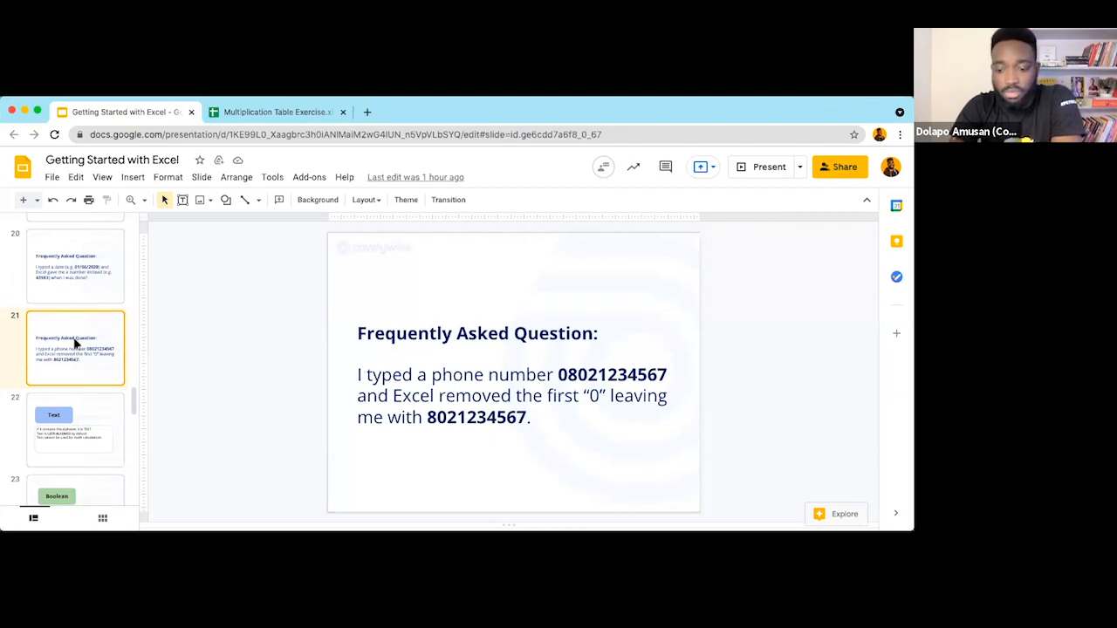
{"action": "key", "text": "Down"}
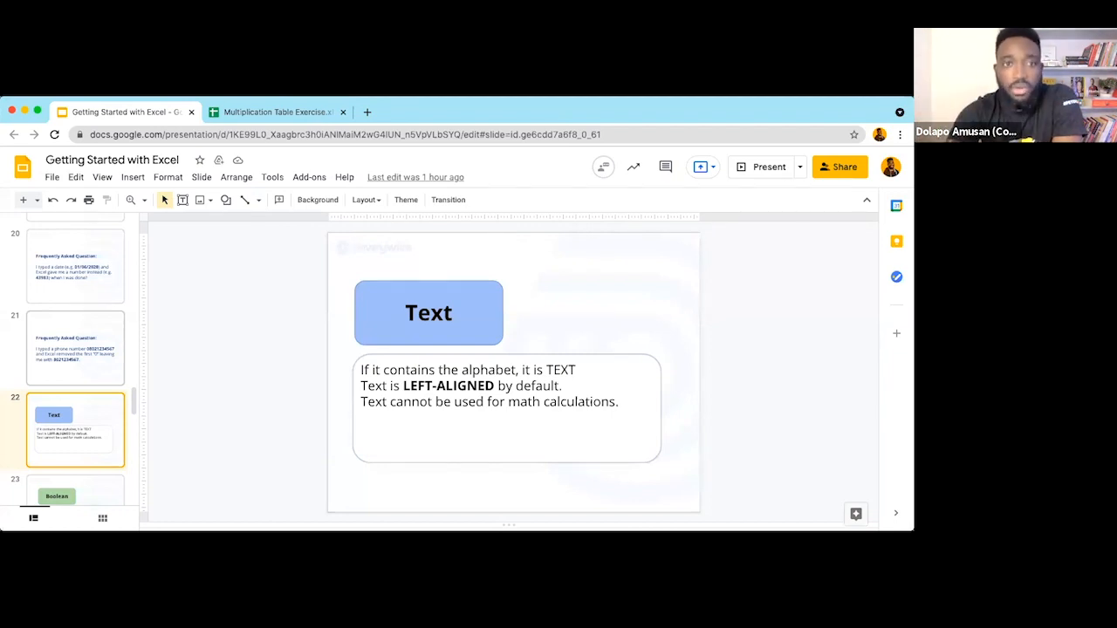
Step: Open C8 in the spreadsheet for editing to reveal its leading apostrophe
{"action": "left_click", "coordinate": [249, 112]}
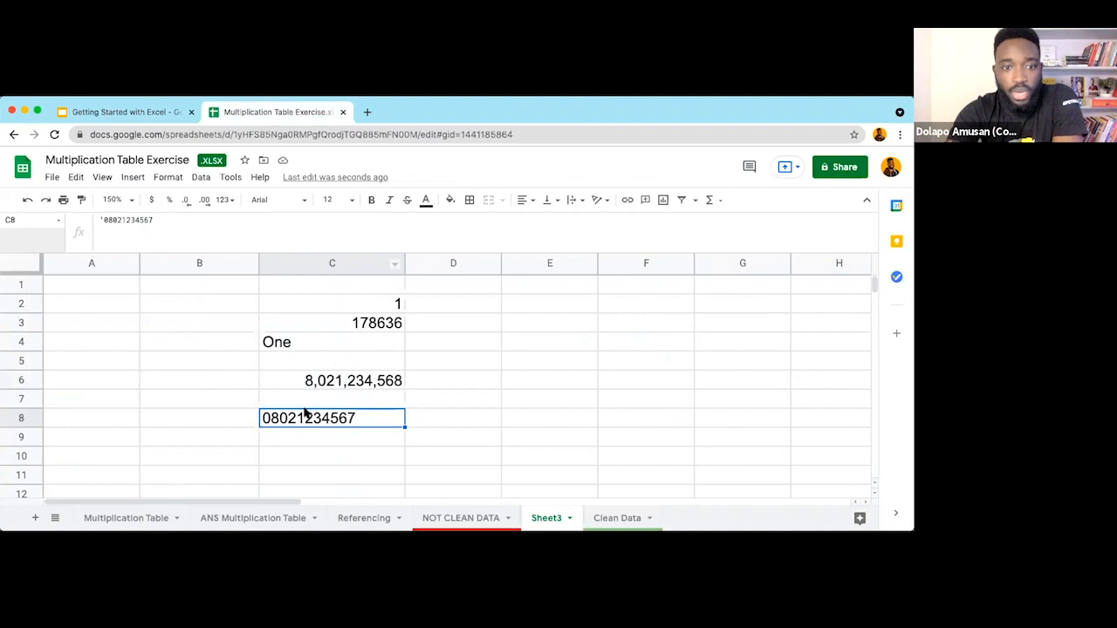
{"action": "double_click", "coordinate": [263, 421]}
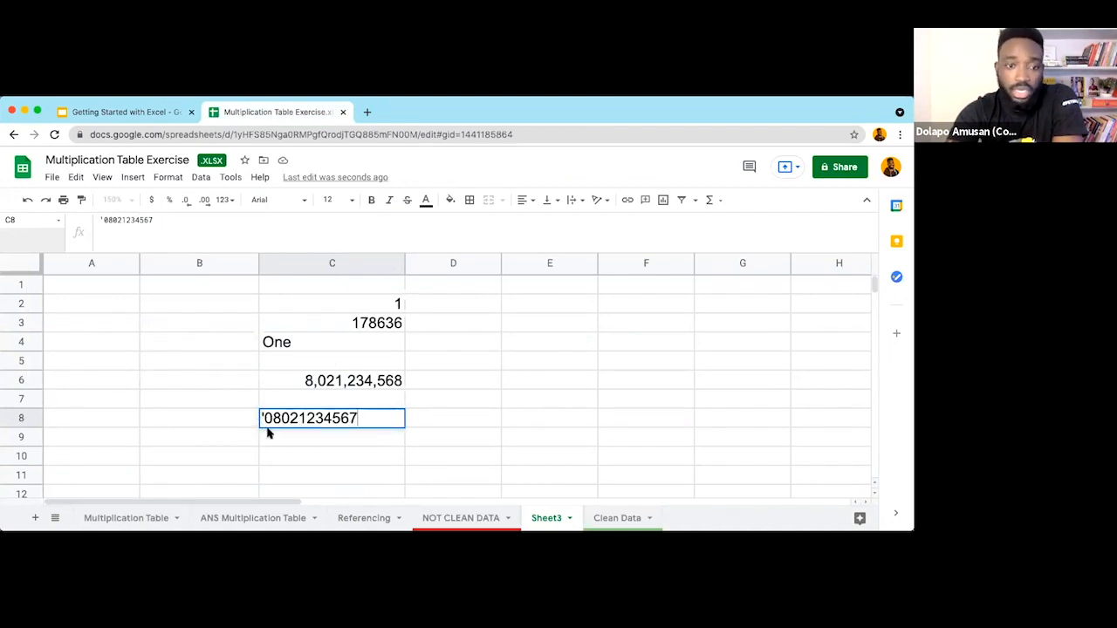
{"action": "left_click", "coordinate": [279, 439]}
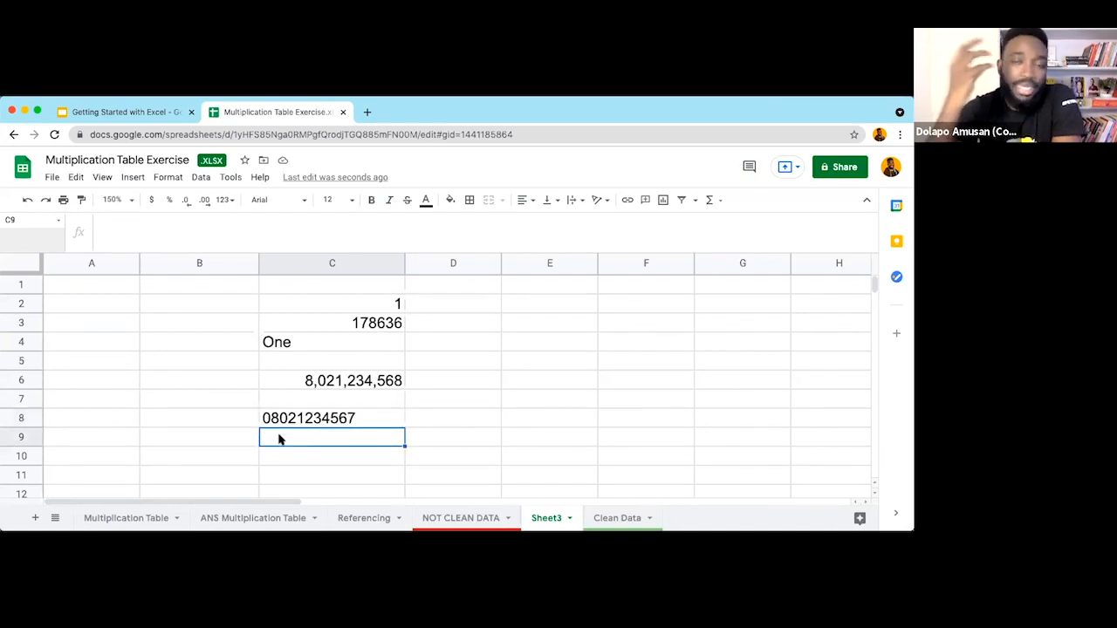
Step: Change C2 from 1 to the text 1a, then return to the presentation
{"action": "left_click", "coordinate": [359, 301]}
{"action": "double_click", "coordinate": [359, 301]}
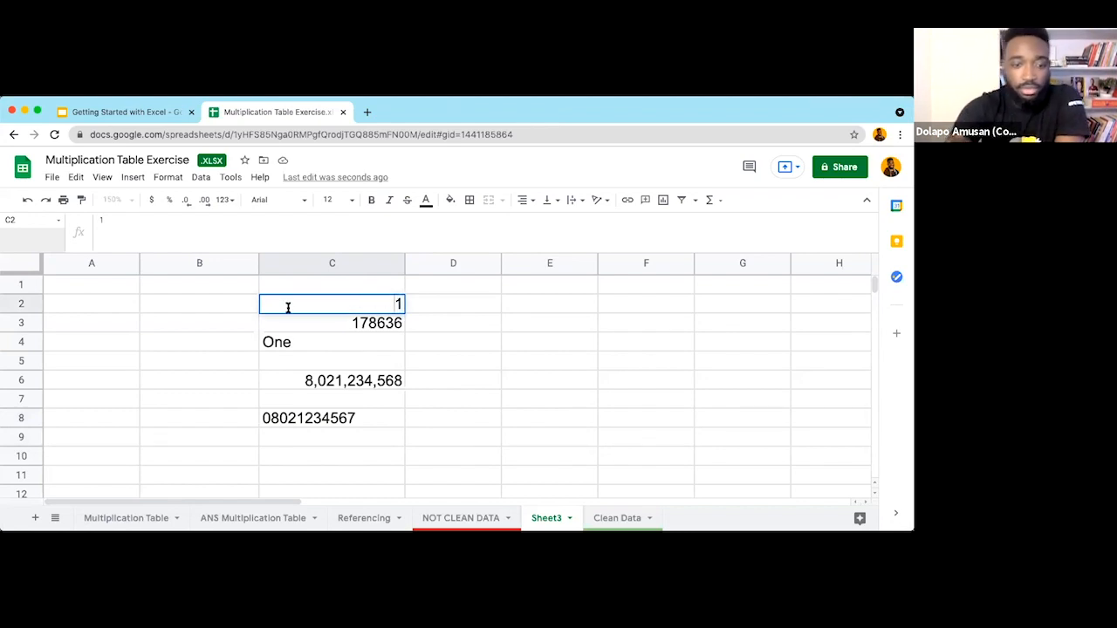
{"action": "type", "text": "a"}
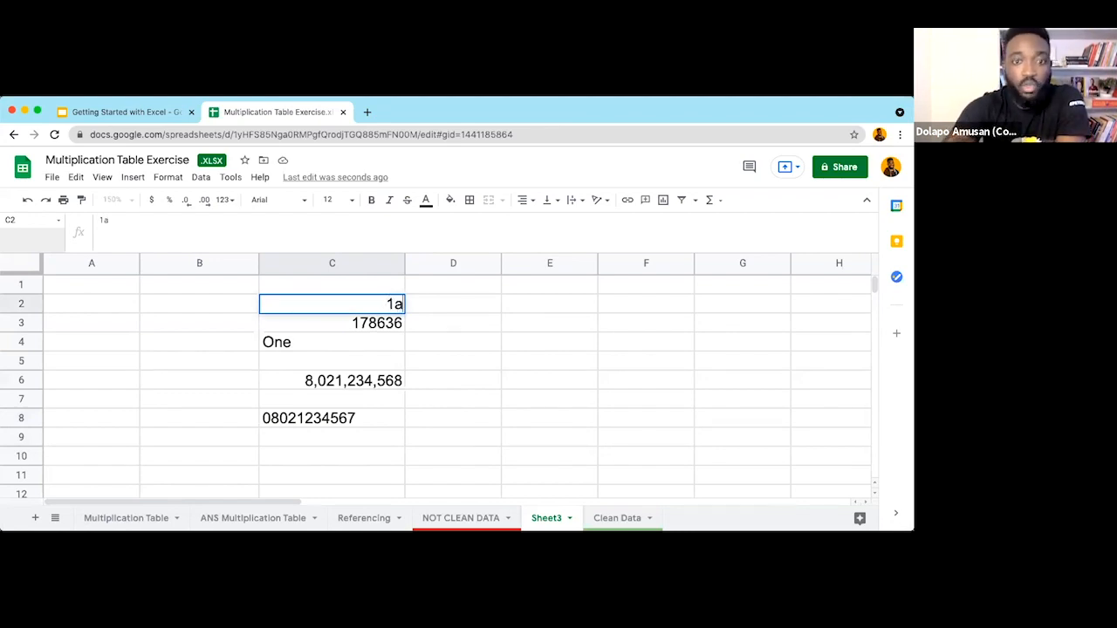
{"action": "left_click", "coordinate": [430, 341]}
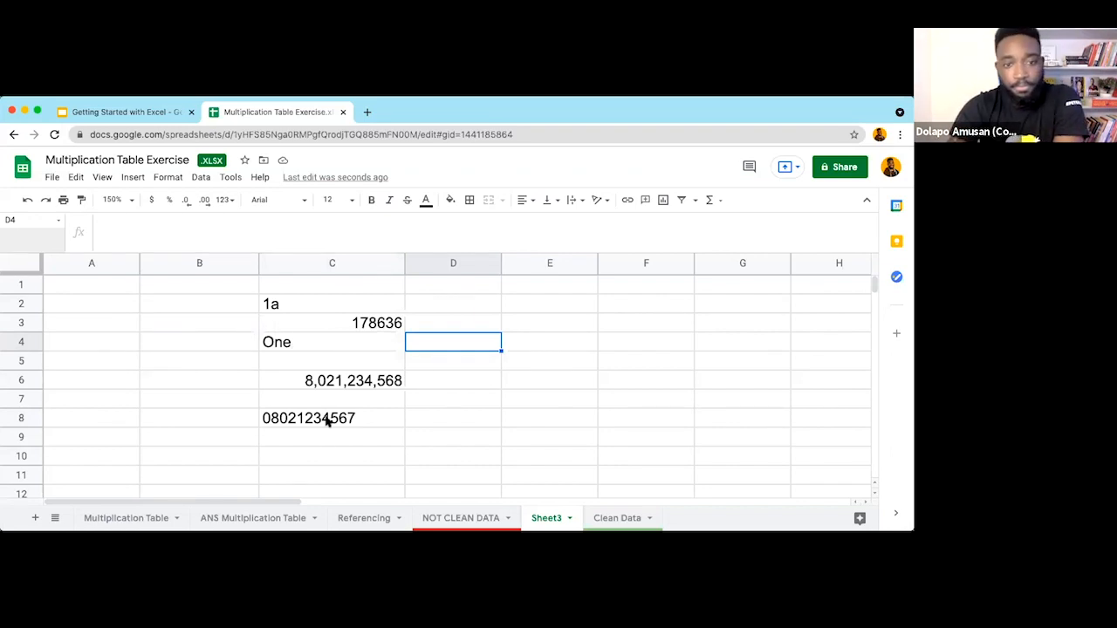
{"action": "left_click", "coordinate": [319, 450]}
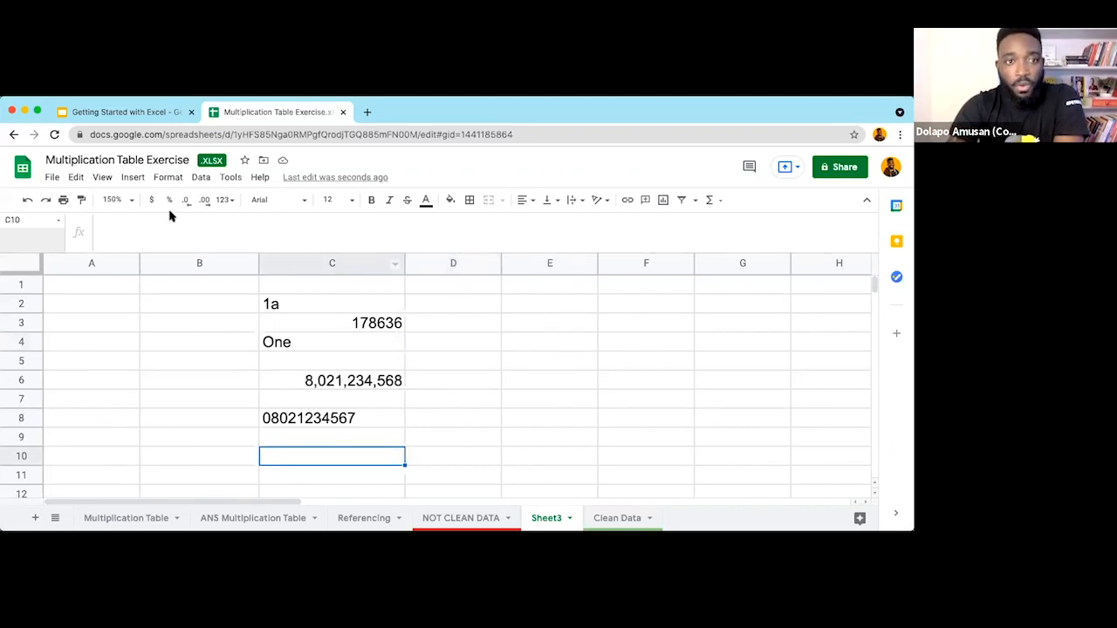
{"action": "left_click", "coordinate": [145, 116]}
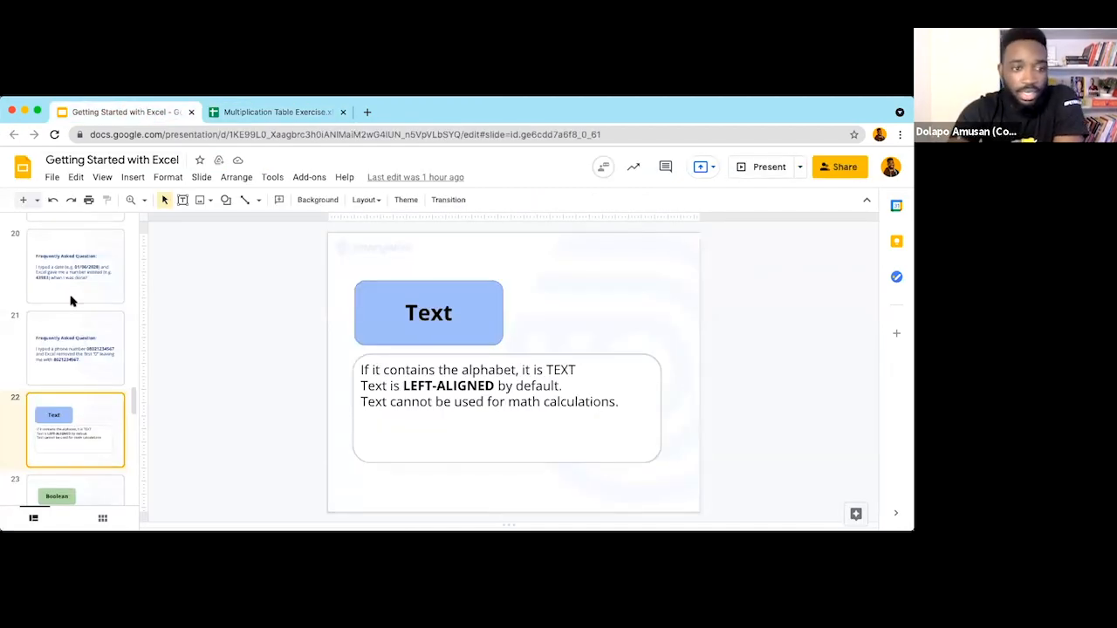
Step: Show slide 23 on the Boolean type, then go back to the Multiplication Table Exercise spreadsheet
{"action": "scroll", "coordinate": [72, 300], "scroll_direction": "down", "scroll_amount": 2}
{"action": "left_click", "coordinate": [85, 409]}
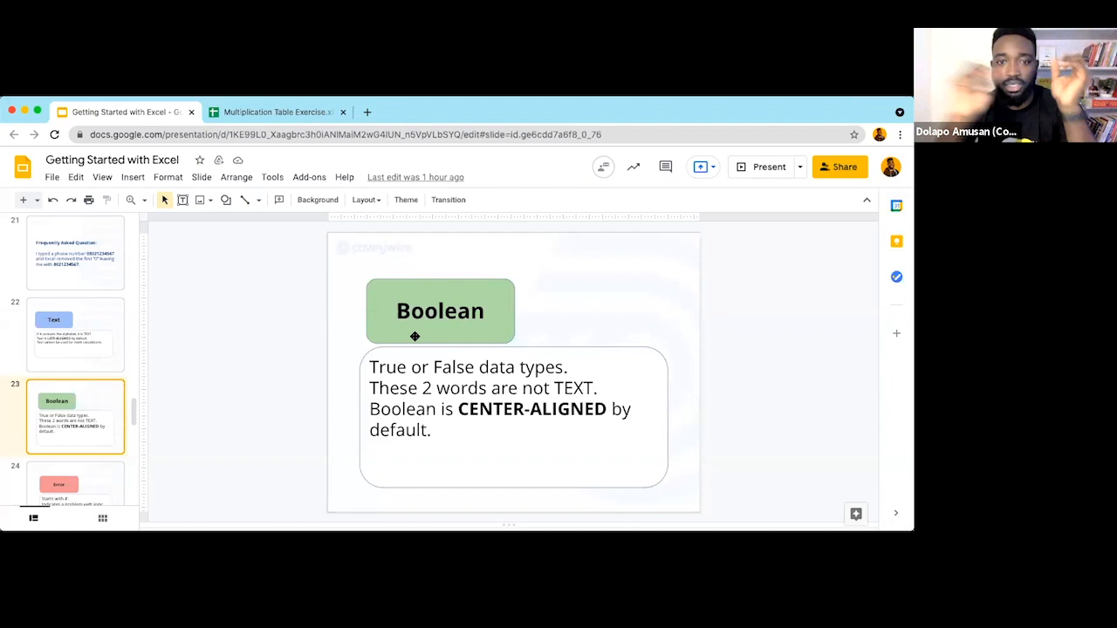
{"action": "left_click", "coordinate": [276, 113]}
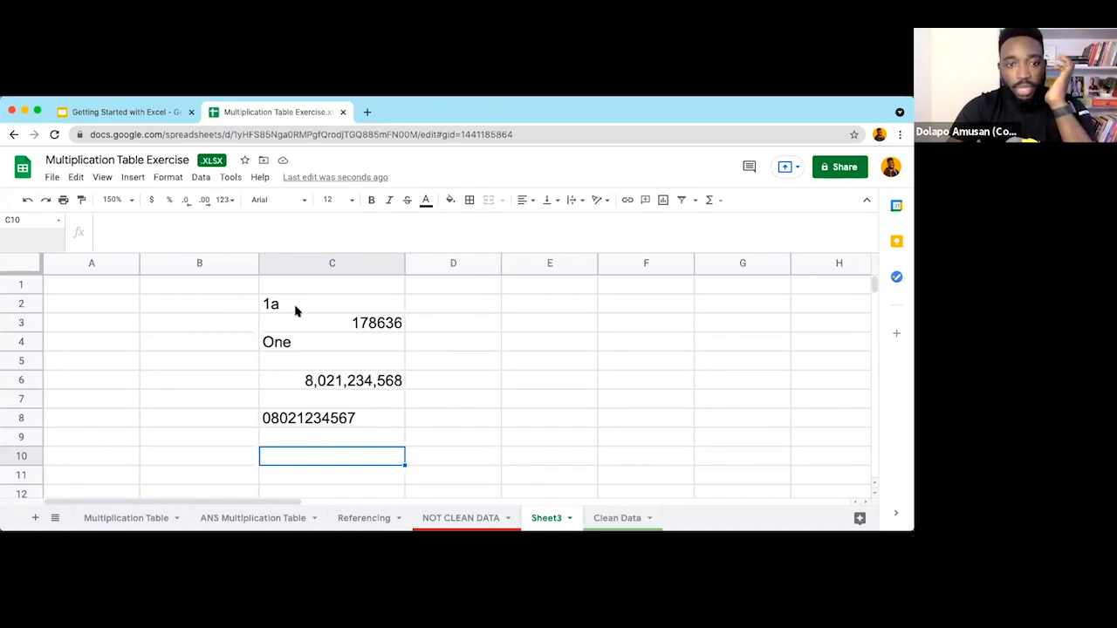
Step: Clear the old phone-number entries from C5:C8
{"action": "left_click_drag", "start_coordinate": [306, 364], "coordinate": [341, 426]}
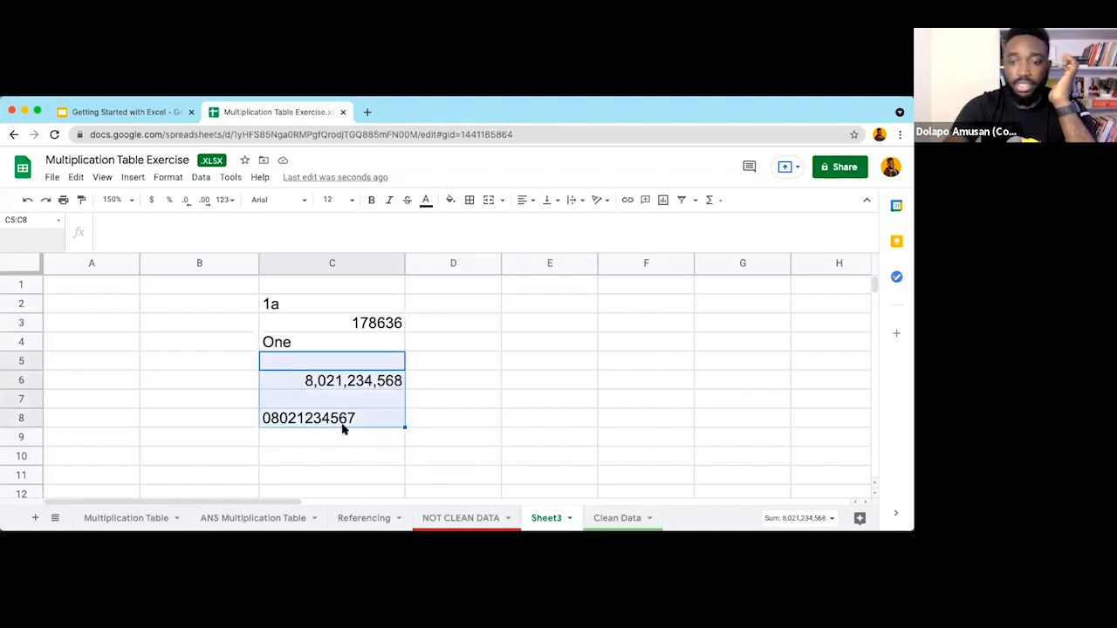
{"action": "key", "text": "Delete"}
{"action": "left_click", "coordinate": [297, 394]}
Step: Enter Excel in C5 and Word in C6
{"action": "left_click", "coordinate": [281, 361]}
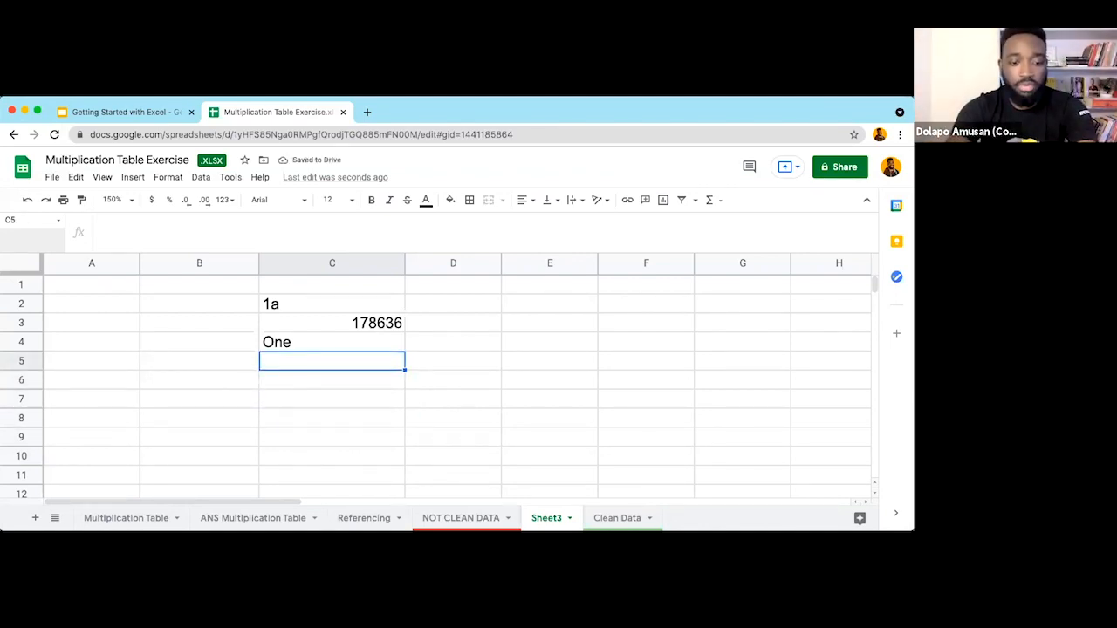
{"action": "type", "text": "Excel"}
{"action": "key", "text": "Return"}
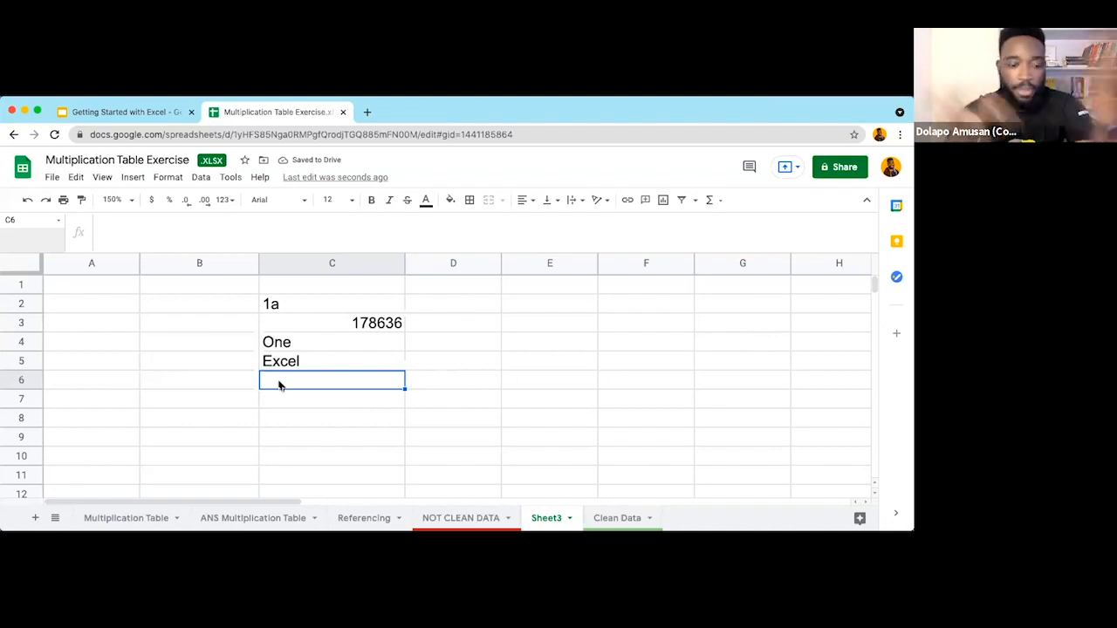
{"action": "type", "text": "Word"}
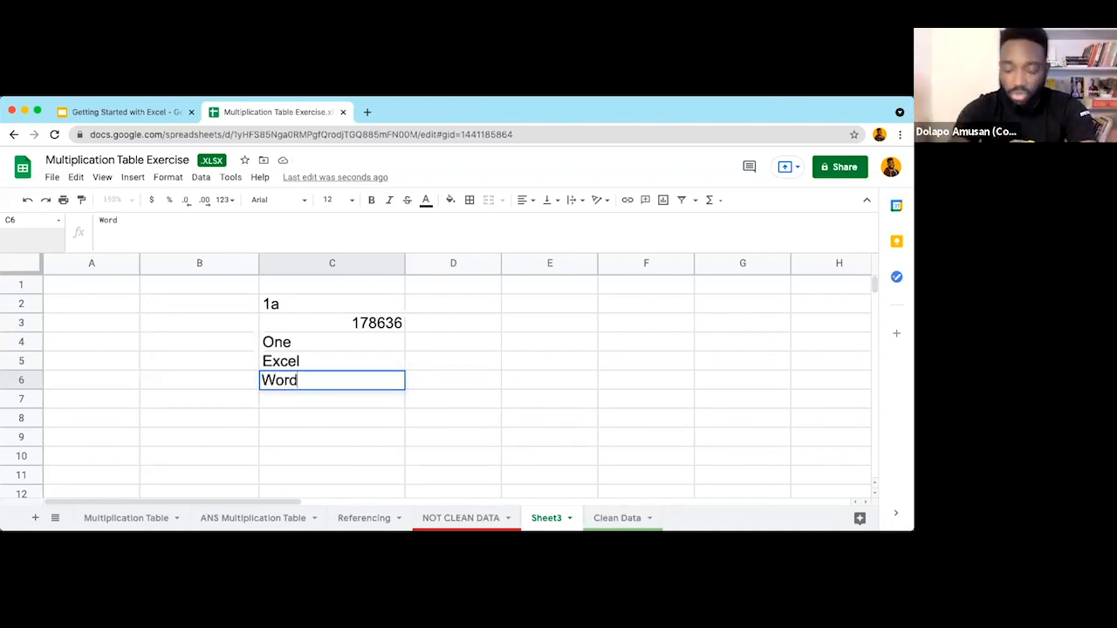
{"action": "key", "text": "Return"}
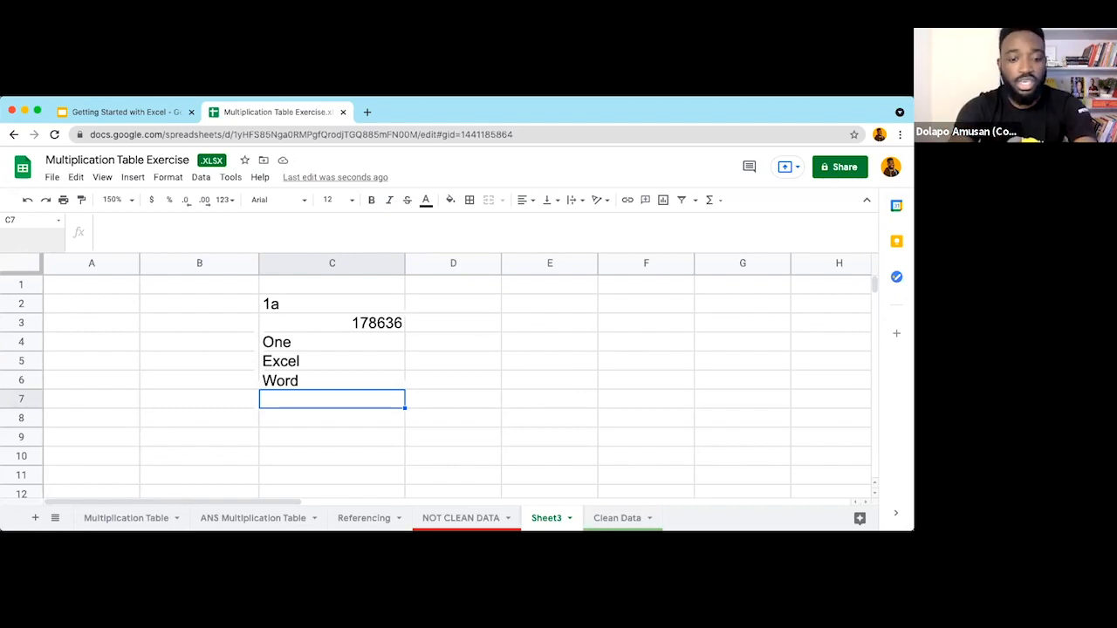
Step: Enter True in C7 and False in C8, and check they become Boolean values
{"action": "type", "text": "True"}
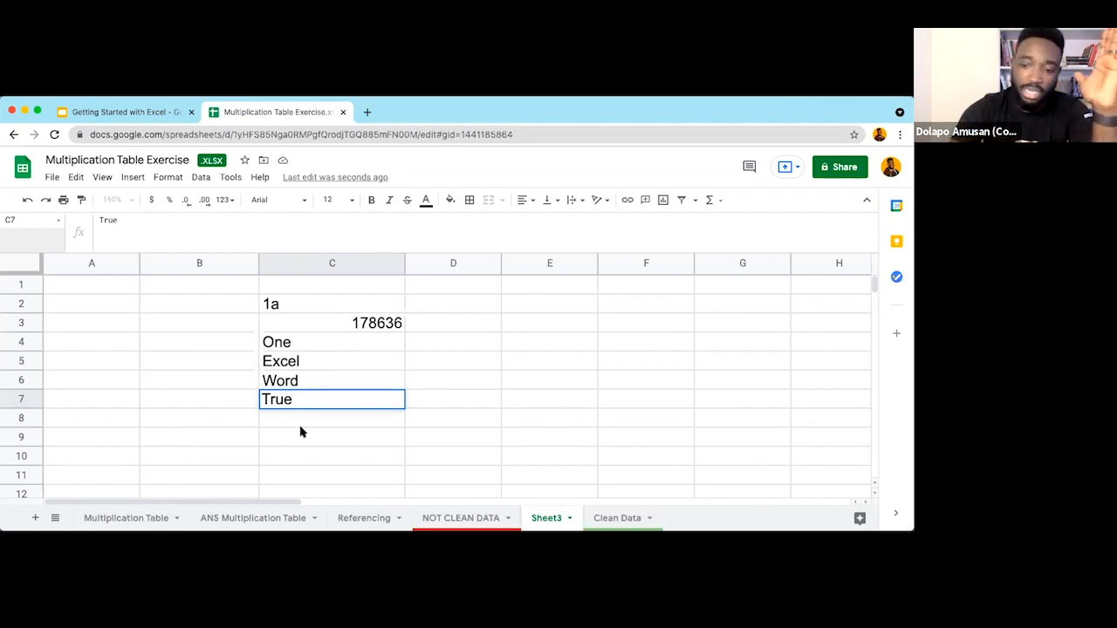
{"action": "key", "text": "Return"}
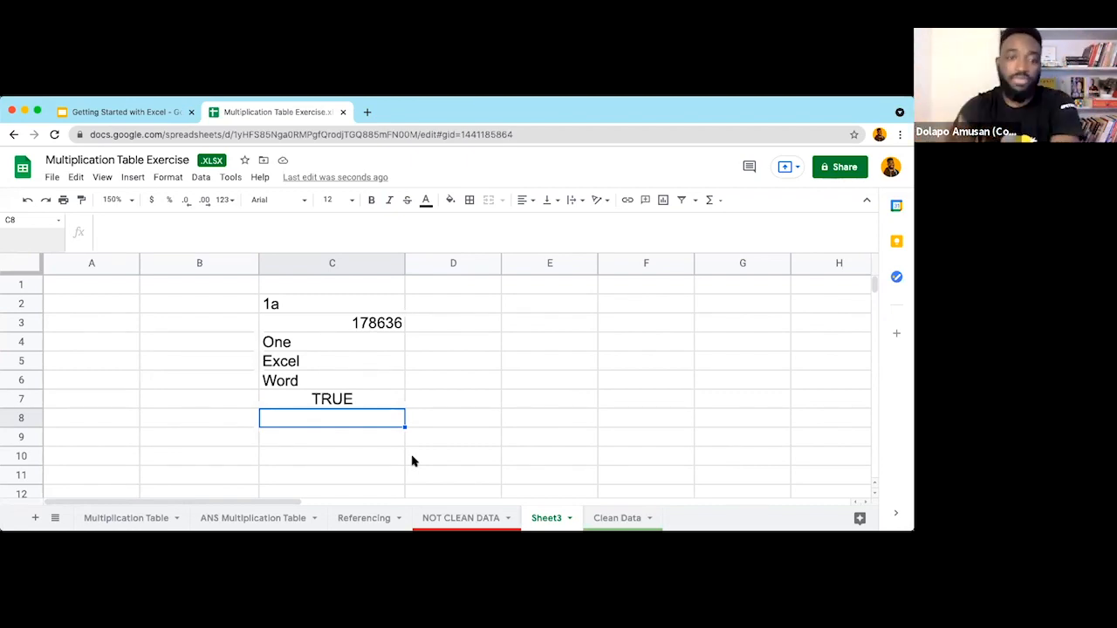
{"action": "type", "text": "FALSE"}
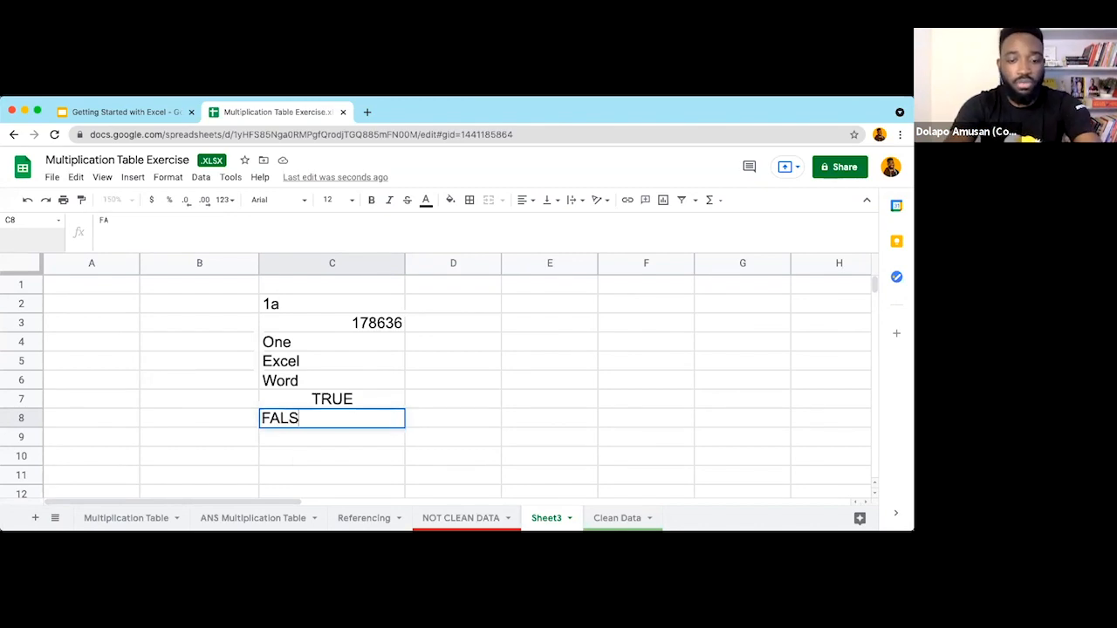
{"action": "key", "text": "BackSpace"}
{"action": "key", "text": "BackSpace"}
{"action": "key", "text": "BackSpace"}
{"action": "key", "text": "BackSpace"}
{"action": "type", "text": "alse"}
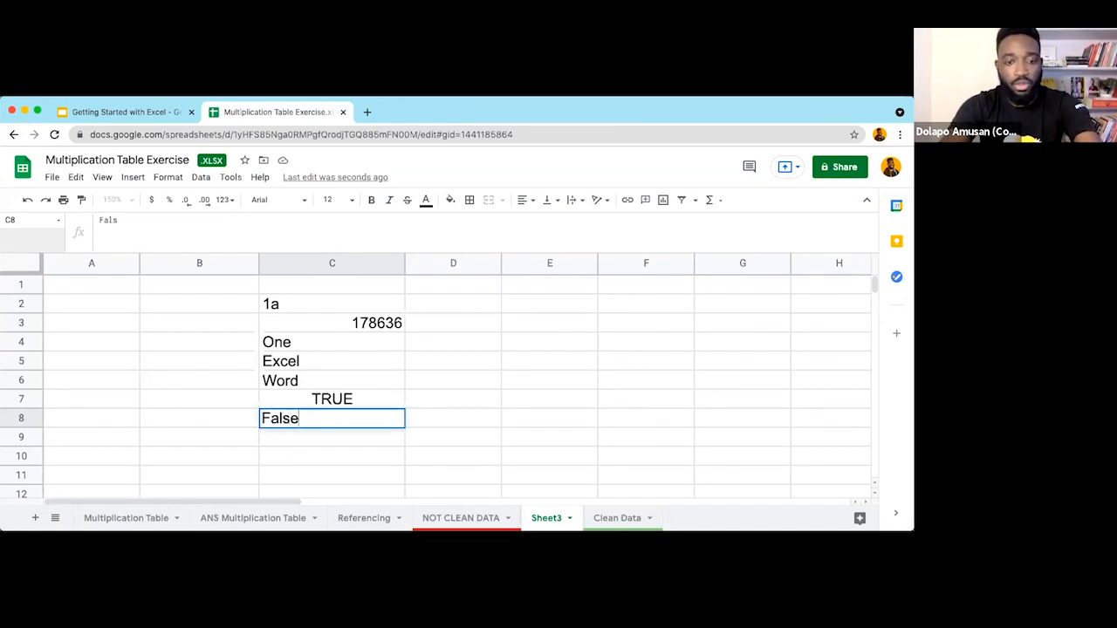
{"action": "key", "text": "Return"}
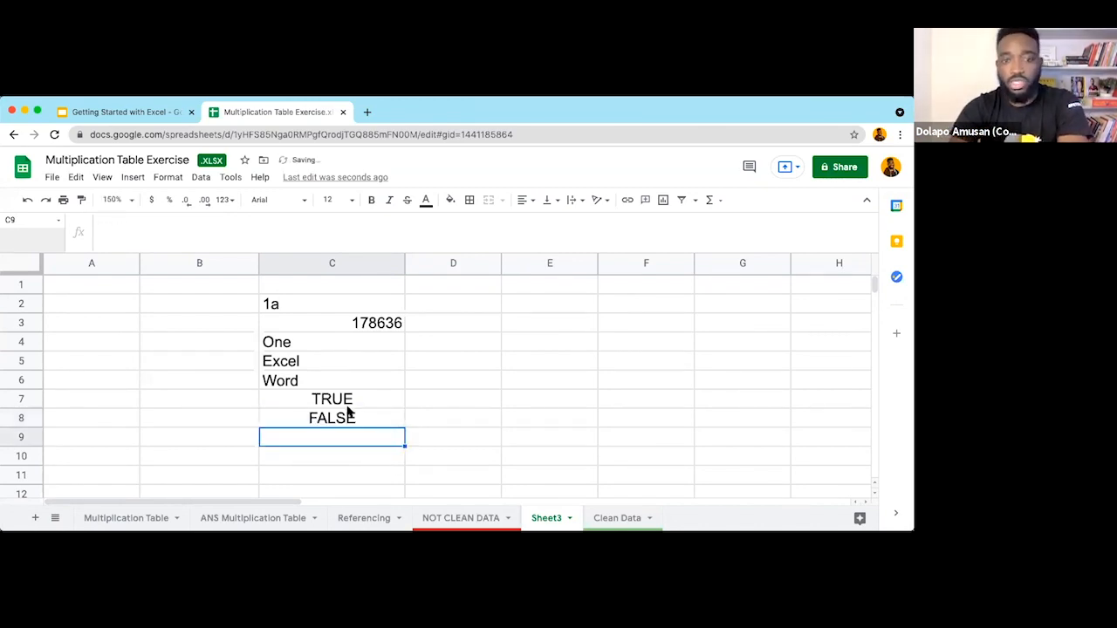
{"action": "left_click", "coordinate": [345, 423]}
{"action": "left_click", "coordinate": [341, 401]}
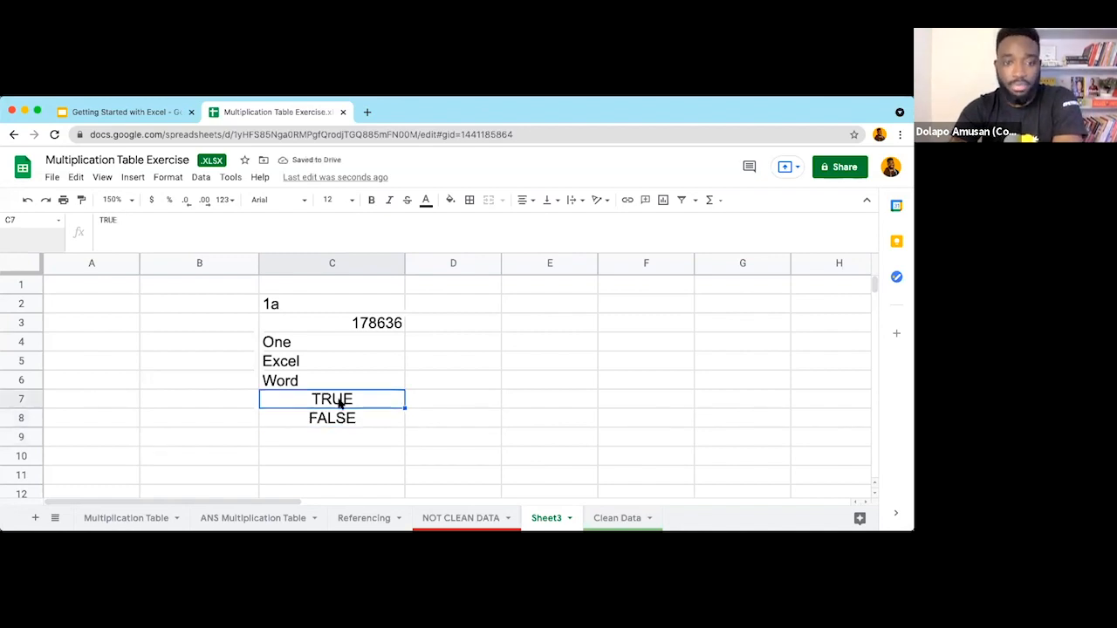
{"action": "left_click", "coordinate": [341, 439]}
Step: Enter true in C9 and false in C10, then select C7:C10
{"action": "type", "text": "true"}
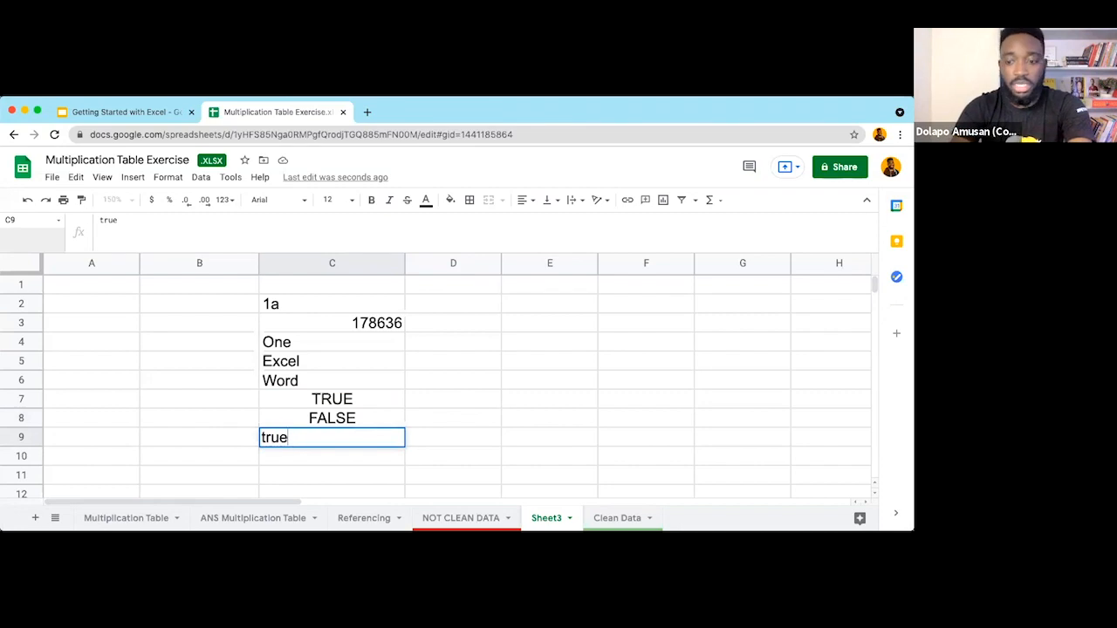
{"action": "key", "text": "Return"}
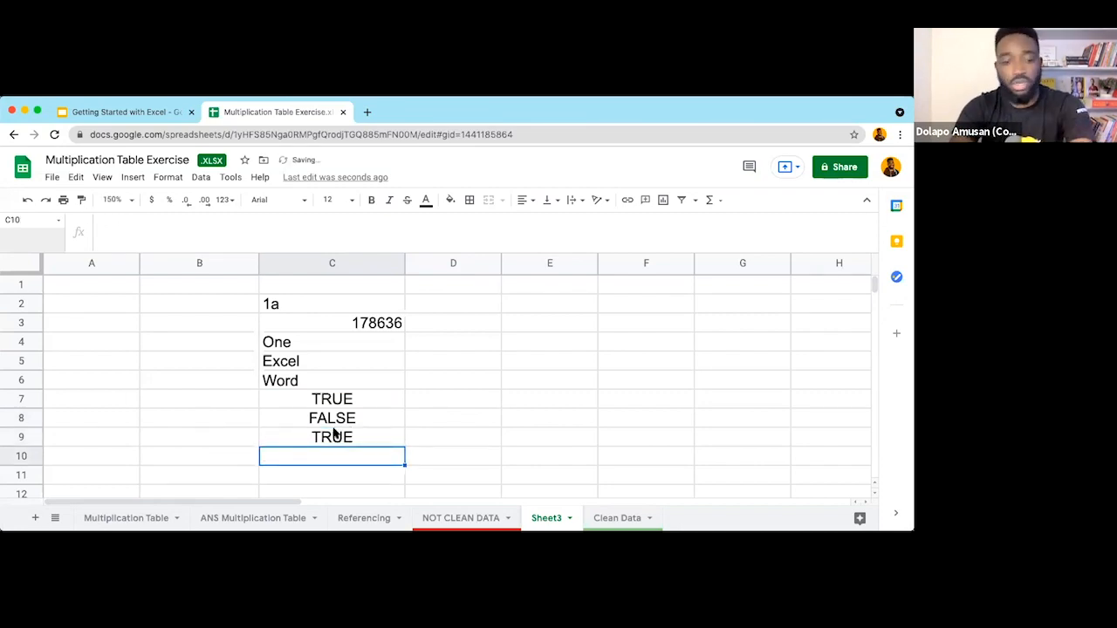
{"action": "type", "text": "false"}
{"action": "key", "text": "Return"}
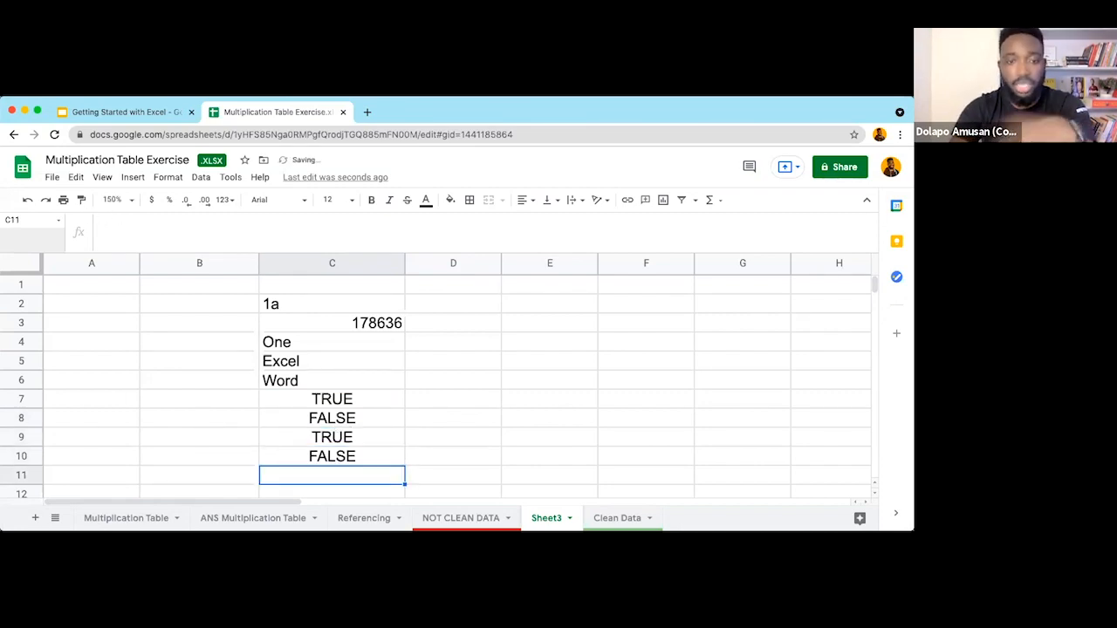
{"action": "left_click_drag", "start_coordinate": [364, 399], "coordinate": [368, 461]}
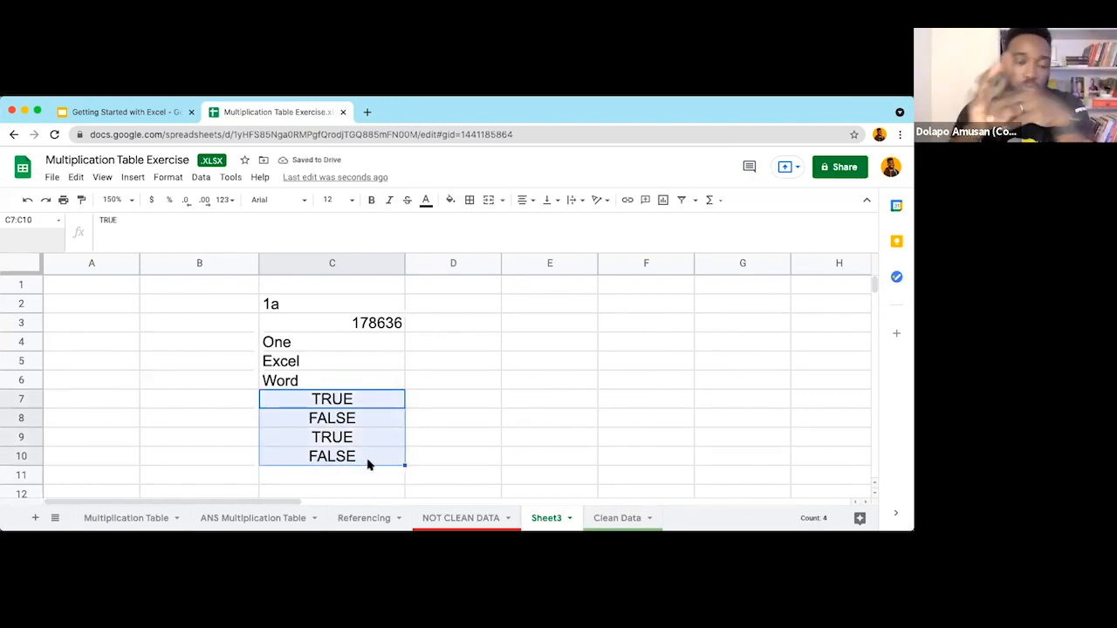
{"action": "left_click", "coordinate": [475, 394]}
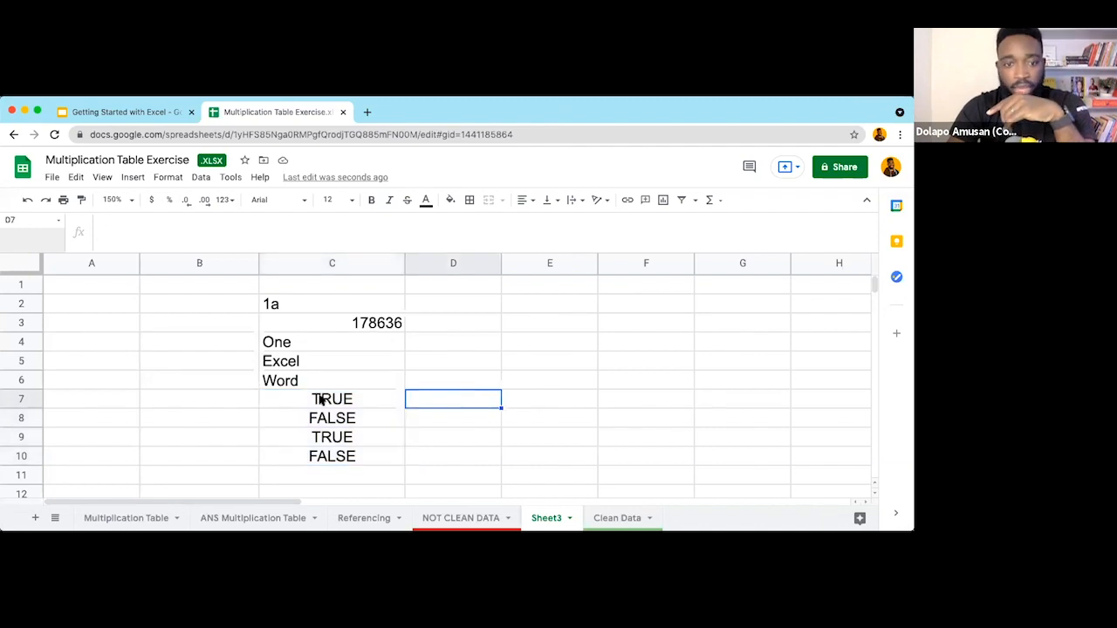
{"action": "left_click_drag", "start_coordinate": [329, 401], "coordinate": [334, 460]}
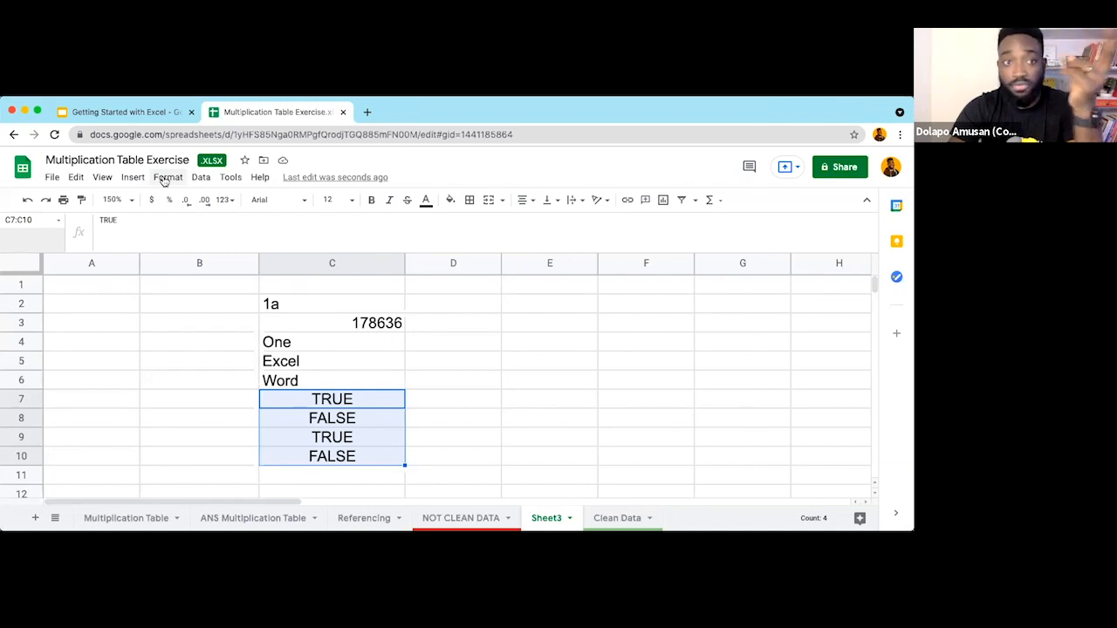
Step: Apply a Checkbox data validation rule to C7:C10
{"action": "left_click", "coordinate": [200, 178]}
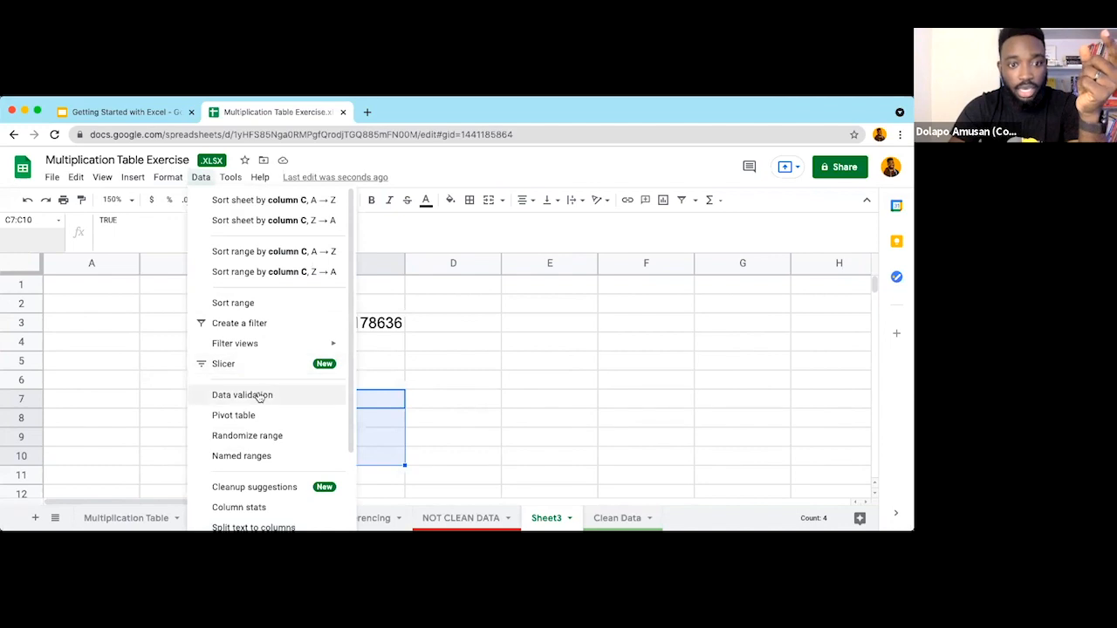
{"action": "left_click", "coordinate": [258, 394]}
{"action": "left_click", "coordinate": [385, 304]}
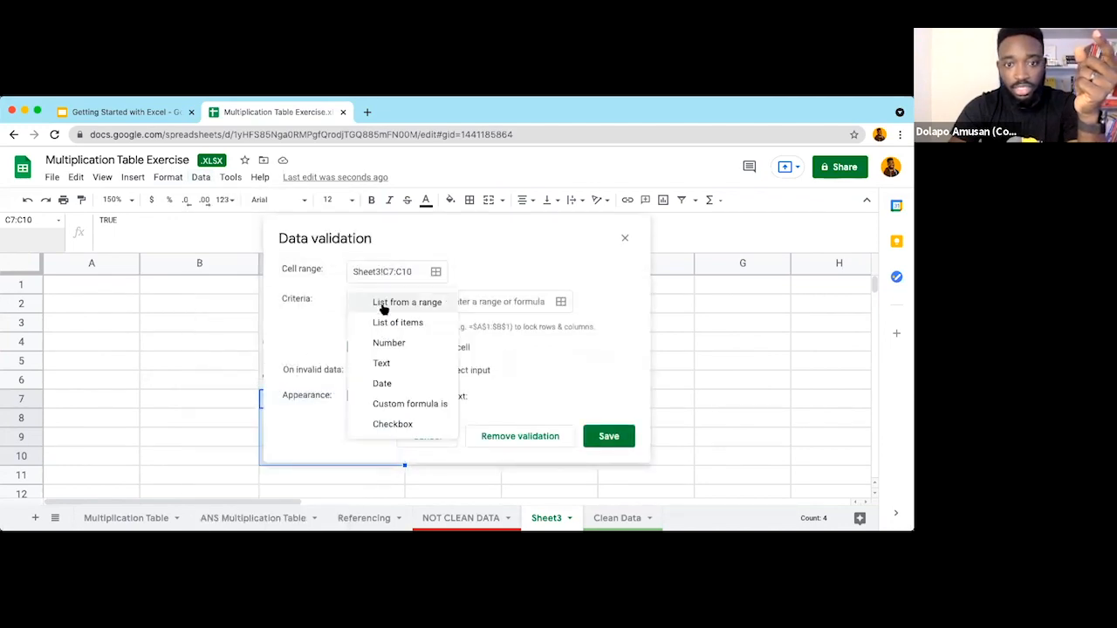
{"action": "left_click", "coordinate": [404, 426]}
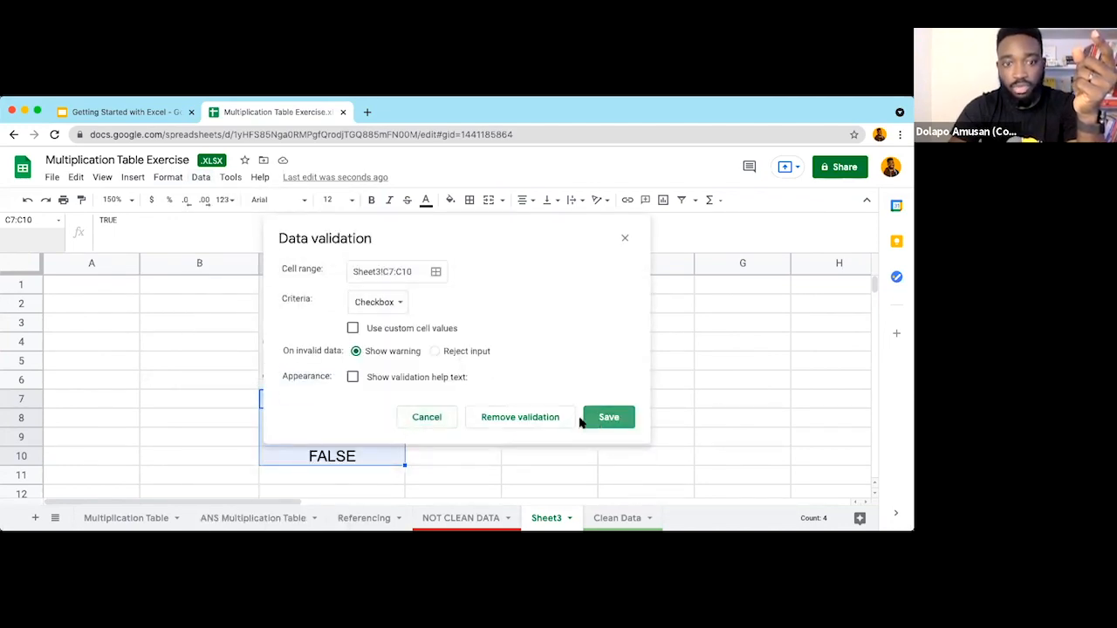
{"action": "left_click", "coordinate": [585, 420]}
{"action": "left_click", "coordinate": [454, 419]}
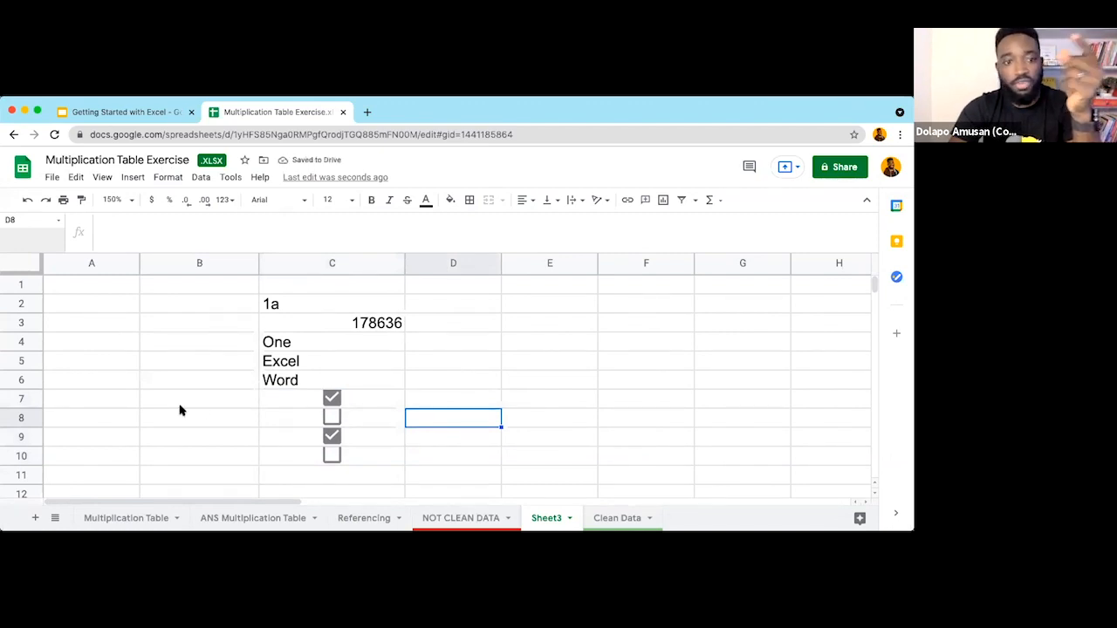
Step: Make row 7 taller and toggle the checkboxes so only C7 stays ticked
{"action": "left_click_drag", "start_coordinate": [26, 409], "coordinate": [26, 418]}
{"action": "left_click", "coordinate": [333, 409]}
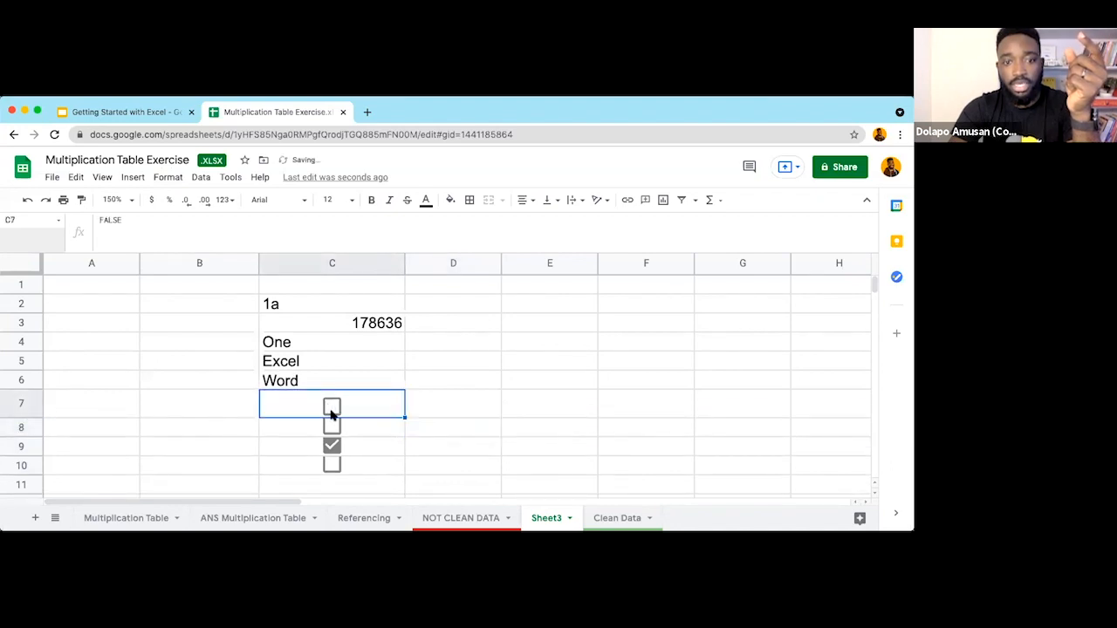
{"action": "left_click", "coordinate": [332, 406]}
{"action": "left_click", "coordinate": [331, 426]}
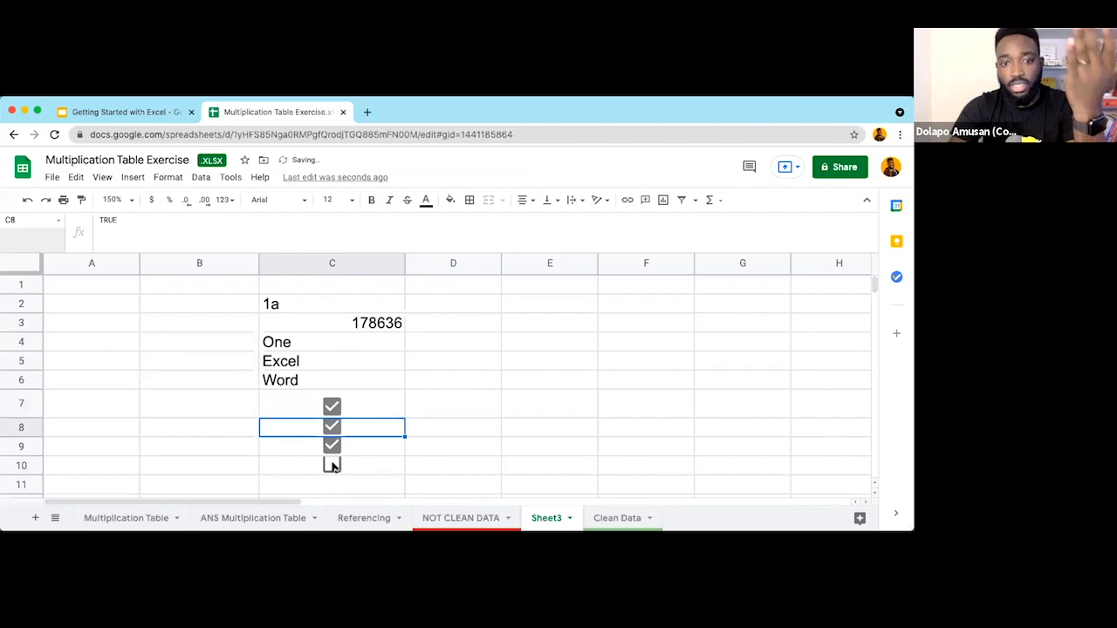
{"action": "left_click", "coordinate": [333, 466]}
{"action": "left_click_drag", "start_coordinate": [374, 406], "coordinate": [377, 467]}
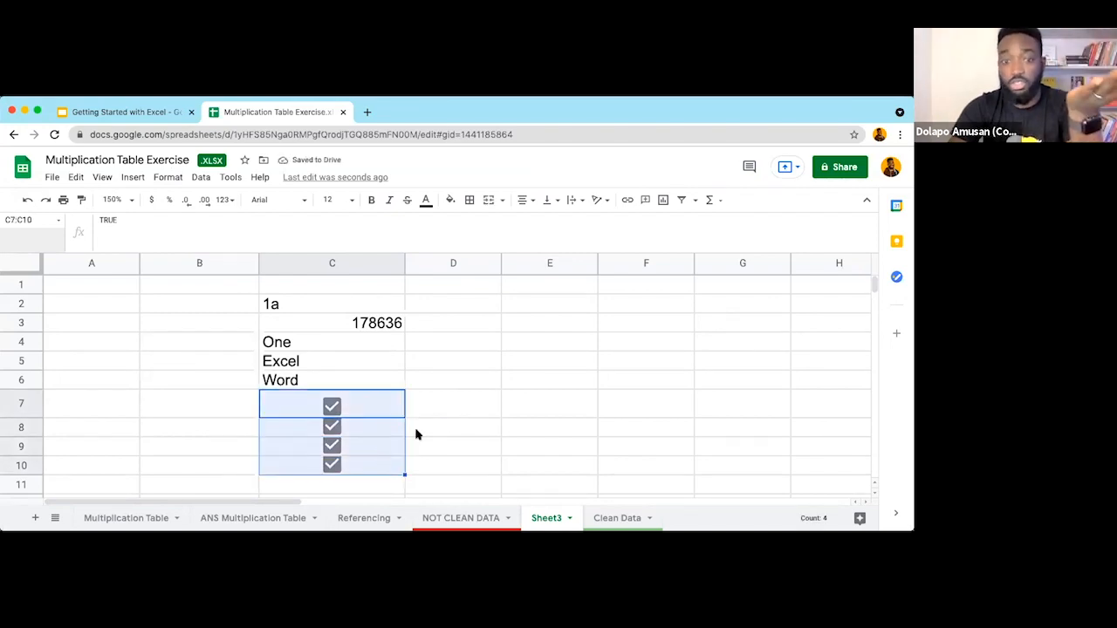
{"action": "left_click", "coordinate": [445, 426]}
{"action": "left_click", "coordinate": [331, 426]}
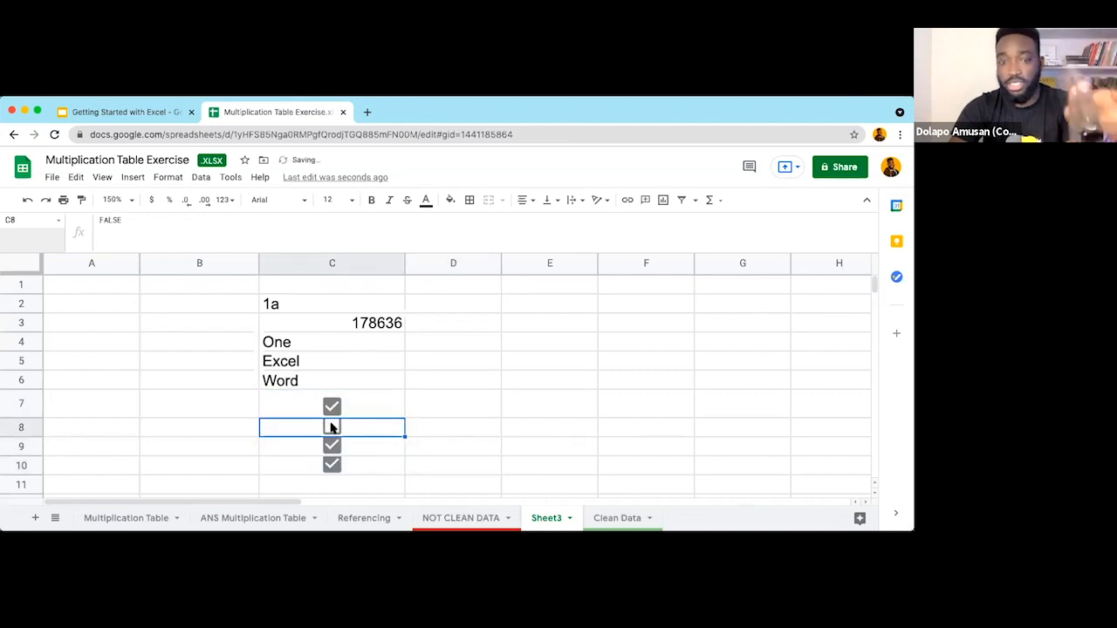
{"action": "left_click", "coordinate": [331, 445]}
{"action": "left_click", "coordinate": [332, 466]}
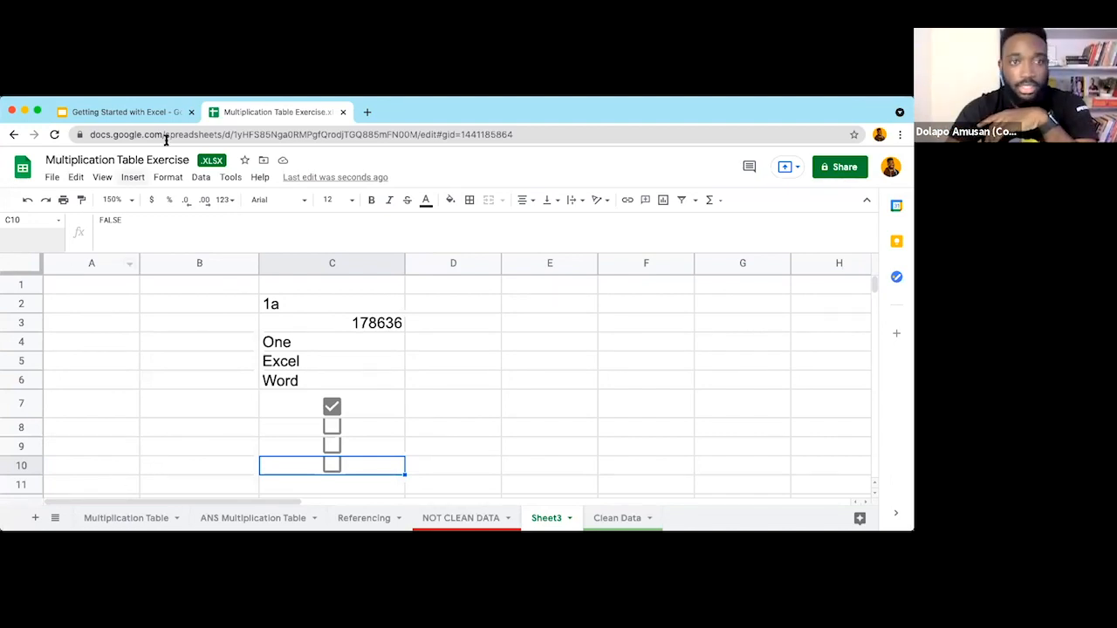
Step: Advance the slides to slide 24 on the Error type, then return to Sheet3 and select D4
{"action": "left_click", "coordinate": [140, 112]}
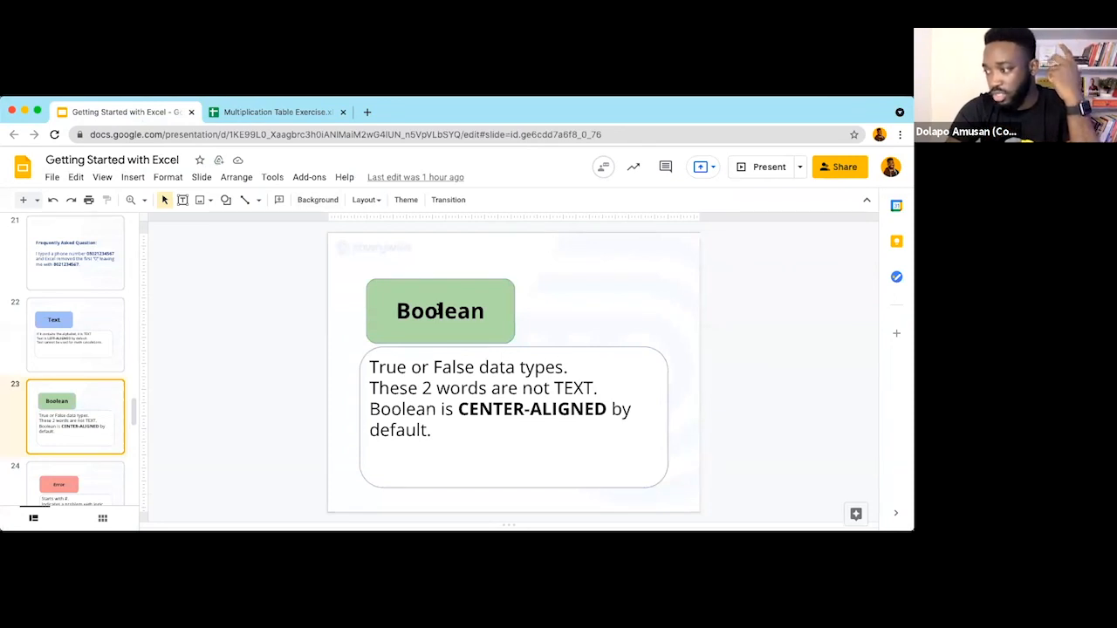
{"action": "scroll", "coordinate": [79, 428], "scroll_direction": "down", "scroll_amount": 1}
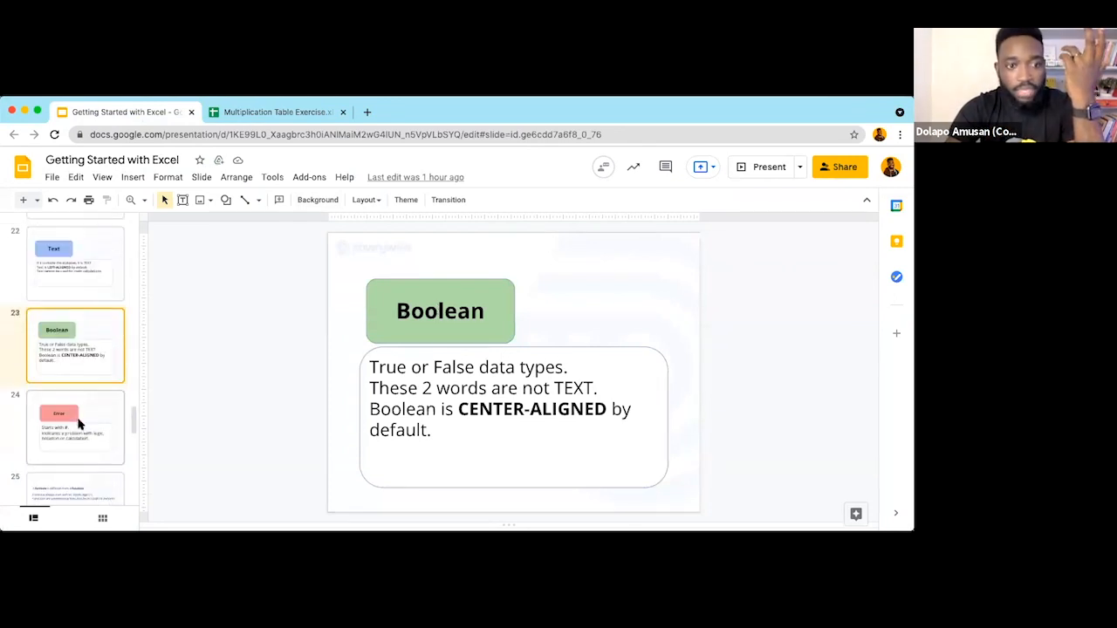
{"action": "left_click", "coordinate": [79, 424]}
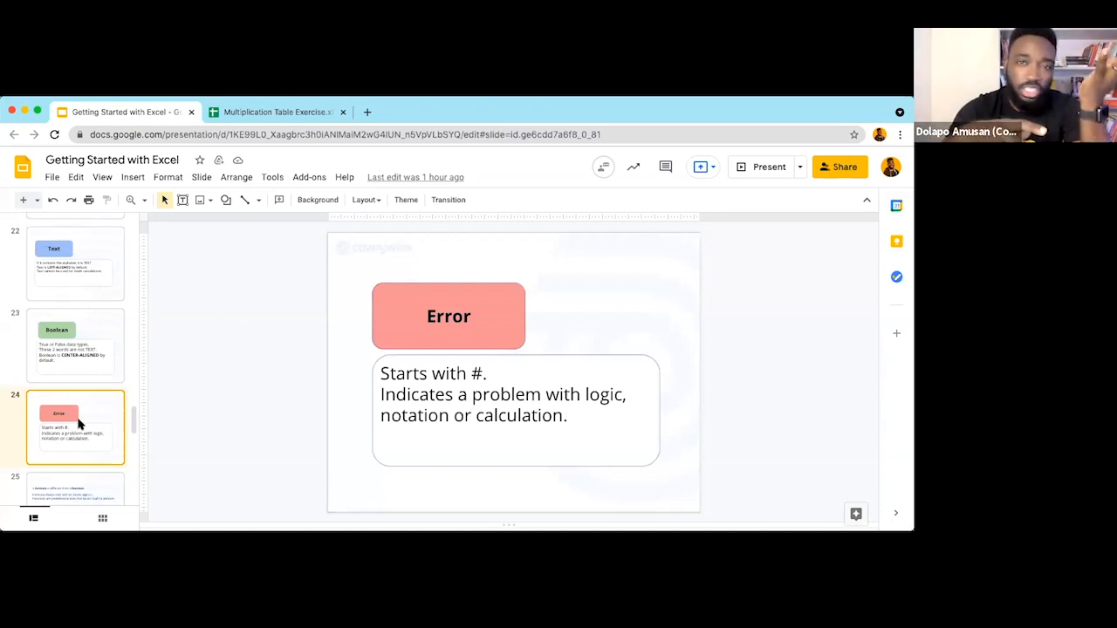
{"action": "left_click", "coordinate": [254, 111]}
{"action": "left_click", "coordinate": [478, 345]}
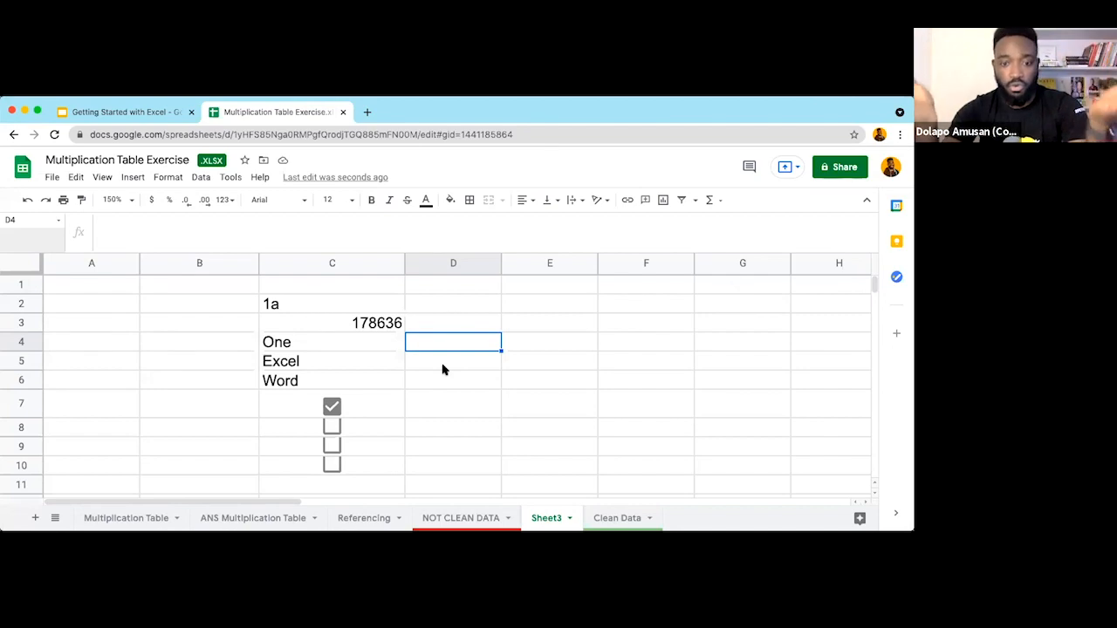
{"action": "type", "text": "="}
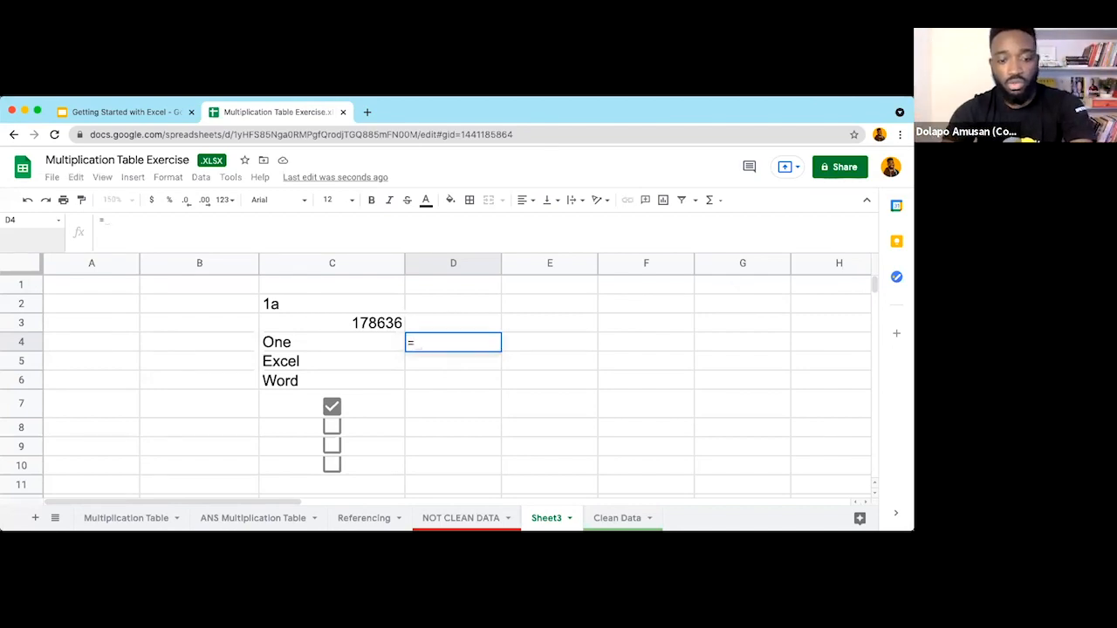
{"action": "type", "text": "4/2"}
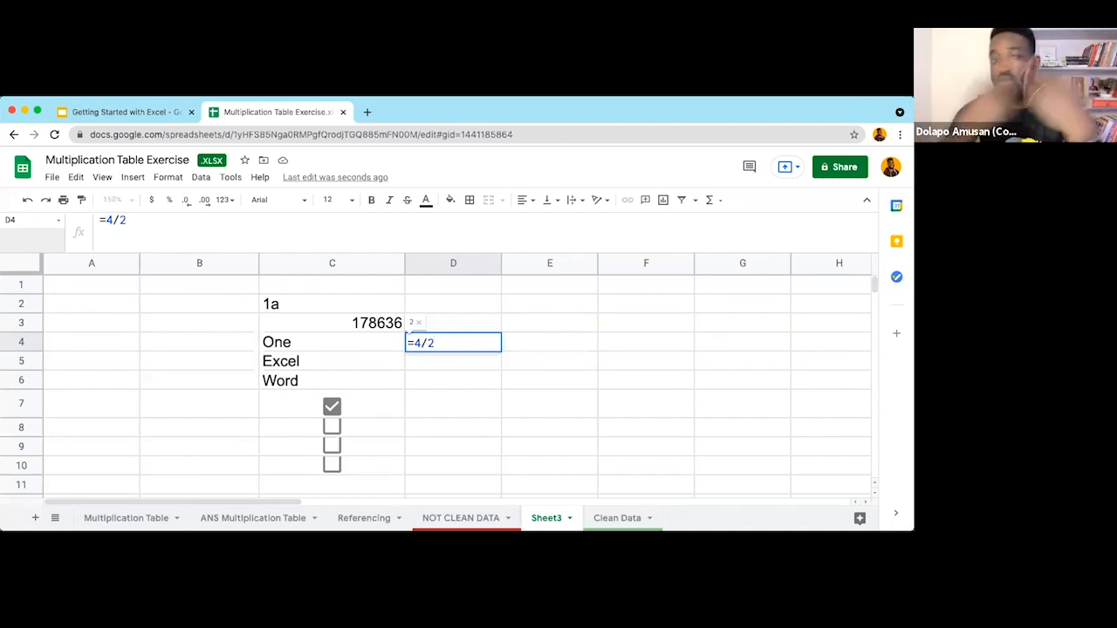
{"action": "key", "text": "Return"}
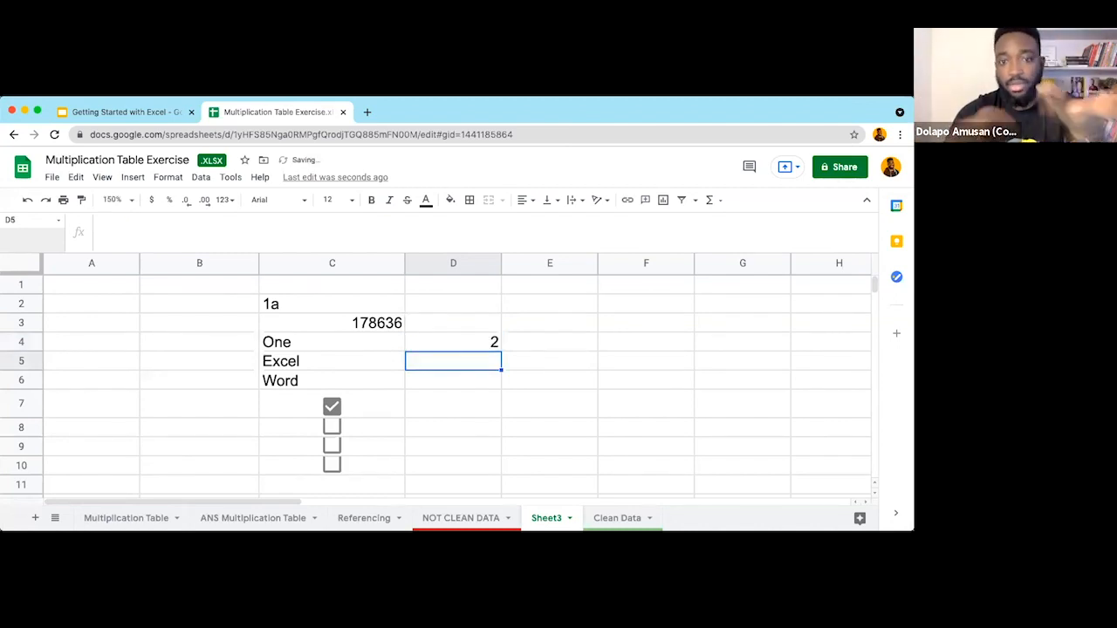
{"action": "left_click", "coordinate": [461, 375]}
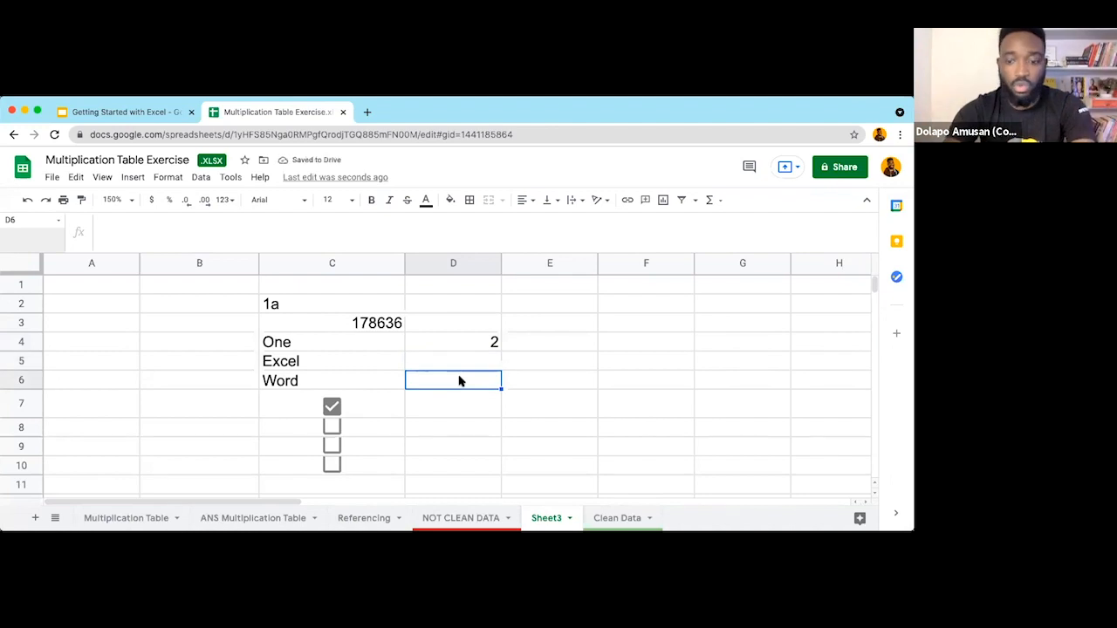
{"action": "type", "text": "=4"}
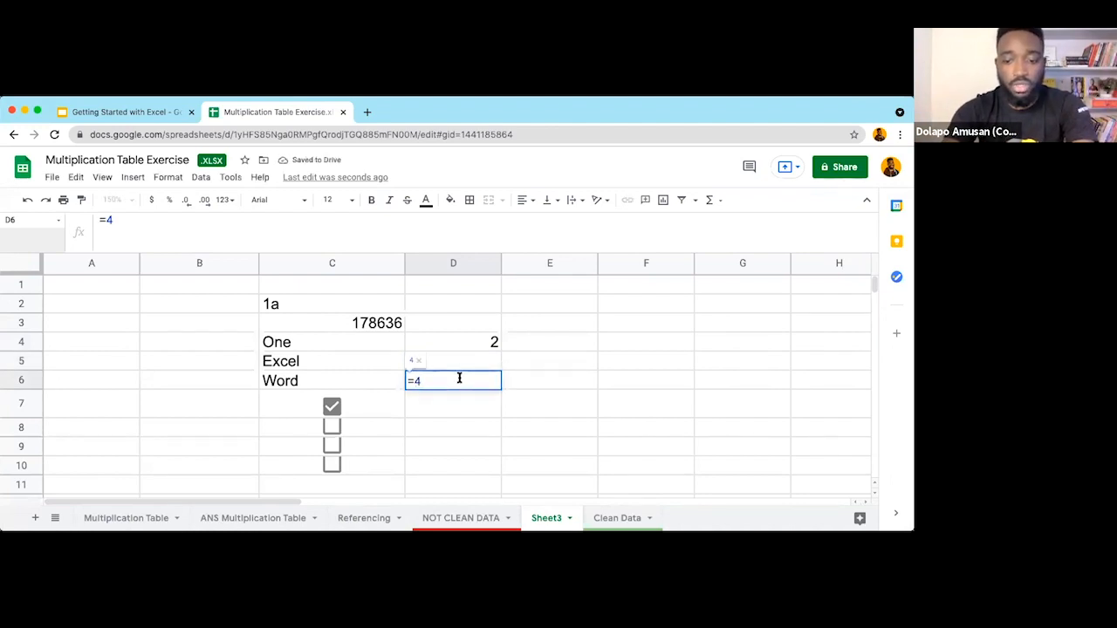
{"action": "type", "text": "/0"}
{"action": "key", "text": "Return"}
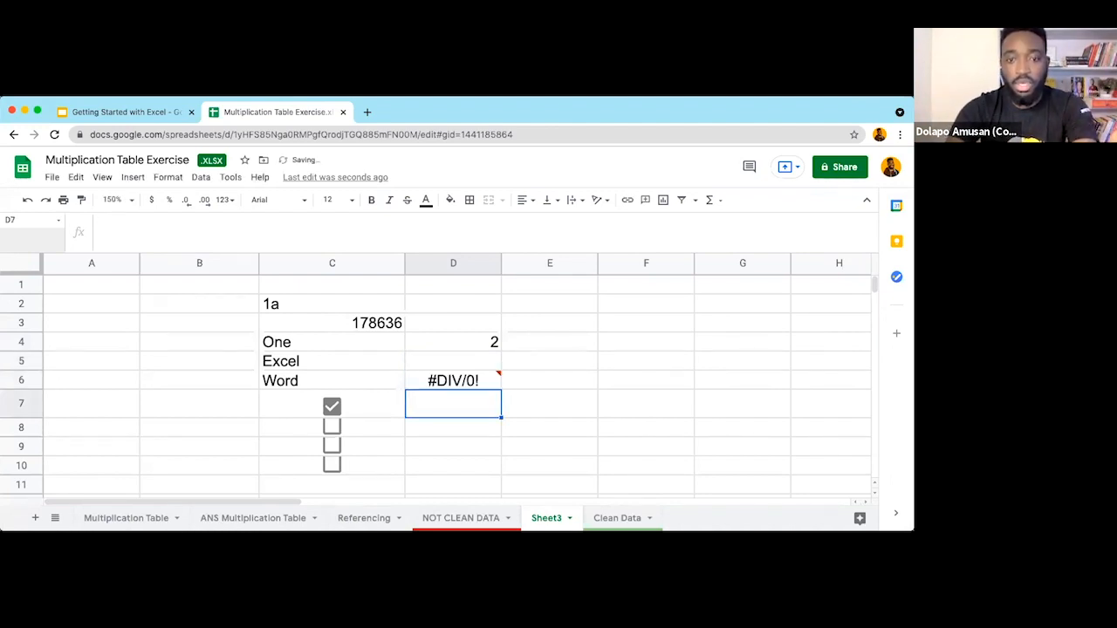
{"action": "left_click", "coordinate": [468, 439]}
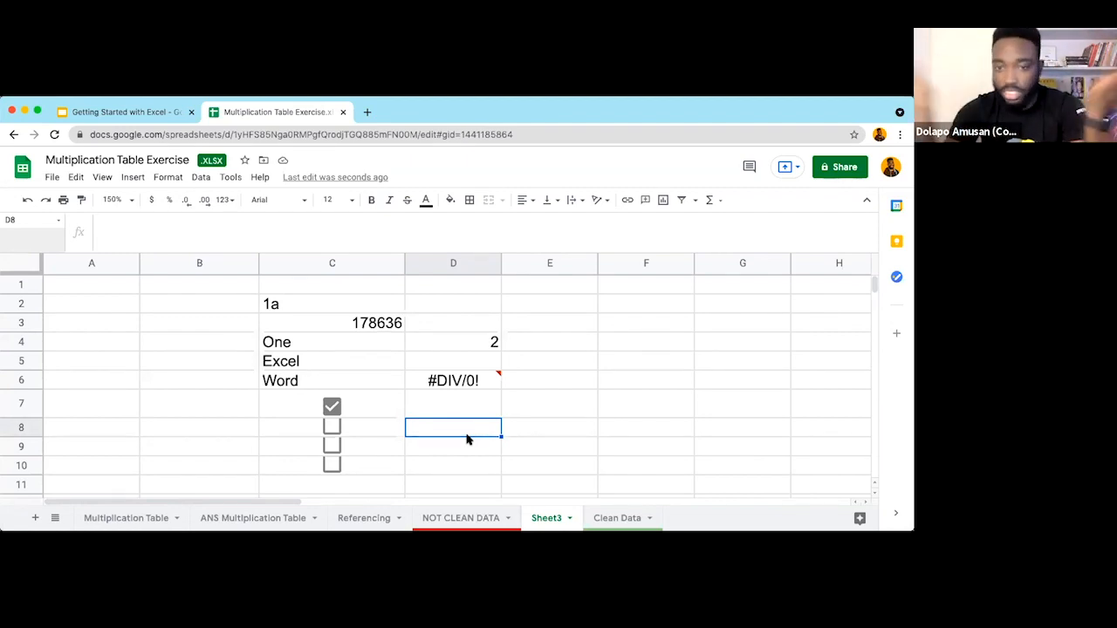
{"action": "left_click", "coordinate": [487, 379]}
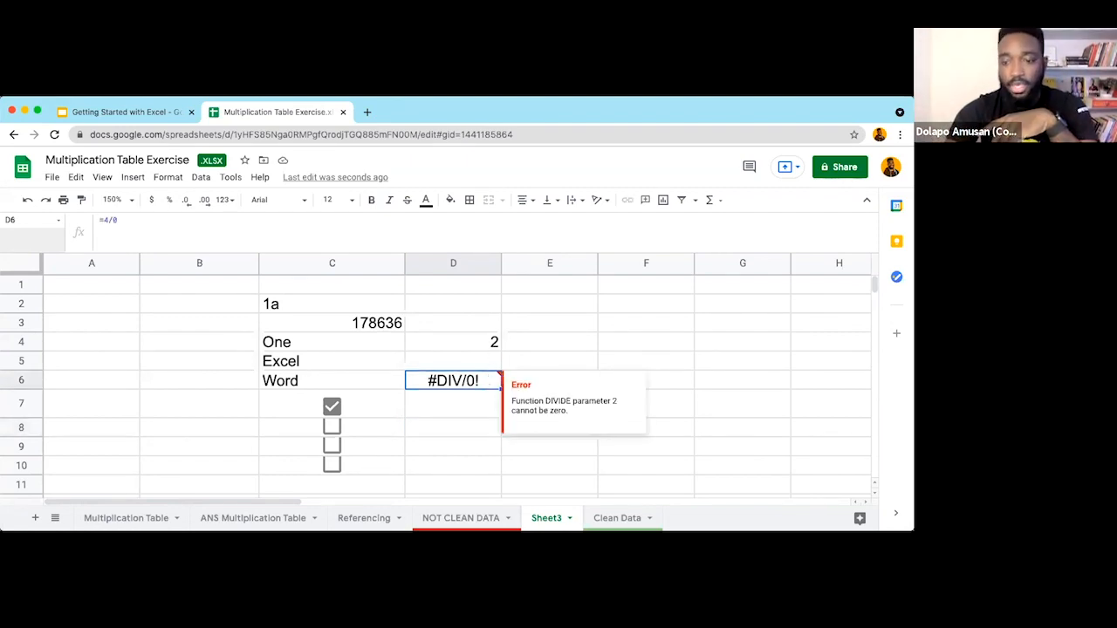
{"action": "key", "text": "Delete"}
{"action": "left_click", "coordinate": [482, 351]}
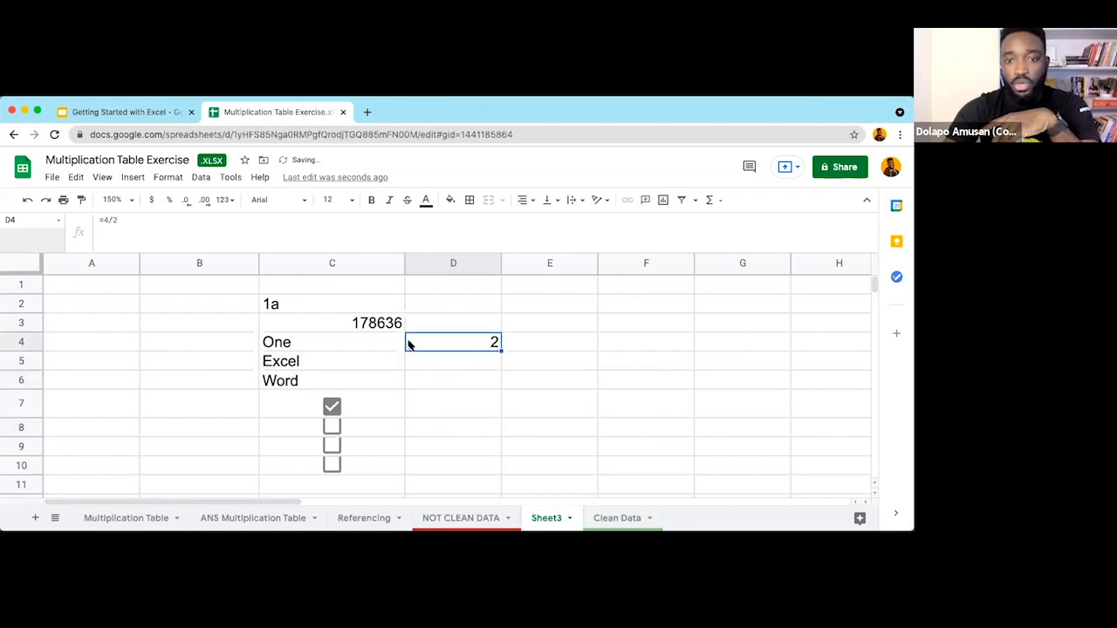
{"action": "key", "text": "Delete"}
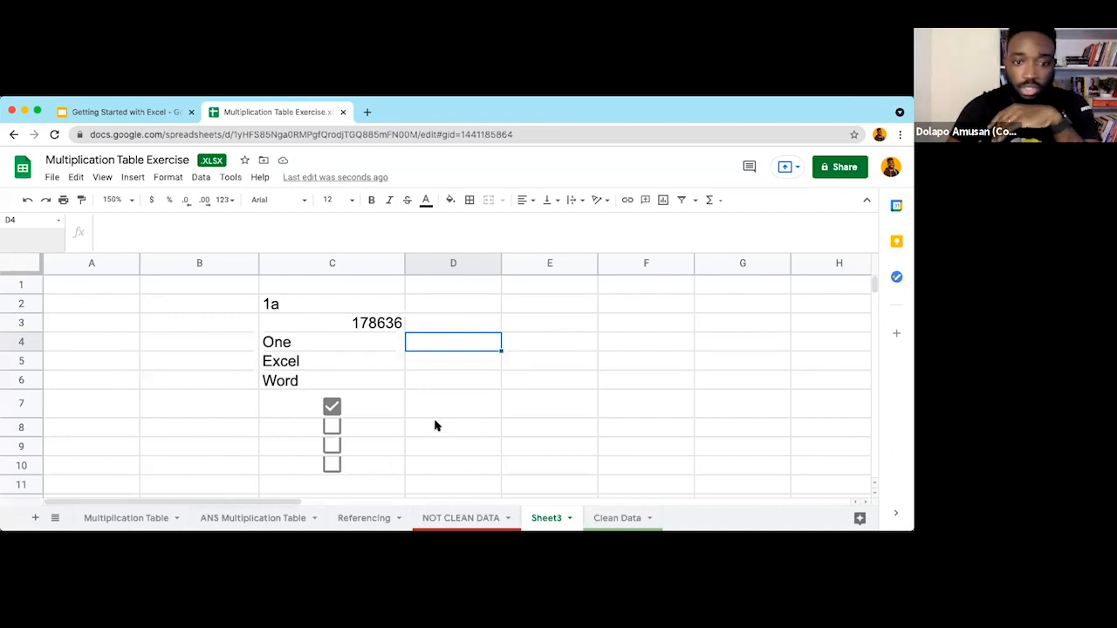
Step: Select D7:D10 and apply a Checkbox data validation rule
{"action": "left_click_drag", "start_coordinate": [462, 405], "coordinate": [465, 468]}
{"action": "left_click", "coordinate": [451, 401]}
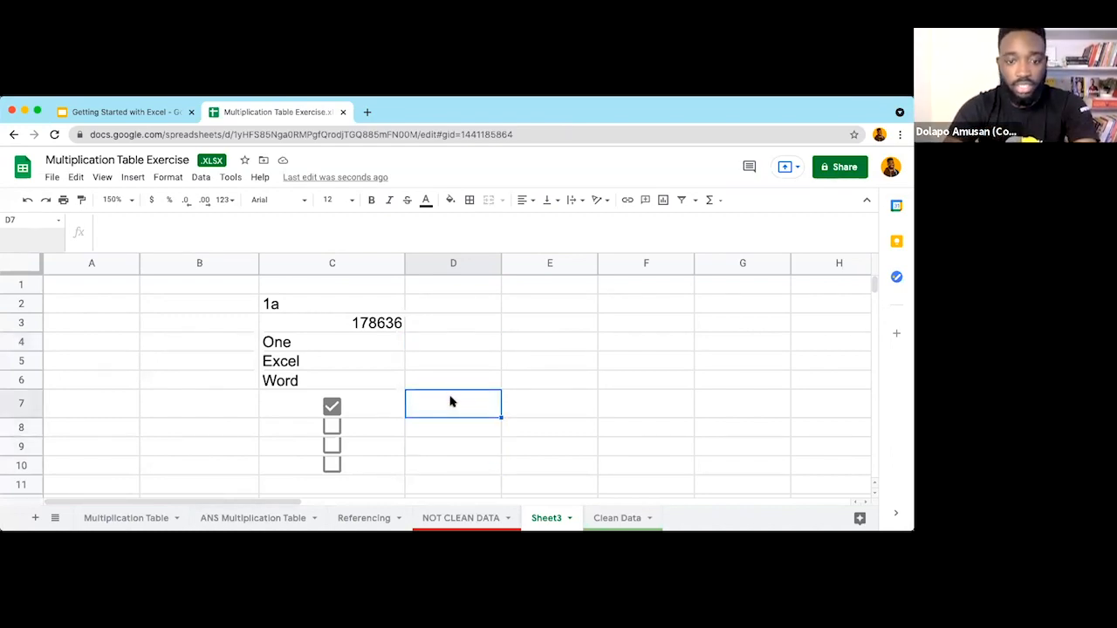
{"action": "left_click_drag", "start_coordinate": [452, 399], "coordinate": [454, 471]}
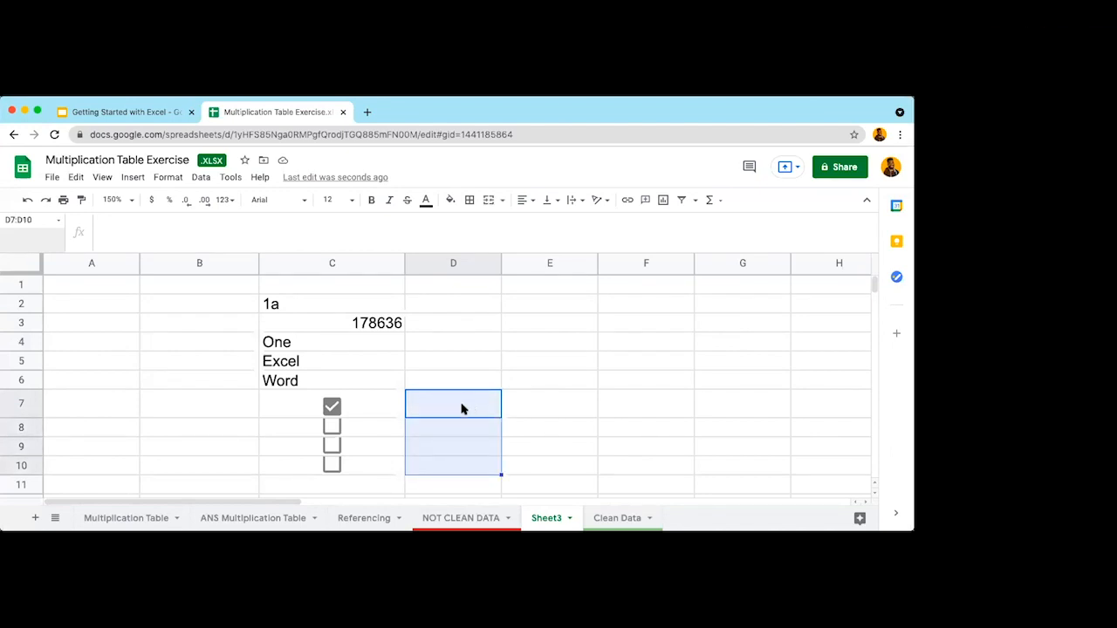
{"action": "left_click", "coordinate": [202, 178]}
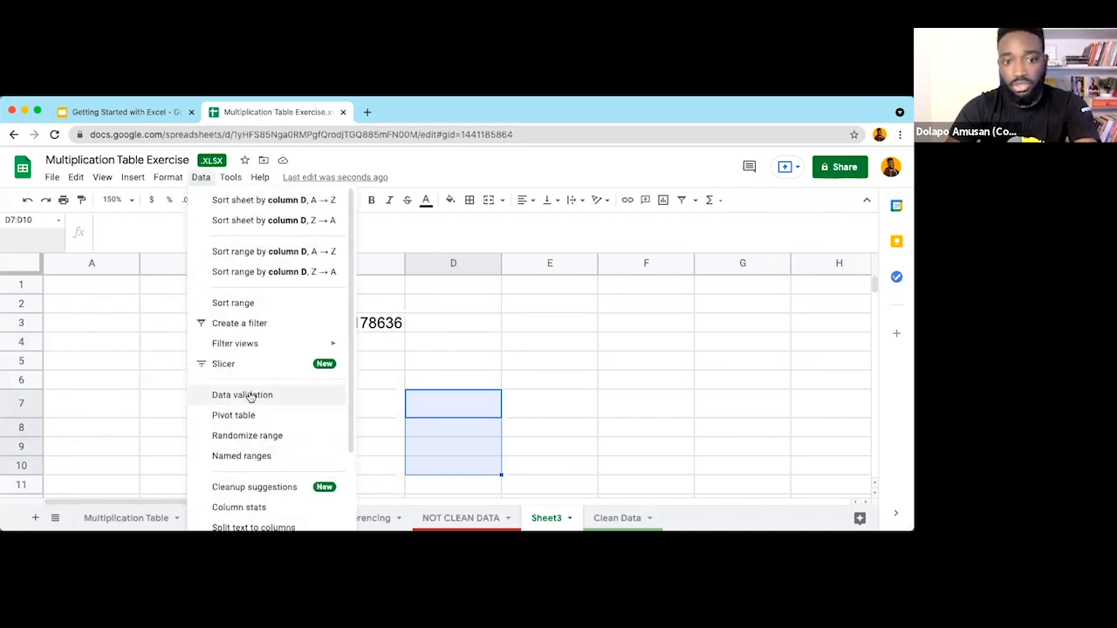
{"action": "left_click", "coordinate": [250, 395]}
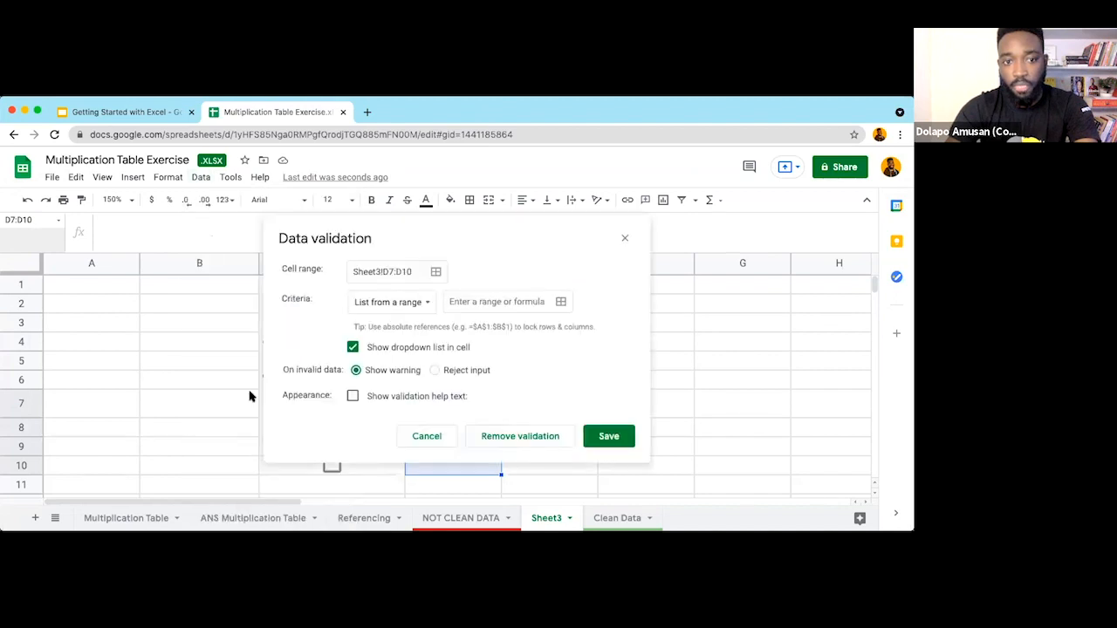
{"action": "left_click", "coordinate": [393, 303]}
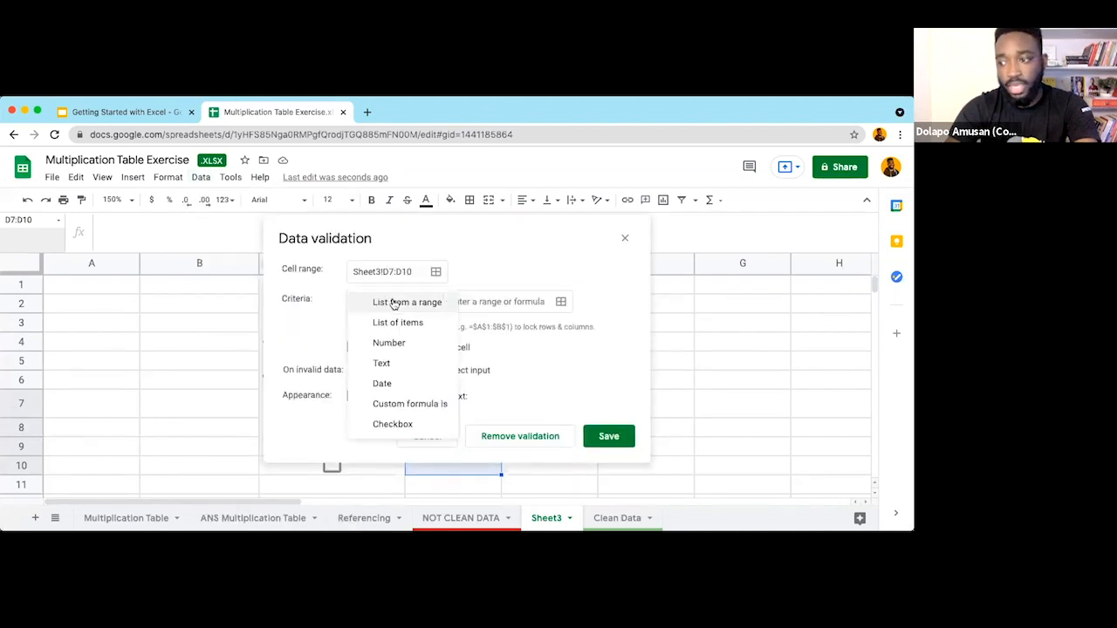
{"action": "left_click", "coordinate": [393, 424]}
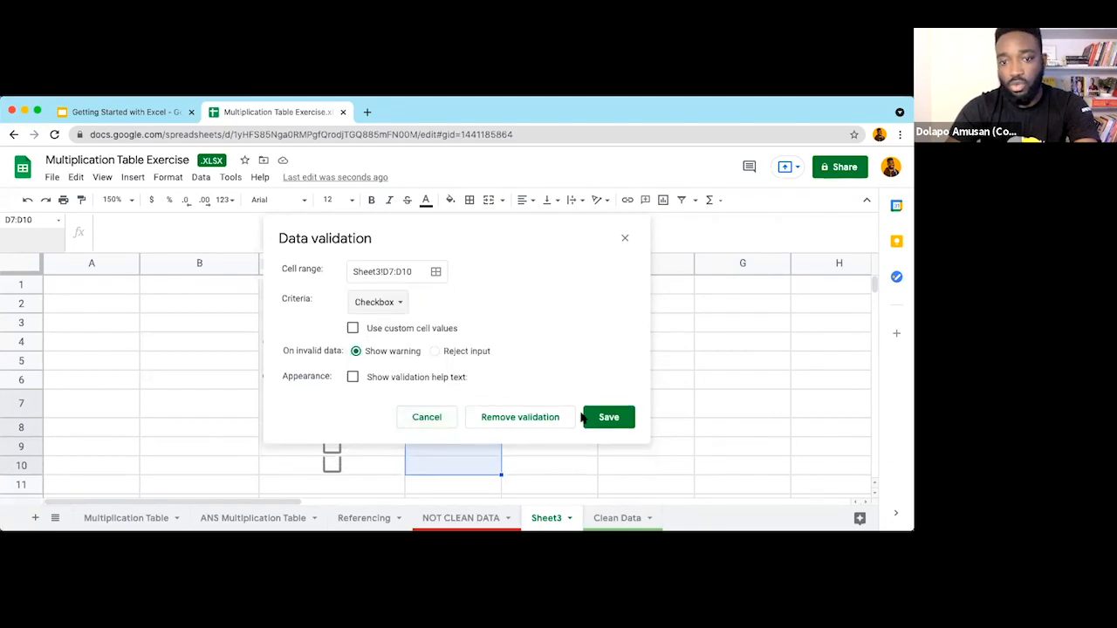
{"action": "left_click", "coordinate": [609, 418]}
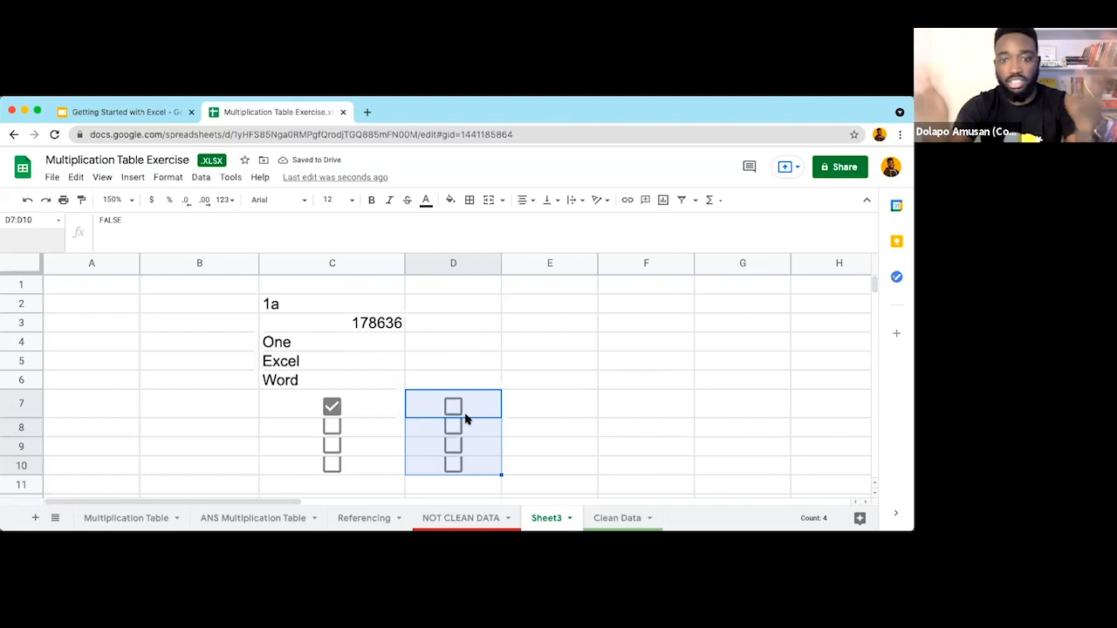
Step: Tick all four checkboxes in D7:D10, then untick them again
{"action": "left_click", "coordinate": [452, 407]}
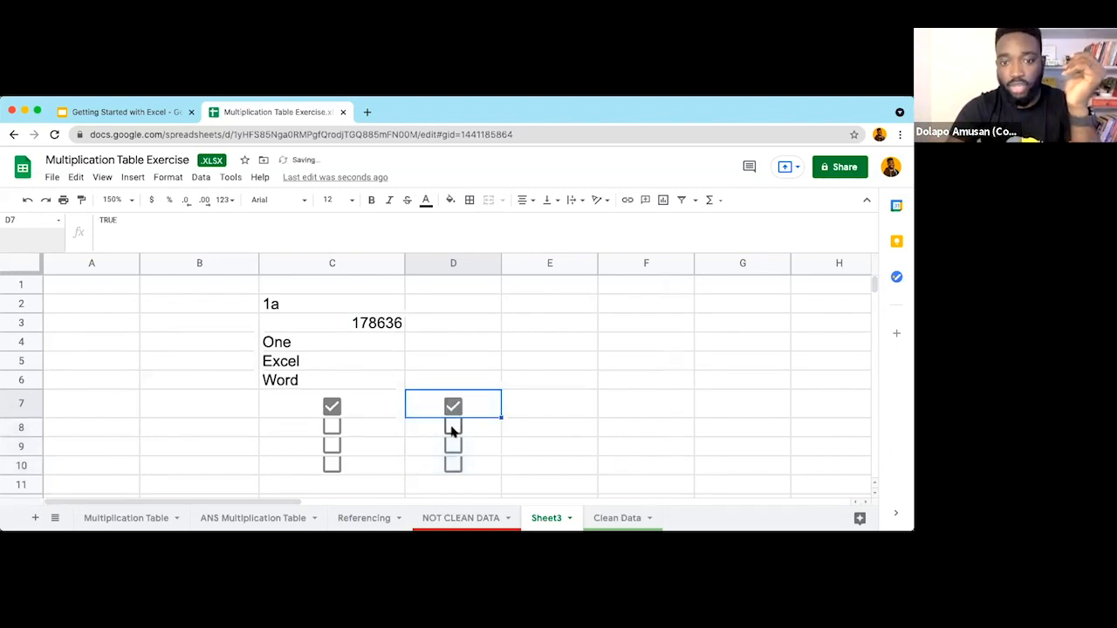
{"action": "left_click", "coordinate": [452, 427]}
{"action": "left_click", "coordinate": [452, 446]}
{"action": "left_click", "coordinate": [453, 464]}
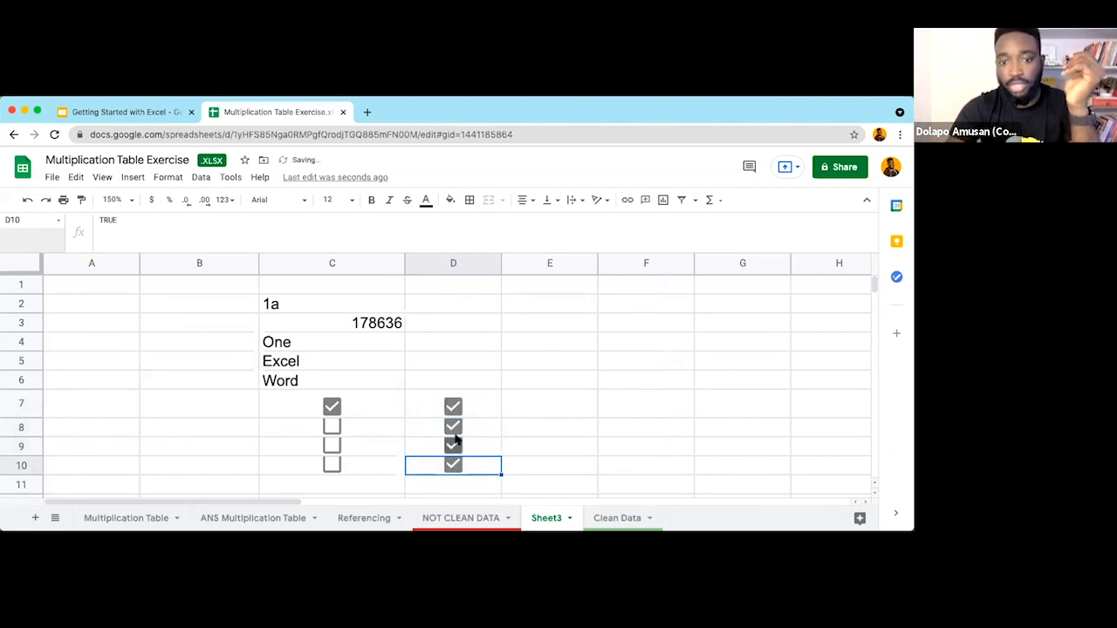
{"action": "left_click", "coordinate": [453, 406]}
{"action": "left_click", "coordinate": [453, 427]}
{"action": "left_click", "coordinate": [453, 446]}
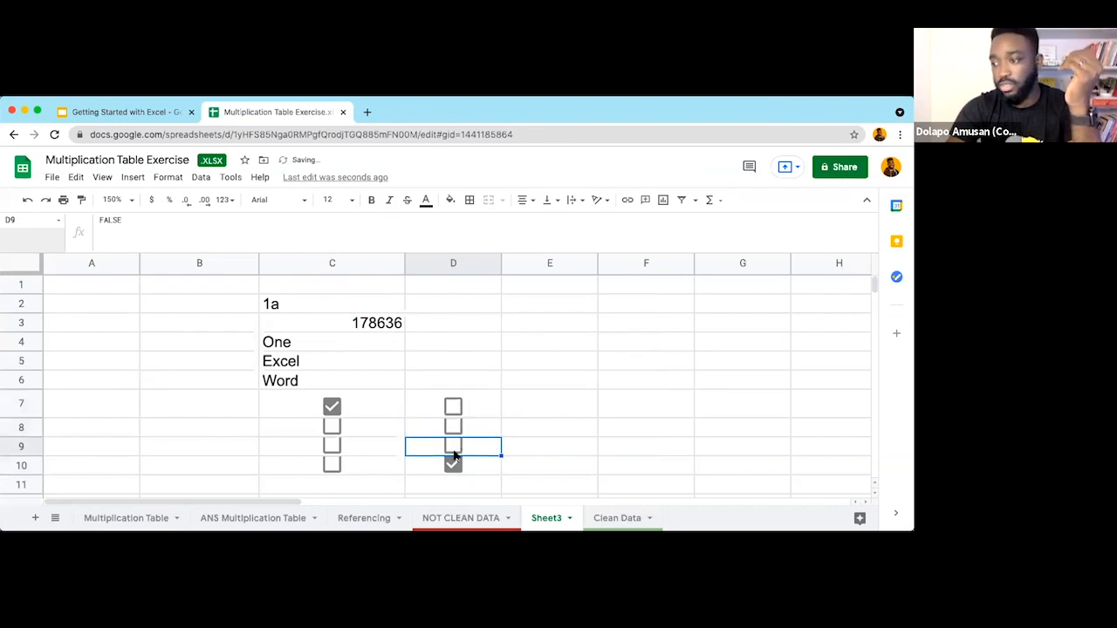
{"action": "left_click", "coordinate": [453, 465]}
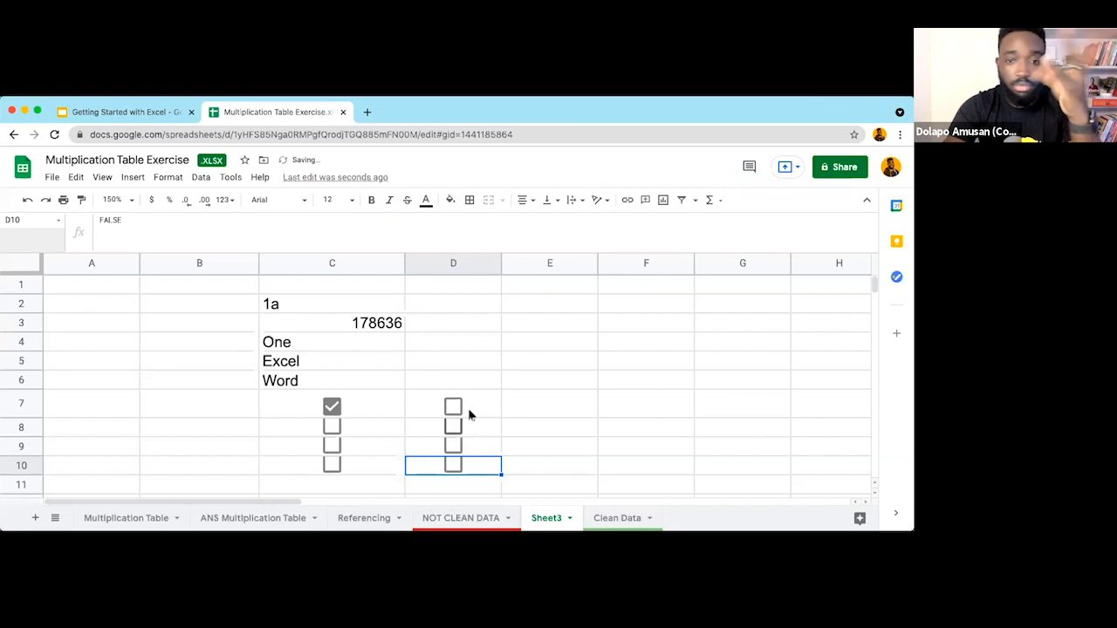
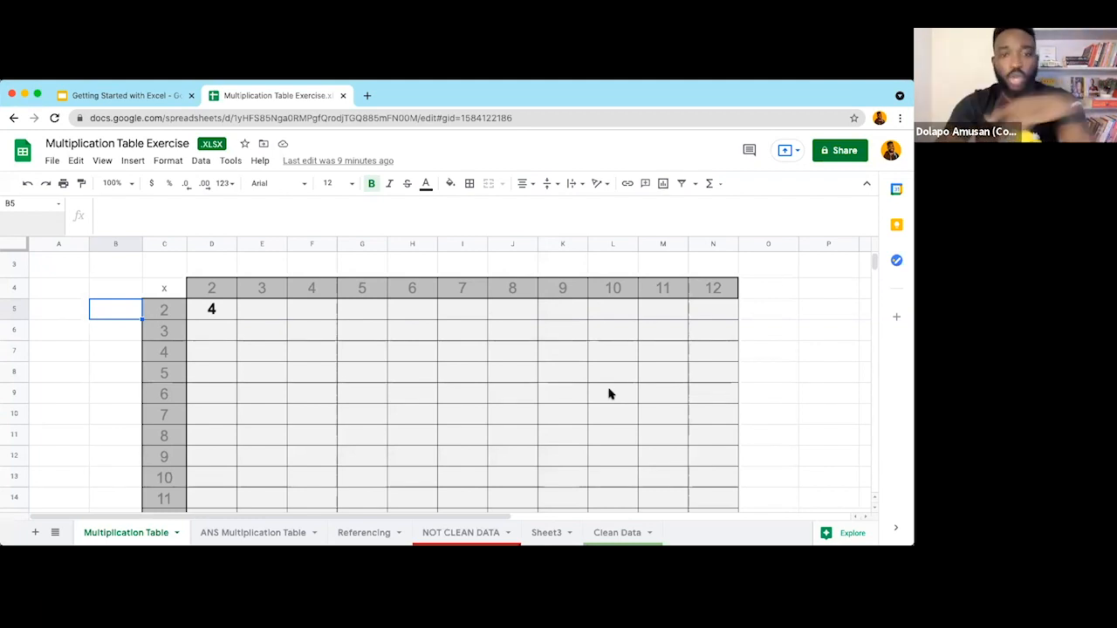
Step: Scroll the Multiplication Table sheet up to bring its title into view
{"action": "scroll", "coordinate": [609, 393], "scroll_direction": "up", "scroll_amount": 1}
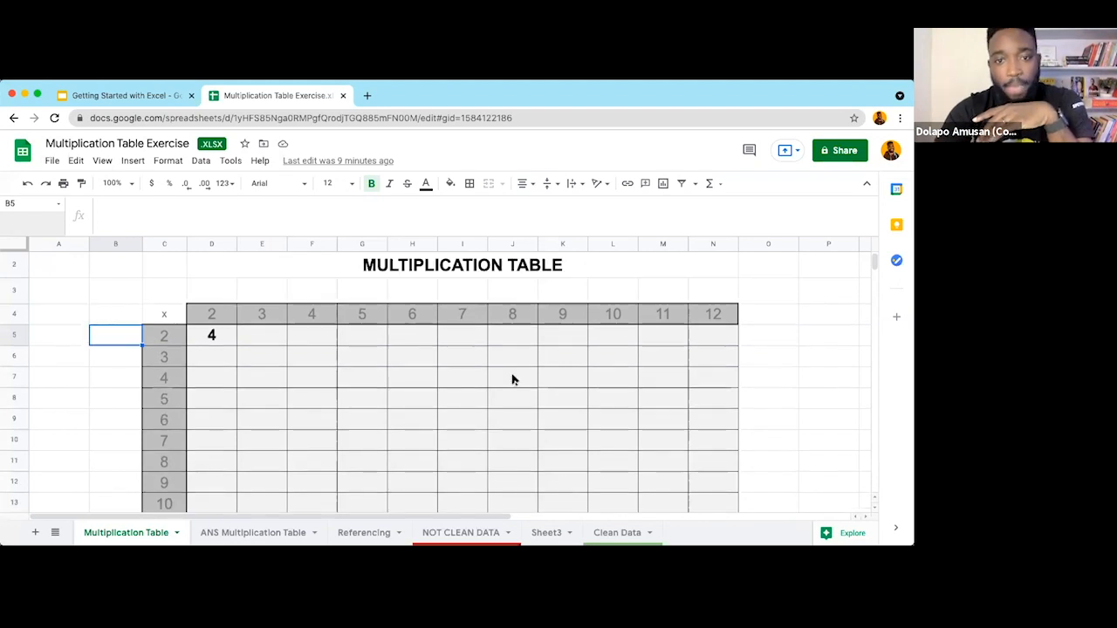
{"action": "scroll", "coordinate": [513, 379], "scroll_direction": "down", "scroll_amount": 1}
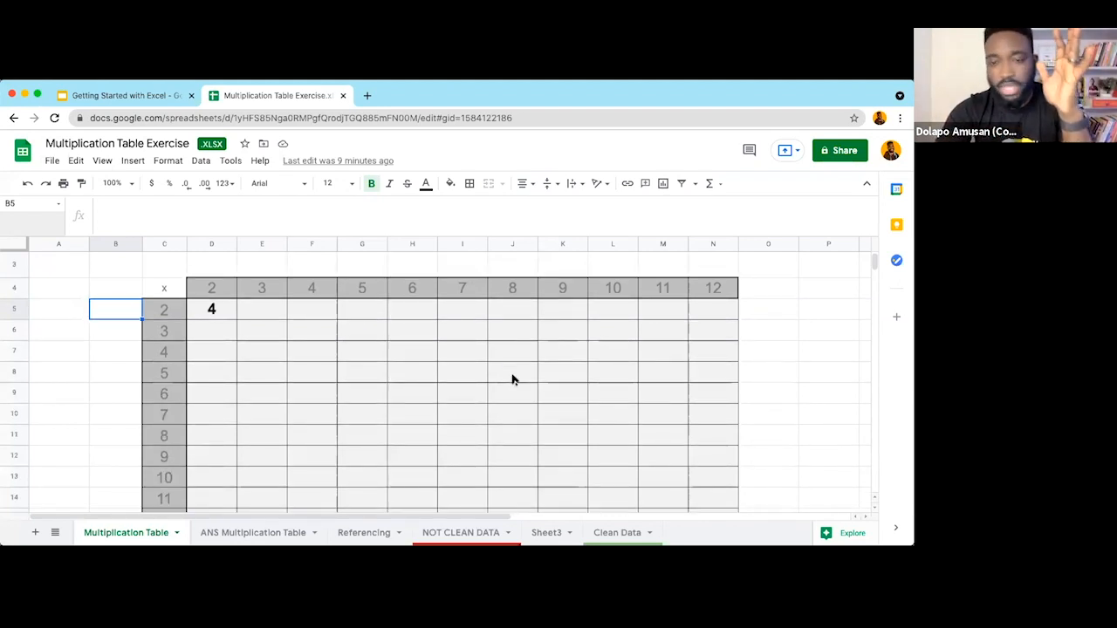
{"action": "scroll", "coordinate": [513, 380], "scroll_direction": "up", "scroll_amount": 1}
{"action": "scroll", "coordinate": [513, 379], "scroll_direction": "up", "scroll_amount": 1}
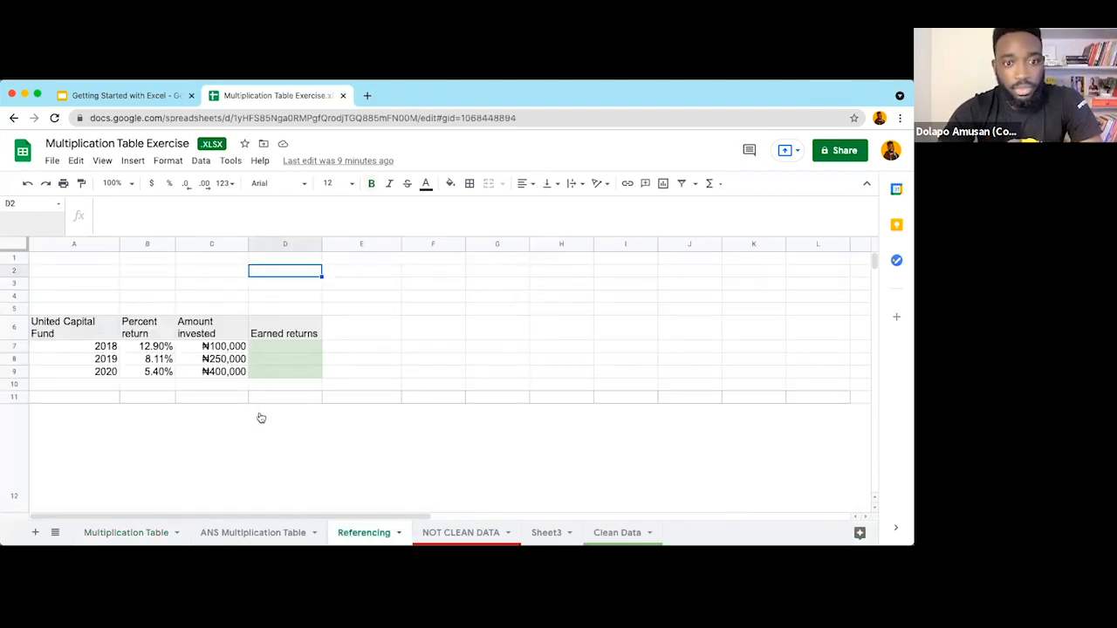
Step: Zoom the Referencing sheet to 150%
{"action": "left_click", "coordinate": [102, 161]}
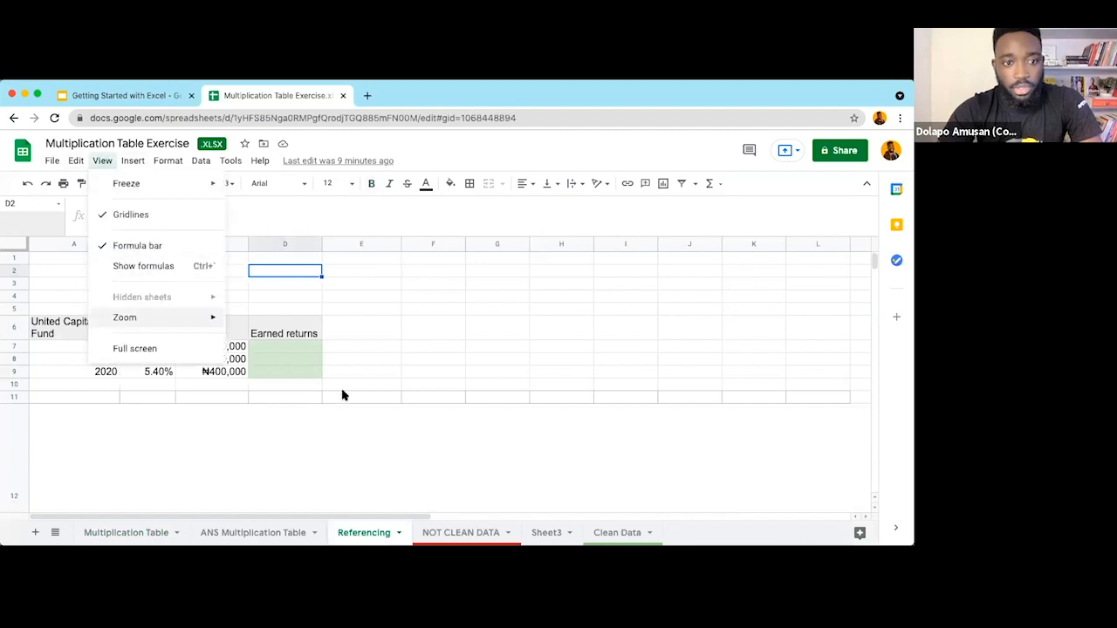
{"action": "mouse_move", "coordinate": [125, 318]}
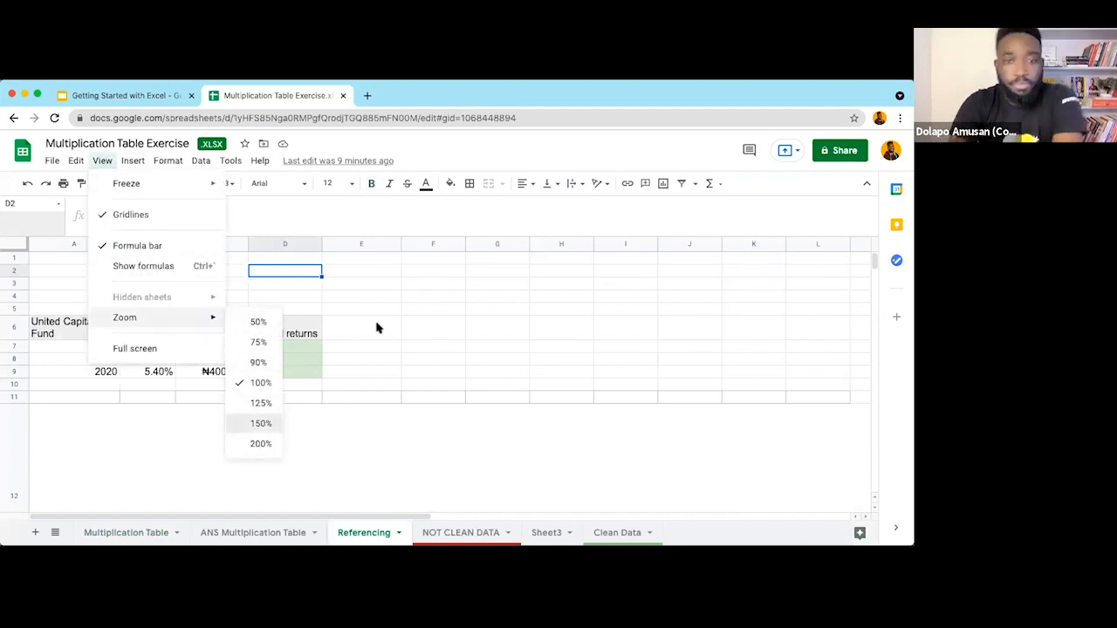
{"action": "left_click", "coordinate": [261, 424]}
{"action": "scroll", "coordinate": [245, 360], "scroll_direction": "down", "scroll_amount": 1}
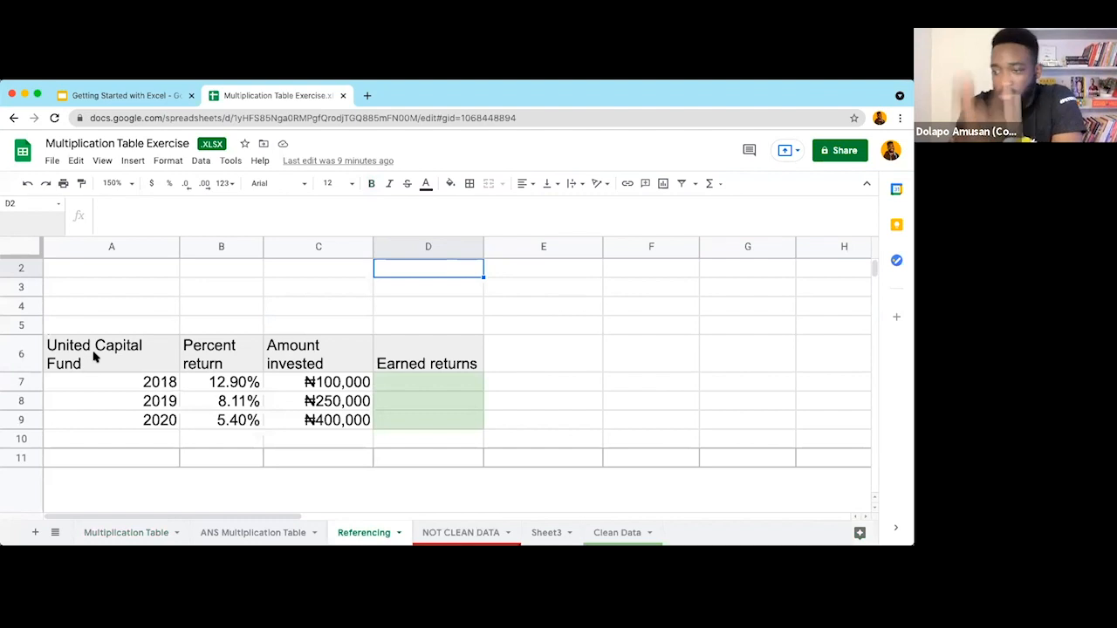
Step: Inspect the fund heading, the 12.90% 2018 return and ₦100,000 invested, then start editing D7
{"action": "left_click", "coordinate": [94, 358]}
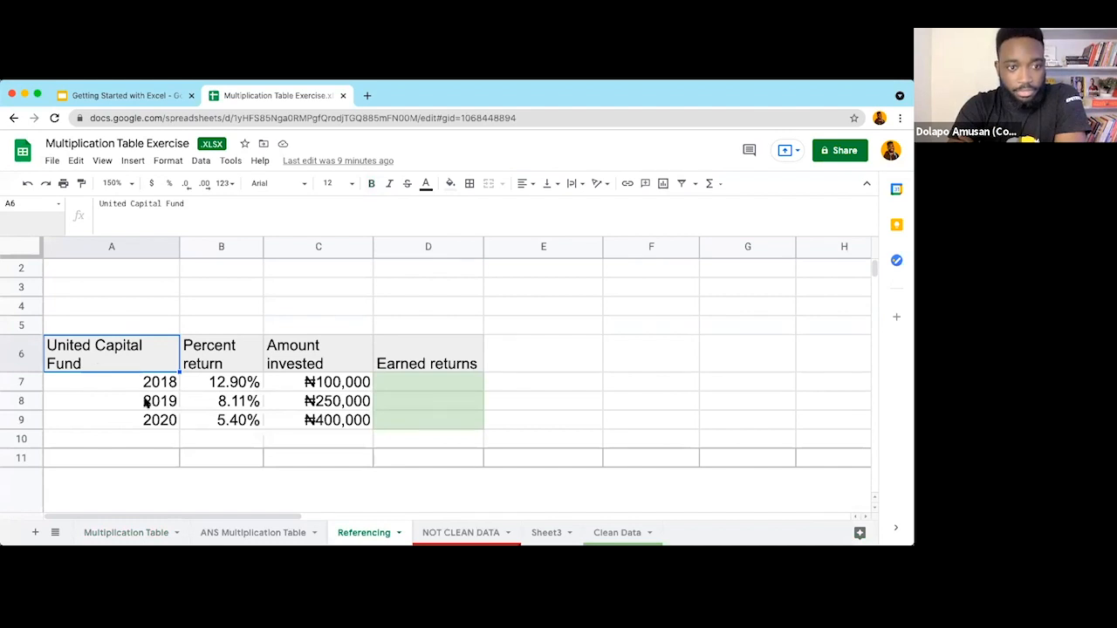
{"action": "key", "text": "Down"}
{"action": "key", "text": "Down"}
{"action": "key", "text": "Down"}
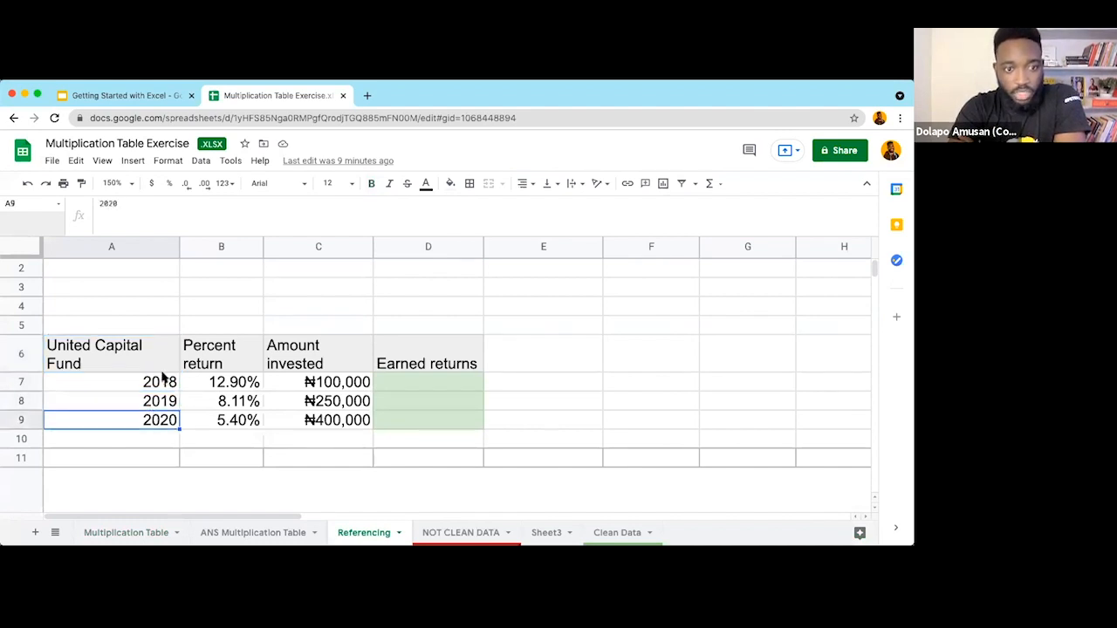
{"action": "left_click", "coordinate": [160, 384]}
{"action": "left_click", "coordinate": [121, 350]}
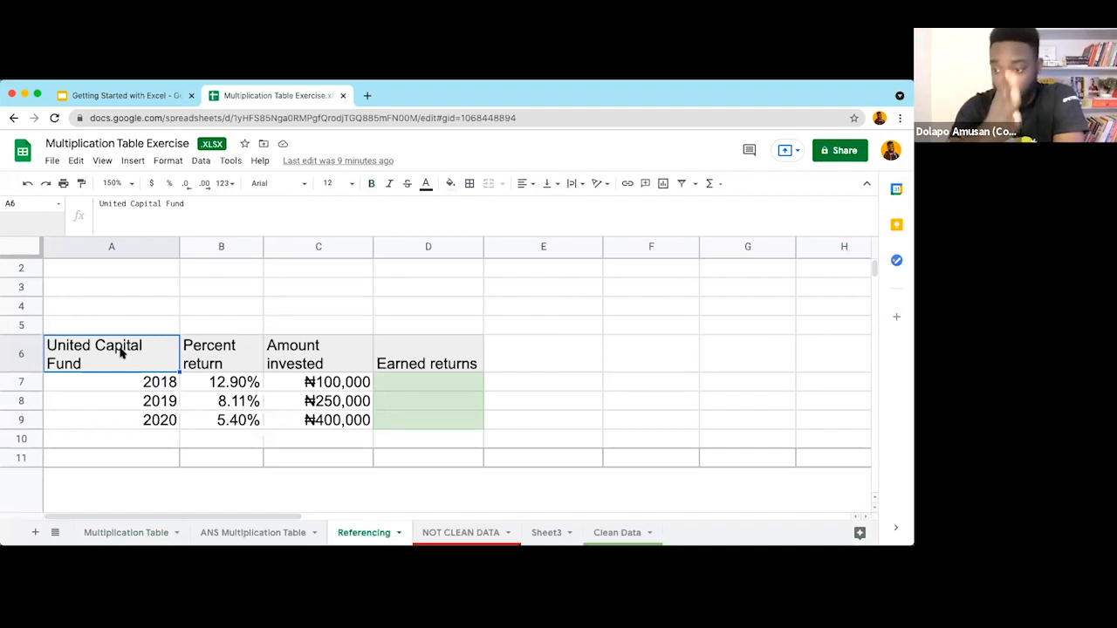
{"action": "left_click", "coordinate": [214, 384]}
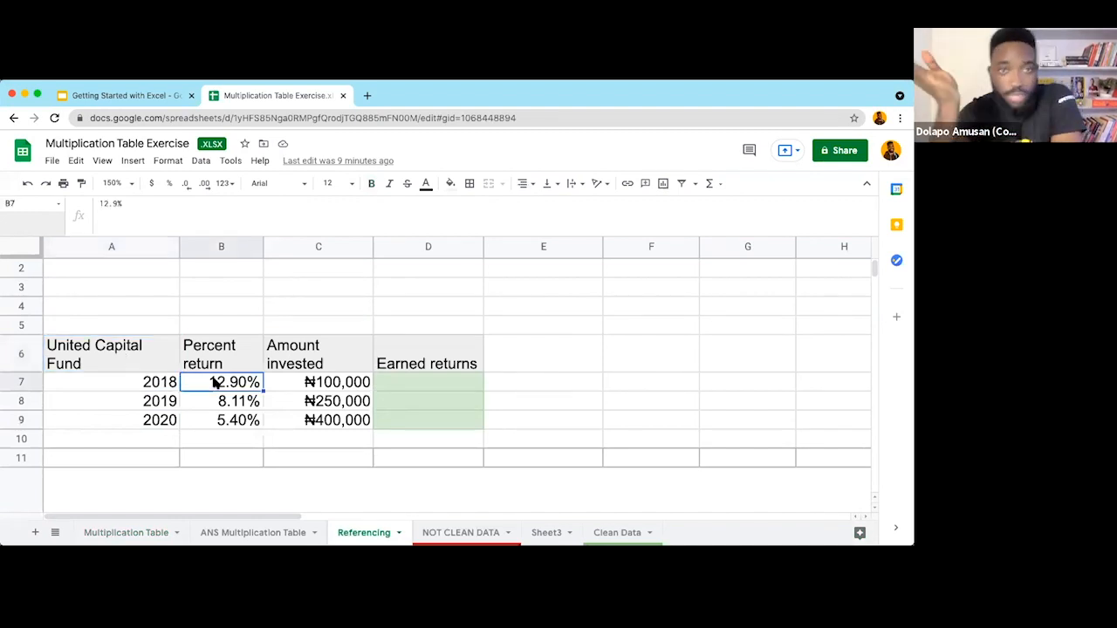
{"action": "left_click", "coordinate": [323, 388]}
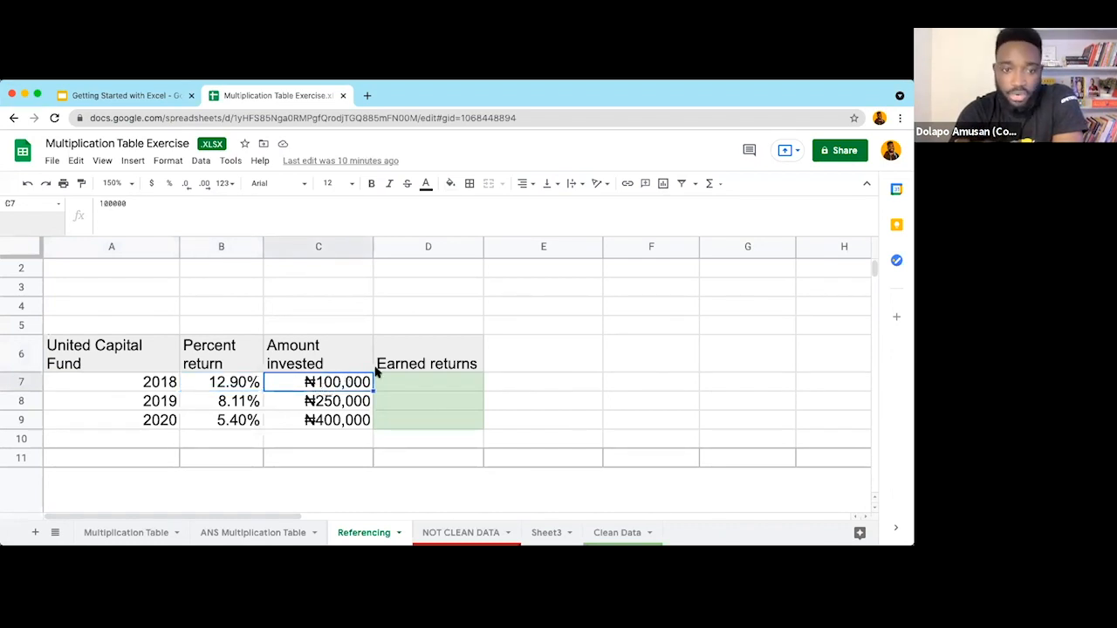
{"action": "left_click", "coordinate": [403, 391]}
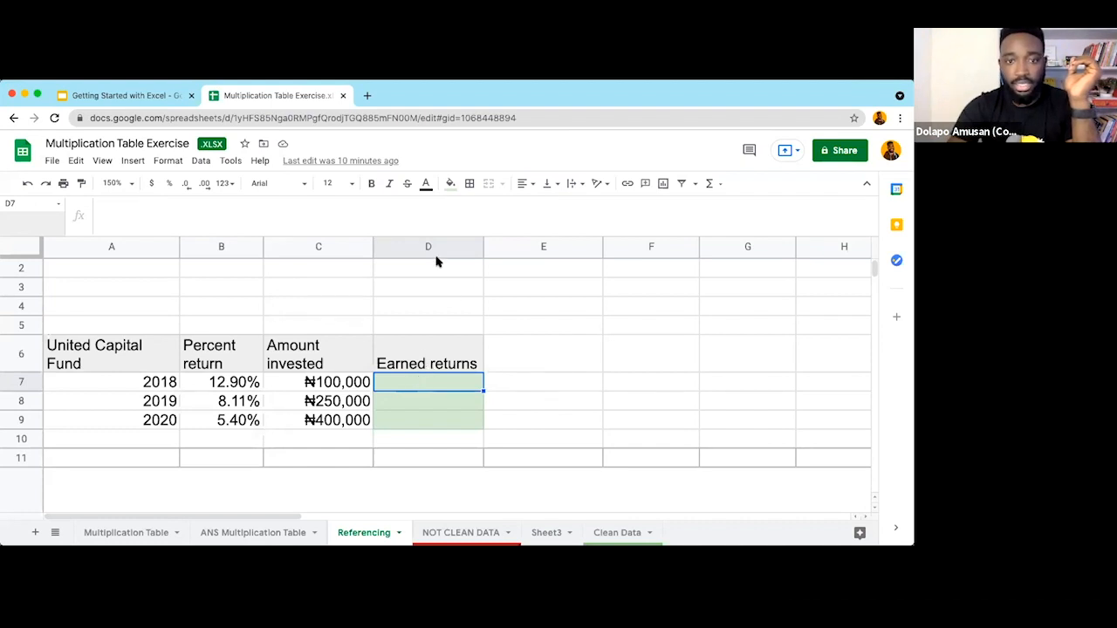
{"action": "double_click", "coordinate": [409, 383]}
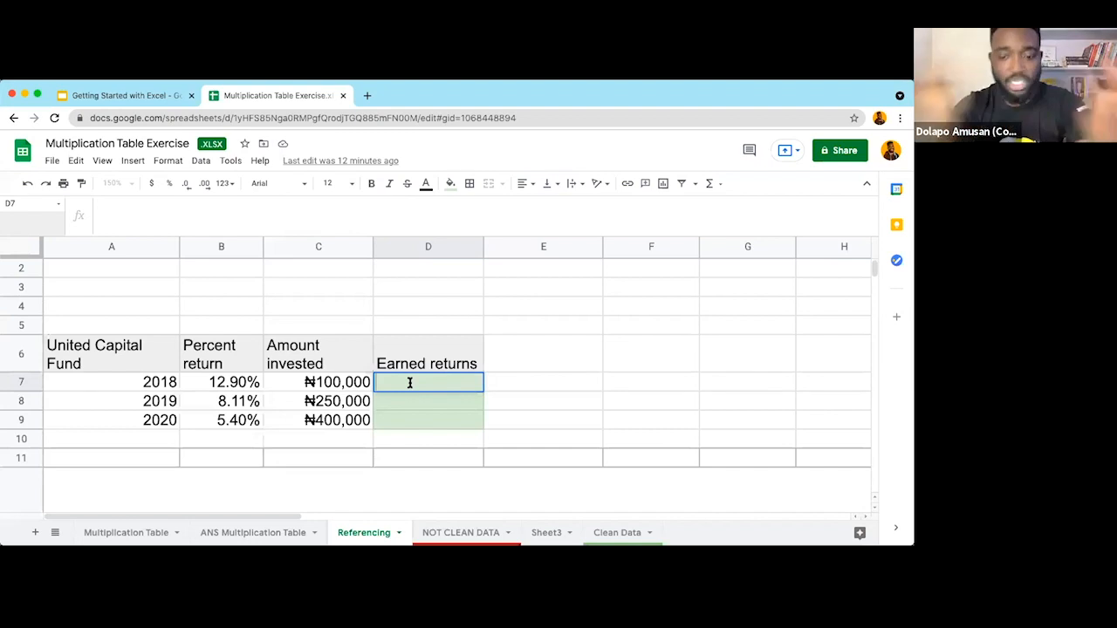
{"action": "type", "text": "="}
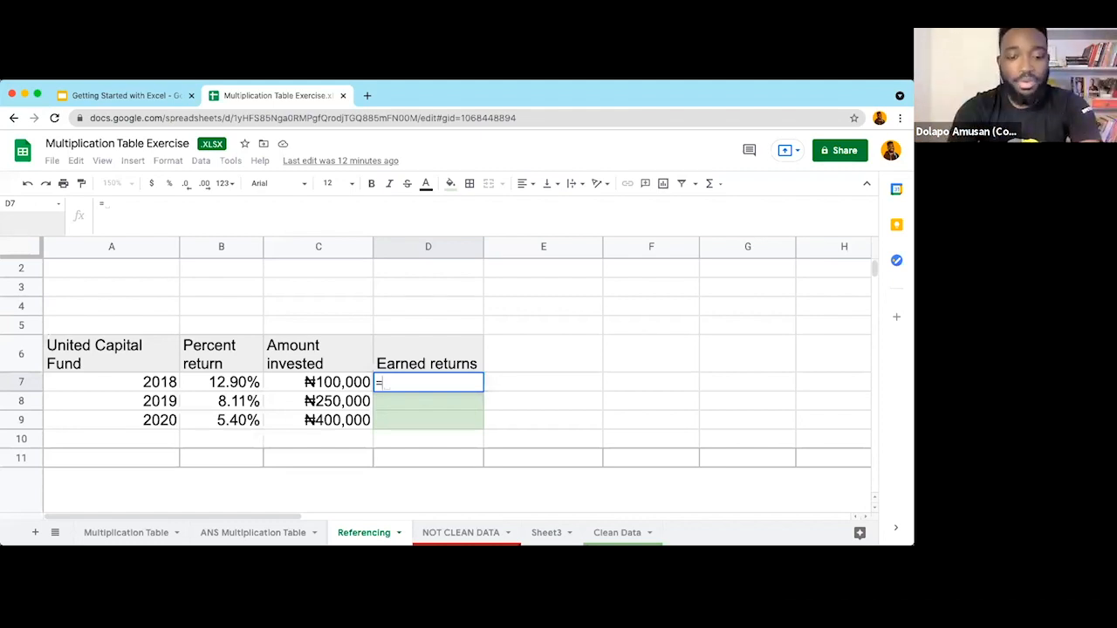
{"action": "type", "text": "b7"}
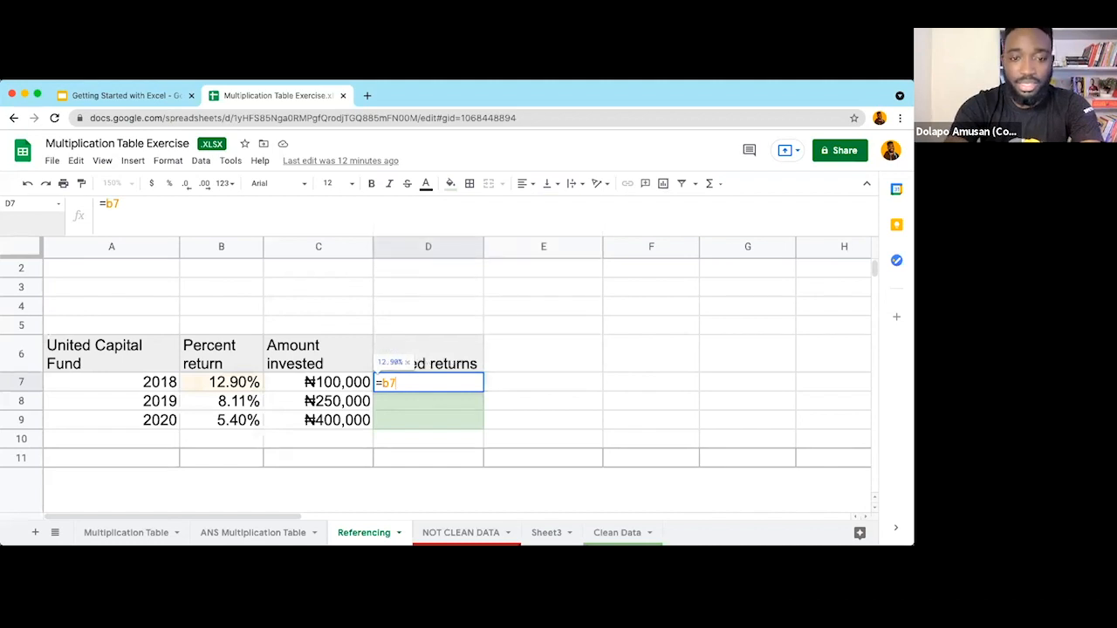
{"action": "type", "text": "*c7"}
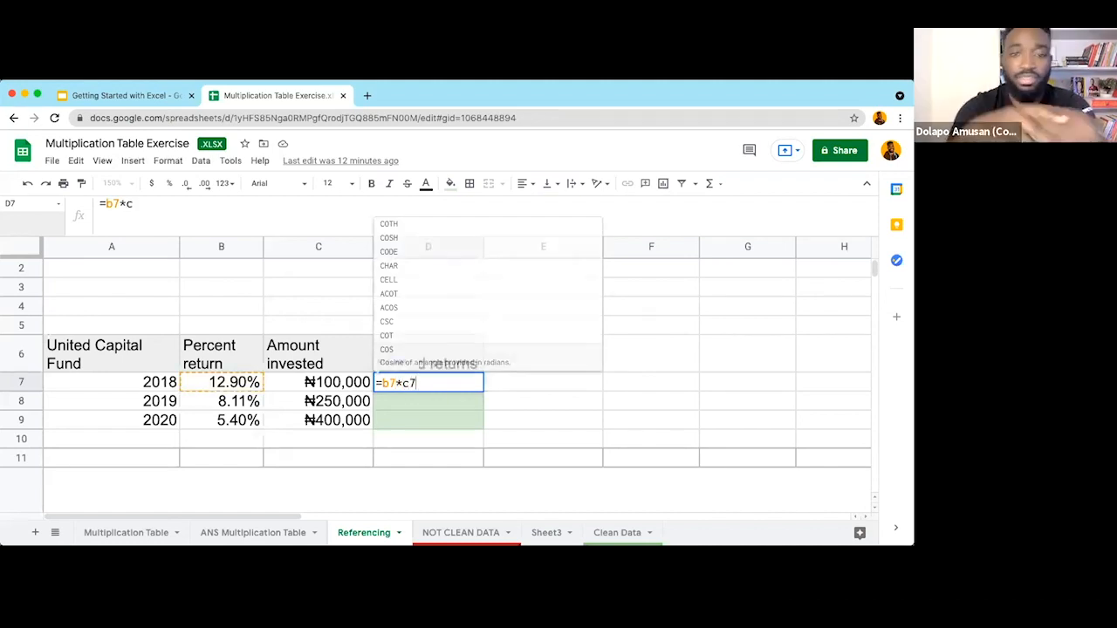
{"action": "key", "text": "Return"}
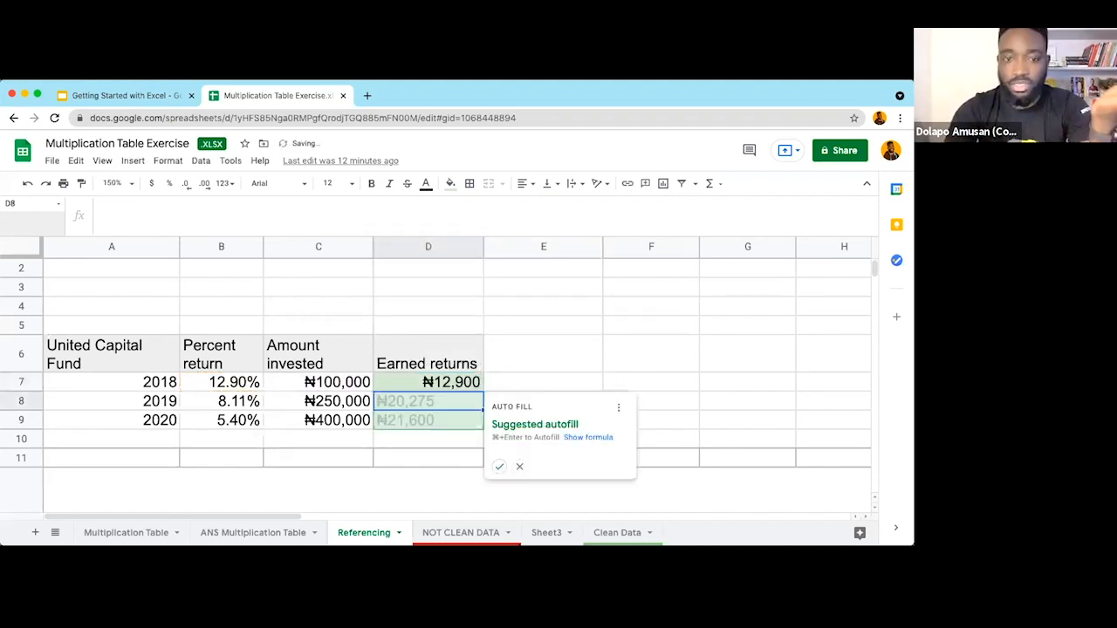
{"action": "left_click", "coordinate": [520, 466]}
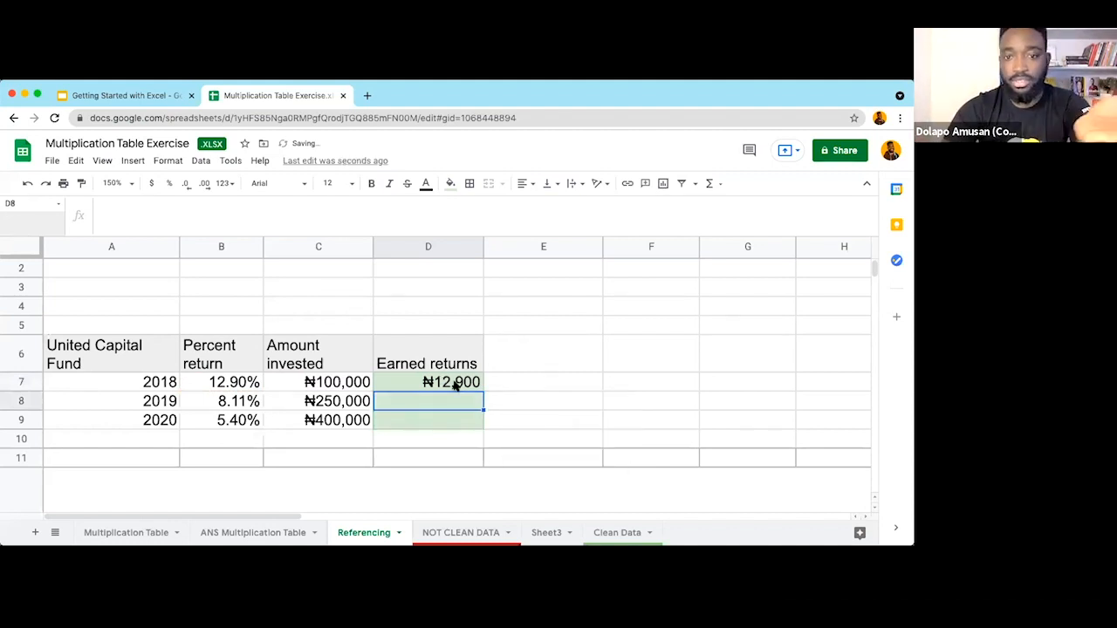
{"action": "left_click", "coordinate": [450, 382]}
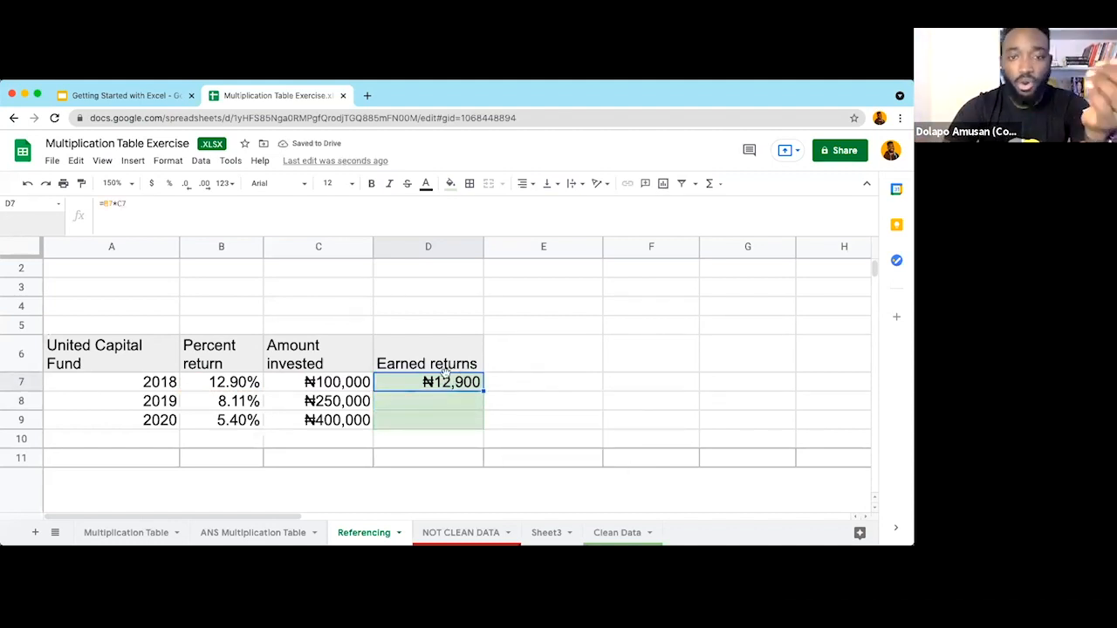
{"action": "key", "text": "Delete"}
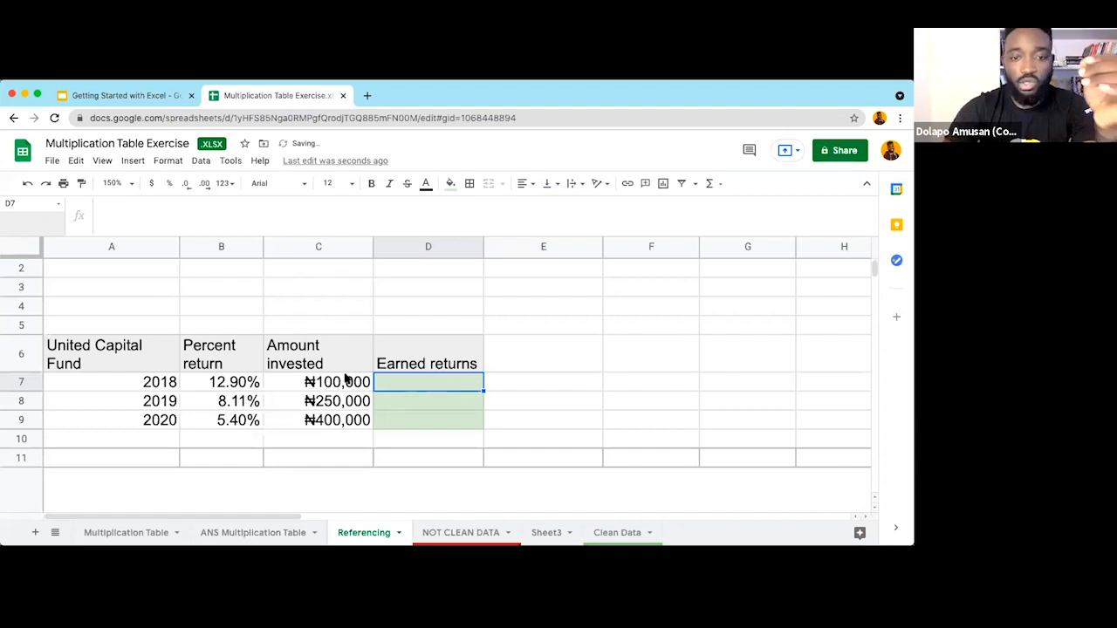
{"action": "type", "text": "="}
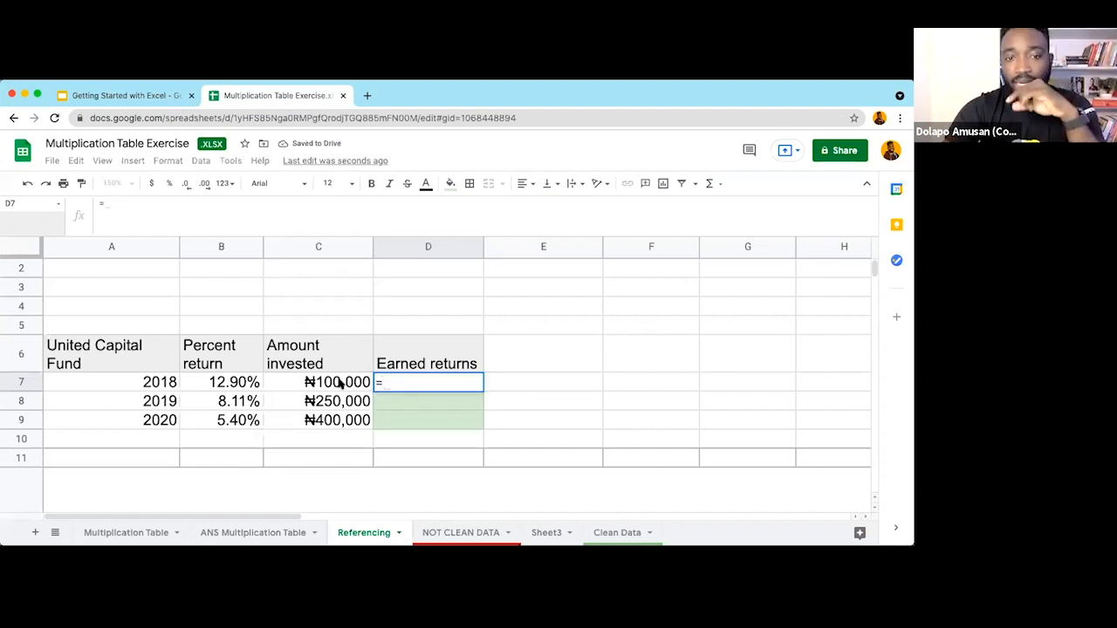
{"action": "left_click", "coordinate": [339, 382]}
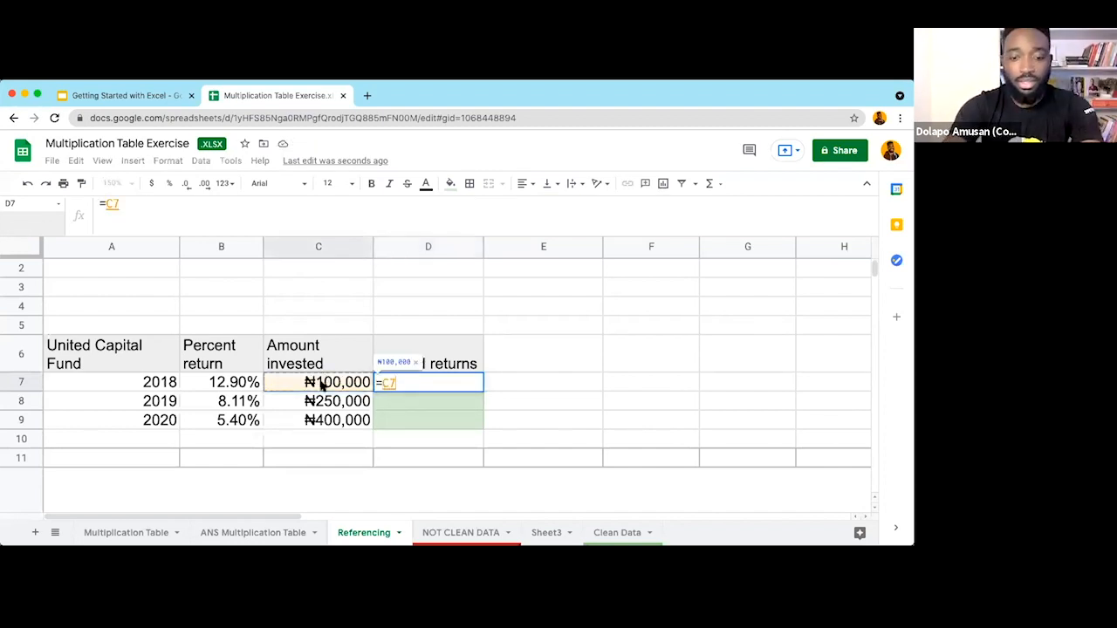
{"action": "type", "text": "*"}
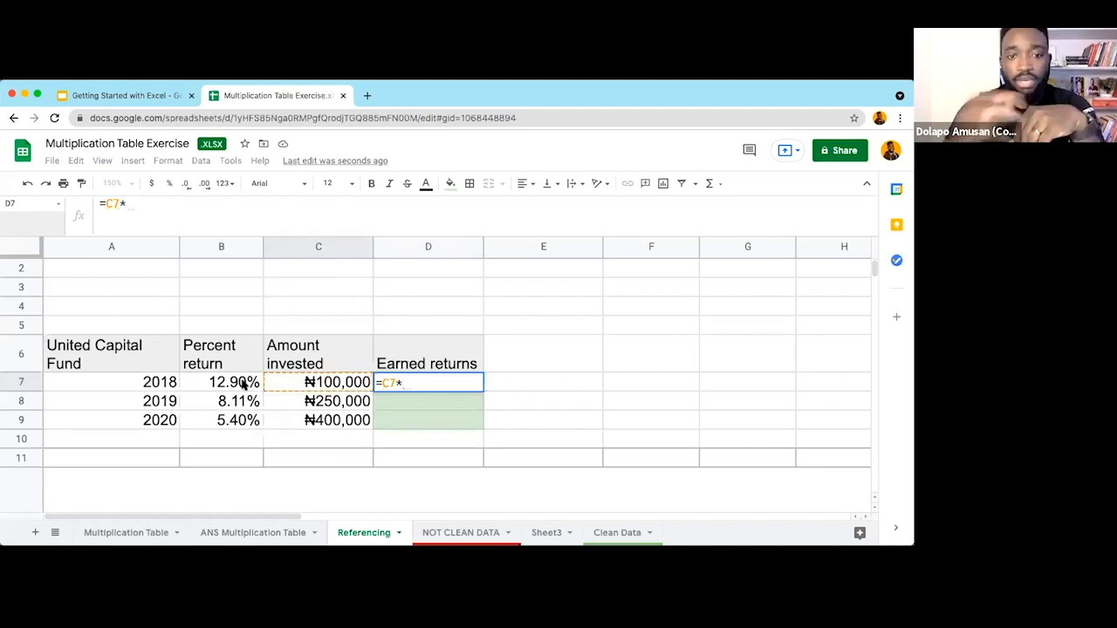
{"action": "left_click", "coordinate": [245, 385]}
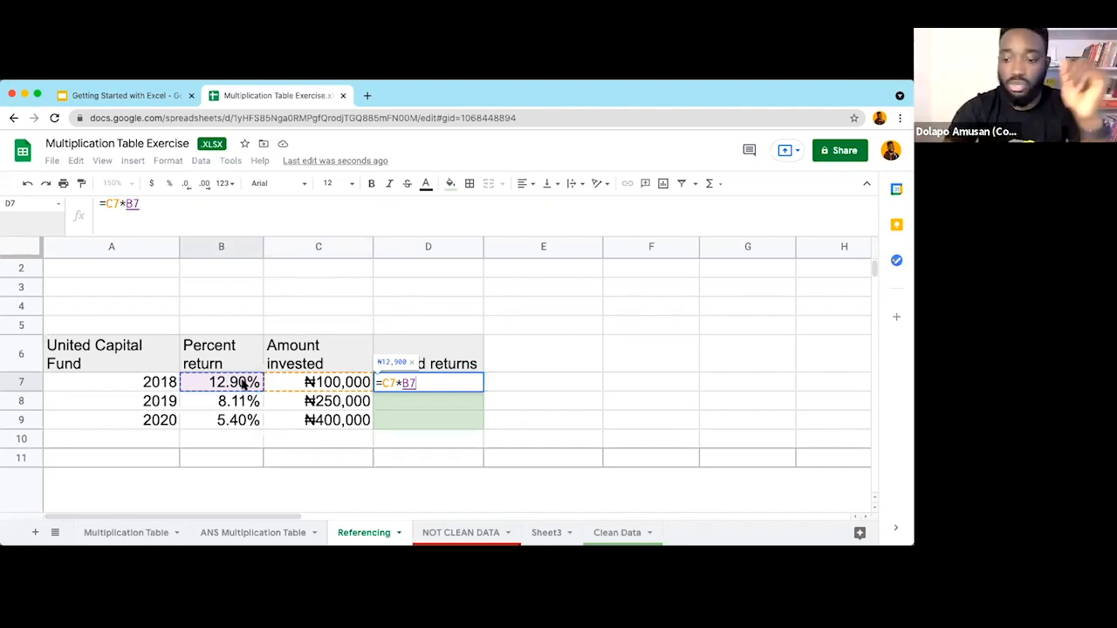
{"action": "key", "text": "Return"}
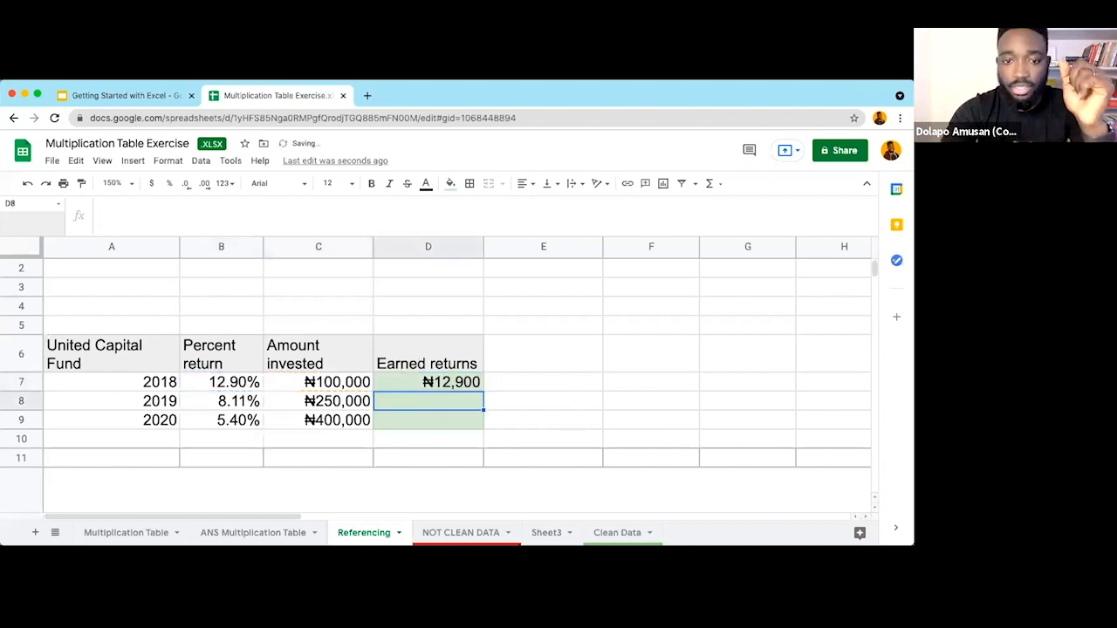
{"action": "left_click", "coordinate": [447, 381]}
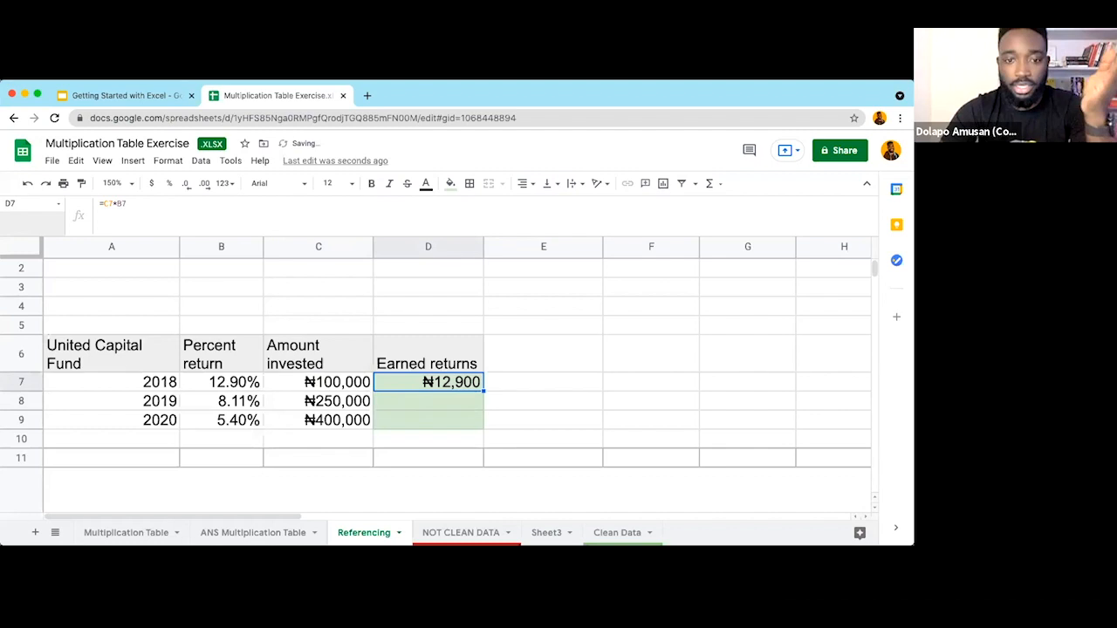
{"action": "key", "text": "Delete"}
{"action": "type", "text": "=product("}
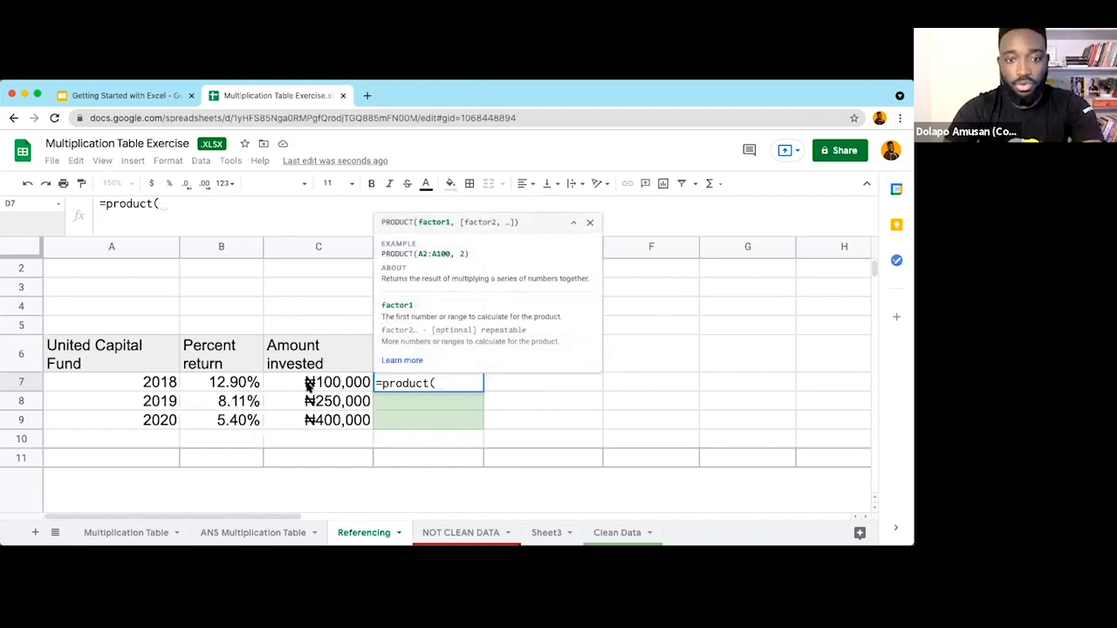
Step: Try a PRODUCT formula of B7 and C7 in D7, then clear it
{"action": "left_click", "coordinate": [223, 383]}
{"action": "type", "text": ","}
{"action": "left_click", "coordinate": [332, 383]}
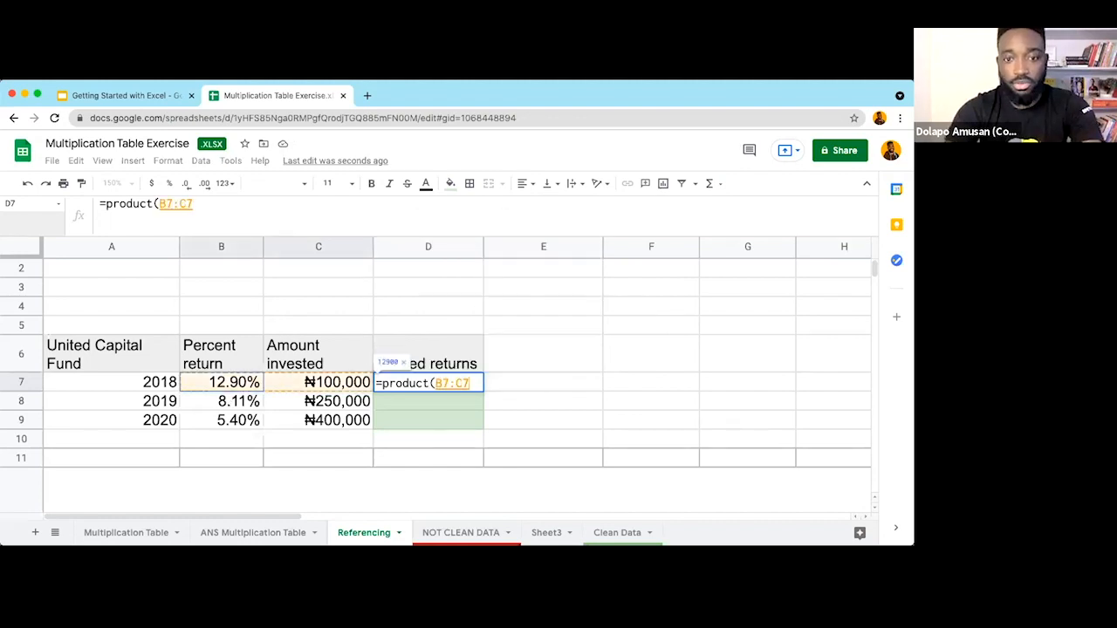
{"action": "key", "text": "Return"}
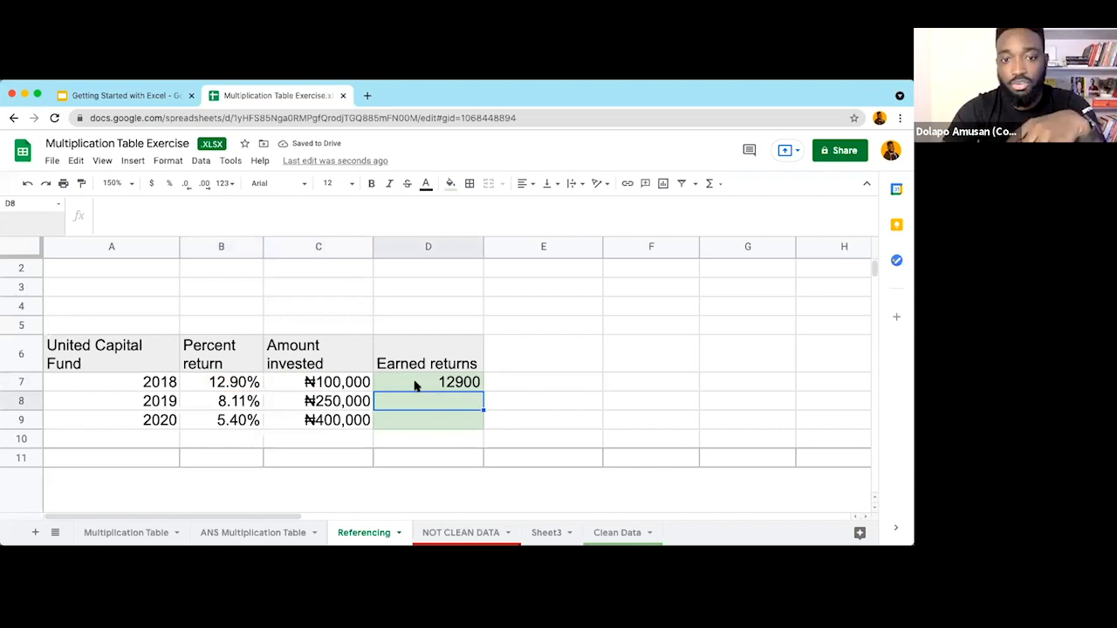
{"action": "left_click", "coordinate": [415, 386]}
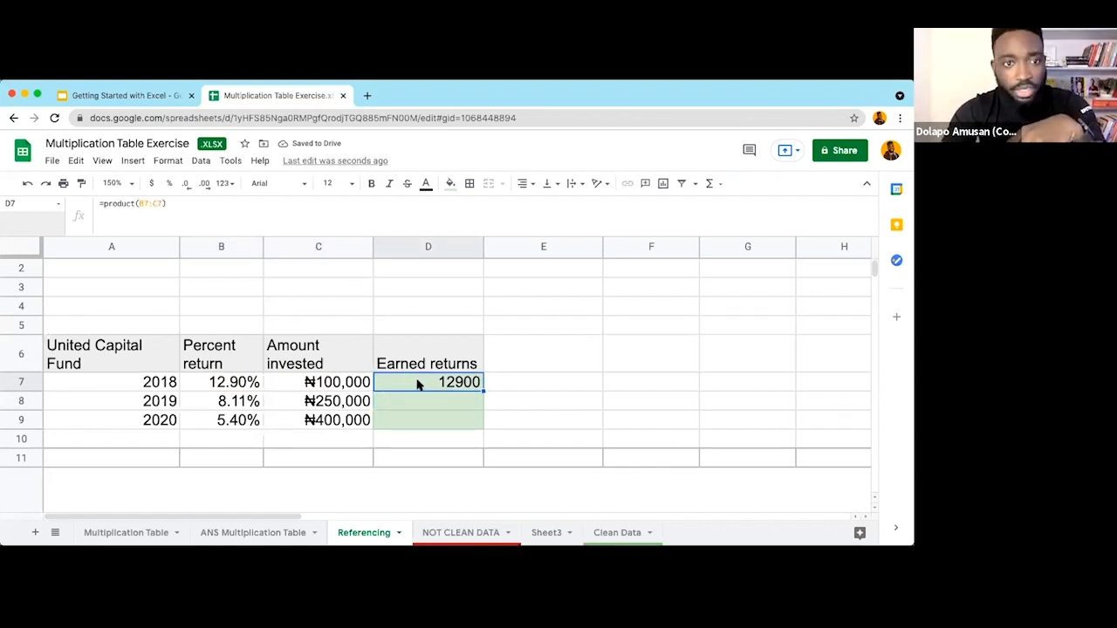
{"action": "key", "text": "Delete"}
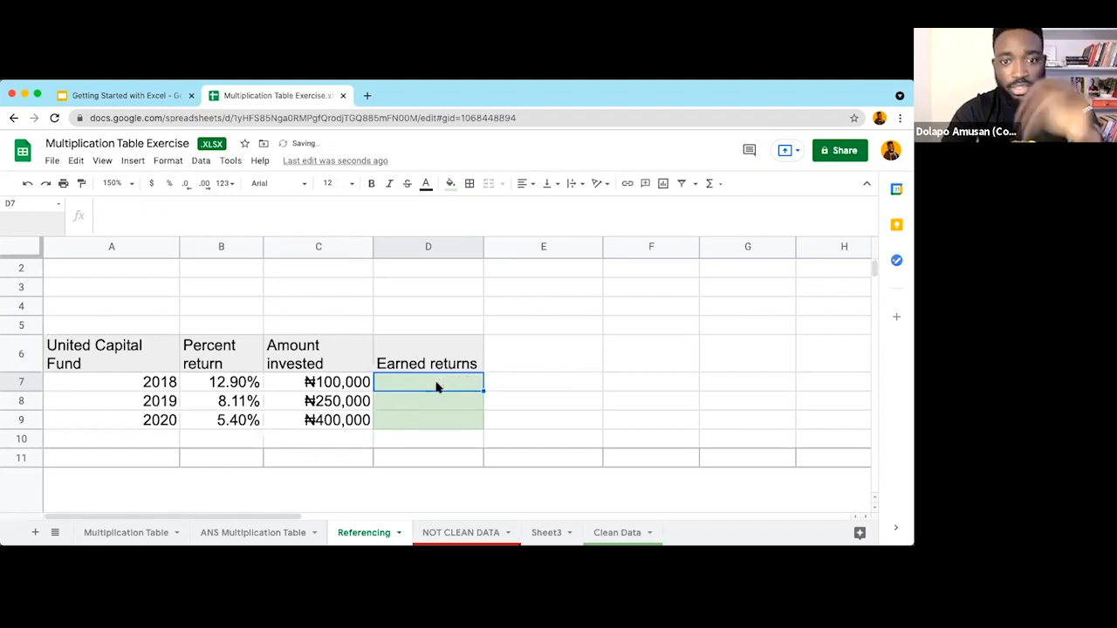
Step: Enter =C7*B7 in D7 for a 2018 earned return of ₦12,900
{"action": "type", "text": "="}
{"action": "left_click", "coordinate": [363, 387]}
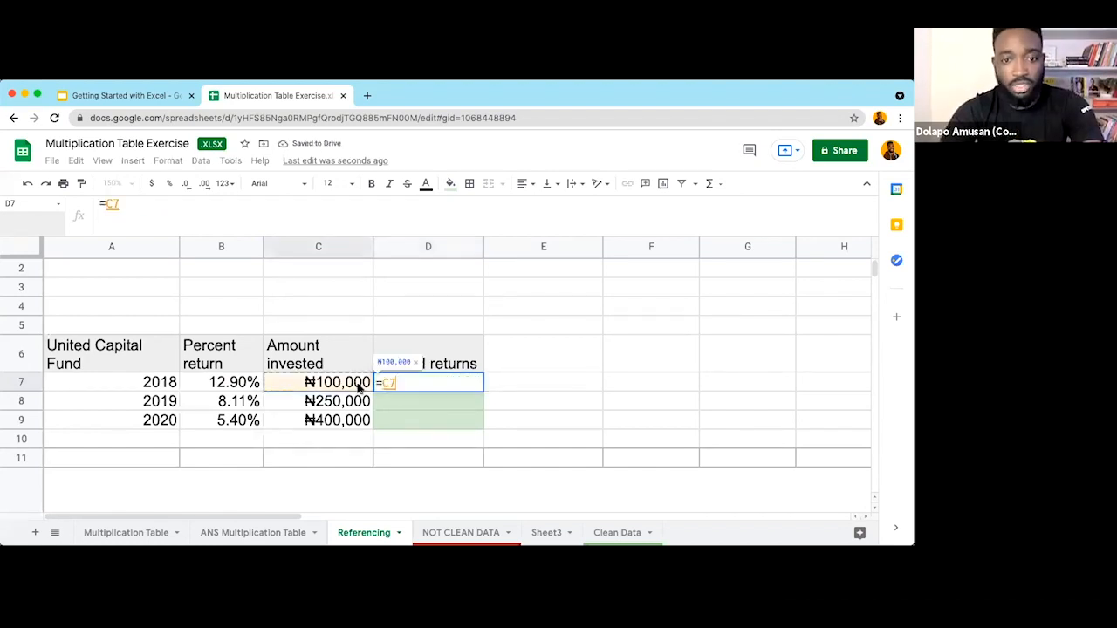
{"action": "type", "text": "*"}
{"action": "left_click", "coordinate": [242, 381]}
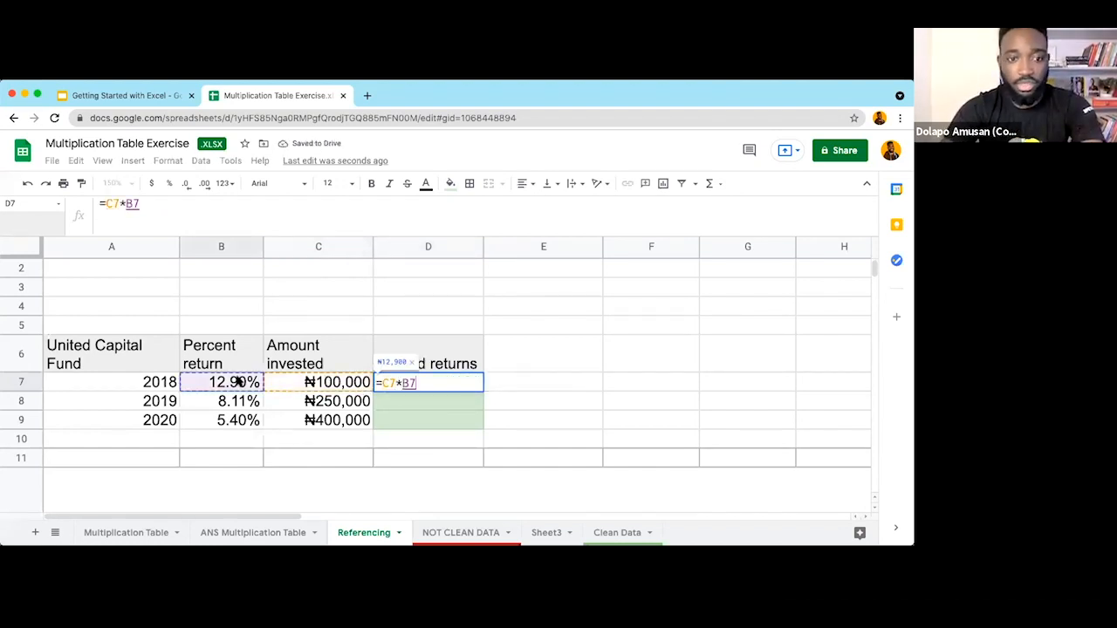
{"action": "key", "text": "Return"}
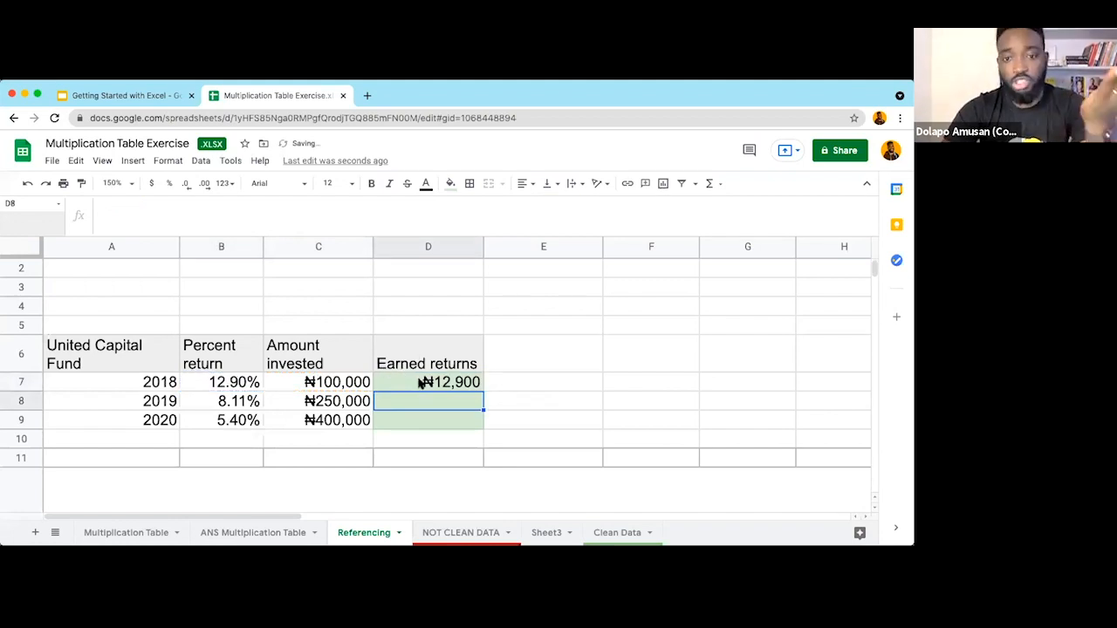
{"action": "left_click", "coordinate": [423, 384]}
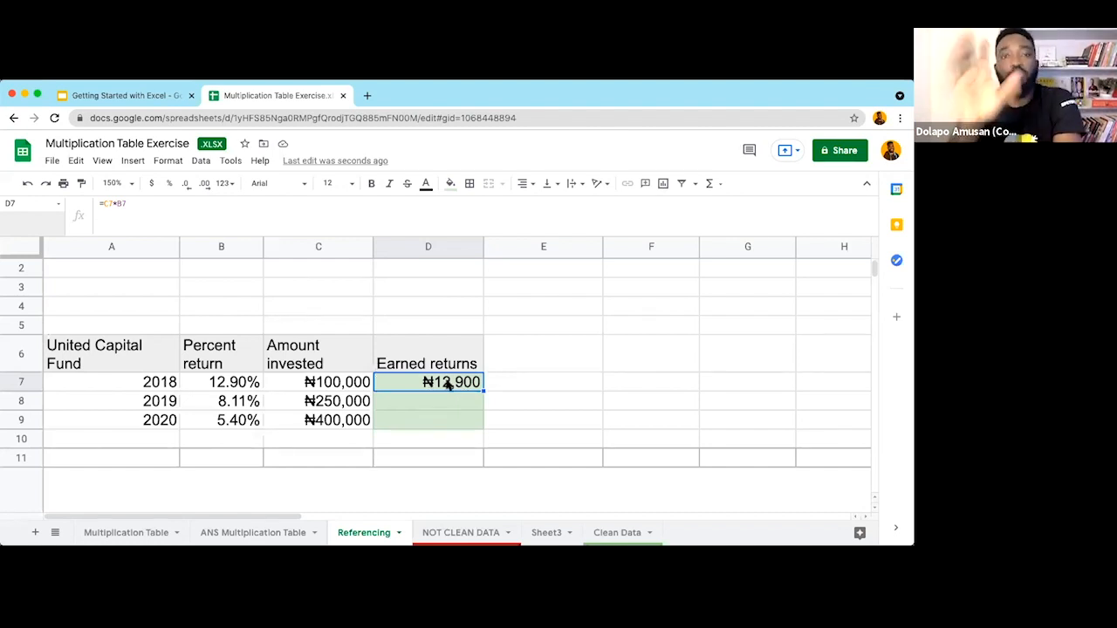
Step: Review the 2019 and 2020 percent returns and amounts invested, then go to the Clean Data sheet
{"action": "left_click", "coordinate": [428, 406]}
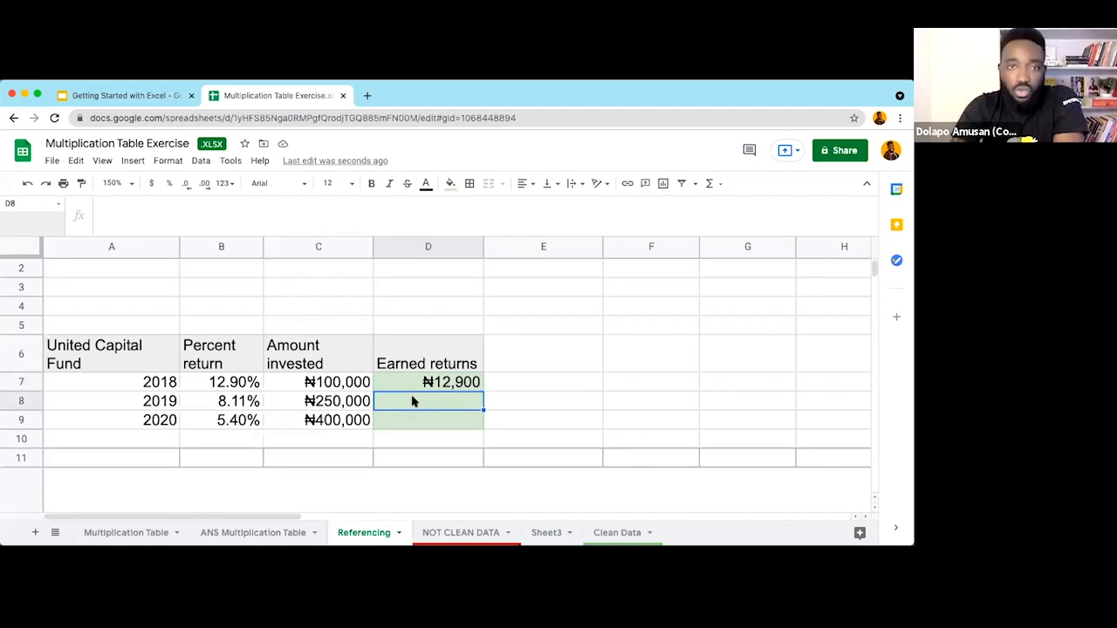
{"action": "left_click", "coordinate": [251, 407]}
{"action": "left_click", "coordinate": [288, 404]}
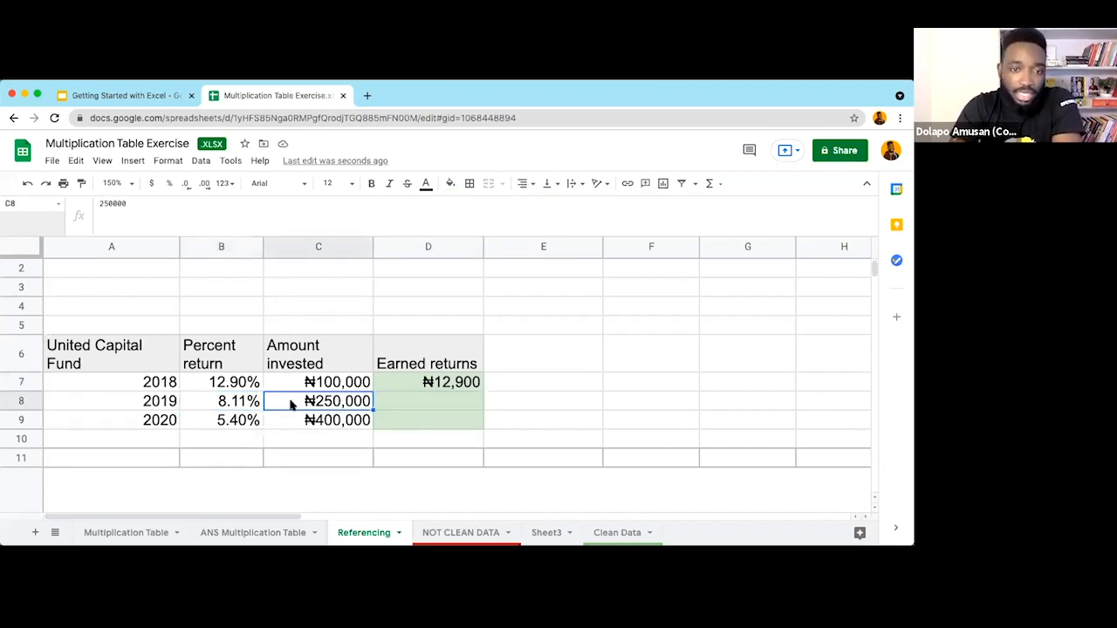
{"action": "left_click", "coordinate": [242, 422]}
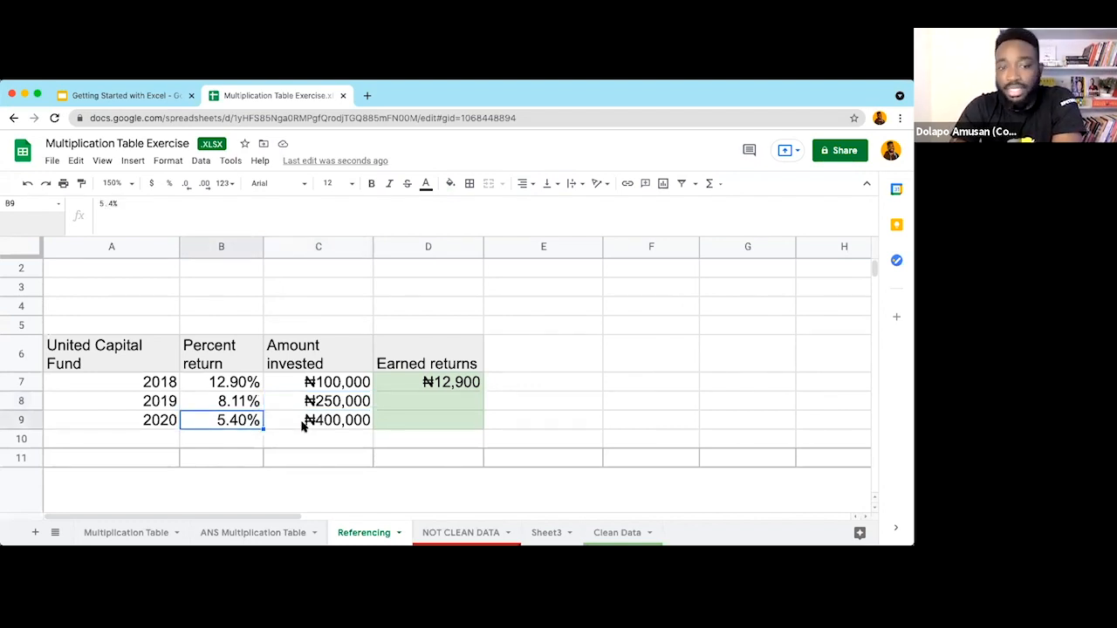
{"action": "left_click", "coordinate": [304, 423]}
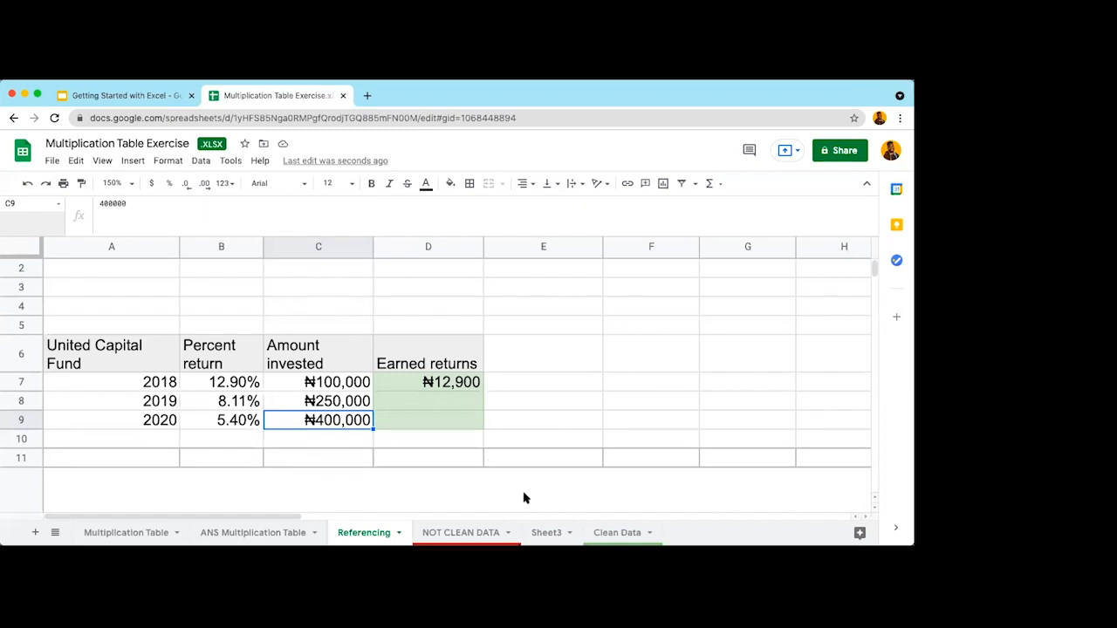
{"action": "left_click", "coordinate": [601, 534]}
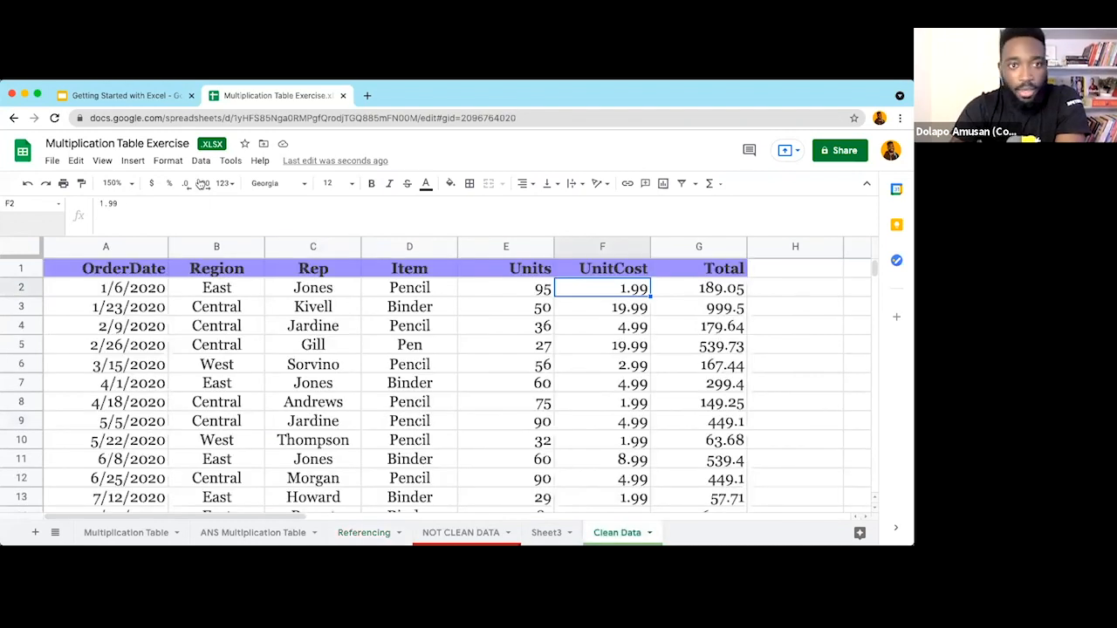
Step: Zoom to 125% and clear the existing Total values from G2 down
{"action": "left_click", "coordinate": [103, 163]}
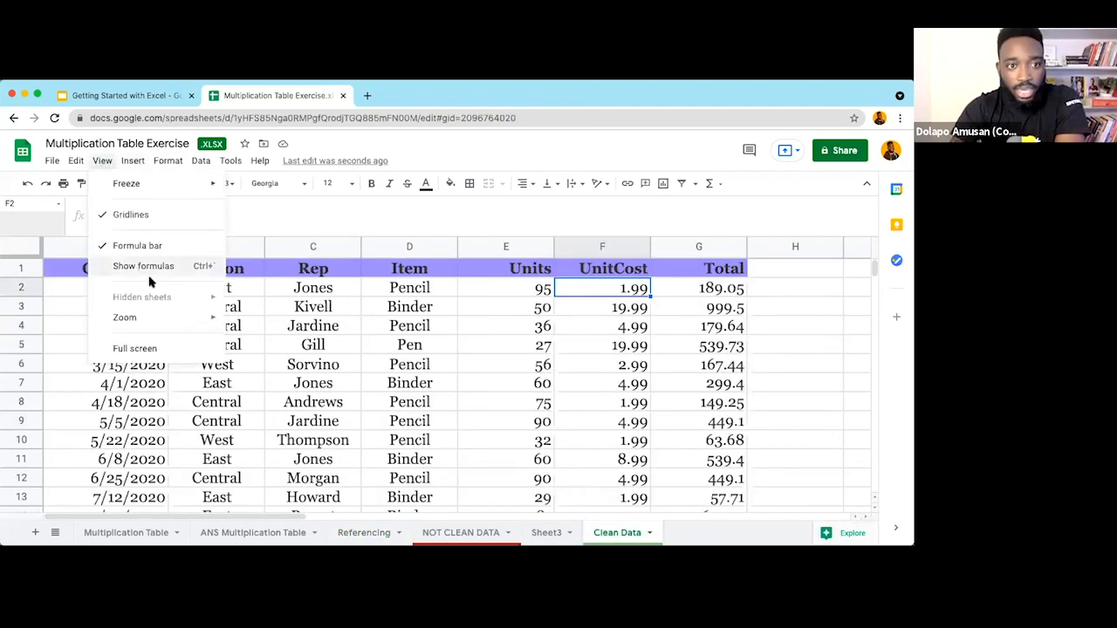
{"action": "mouse_move", "coordinate": [157, 318]}
{"action": "left_click", "coordinate": [257, 402]}
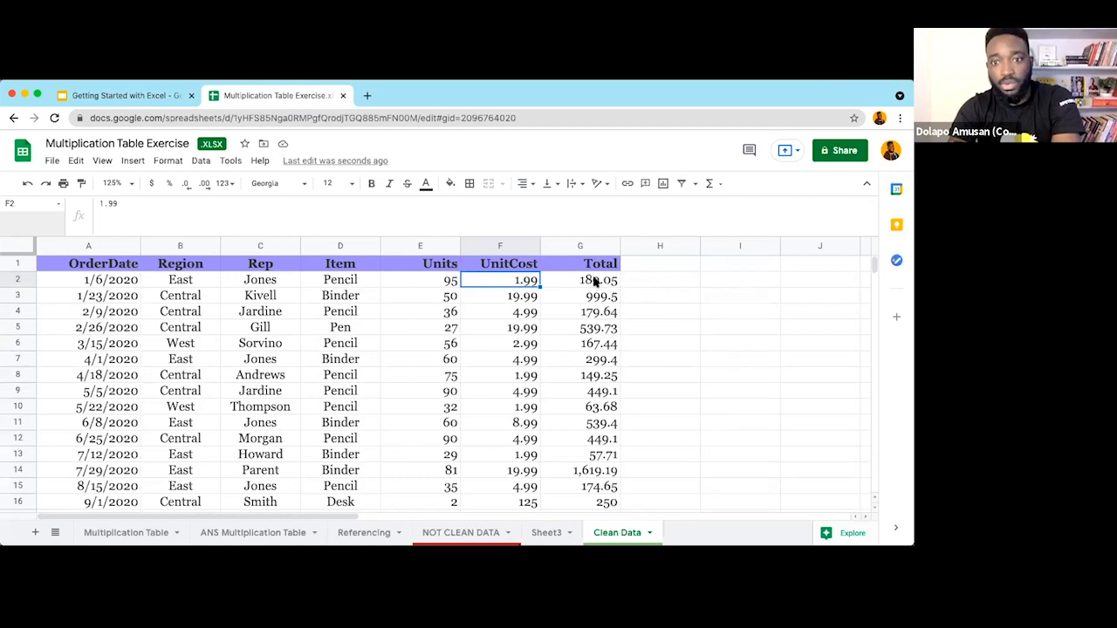
{"action": "left_click", "coordinate": [590, 280]}
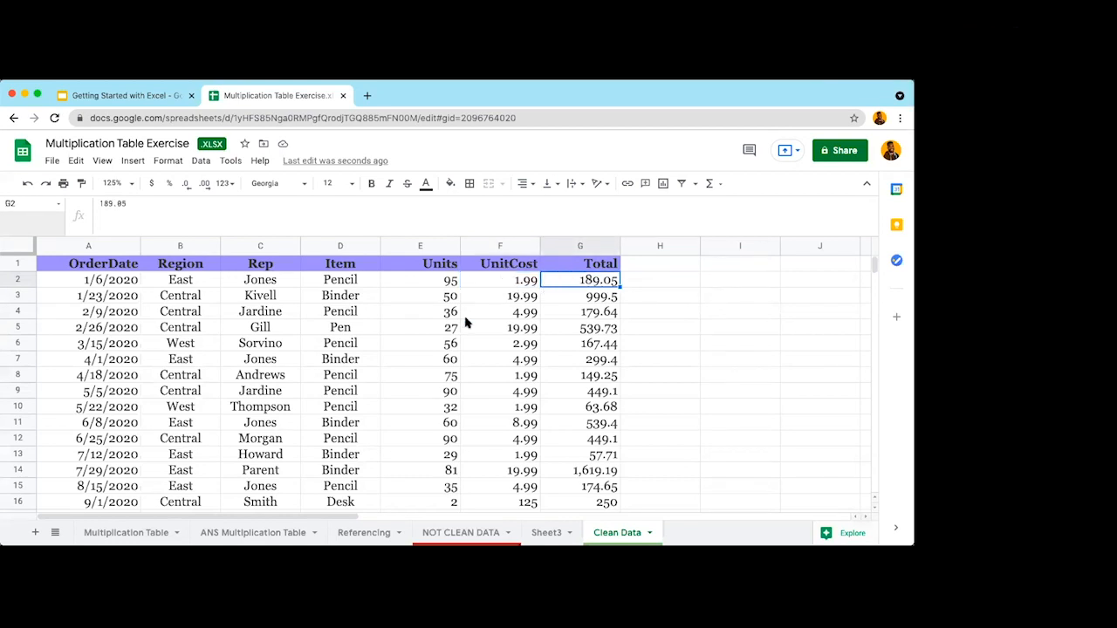
{"action": "key", "text": "Right"}
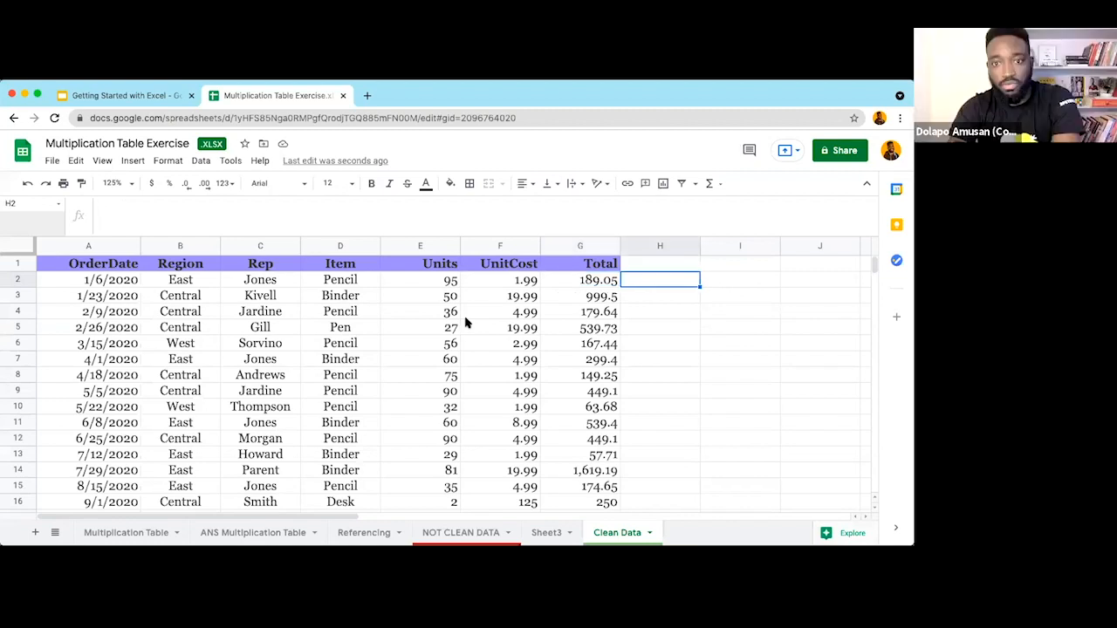
{"action": "key", "text": "Left"}
{"action": "key", "text": "super+z"}
Step: Enter =E2*F2 in G2 for a Total of 189.05, plus a trial Total formula in G3
{"action": "type", "text": "="}
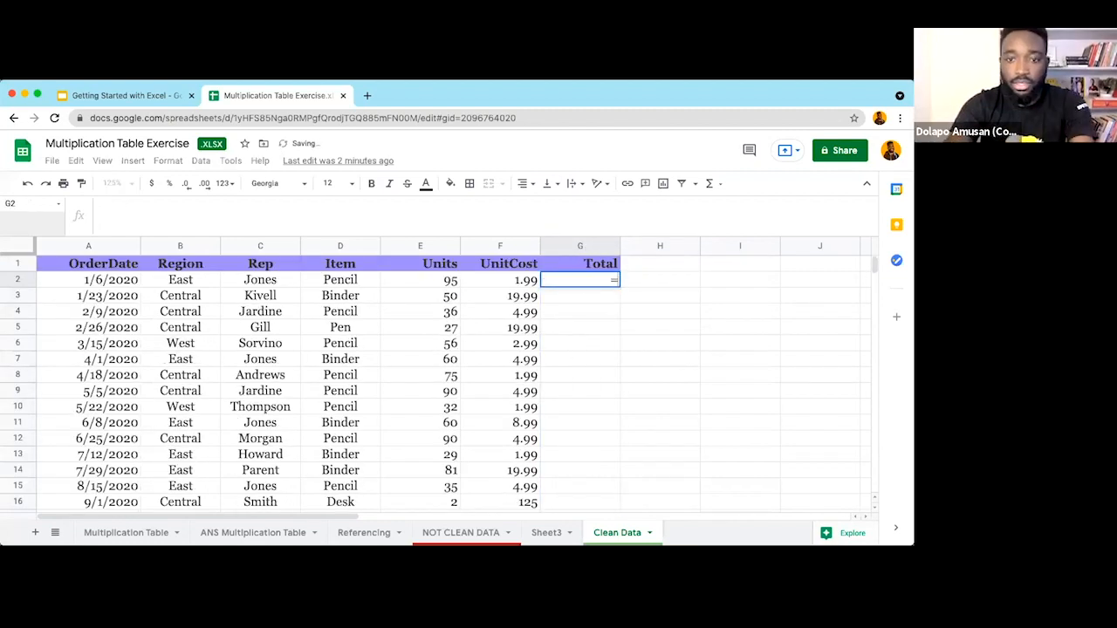
{"action": "left_click", "coordinate": [440, 279]}
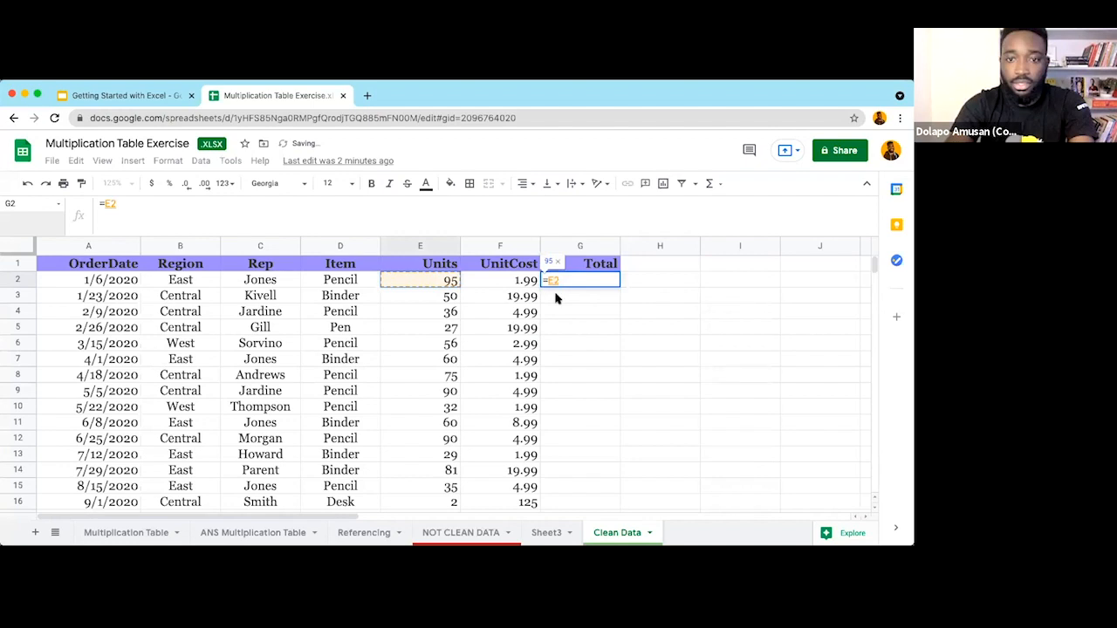
{"action": "type", "text": "*"}
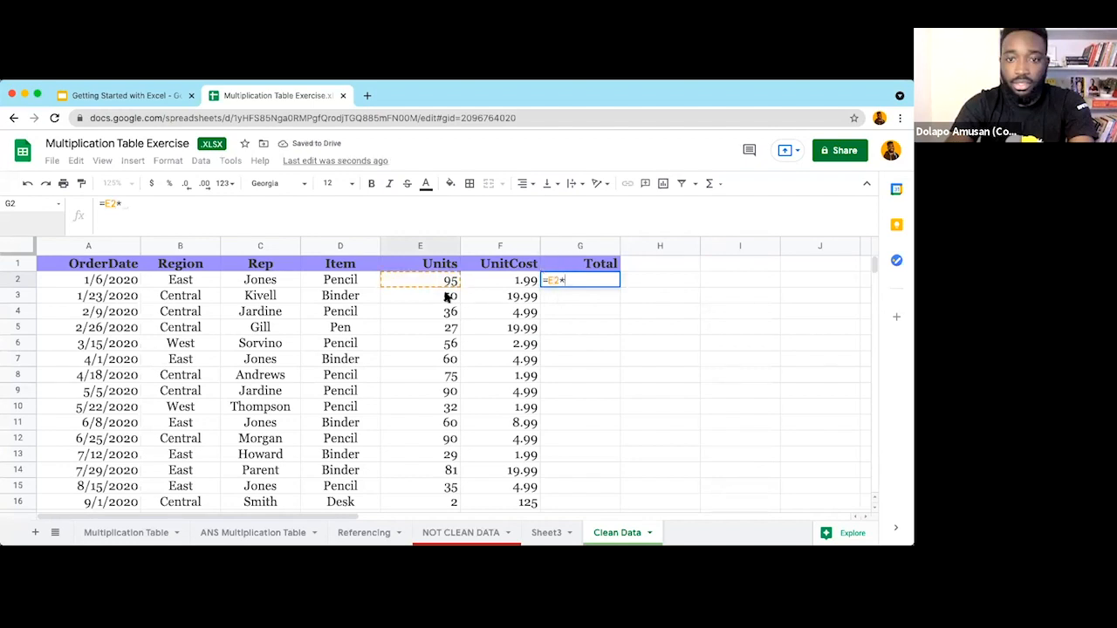
{"action": "key", "text": "Left"}
{"action": "key", "text": "Return"}
{"action": "type", "text": "="}
{"action": "left_click", "coordinate": [449, 298]}
{"action": "type", "text": "*"}
{"action": "left_click", "coordinate": [493, 300]}
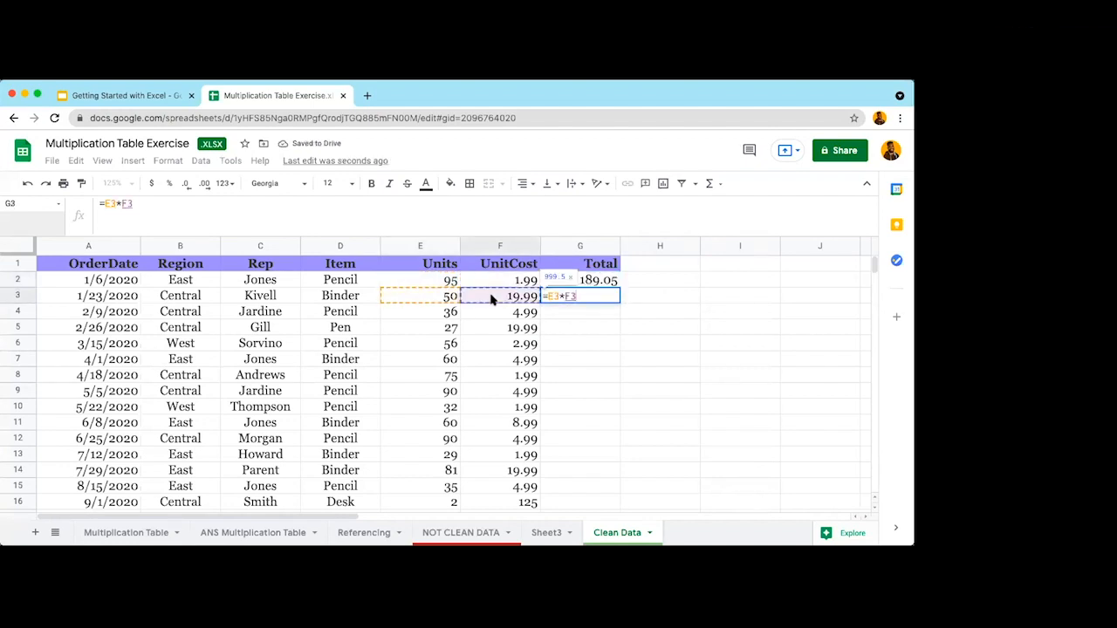
{"action": "key", "text": "Return"}
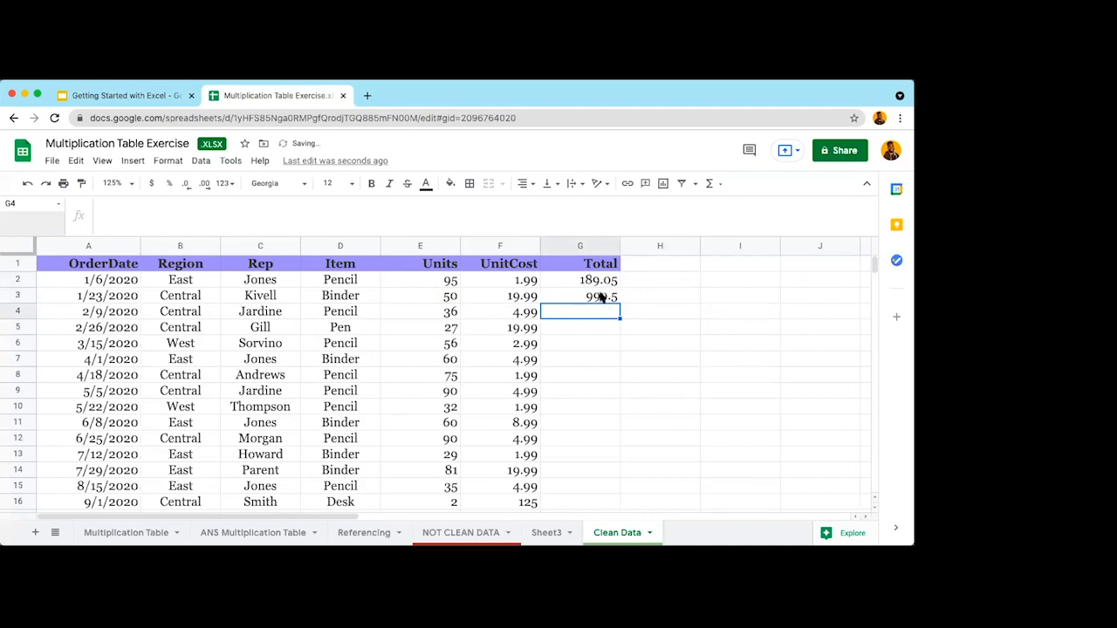
Step: Delete the trial Total from G3, leaving only G2's formula
{"action": "scroll", "coordinate": [591, 347], "scroll_direction": "down", "scroll_amount": 2}
{"action": "scroll", "coordinate": [591, 348], "scroll_direction": "down", "scroll_amount": 6}
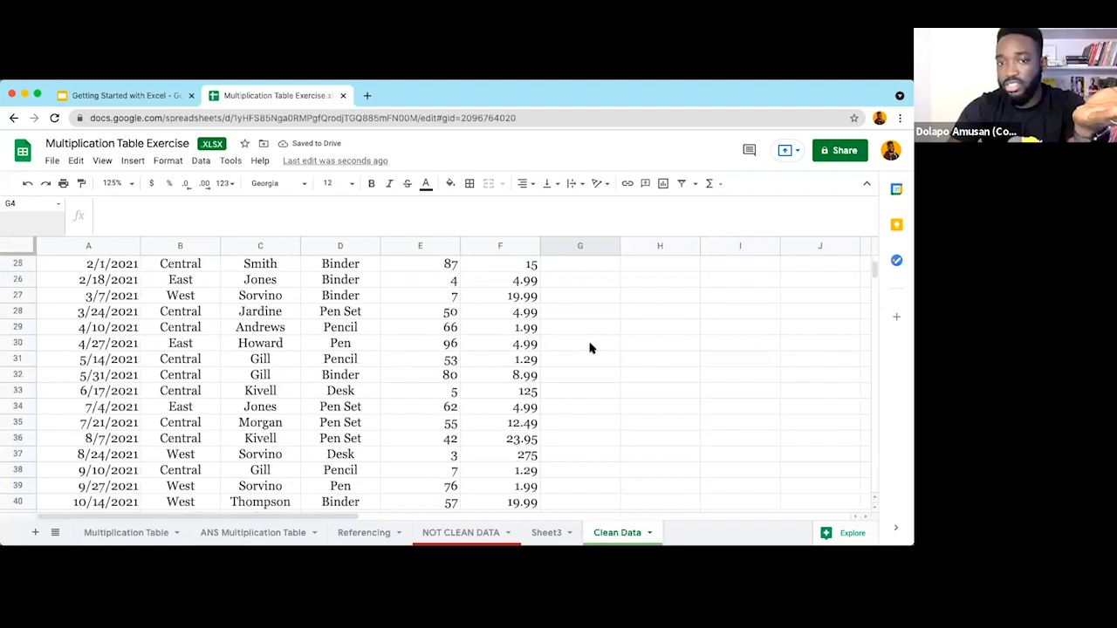
{"action": "scroll", "coordinate": [589, 348], "scroll_direction": "up", "scroll_amount": 8}
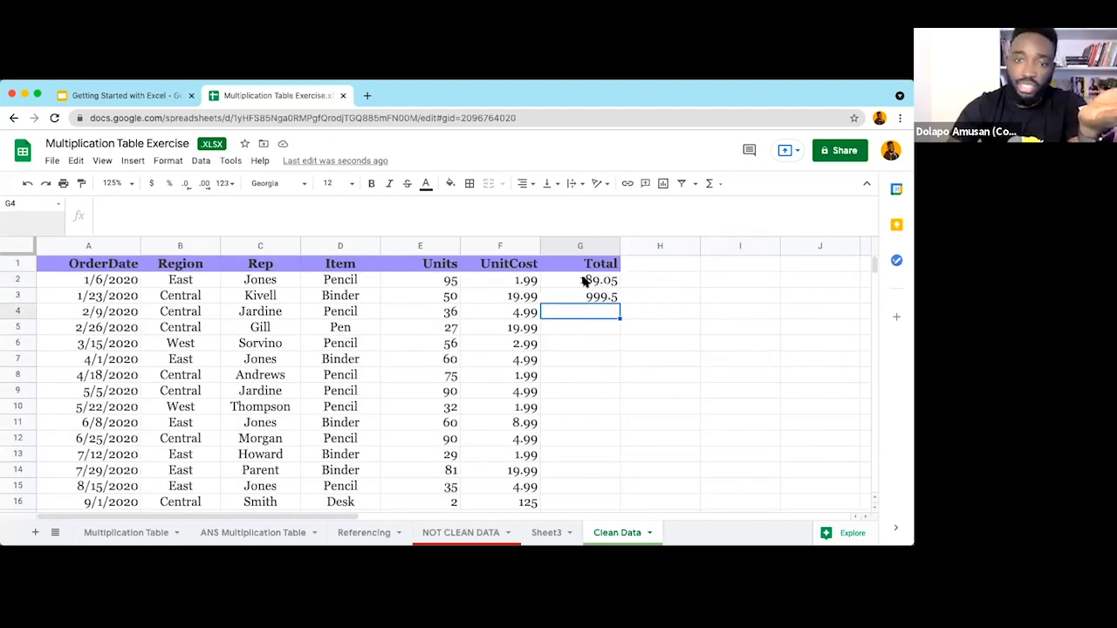
{"action": "key", "text": "Up"}
{"action": "key", "text": "Delete"}
{"action": "key", "text": "Up"}
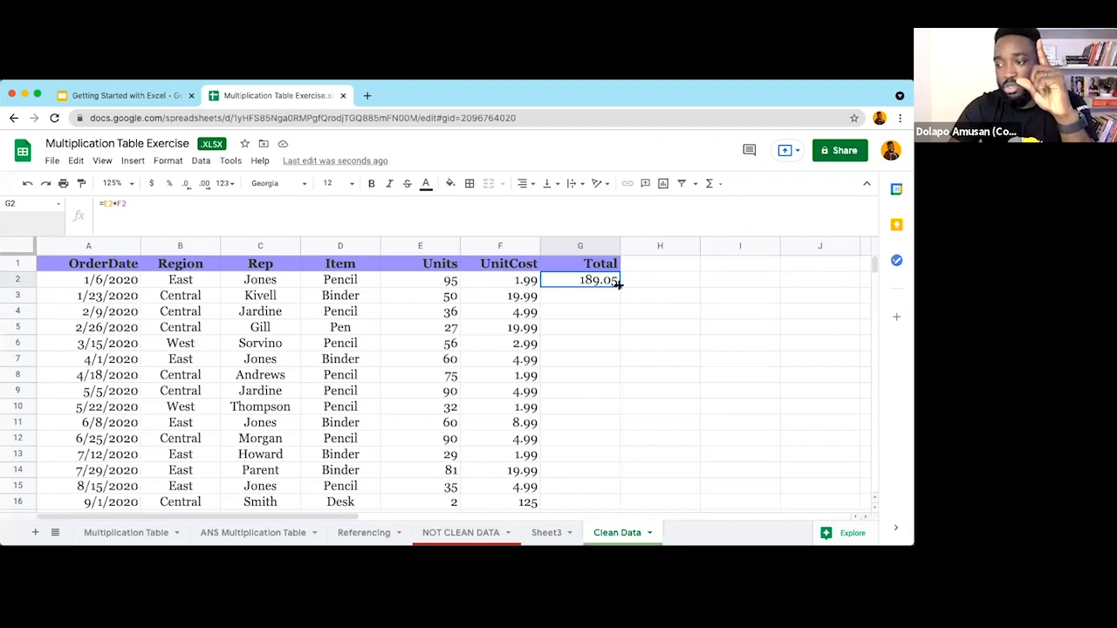
Step: Zoom the Clean Data sheet to 200%
{"action": "left_click", "coordinate": [104, 161]}
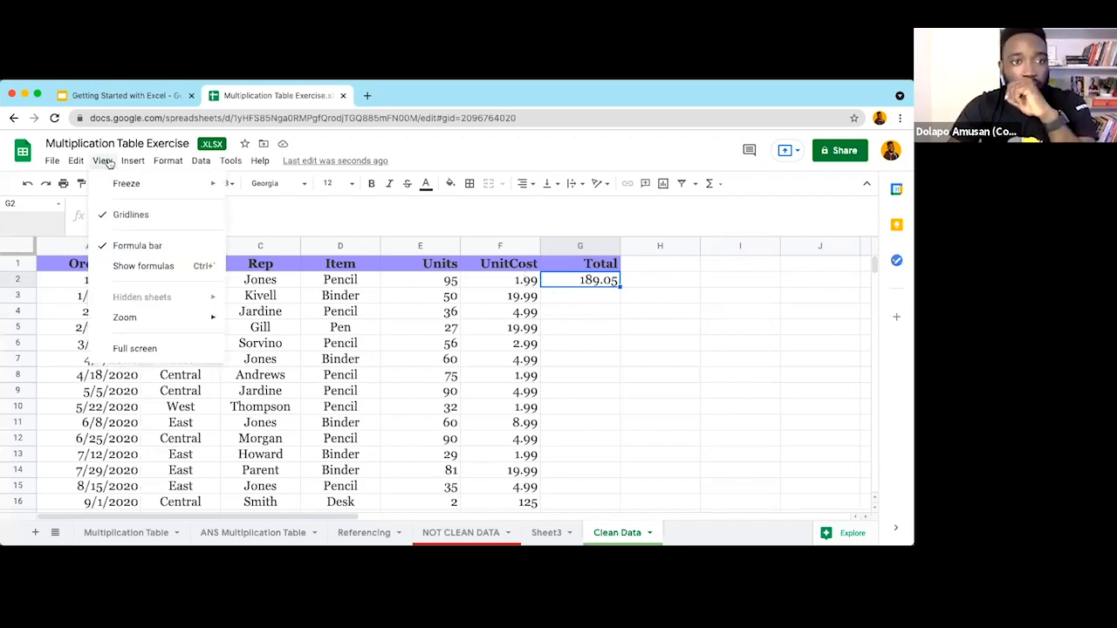
{"action": "mouse_move", "coordinate": [198, 322]}
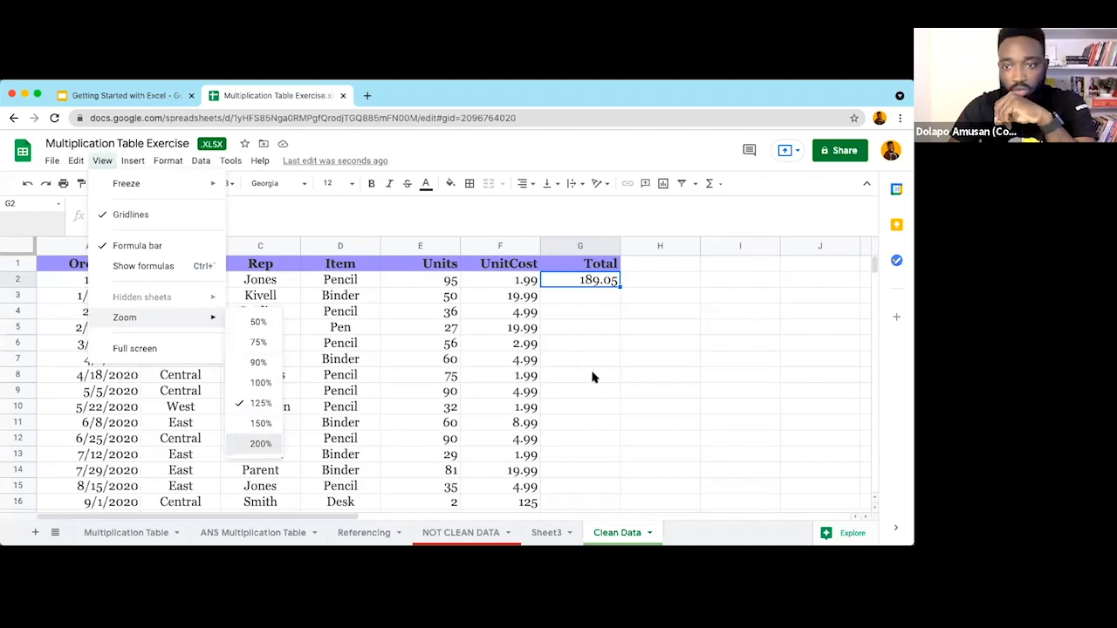
{"action": "scroll", "coordinate": [590, 376], "scroll_direction": "right", "scroll_amount": 6}
{"action": "scroll", "coordinate": [475, 338], "scroll_direction": "left", "scroll_amount": 2}
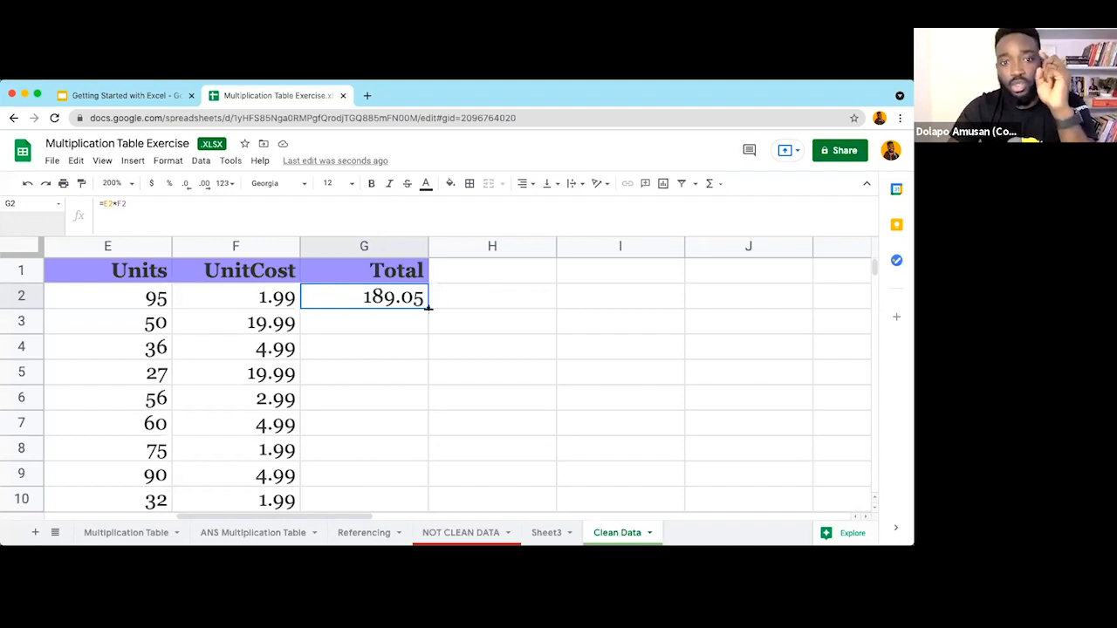
Step: Fill the Total formula down to row 44, giving 999.5, 179.64, 539.73 and onward
{"action": "double_click", "coordinate": [427, 308]}
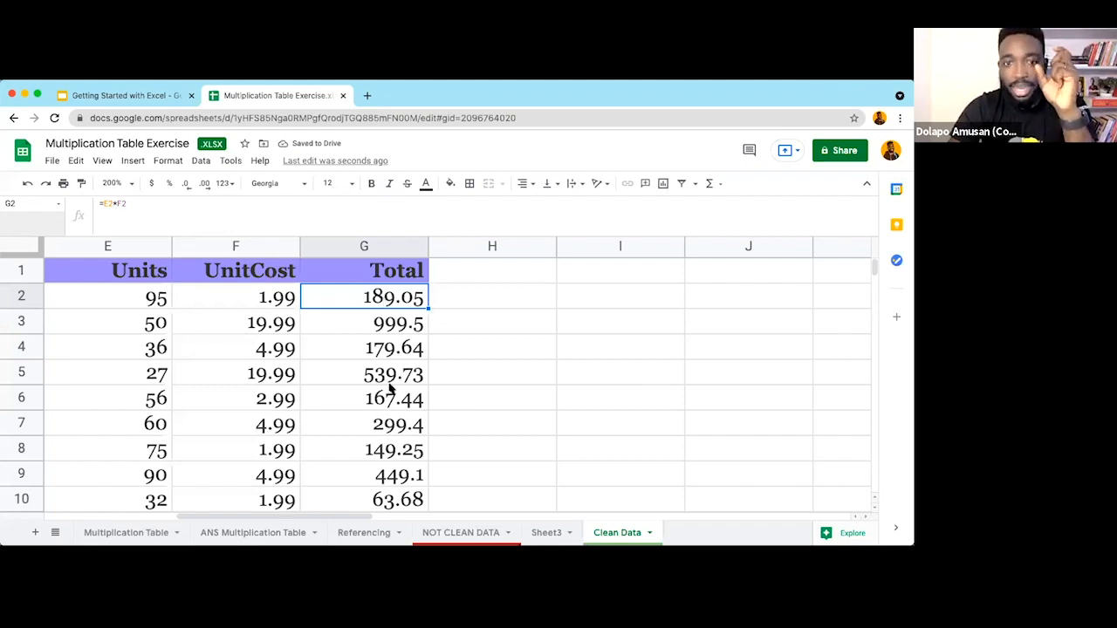
{"action": "scroll", "coordinate": [390, 390], "scroll_direction": "down", "scroll_amount": 5}
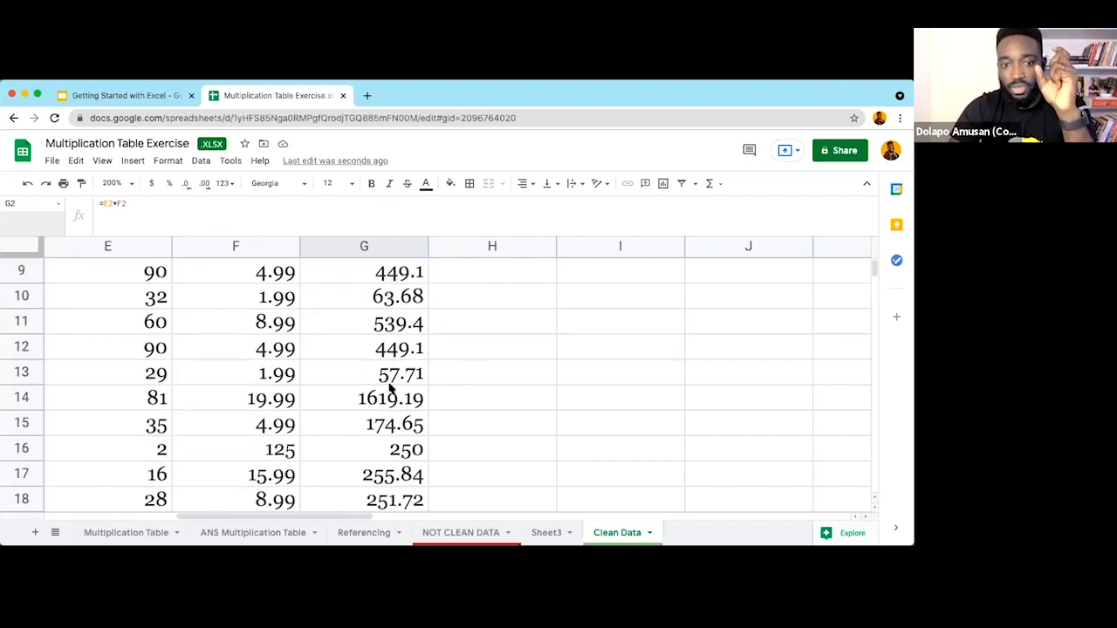
{"action": "scroll", "coordinate": [390, 390], "scroll_direction": "down", "scroll_amount": 9}
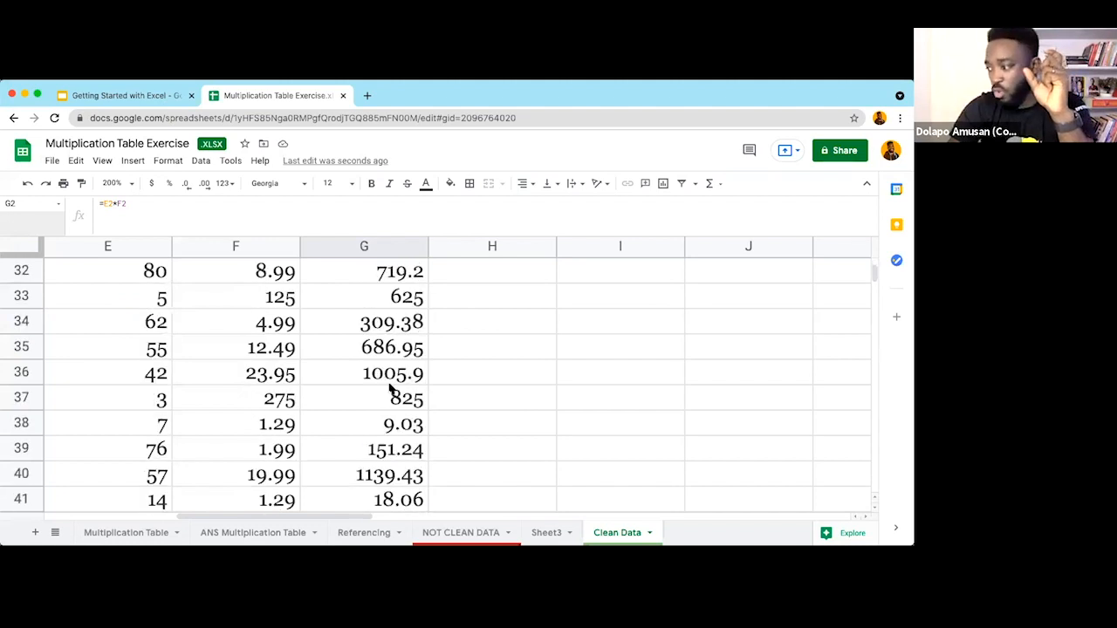
{"action": "scroll", "coordinate": [390, 390], "scroll_direction": "down", "scroll_amount": 1}
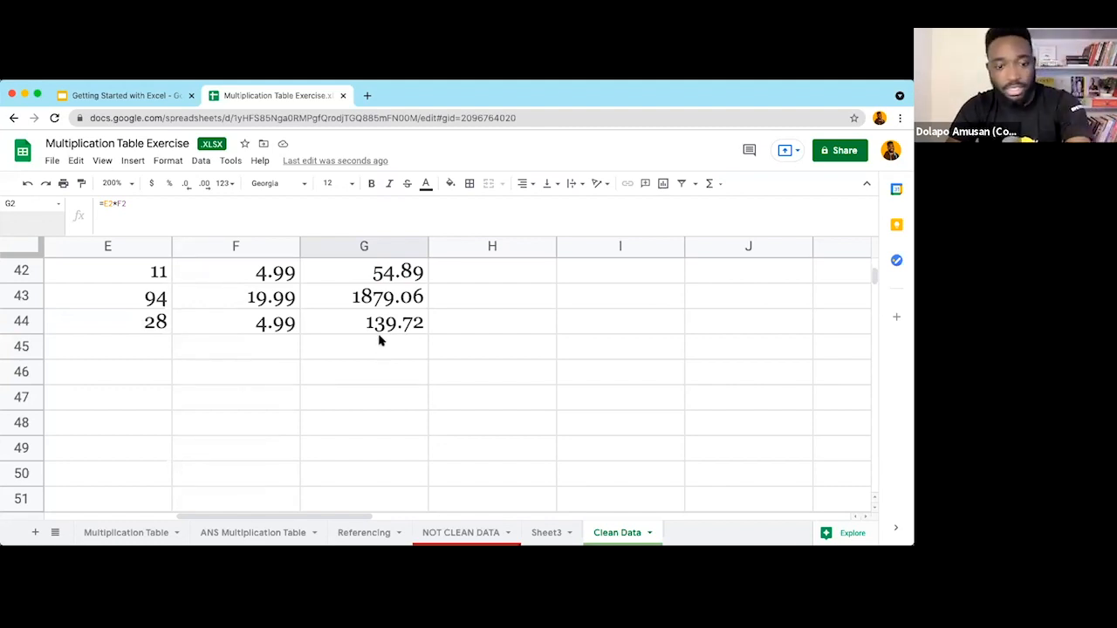
{"action": "key", "text": "super+z"}
{"action": "scroll", "coordinate": [380, 340], "scroll_direction": "up", "scroll_amount": 15}
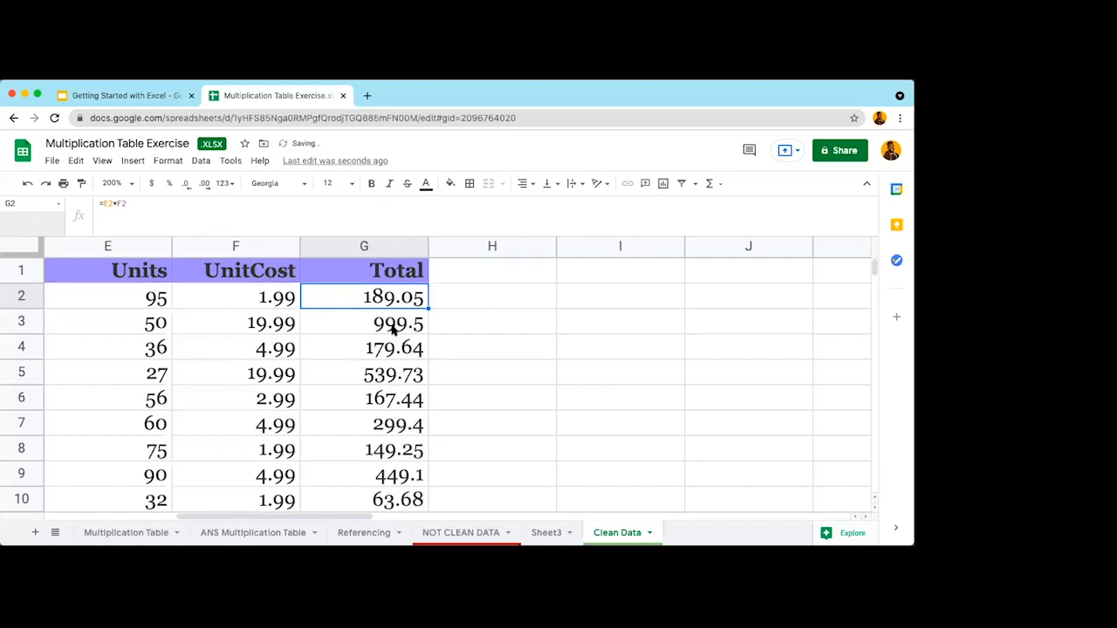
Step: Clear all the filled Total values below G2
{"action": "left_click", "coordinate": [393, 327]}
{"action": "key", "text": "super+shift+Down"}
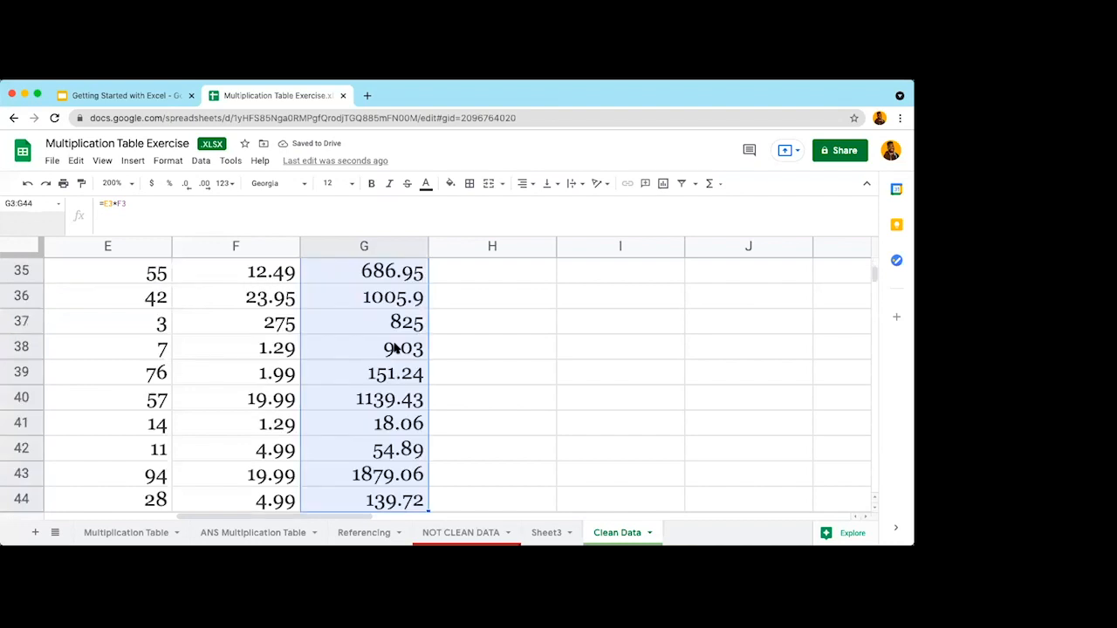
{"action": "key", "text": "Delete"}
{"action": "scroll", "coordinate": [366, 347], "scroll_direction": "up", "scroll_amount": 10}
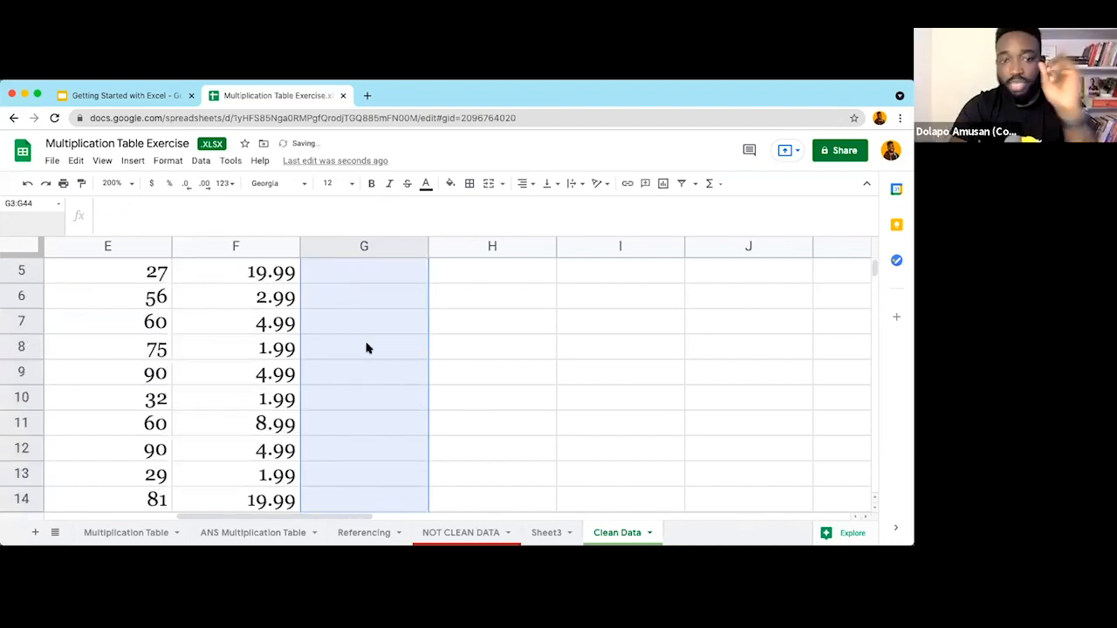
{"action": "scroll", "coordinate": [367, 347], "scroll_direction": "up", "scroll_amount": 2}
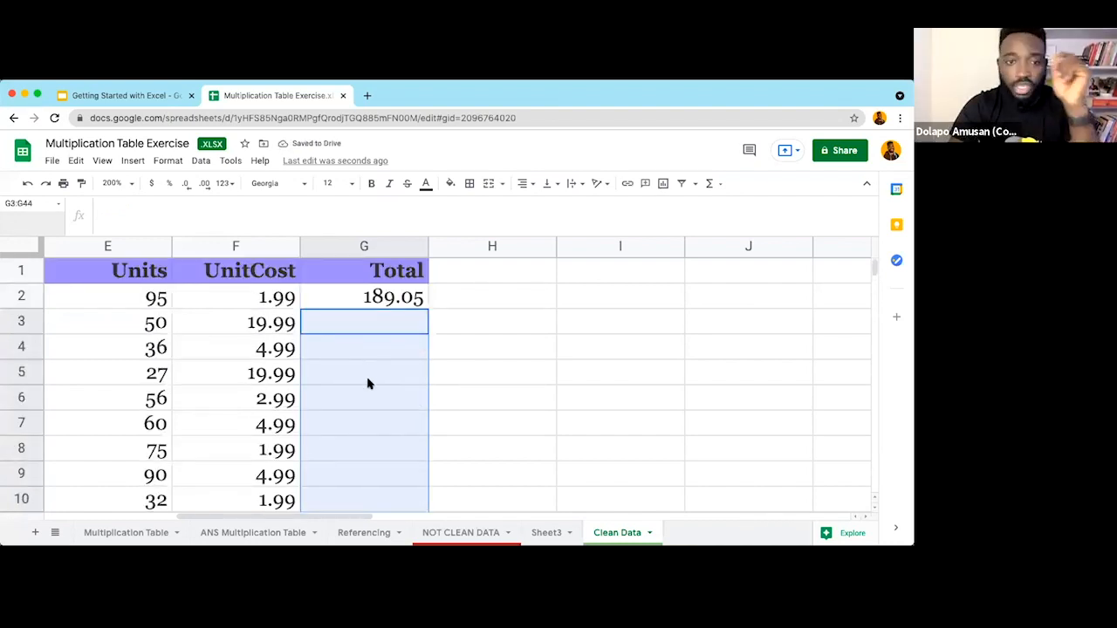
{"action": "left_click", "coordinate": [368, 384]}
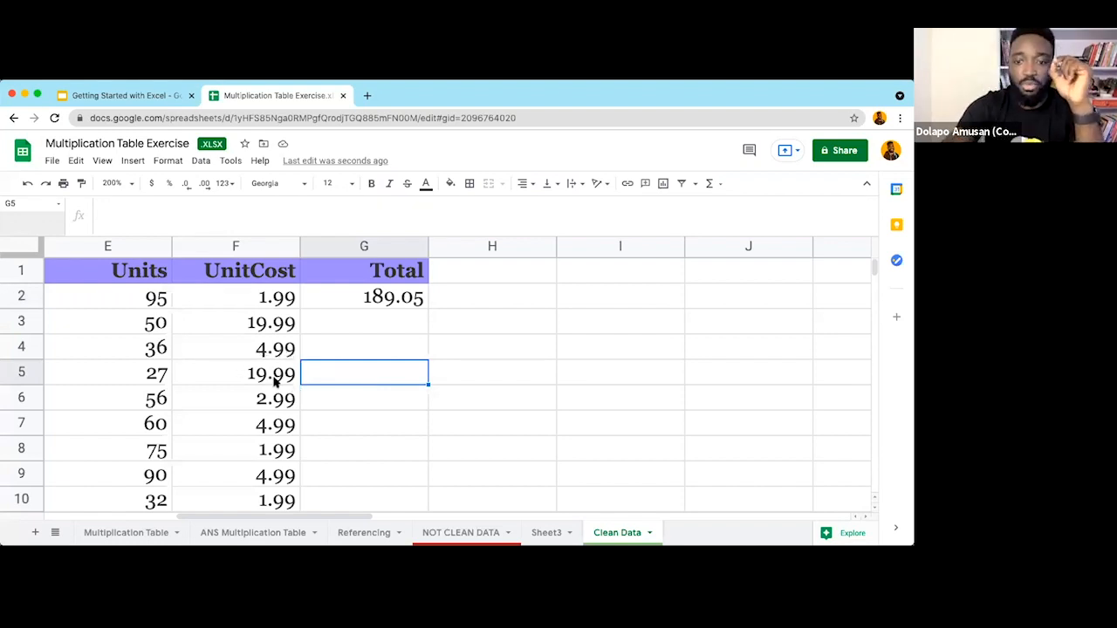
Step: Delete the unit costs in F4 and F8 so both cells are blank
{"action": "key", "text": "Left"}
{"action": "key", "text": "Up"}
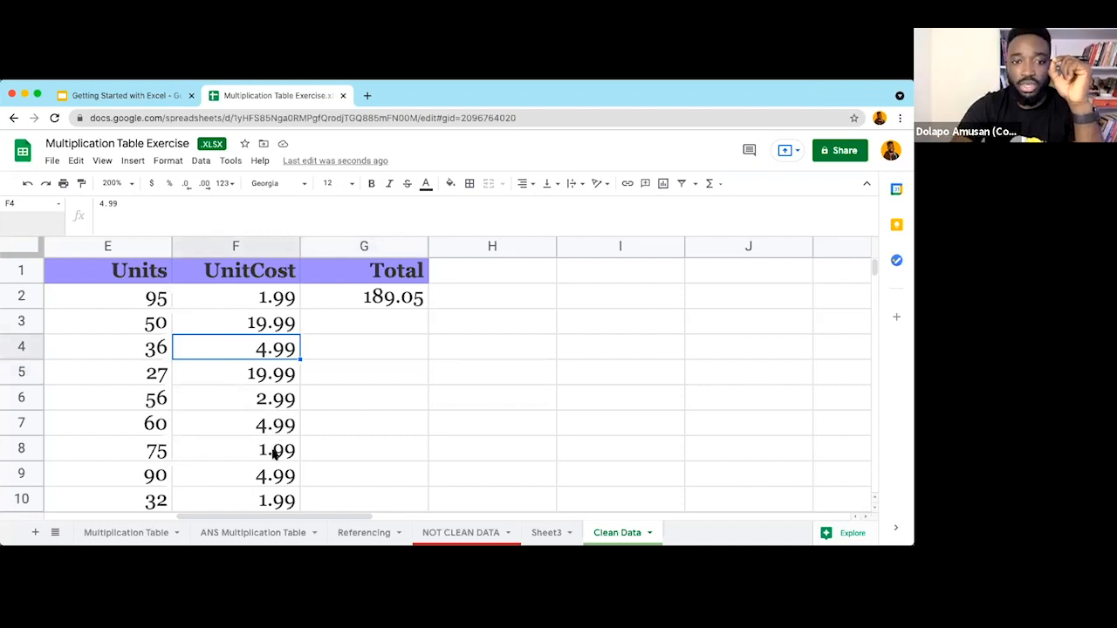
{"action": "key", "text": "Delete"}
{"action": "key", "text": "Down"}
{"action": "key", "text": "Down"}
{"action": "key", "text": "Down"}
{"action": "key", "text": "Down"}
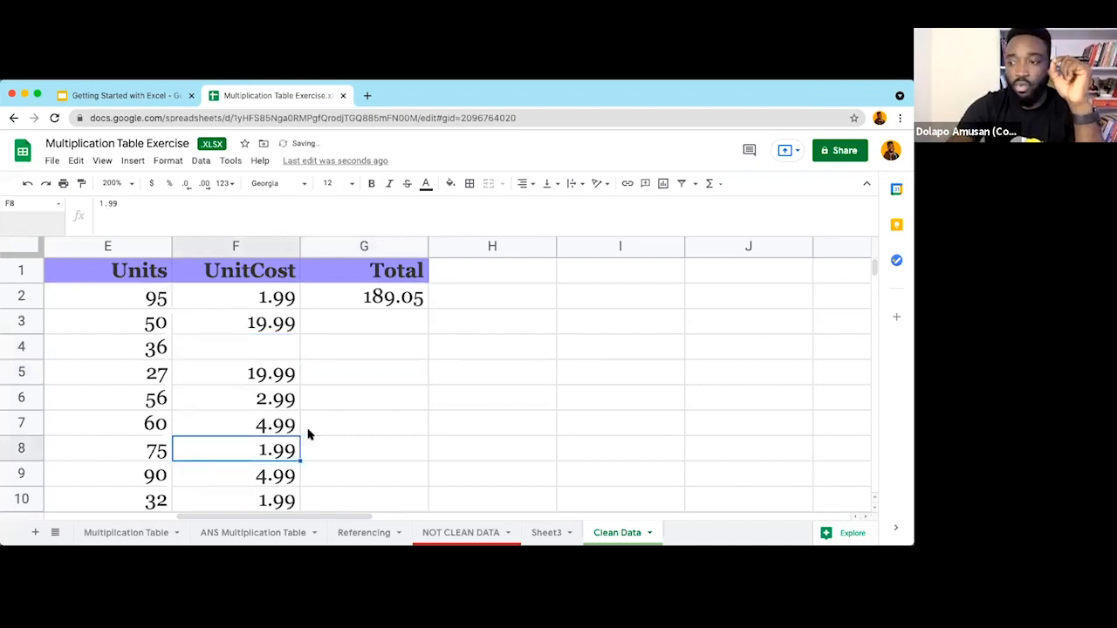
{"action": "key", "text": "Delete"}
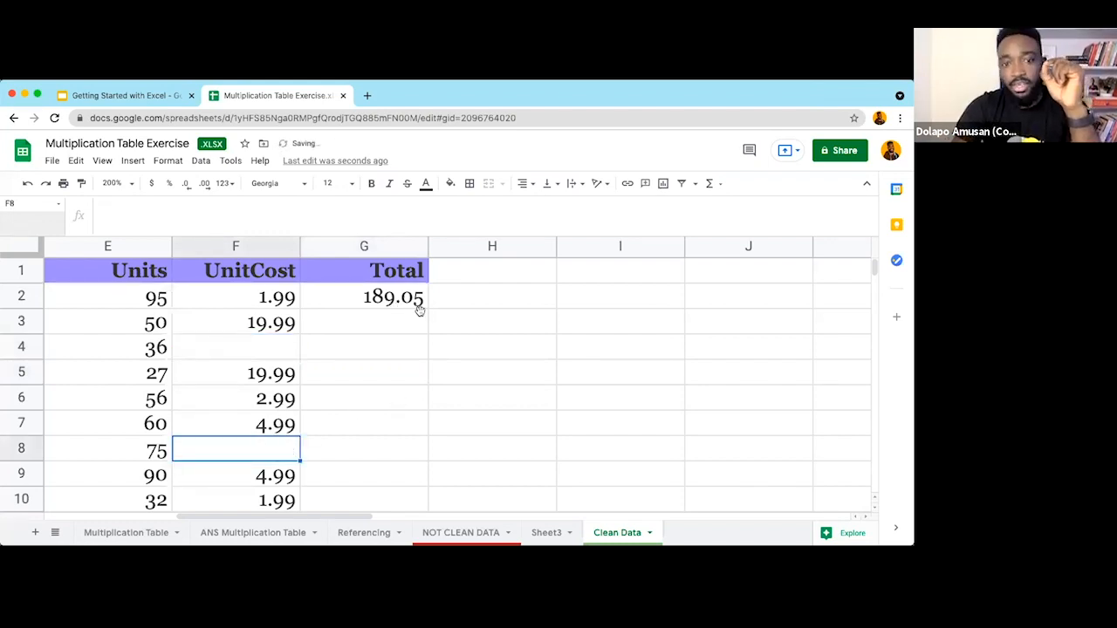
{"action": "left_click", "coordinate": [422, 306]}
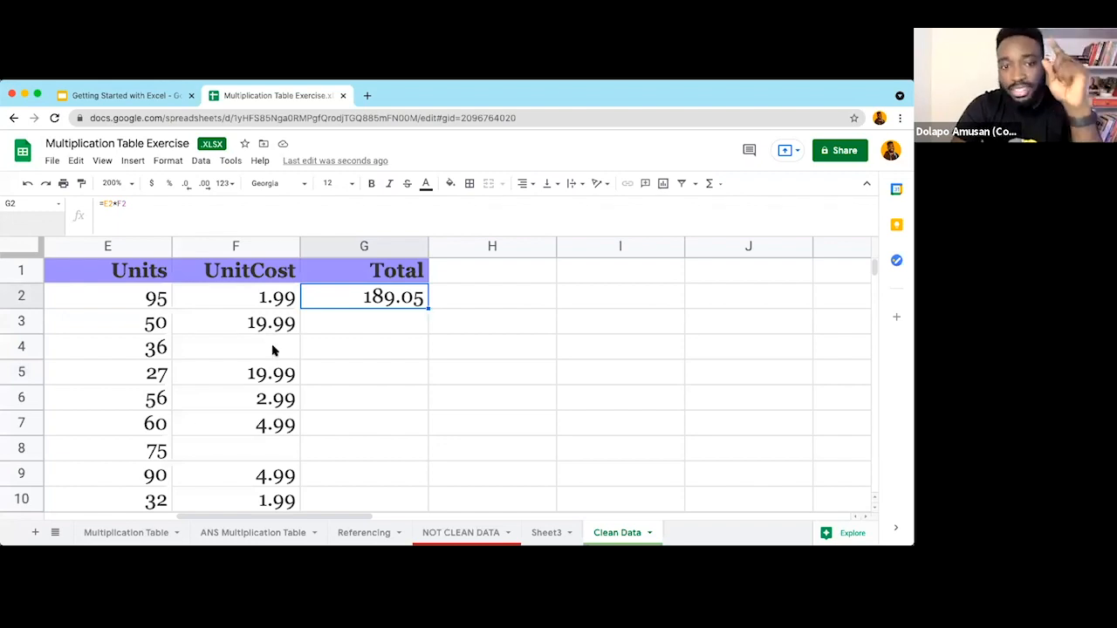
{"action": "left_click", "coordinate": [244, 350]}
{"action": "left_click", "coordinate": [253, 440]}
{"action": "left_click", "coordinate": [248, 354]}
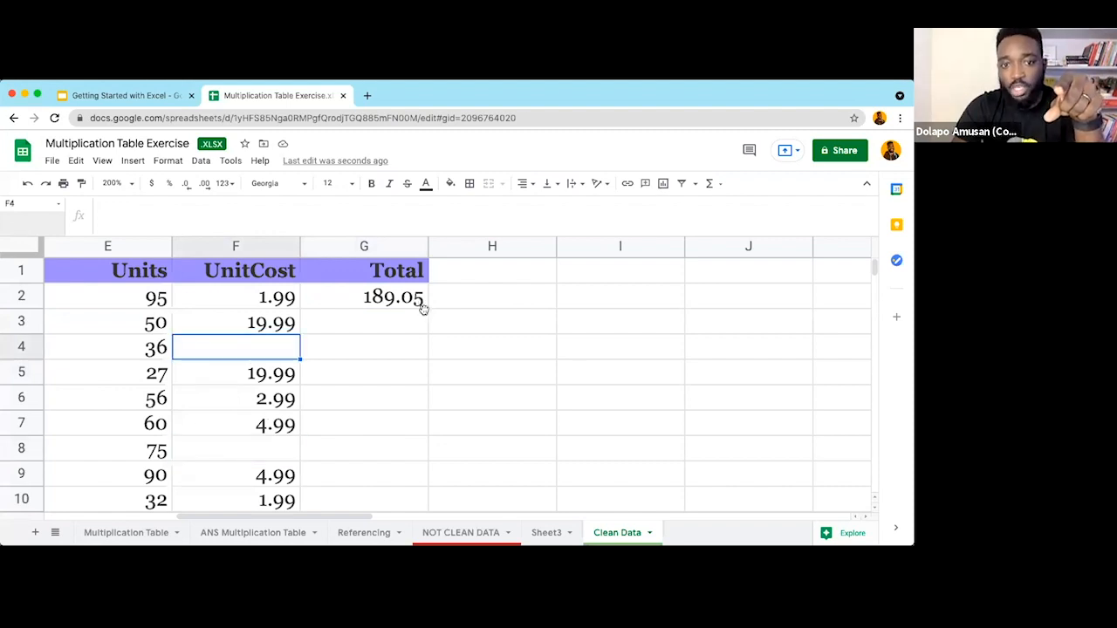
{"action": "left_click", "coordinate": [426, 304]}
{"action": "double_click", "coordinate": [426, 305]}
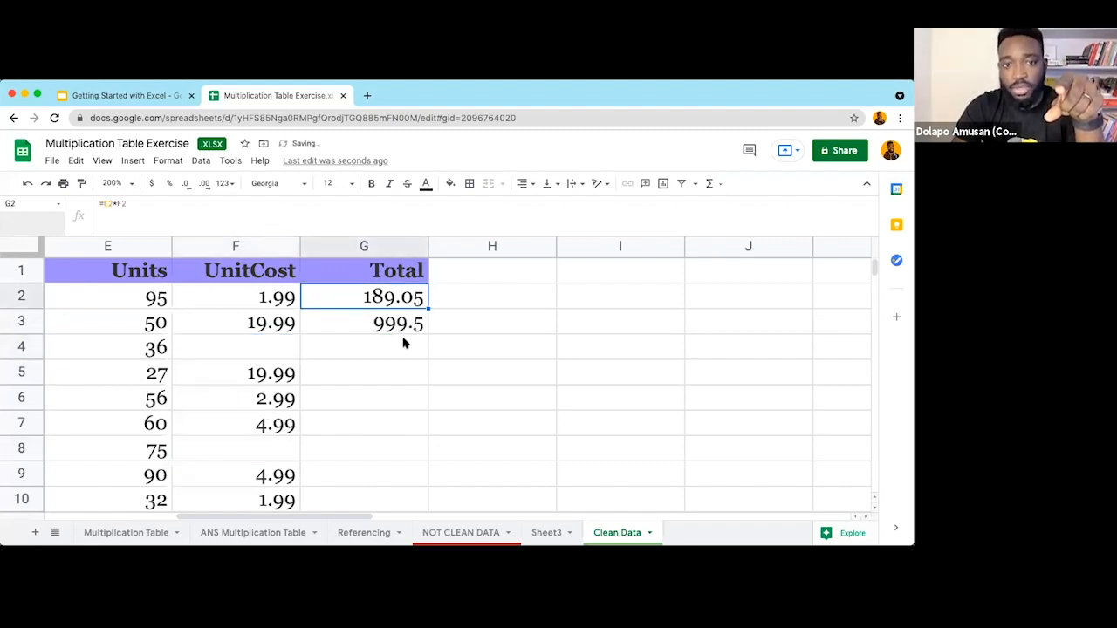
{"action": "left_click", "coordinate": [276, 345]}
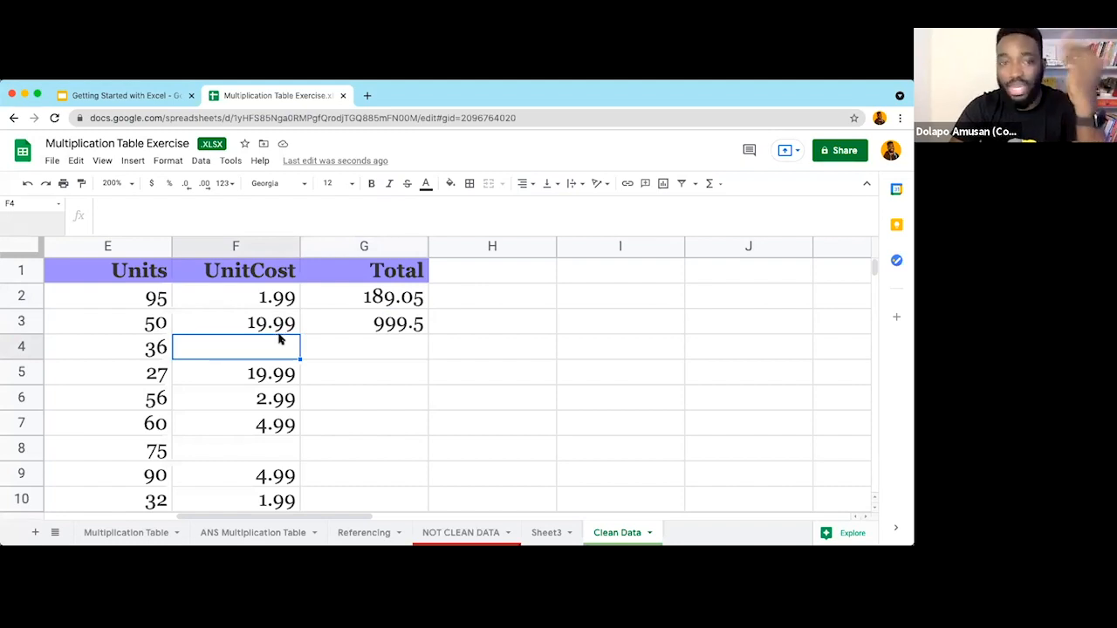
{"action": "left_click", "coordinate": [424, 335]}
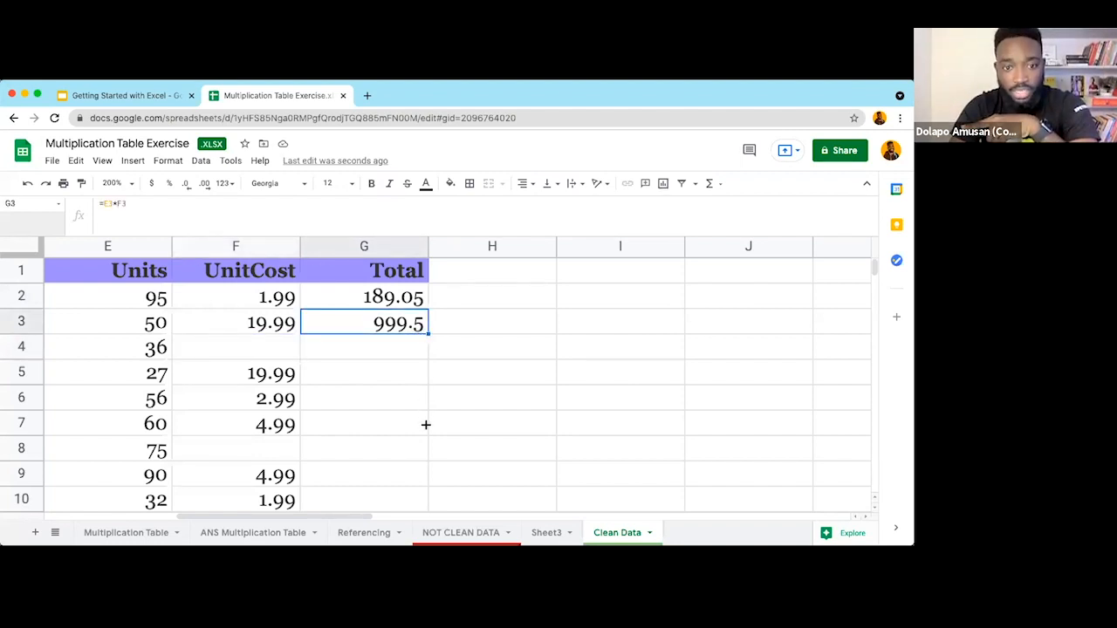
{"action": "left_click_drag", "start_coordinate": [379, 402], "coordinate": [399, 427]}
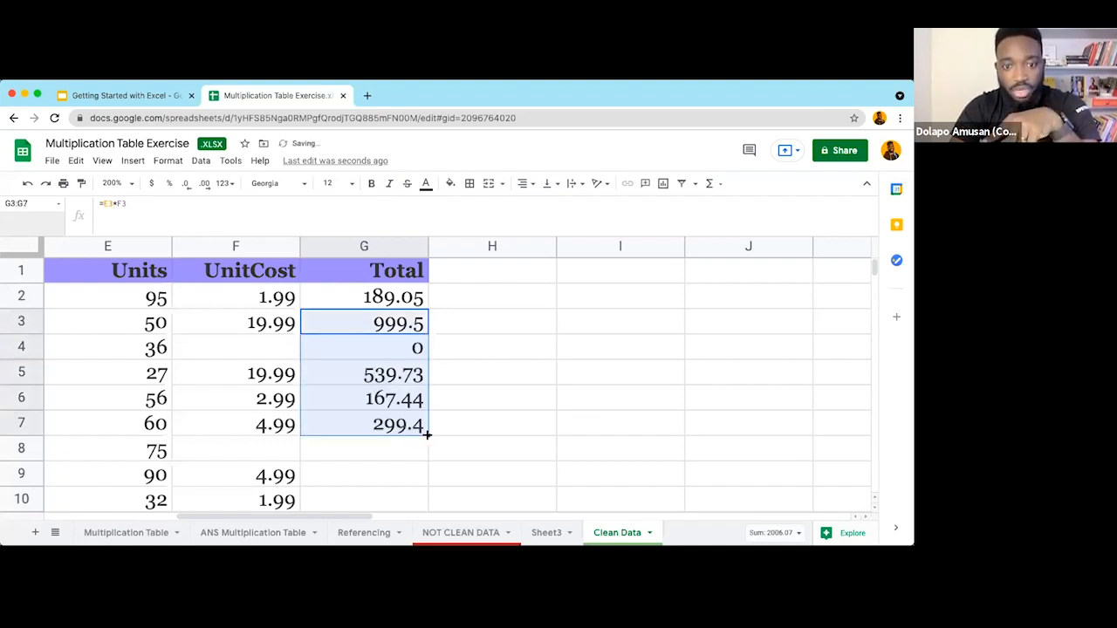
{"action": "left_click", "coordinate": [424, 431]}
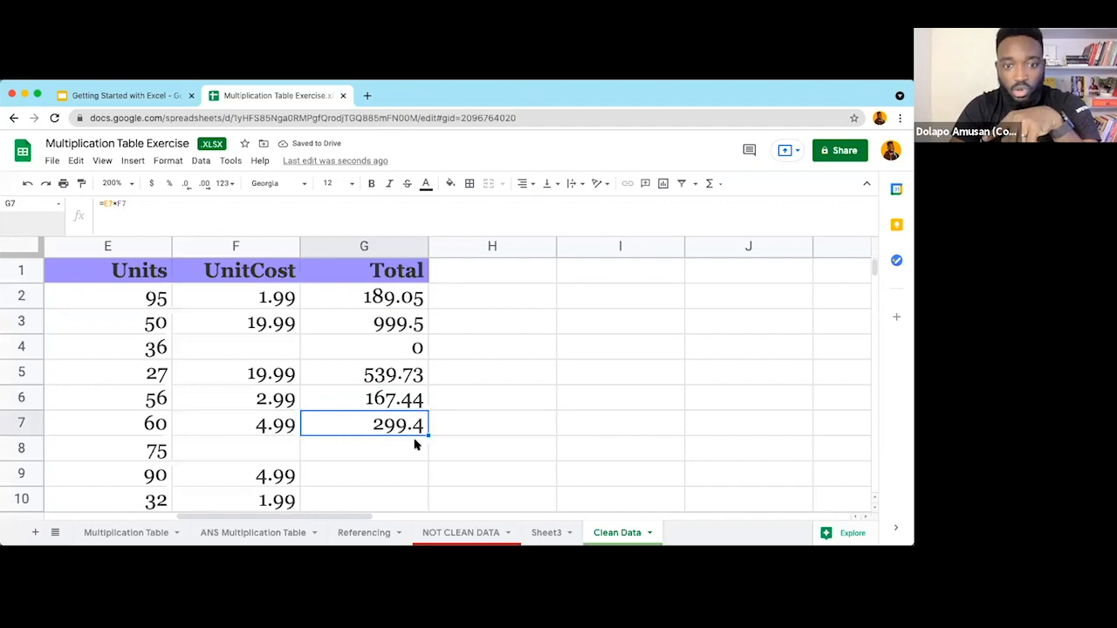
{"action": "scroll", "coordinate": [428, 384], "scroll_direction": "down", "scroll_amount": 2}
{"action": "left_click_drag", "start_coordinate": [427, 429], "coordinate": [410, 432]}
{"action": "left_click", "coordinate": [390, 449]}
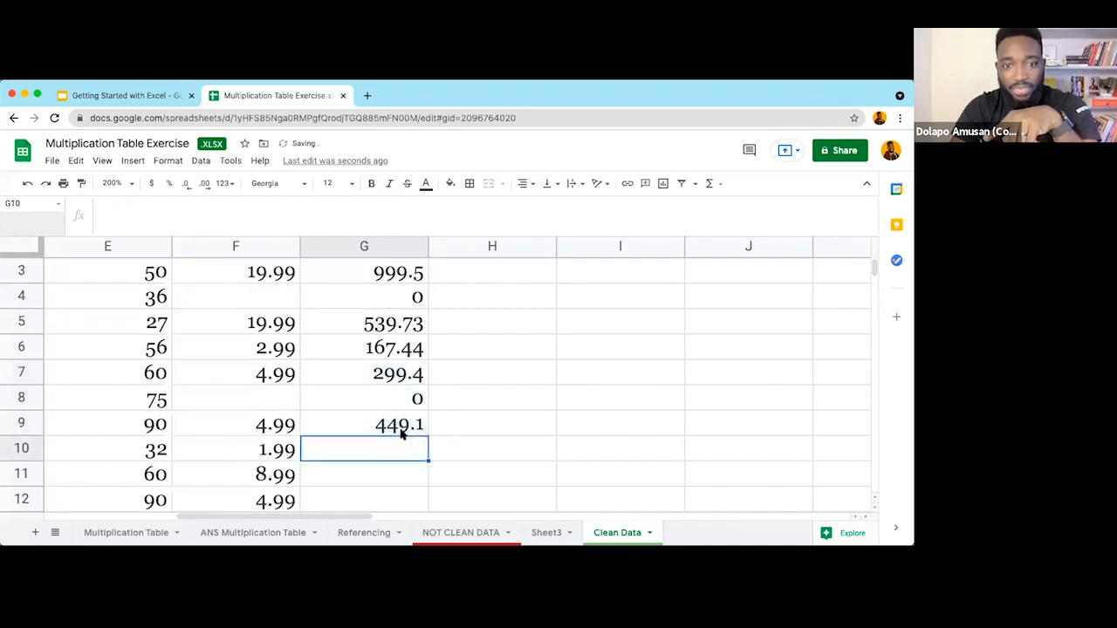
{"action": "left_click", "coordinate": [402, 428]}
{"action": "scroll", "coordinate": [399, 411], "scroll_direction": "down", "scroll_amount": 3}
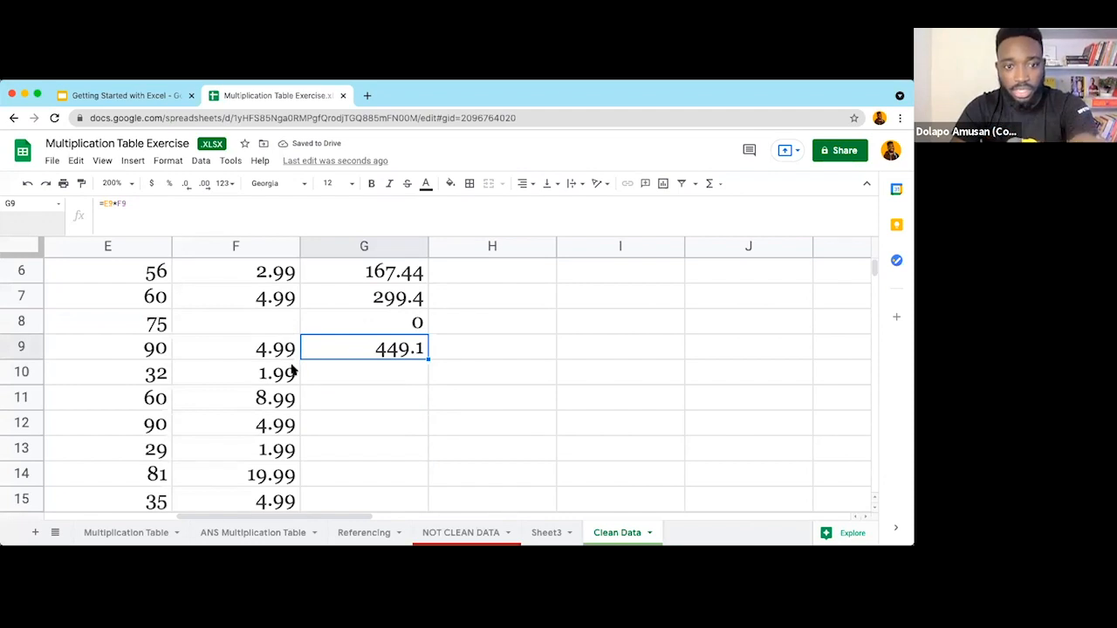
{"action": "scroll", "coordinate": [293, 370], "scroll_direction": "down", "scroll_amount": 12}
{"action": "scroll", "coordinate": [293, 371], "scroll_direction": "up", "scroll_amount": 10}
{"action": "scroll", "coordinate": [427, 364], "scroll_direction": "up", "scroll_amount": 3}
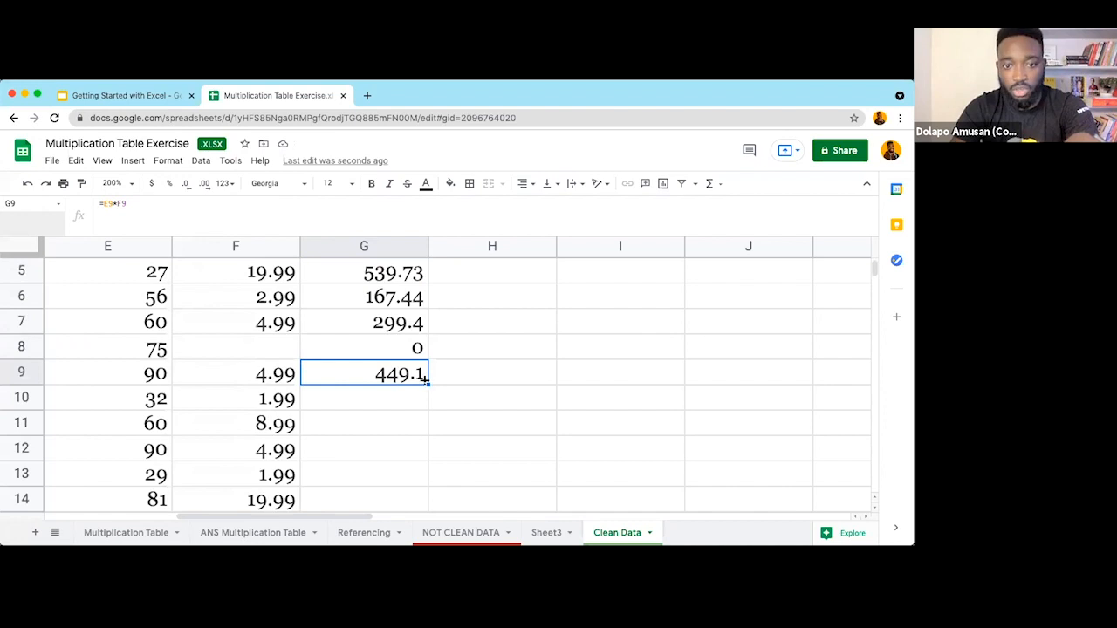
{"action": "double_click", "coordinate": [428, 384]}
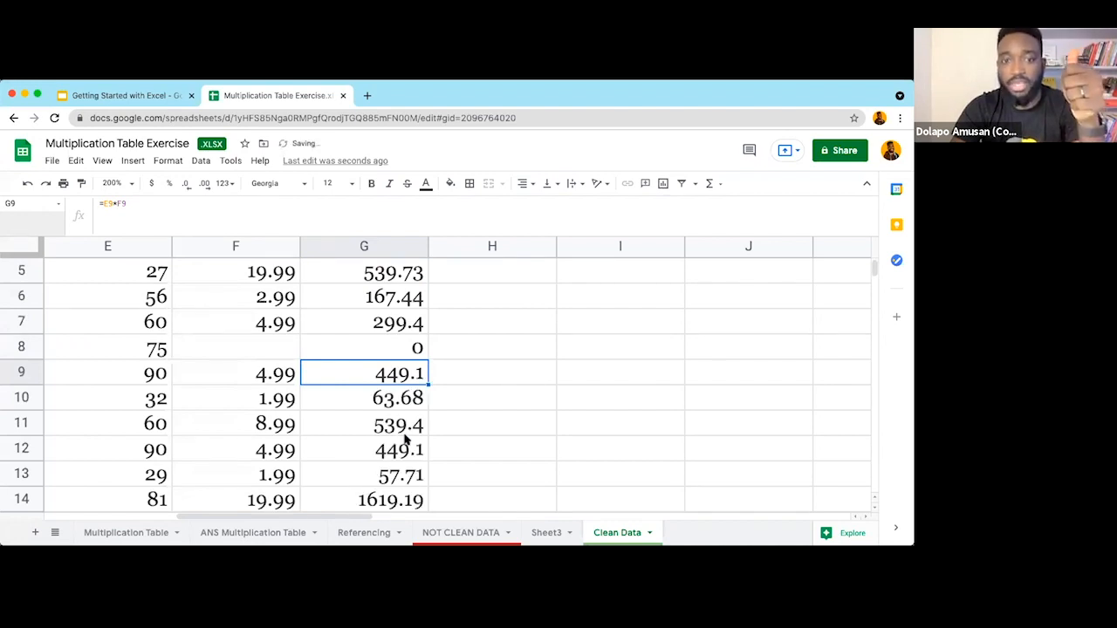
{"action": "scroll", "coordinate": [406, 440], "scroll_direction": "down", "scroll_amount": 5}
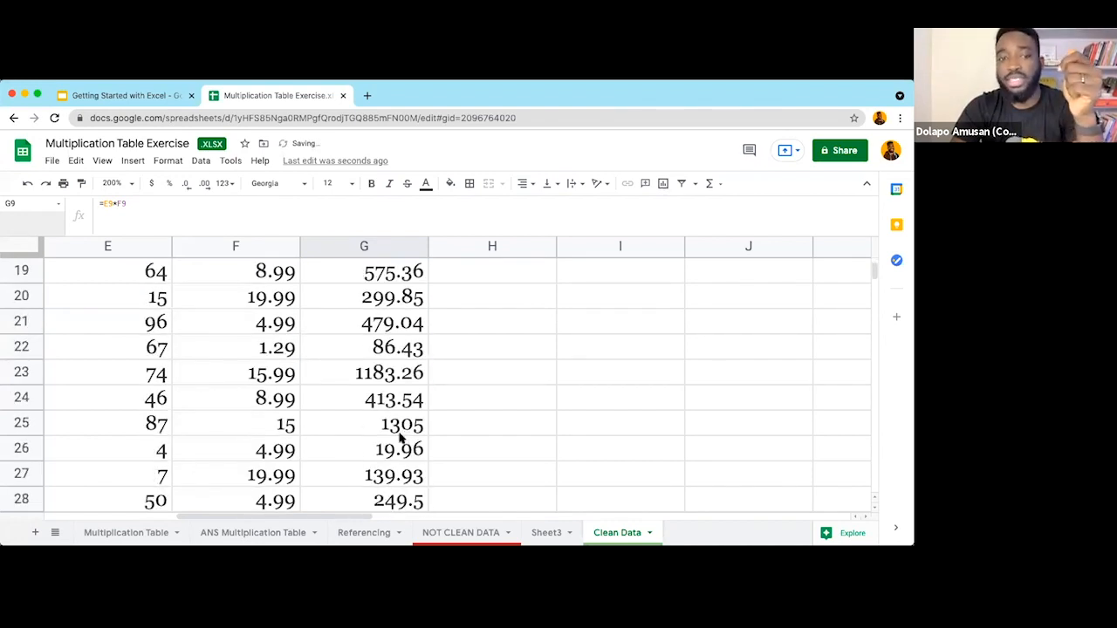
{"action": "scroll", "coordinate": [262, 336], "scroll_direction": "down", "scroll_amount": 1}
{"action": "scroll", "coordinate": [266, 417], "scroll_direction": "up", "scroll_amount": 7}
{"action": "left_click", "coordinate": [266, 417]}
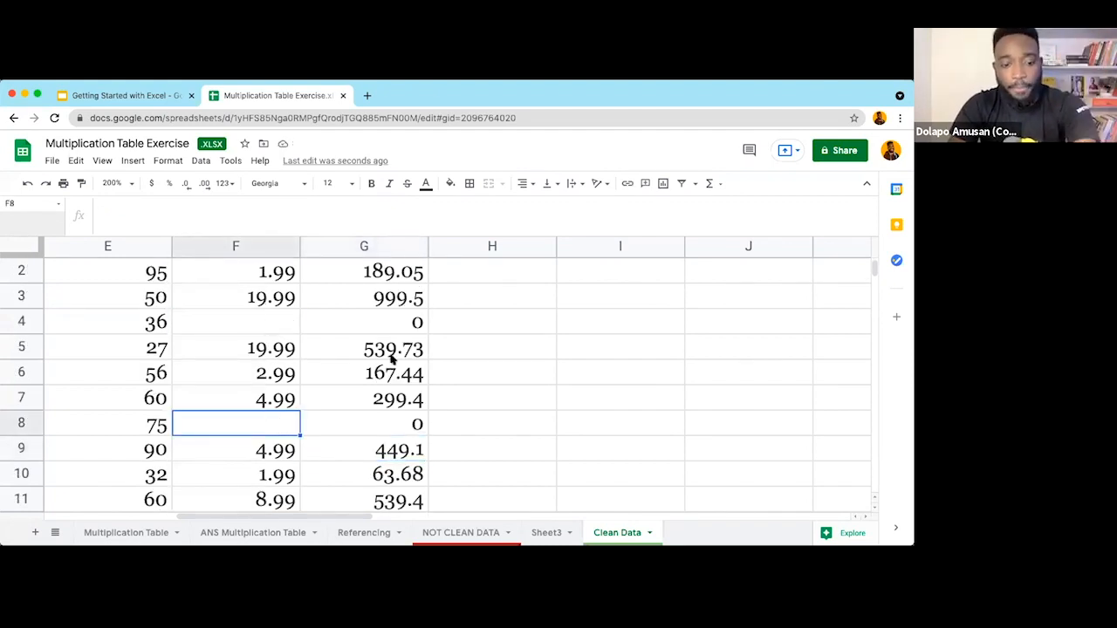
{"action": "key", "text": "super+z"}
{"action": "key", "text": "super+z"}
{"action": "key", "text": "super+z"}
{"action": "key", "text": "super+z"}
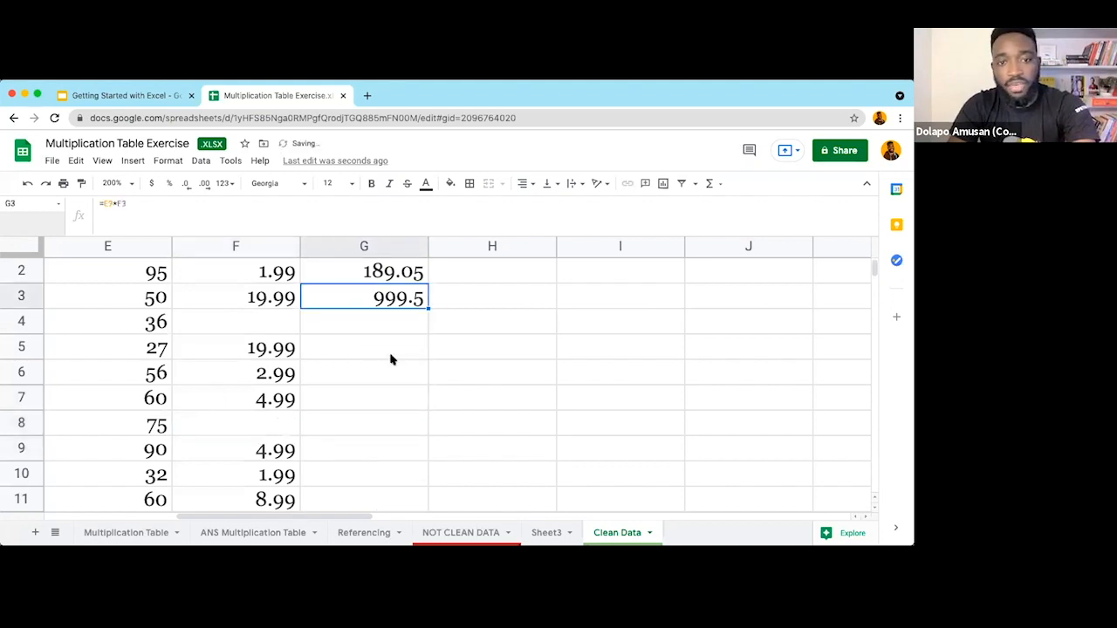
{"action": "scroll", "coordinate": [390, 360], "scroll_direction": "up", "scroll_amount": 1}
{"action": "left_click", "coordinate": [258, 352]}
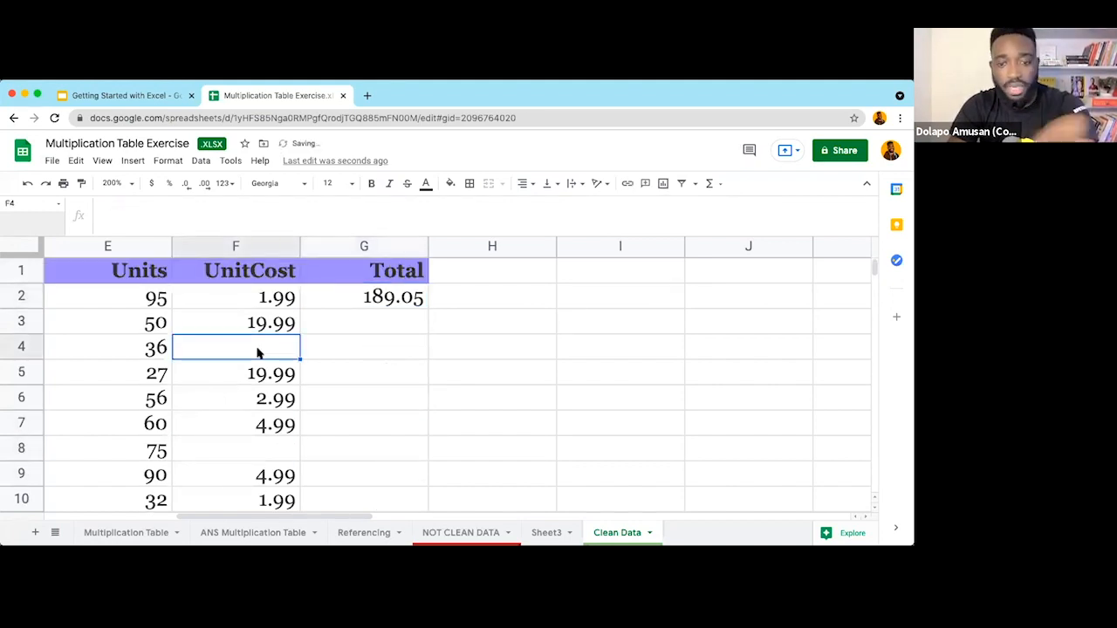
Step: Enter 0 as the unit cost in F4 and F8
{"action": "type", "text": "0"}
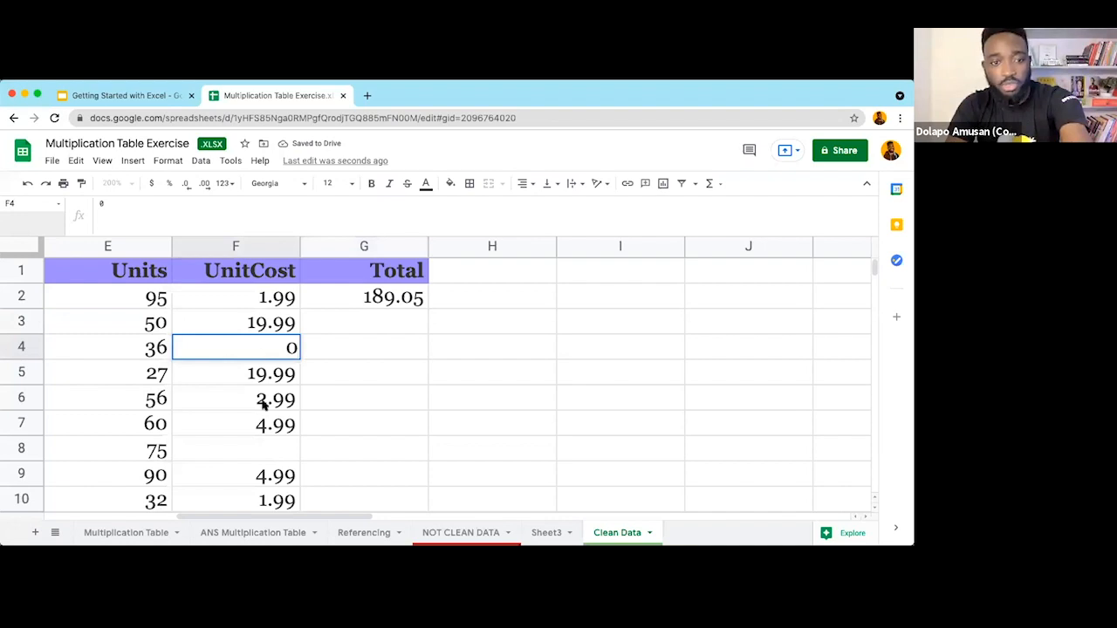
{"action": "left_click", "coordinate": [269, 447]}
{"action": "type", "text": "0"}
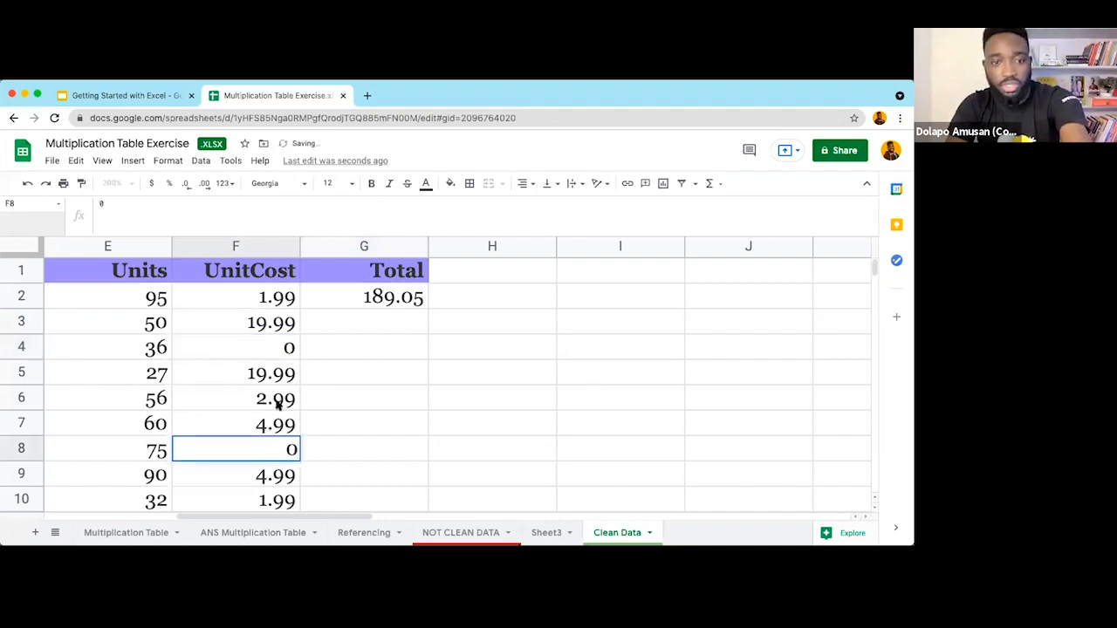
{"action": "left_click", "coordinate": [279, 405]}
Step: Fill G2's Units-times-UnitCost formula down the entire Total column and review it
{"action": "left_click", "coordinate": [415, 302]}
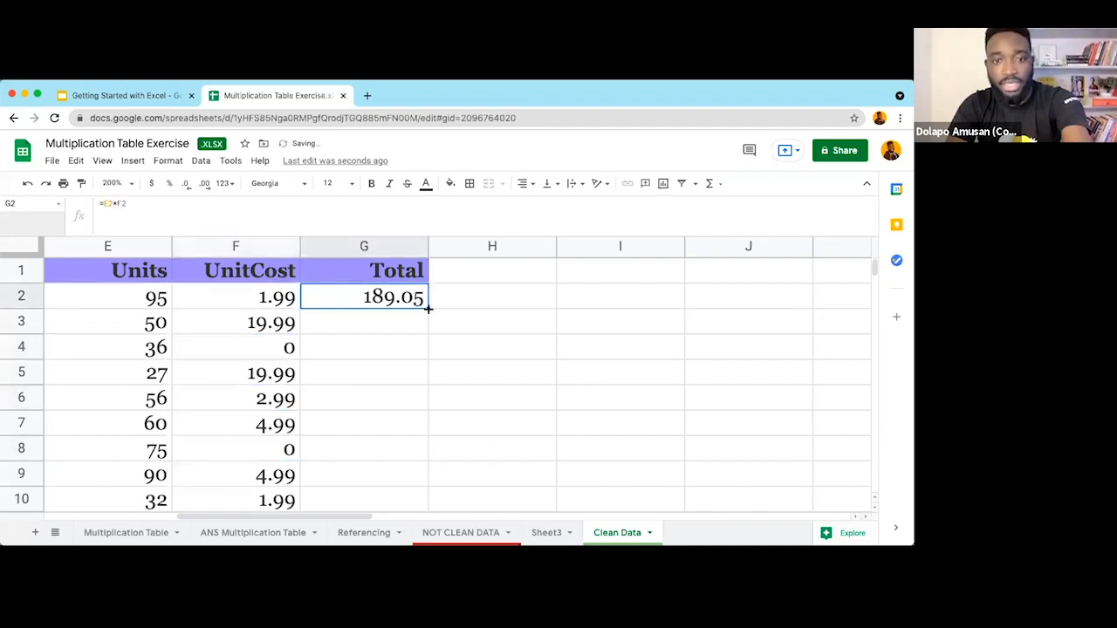
{"action": "double_click", "coordinate": [428, 308]}
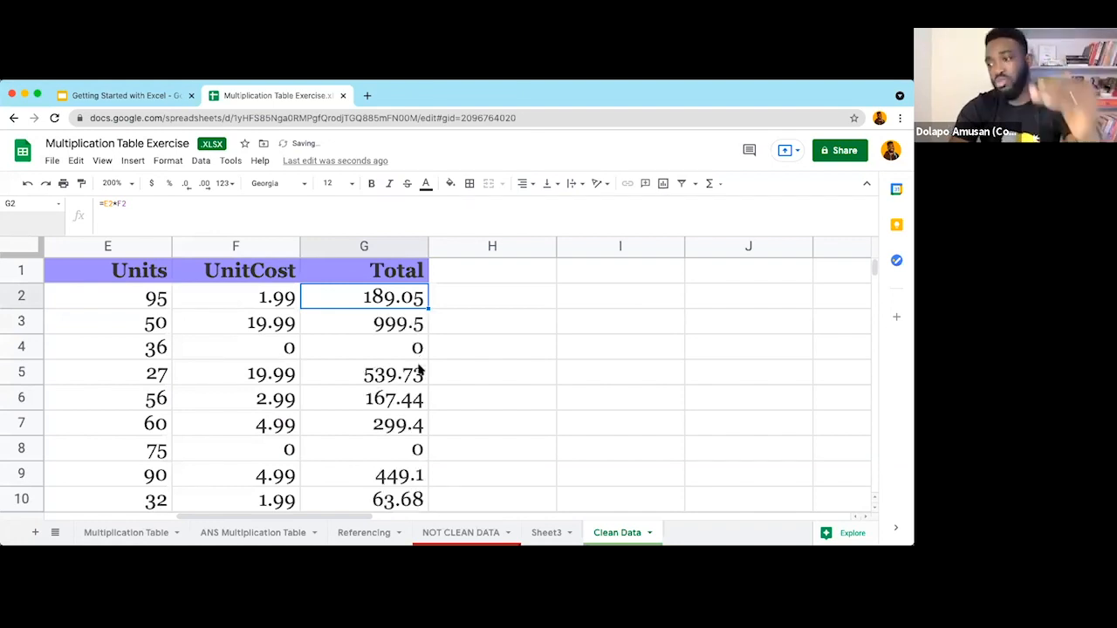
{"action": "scroll", "coordinate": [419, 374], "scroll_direction": "down", "scroll_amount": 5}
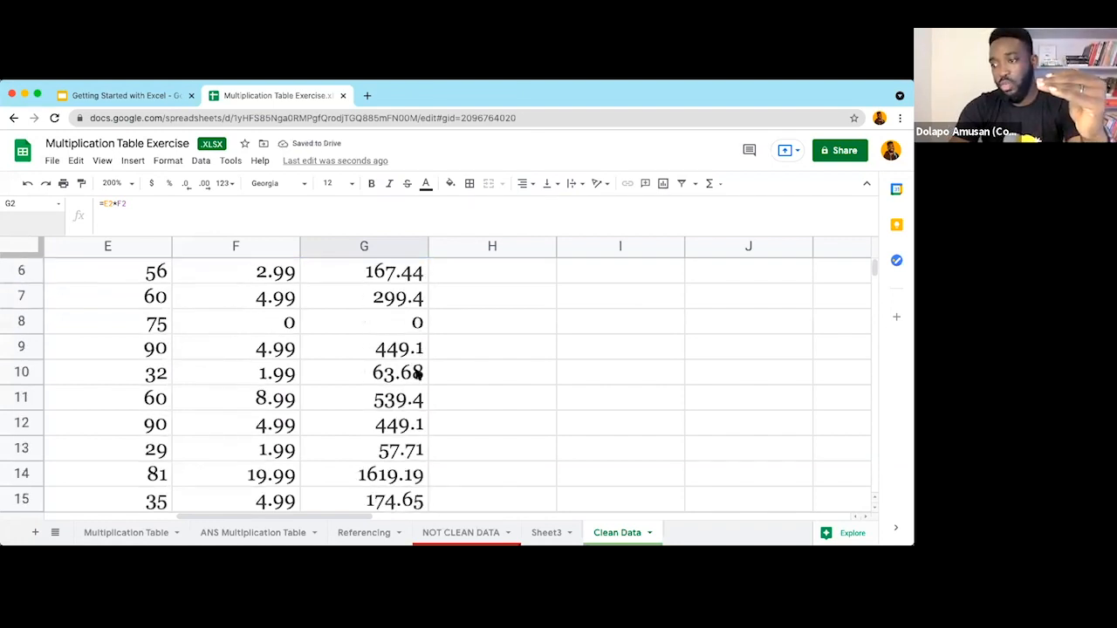
{"action": "scroll", "coordinate": [418, 374], "scroll_direction": "left", "scroll_amount": 2}
{"action": "scroll", "coordinate": [418, 373], "scroll_direction": "down", "scroll_amount": 4}
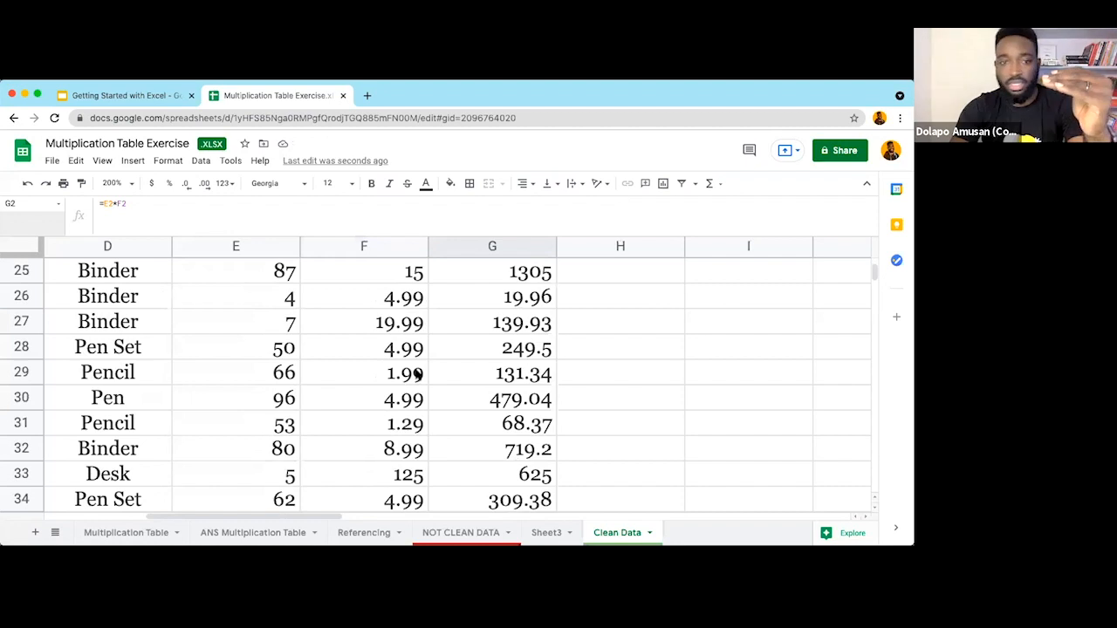
{"action": "scroll", "coordinate": [419, 373], "scroll_direction": "right", "scroll_amount": 1}
{"action": "scroll", "coordinate": [418, 374], "scroll_direction": "up", "scroll_amount": 4}
{"action": "scroll", "coordinate": [418, 374], "scroll_direction": "left", "scroll_amount": 3}
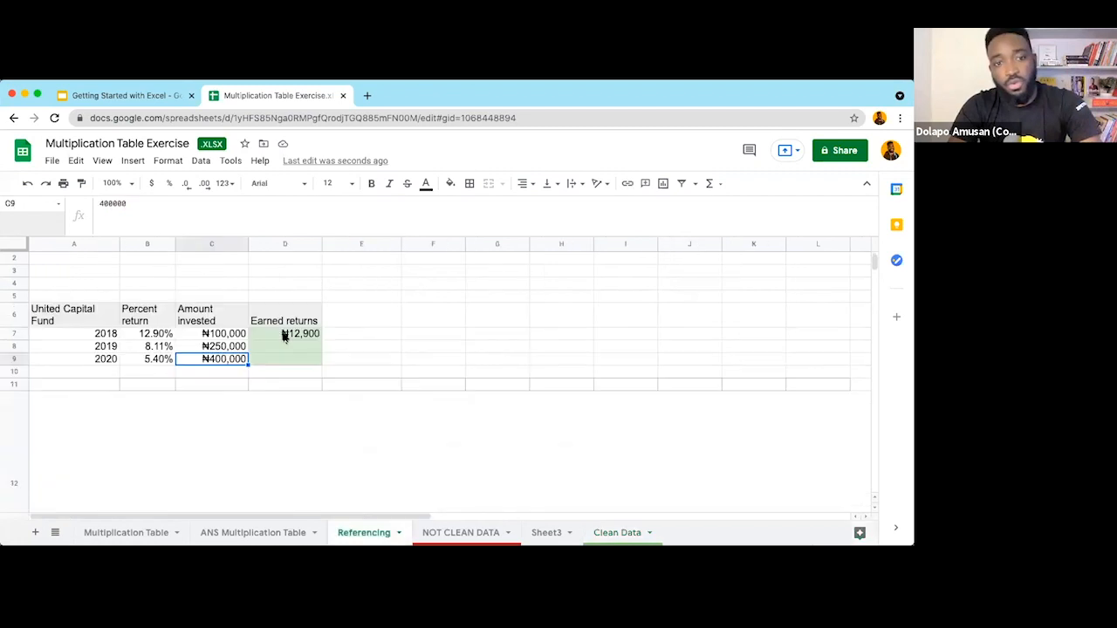
Step: Zoom the Referencing sheet to 150%
{"action": "left_click", "coordinate": [102, 161]}
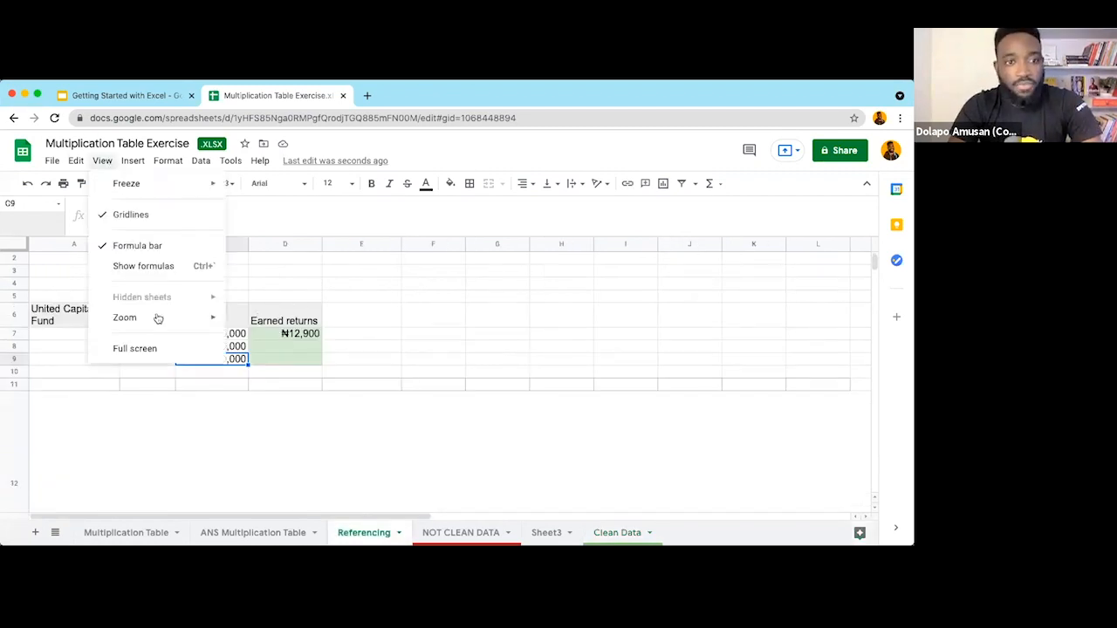
{"action": "mouse_move", "coordinate": [159, 319]}
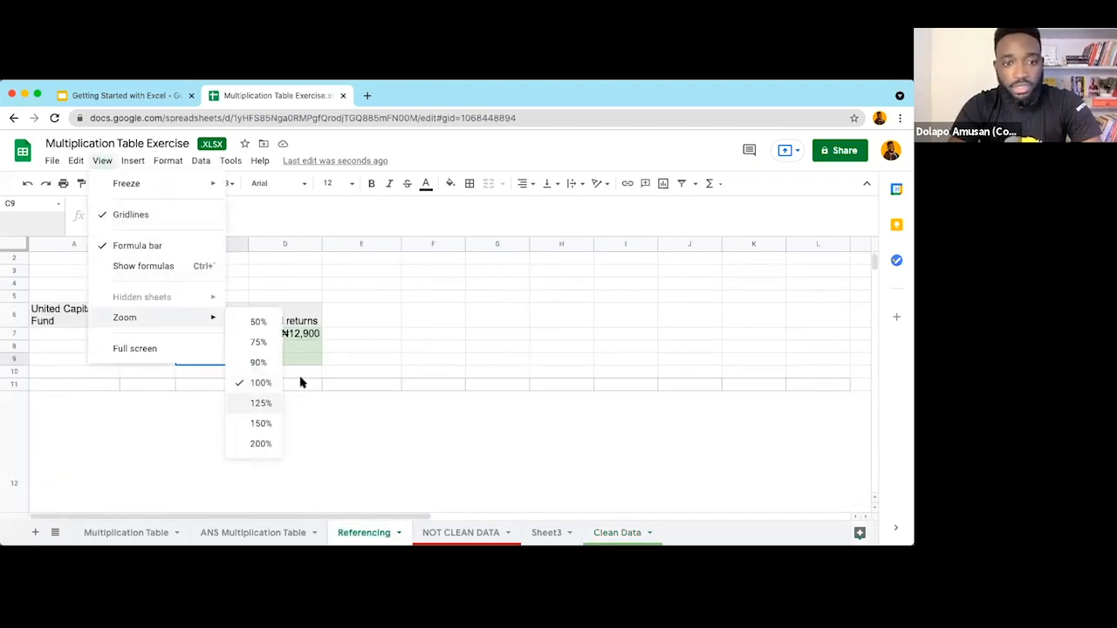
{"action": "left_click", "coordinate": [262, 424]}
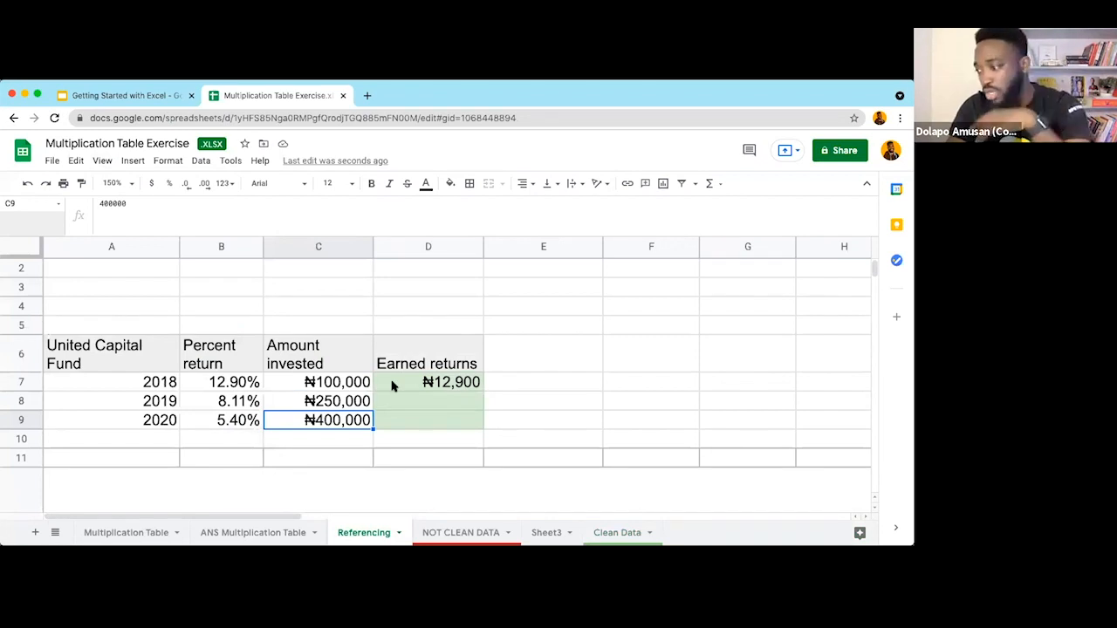
Step: Fill D7's formula down to D9, giving ₦20,275 and ₦21,600
{"action": "left_click", "coordinate": [479, 388]}
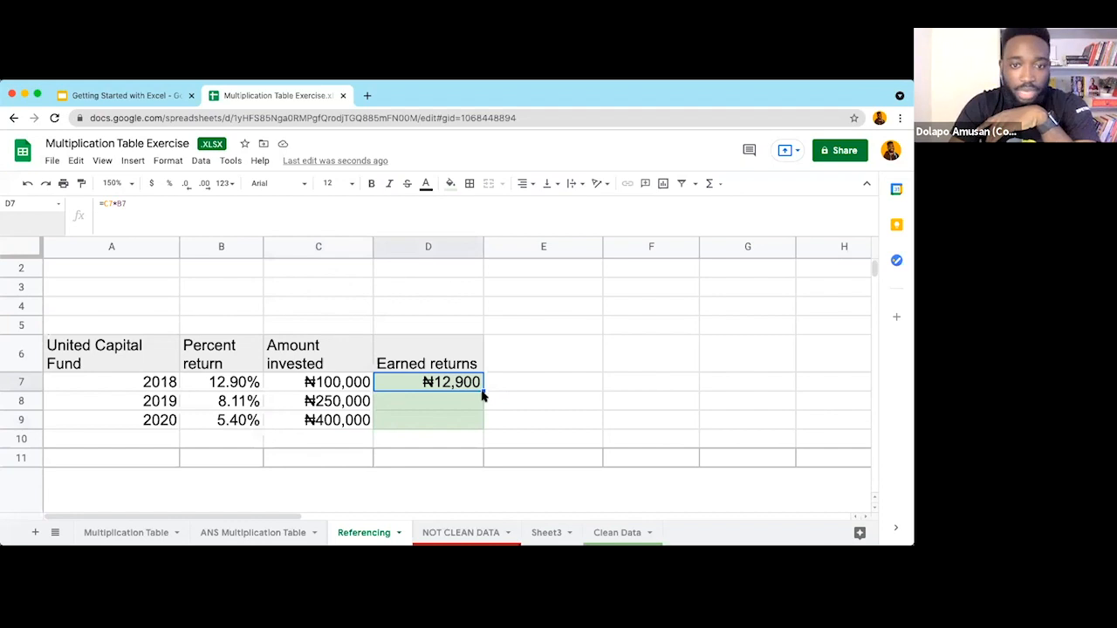
{"action": "double_click", "coordinate": [483, 391]}
{"action": "left_click", "coordinate": [461, 401]}
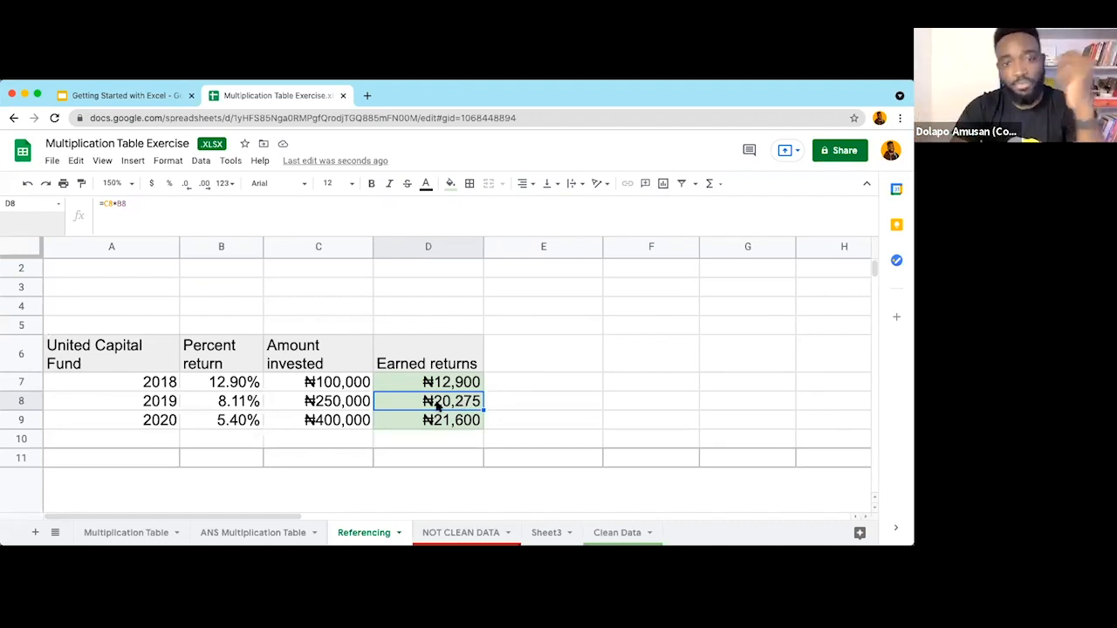
{"action": "scroll", "coordinate": [437, 406], "scroll_direction": "down", "scroll_amount": 1}
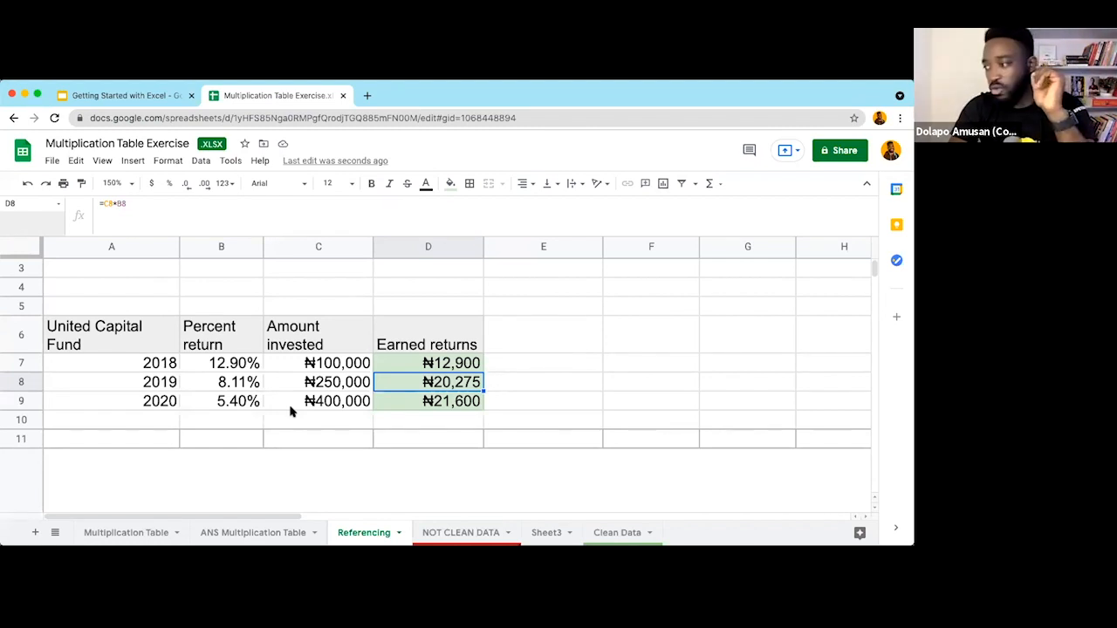
Step: Set the zoom to 100% and shrink the tall row 12 to normal height
{"action": "scroll", "coordinate": [291, 412], "scroll_direction": "down", "scroll_amount": 5}
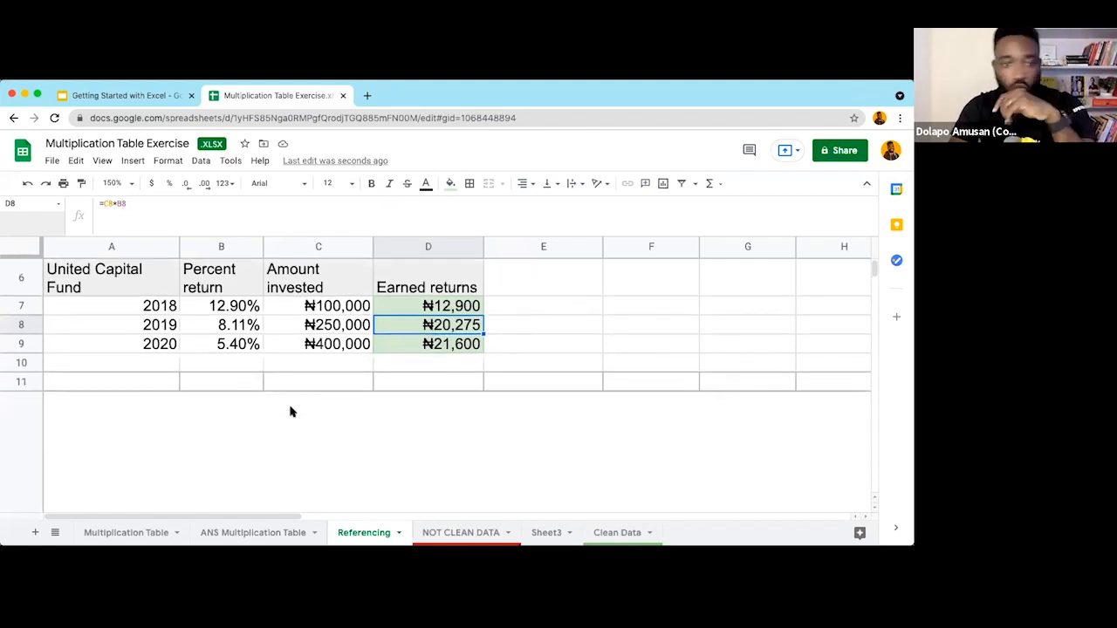
{"action": "scroll", "coordinate": [291, 412], "scroll_direction": "up", "scroll_amount": 3}
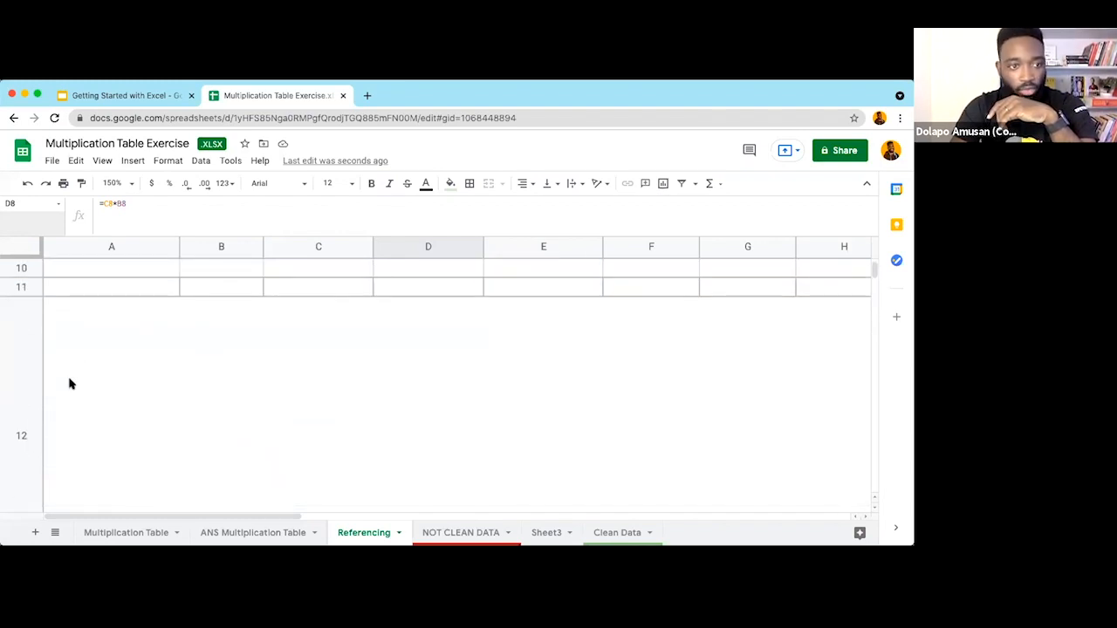
{"action": "left_click", "coordinate": [103, 162]}
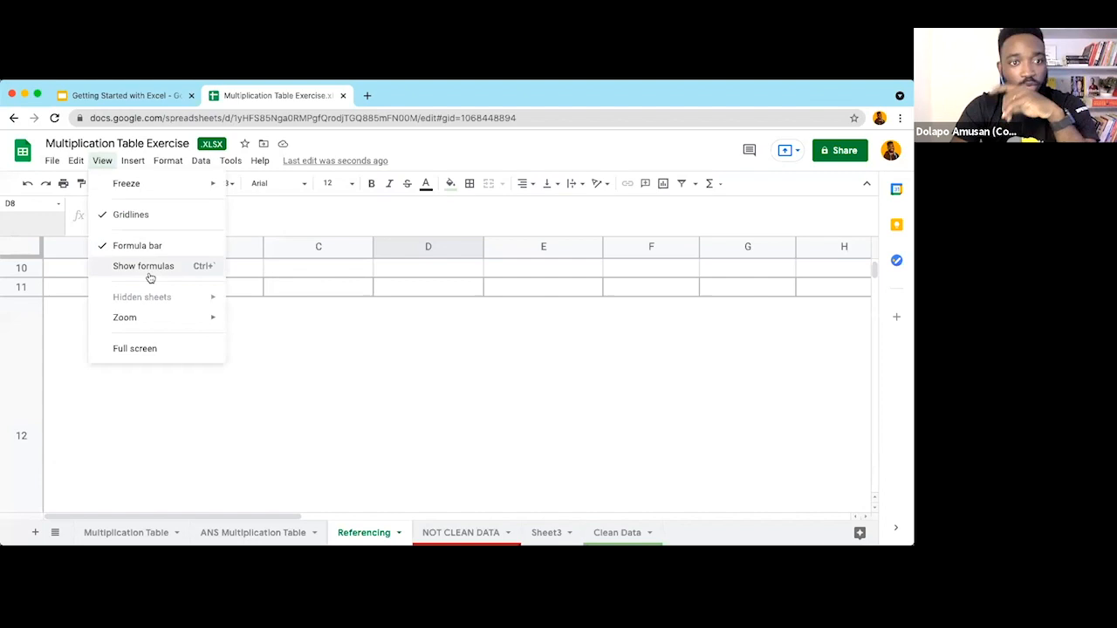
{"action": "mouse_move", "coordinate": [166, 317]}
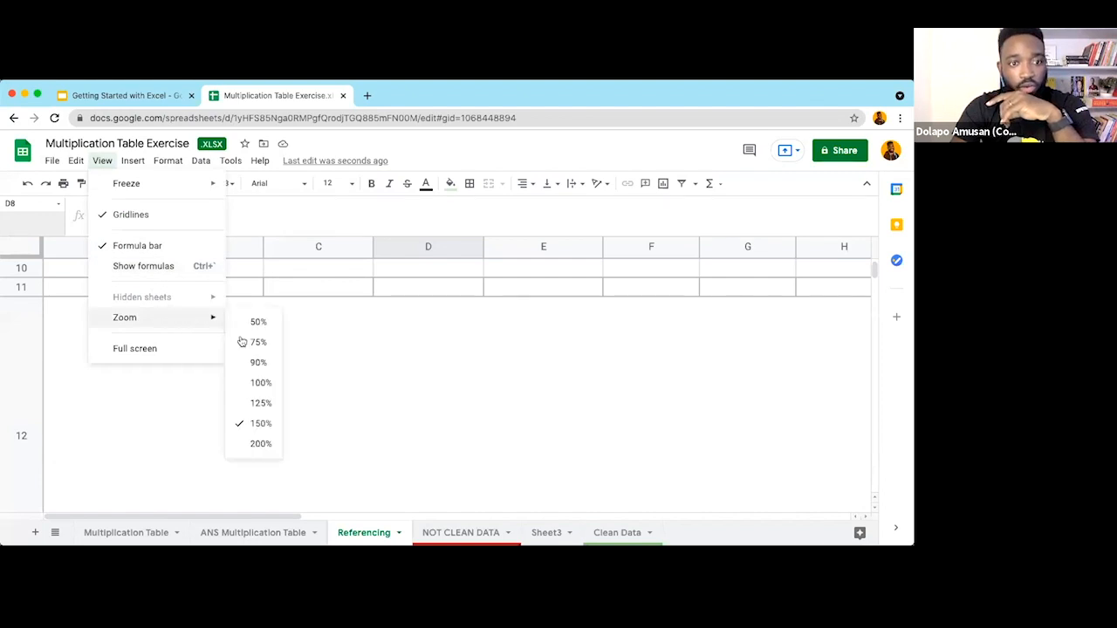
{"action": "left_click", "coordinate": [255, 382]}
{"action": "left_click_drag", "start_coordinate": [21, 461], "coordinate": [22, 292]}
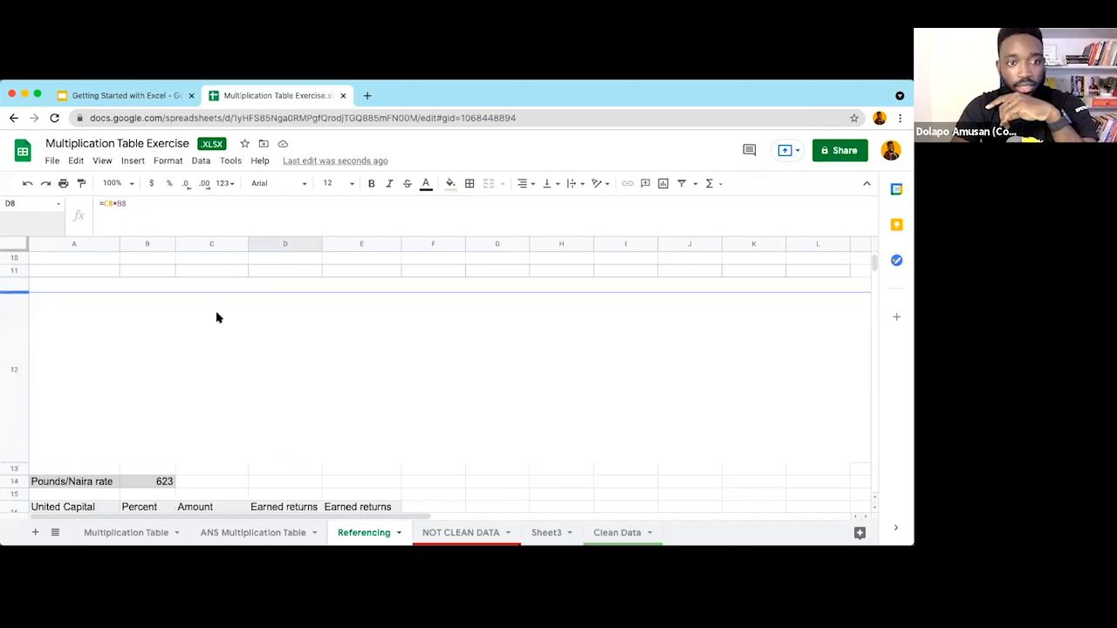
Step: Review the United Capital Fund heading and the earned returns formula in D7
{"action": "scroll", "coordinate": [66, 342], "scroll_direction": "up", "scroll_amount": 3}
{"action": "left_click", "coordinate": [66, 341]}
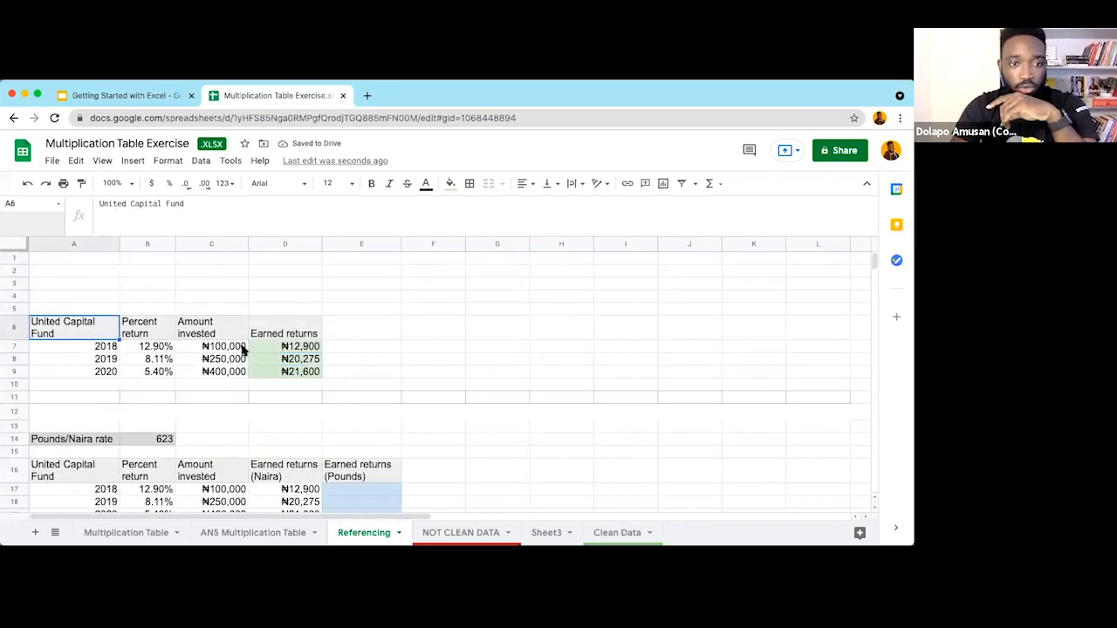
{"action": "left_click", "coordinate": [302, 349]}
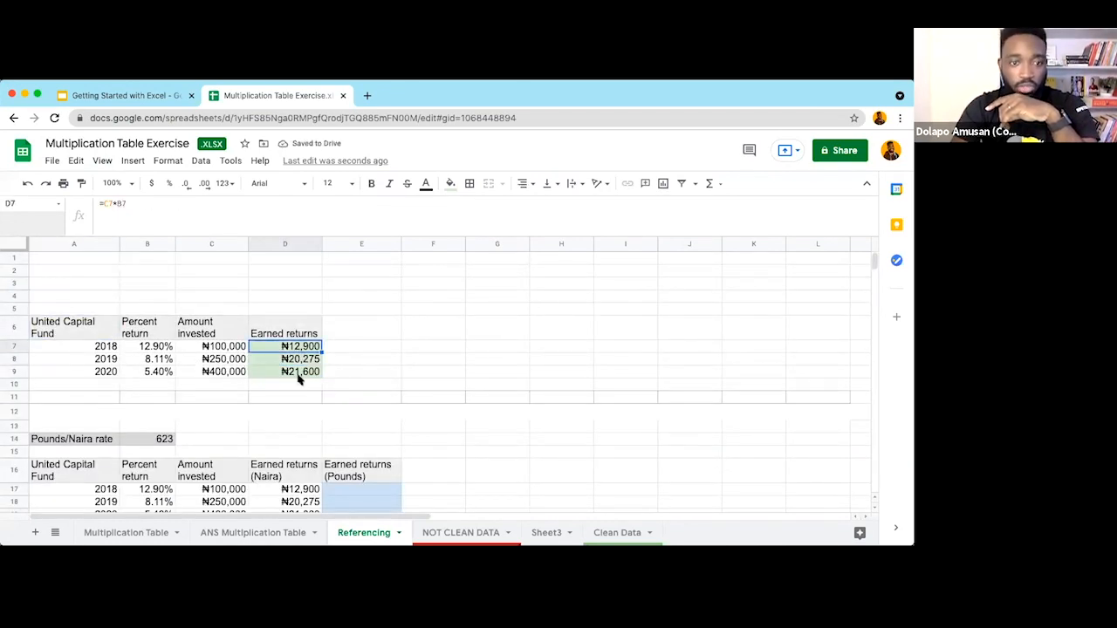
{"action": "scroll", "coordinate": [297, 377], "scroll_direction": "down", "scroll_amount": 3}
{"action": "scroll", "coordinate": [257, 352], "scroll_direction": "down", "scroll_amount": 1}
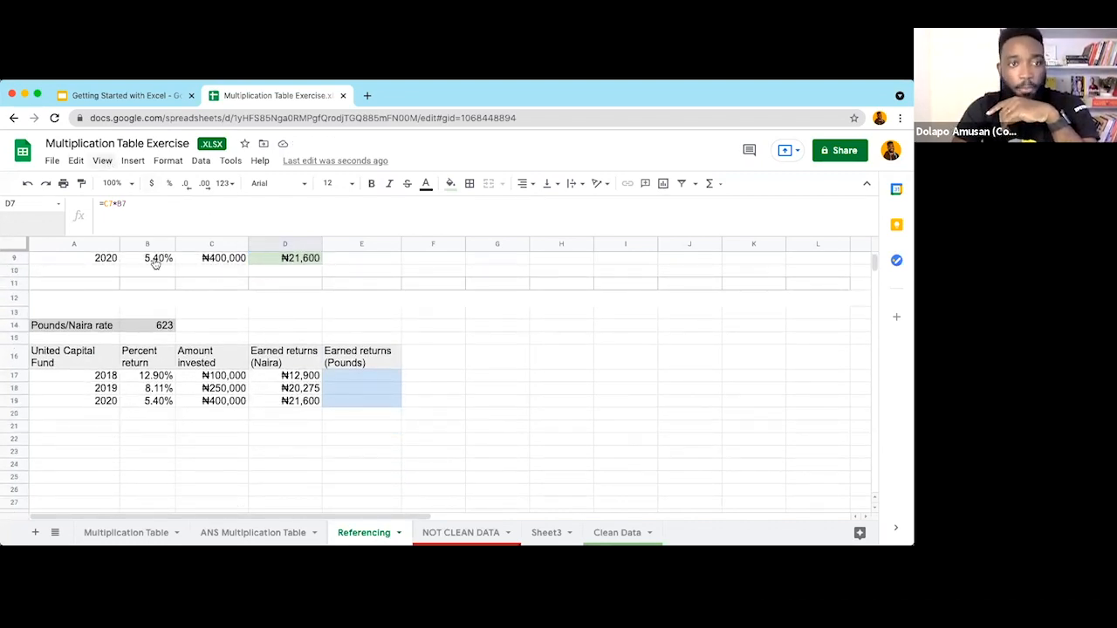
Step: Set the zoom back to 150% and select C14 beside the rate
{"action": "left_click", "coordinate": [109, 162]}
{"action": "mouse_move", "coordinate": [158, 318]}
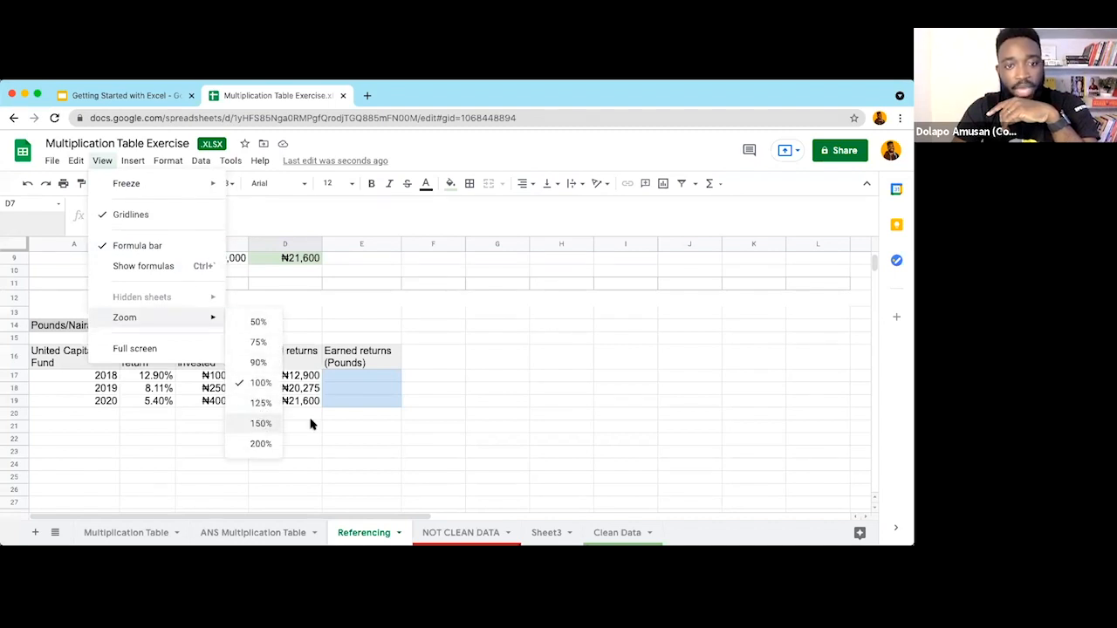
{"action": "left_click", "coordinate": [261, 423]}
{"action": "scroll", "coordinate": [437, 384], "scroll_direction": "down", "scroll_amount": 1}
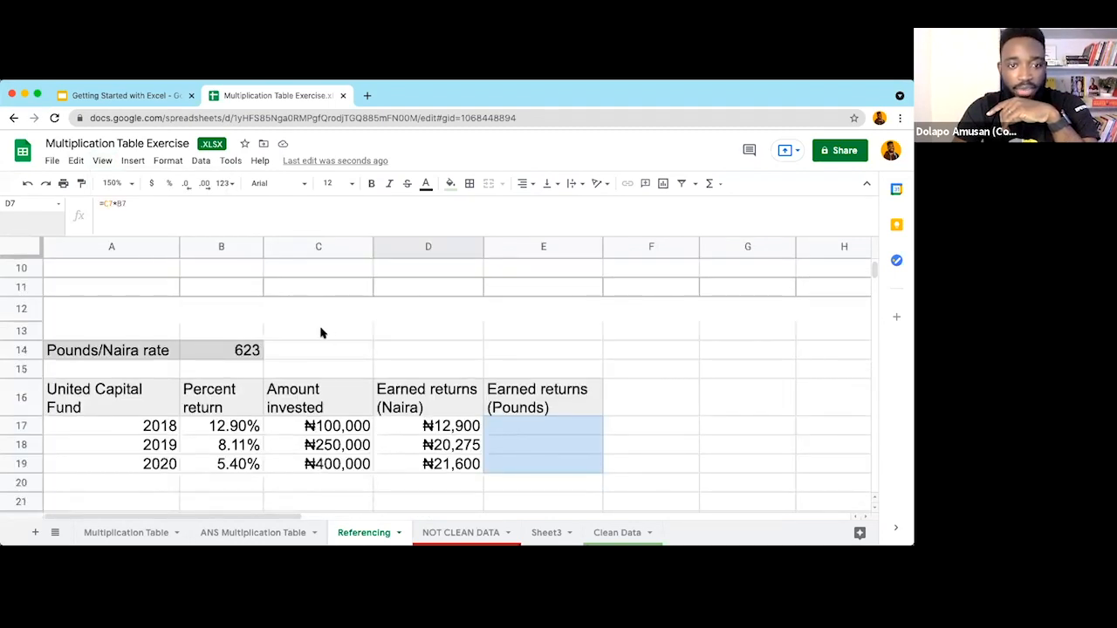
{"action": "left_click", "coordinate": [317, 352]}
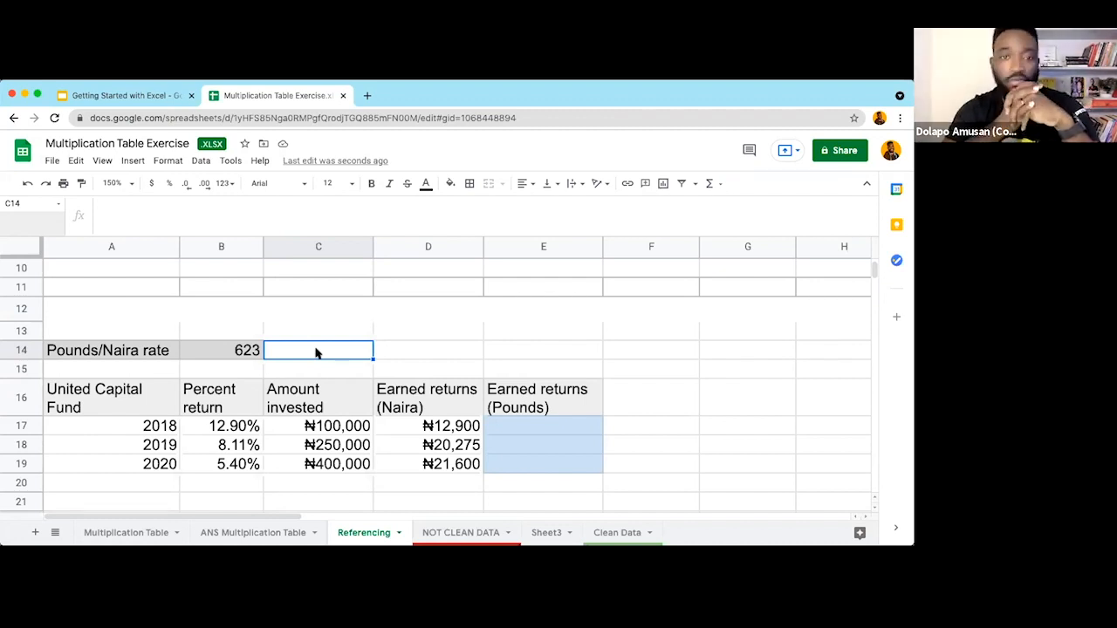
{"action": "left_click", "coordinate": [414, 351]}
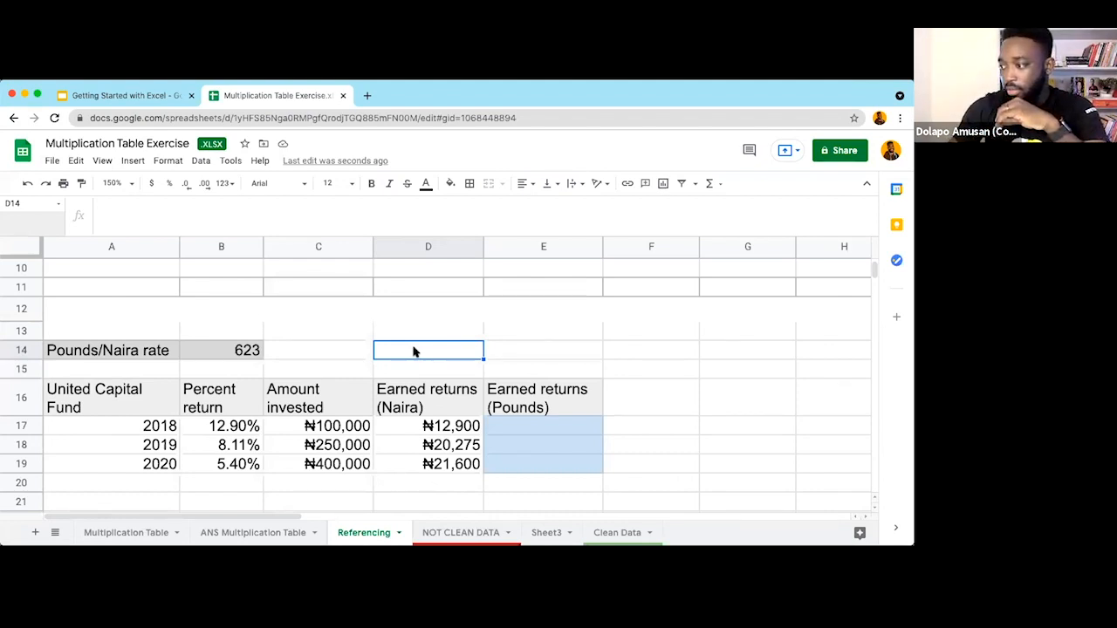
{"action": "scroll", "coordinate": [395, 396], "scroll_direction": "down", "scroll_amount": 1}
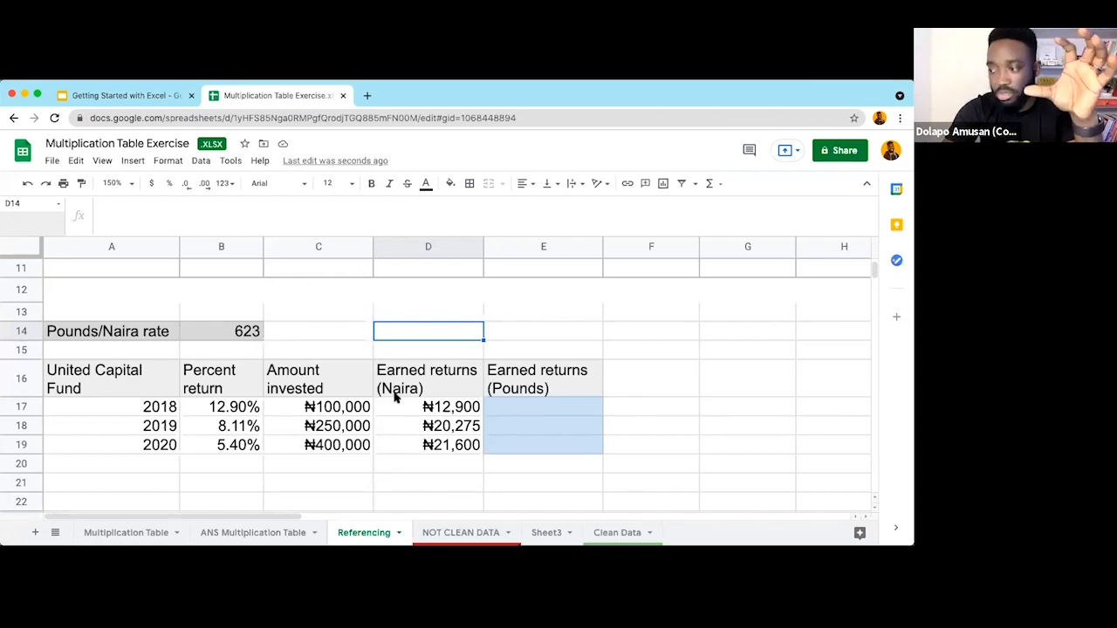
{"action": "scroll", "coordinate": [395, 397], "scroll_direction": "down", "scroll_amount": 1}
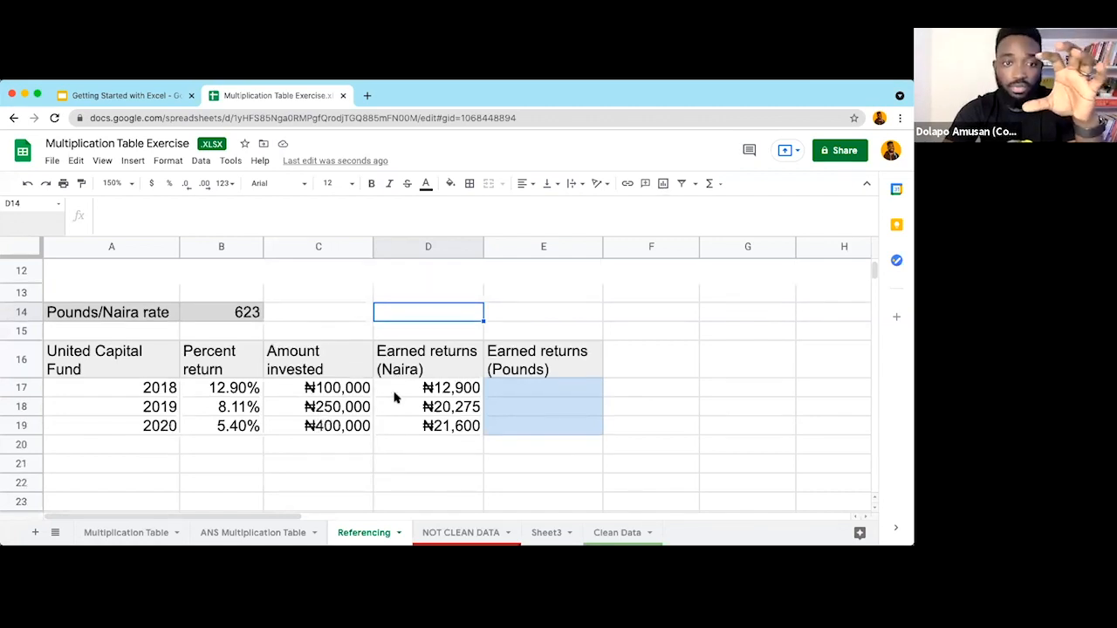
{"action": "left_click", "coordinate": [523, 390]}
{"action": "left_click", "coordinate": [453, 390]}
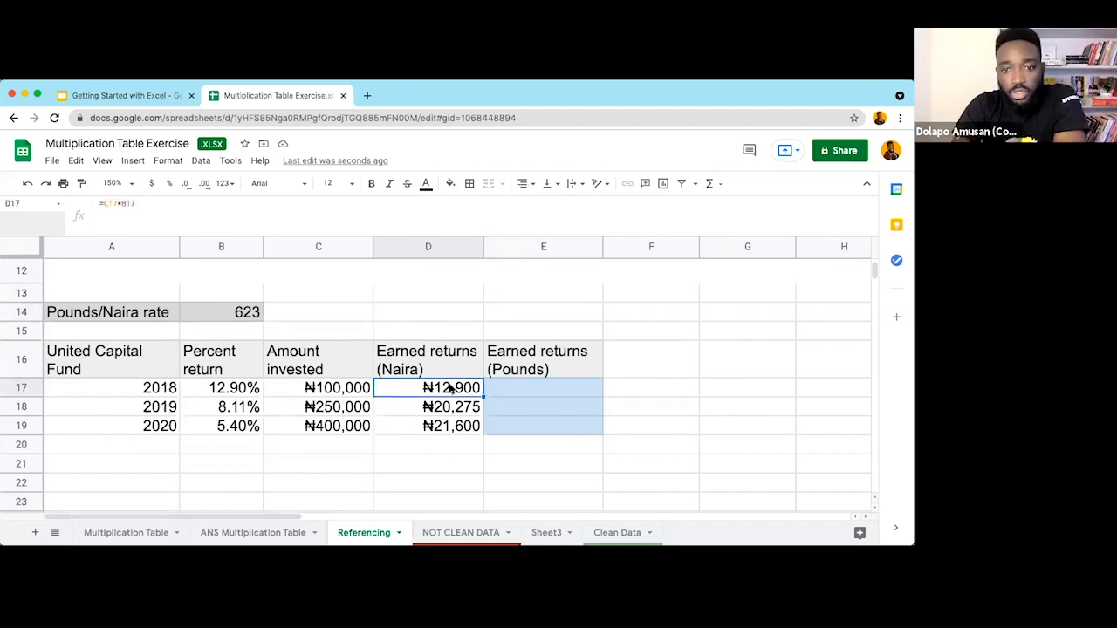
{"action": "left_click", "coordinate": [112, 364]}
{"action": "left_click", "coordinate": [232, 393]}
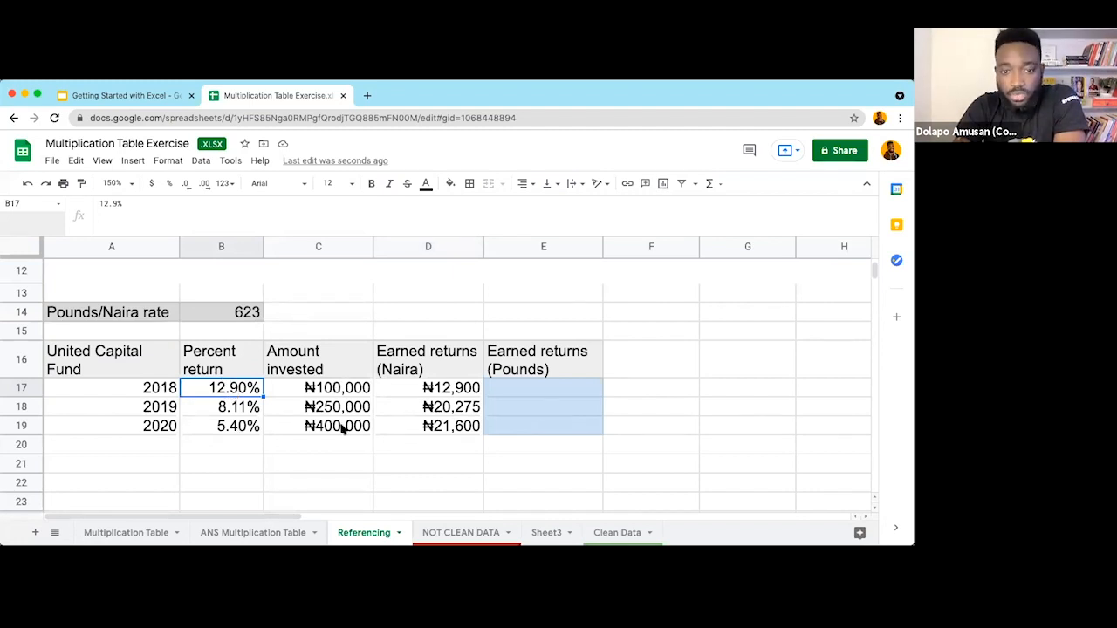
{"action": "left_click", "coordinate": [438, 390]}
{"action": "left_click", "coordinate": [441, 411]}
{"action": "left_click", "coordinate": [447, 428]}
{"action": "left_click", "coordinate": [128, 314]}
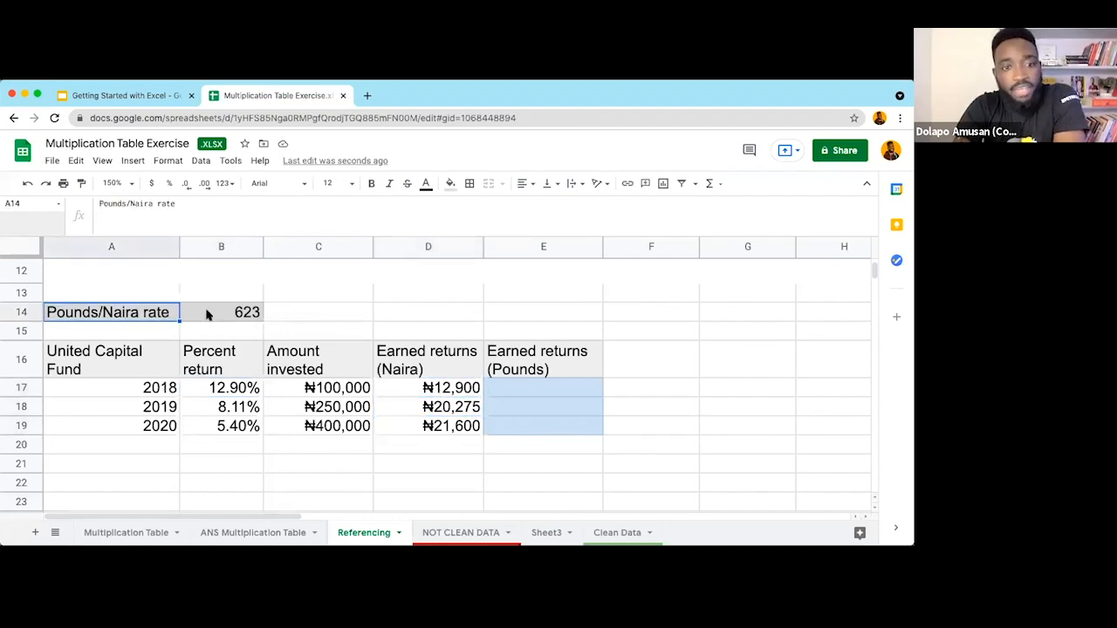
{"action": "left_click", "coordinate": [232, 315]}
{"action": "left_click", "coordinate": [111, 314]}
{"action": "left_click", "coordinate": [232, 316]}
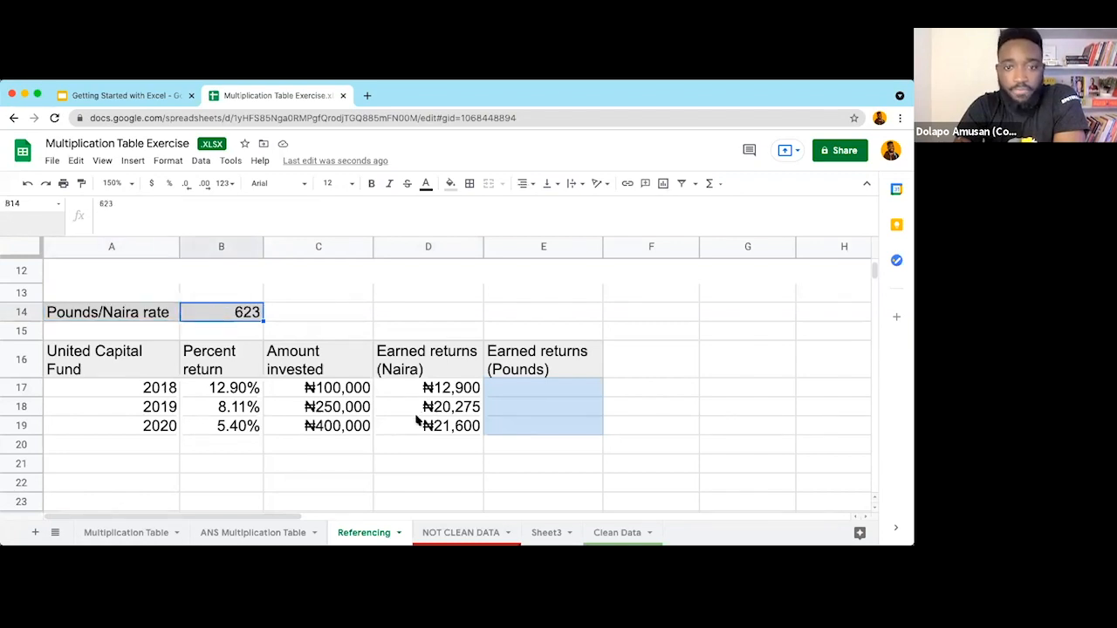
{"action": "left_click", "coordinate": [469, 395]}
{"action": "left_click", "coordinate": [533, 392]}
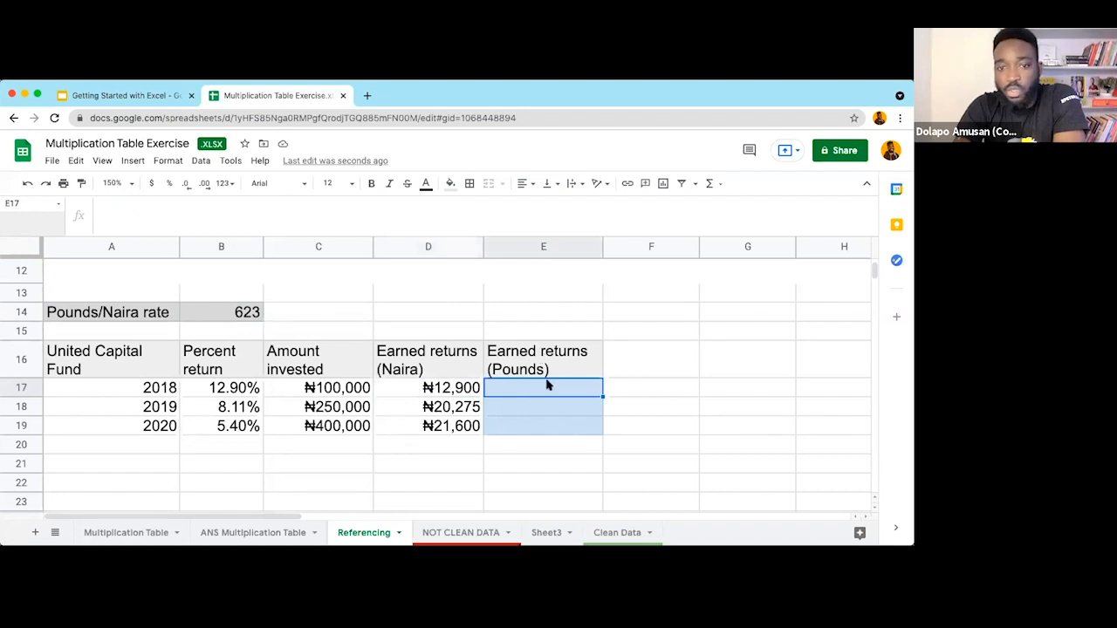
{"action": "double_click", "coordinate": [505, 388]}
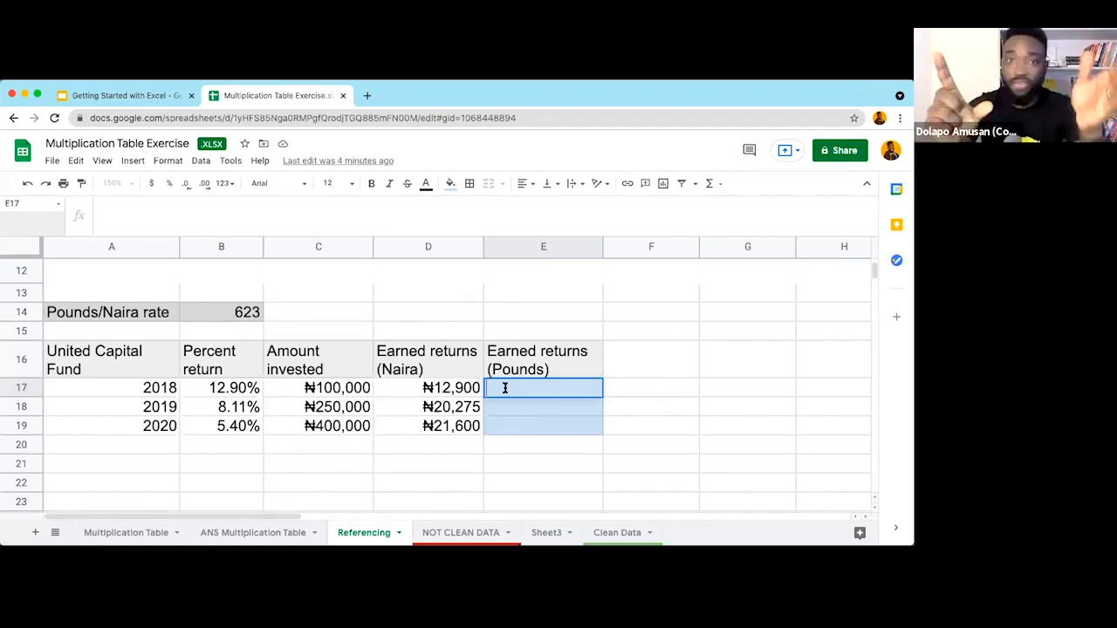
Step: Check the 623 exchange rate in B14 and the 2018 naira return in D17
{"action": "left_click", "coordinate": [242, 313], "text": "super"}
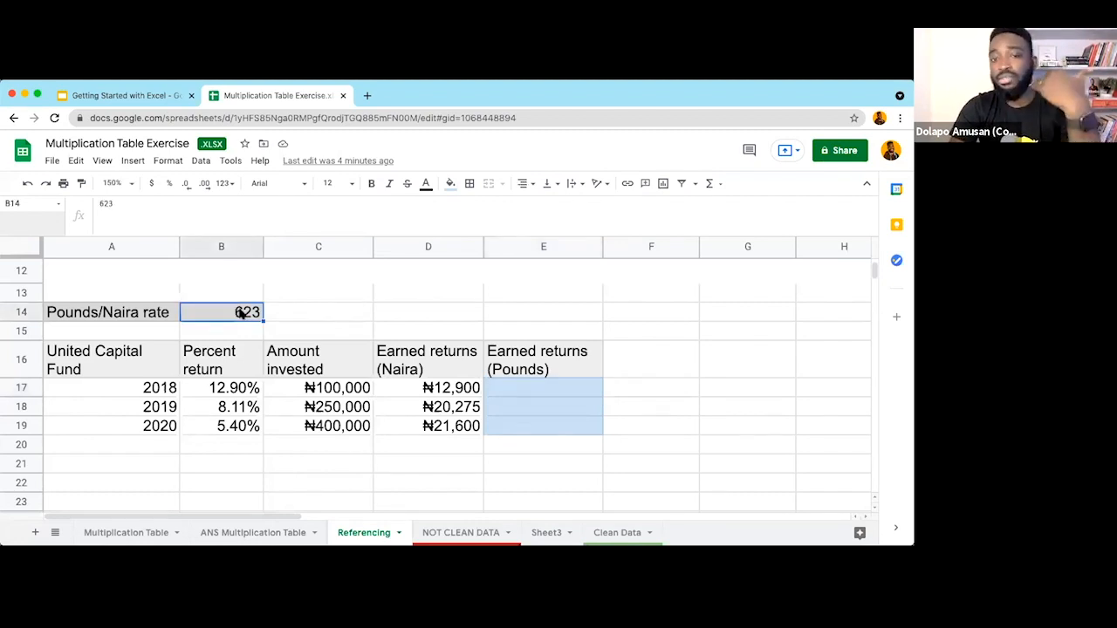
{"action": "left_click", "coordinate": [449, 390], "text": "super"}
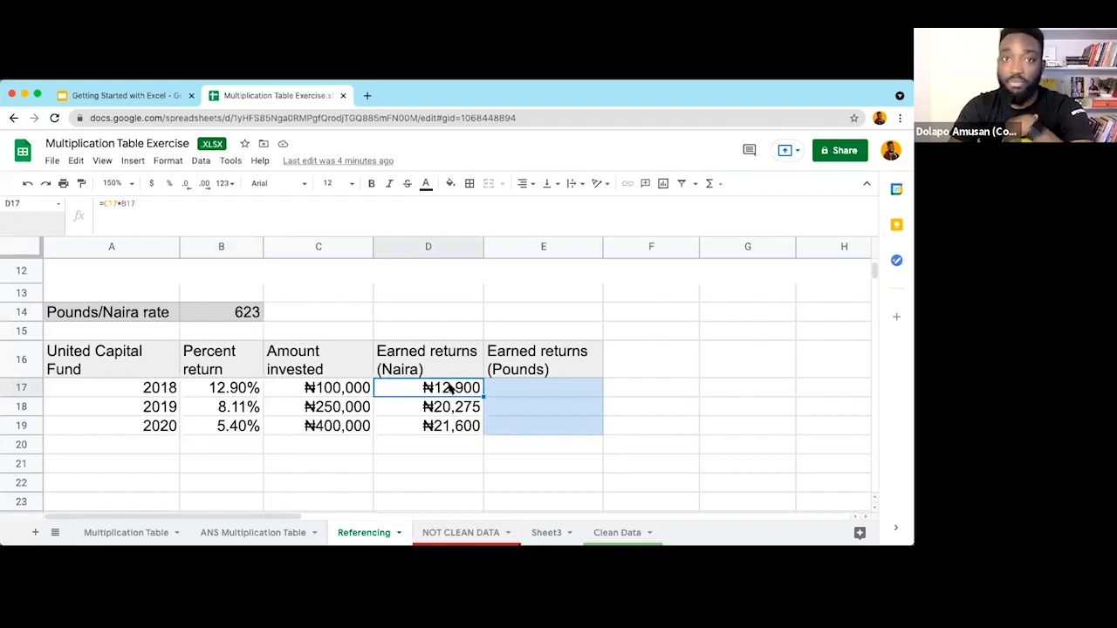
{"action": "left_click", "coordinate": [242, 312], "text": "super"}
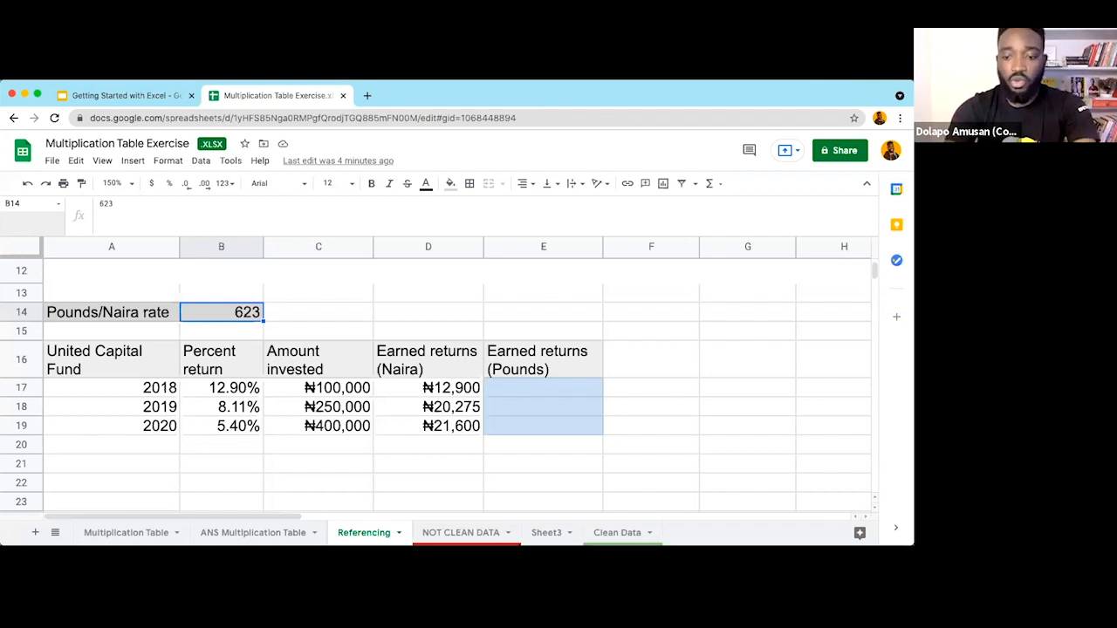
Step: Enter =D17/B14 in E17 to convert the 2018 return to pounds ($20.71)
{"action": "key", "text": "Return"}
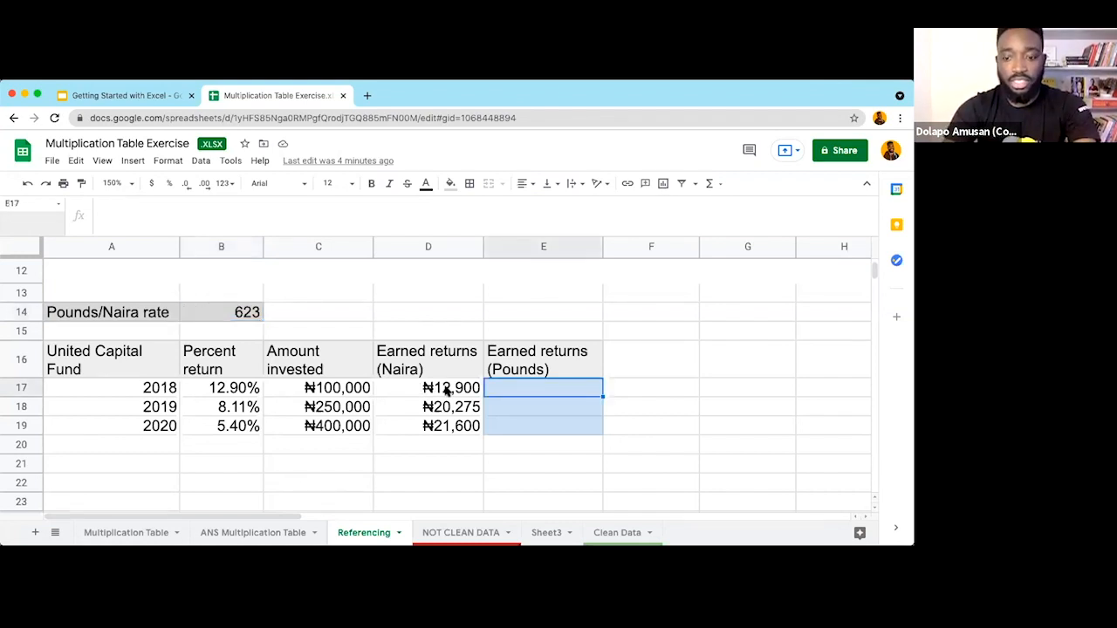
{"action": "type", "text": "="}
{"action": "left_click", "coordinate": [445, 390]}
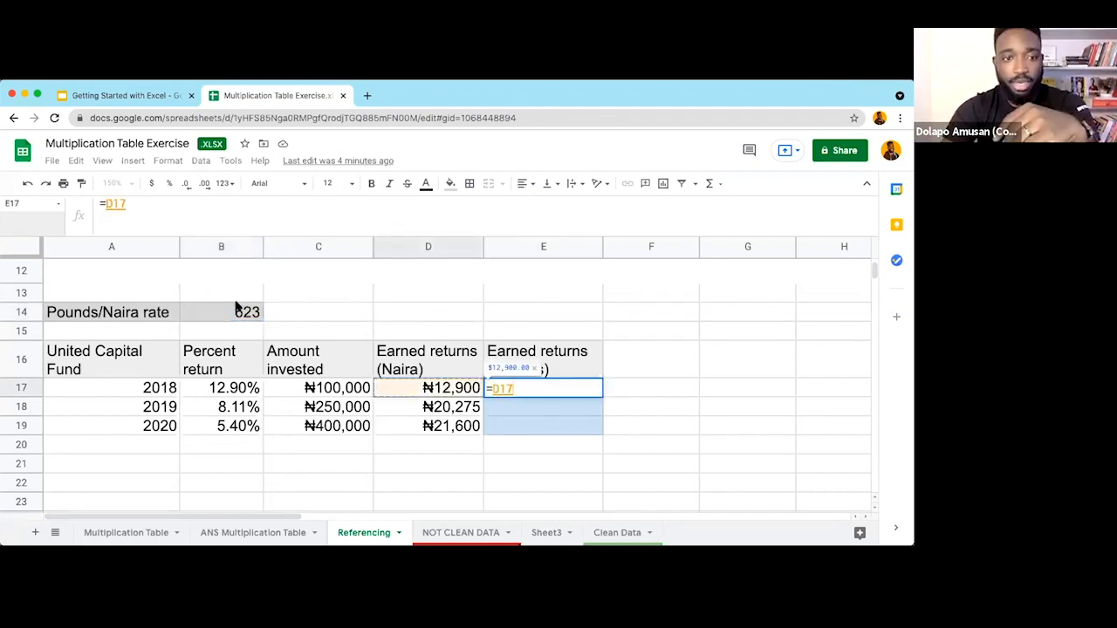
{"action": "type", "text": "/"}
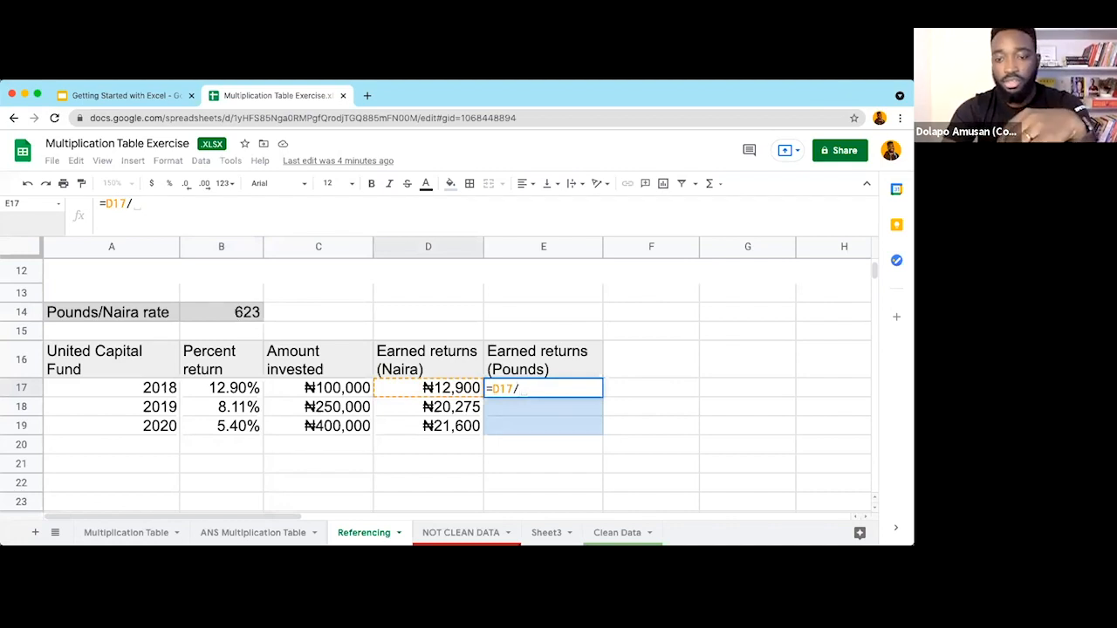
{"action": "left_click", "coordinate": [236, 314]}
{"action": "key", "text": "Return"}
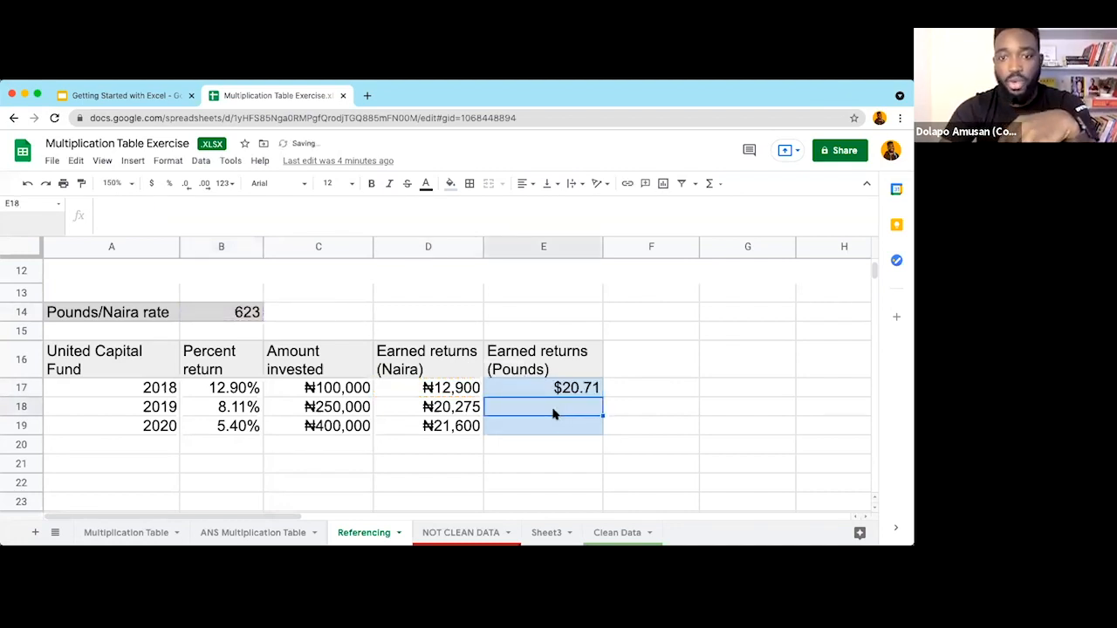
{"action": "key", "text": "shift+Return"}
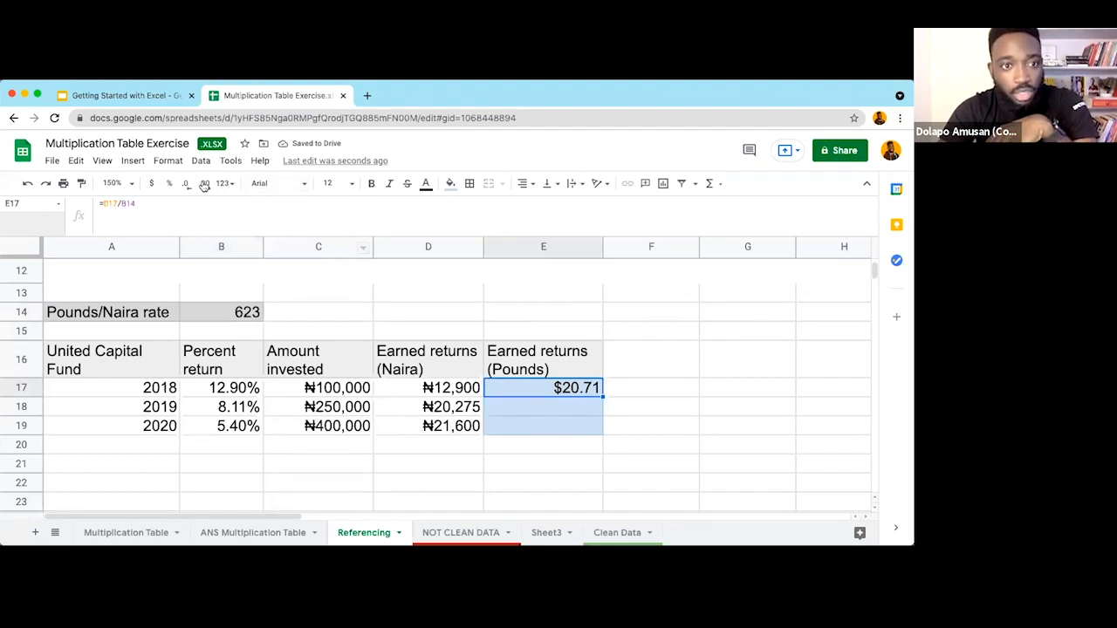
Step: Format E17 as British Pound Sterling currency so it reads £20.71
{"action": "left_click", "coordinate": [225, 184]}
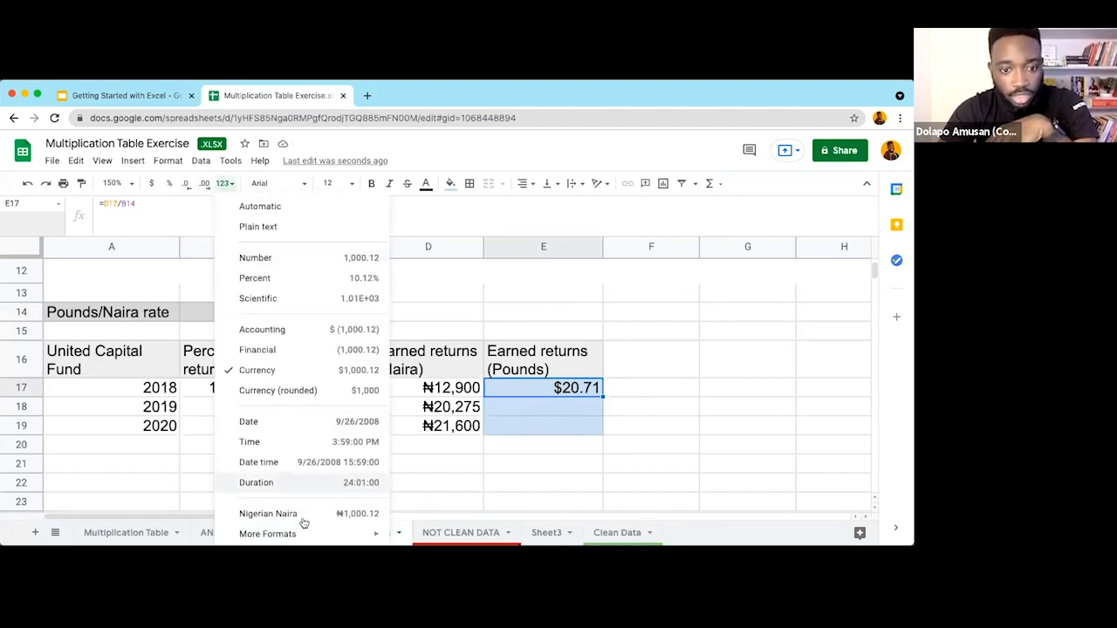
{"action": "mouse_move", "coordinate": [318, 536]}
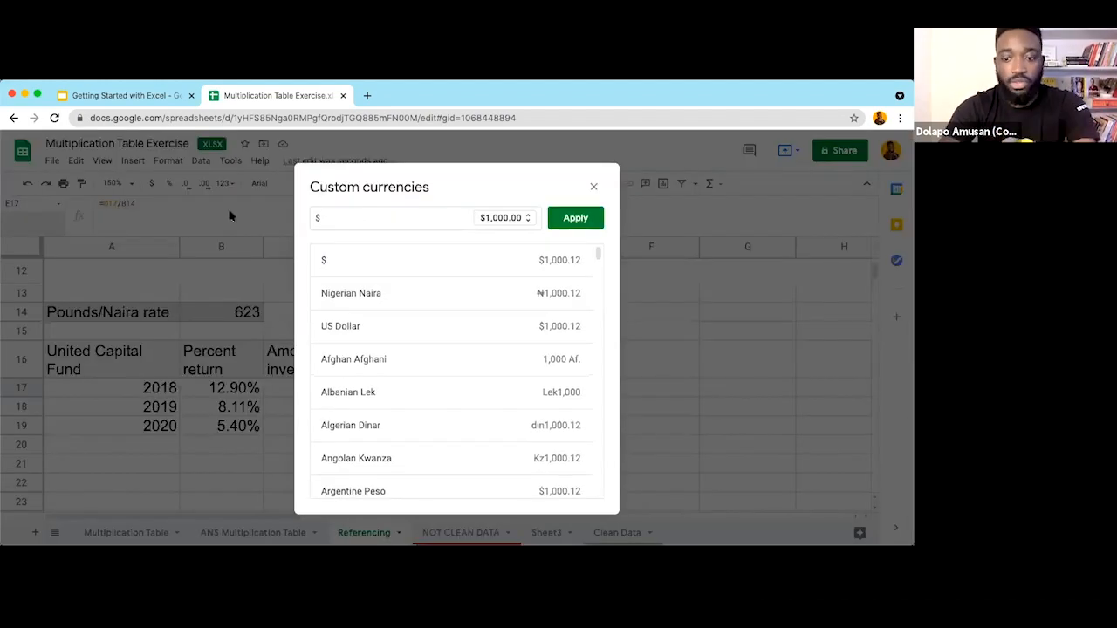
{"action": "key", "text": "BackSpace"}
{"action": "type", "text": "poun"}
{"action": "left_click", "coordinate": [362, 262]}
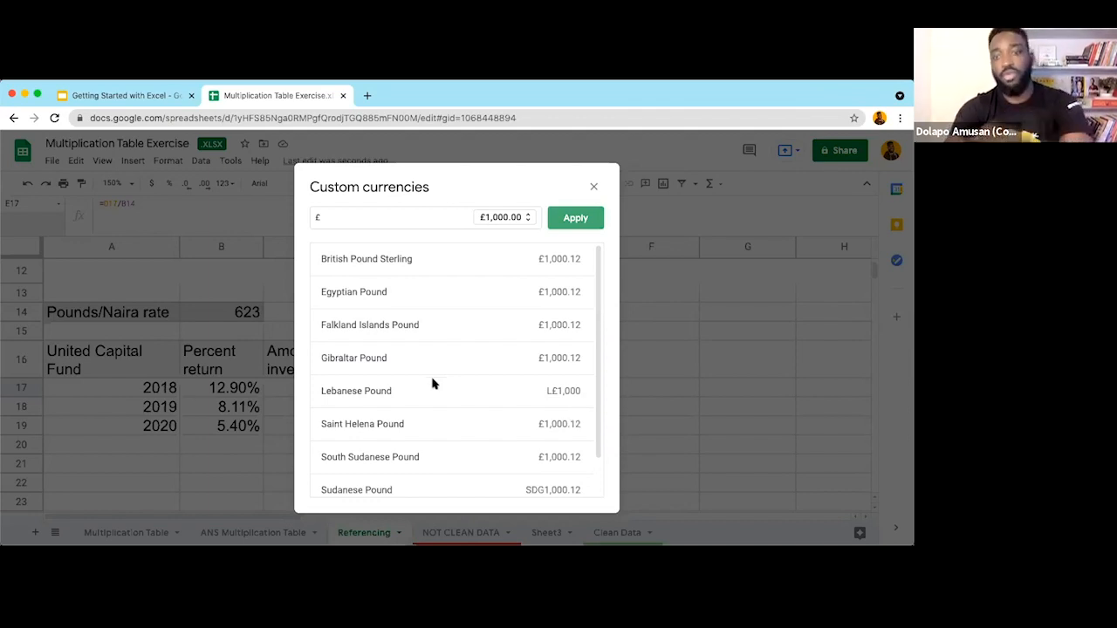
{"action": "key", "text": "Return"}
{"action": "key", "text": "Return"}
{"action": "key", "text": "Return"}
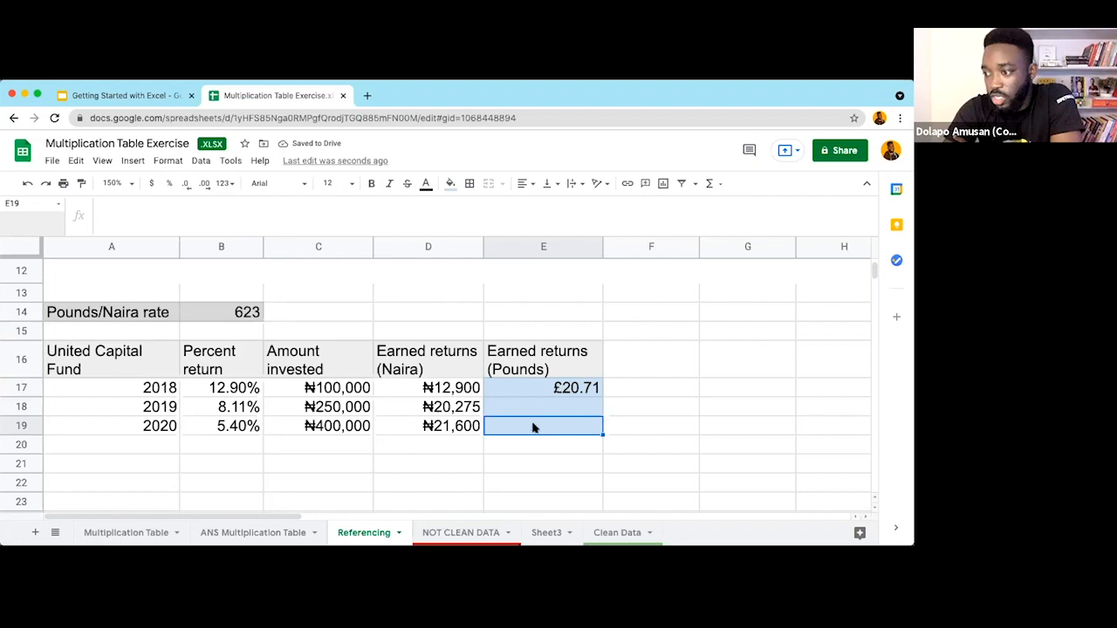
{"action": "key", "text": "Return"}
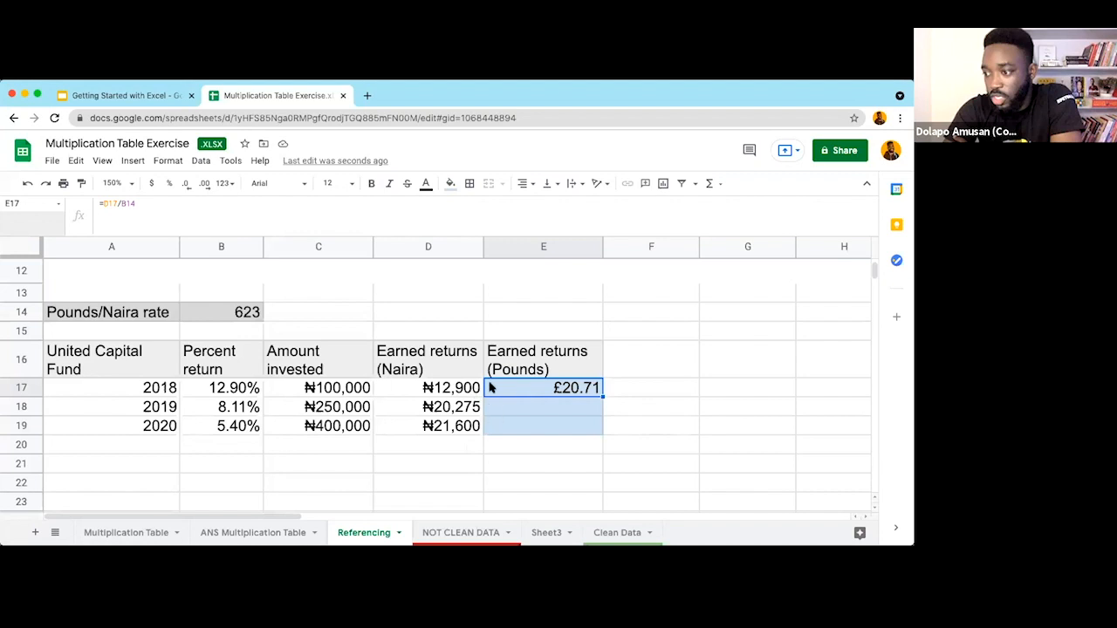
Step: Undo and redo copying E17's pounds formula into E18:E19
{"action": "key", "text": "super+z"}
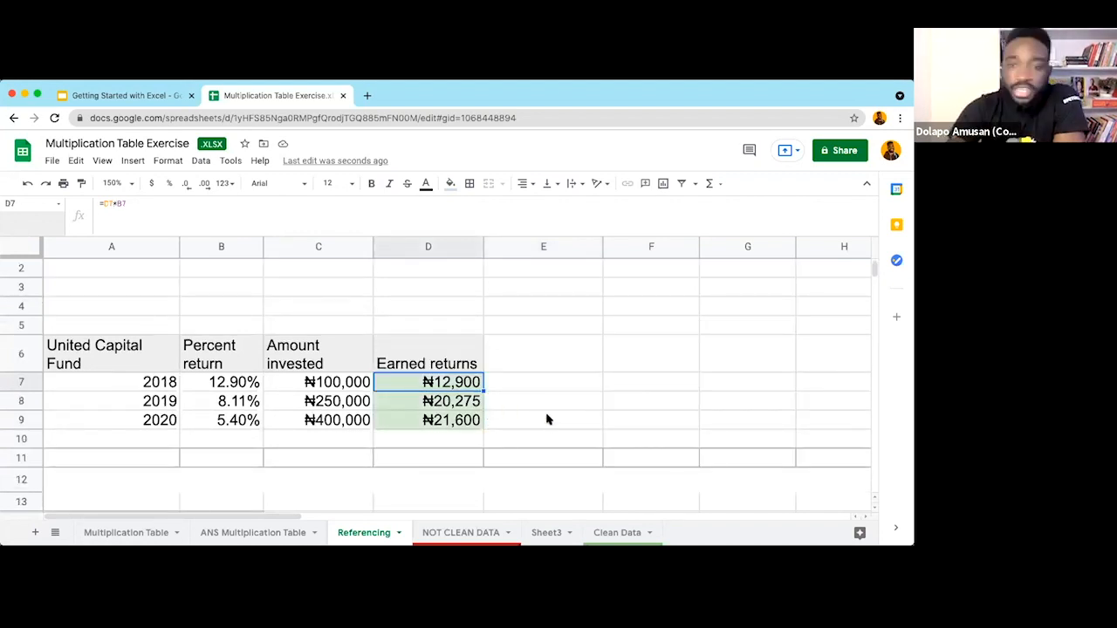
{"action": "scroll", "coordinate": [554, 413], "scroll_direction": "down", "scroll_amount": 3}
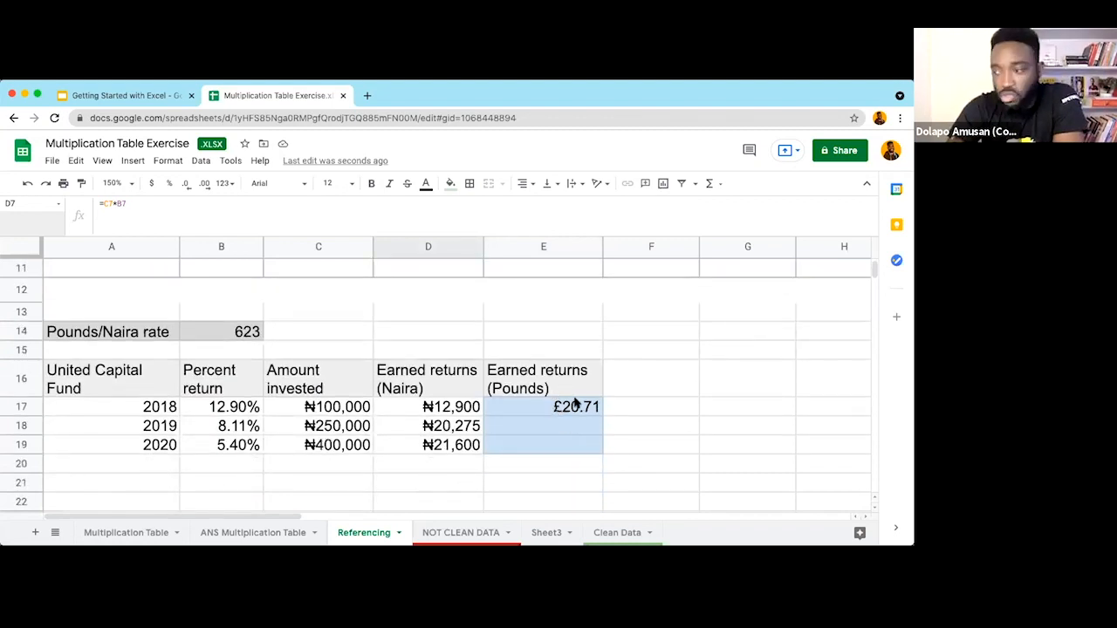
{"action": "left_click", "coordinate": [600, 412]}
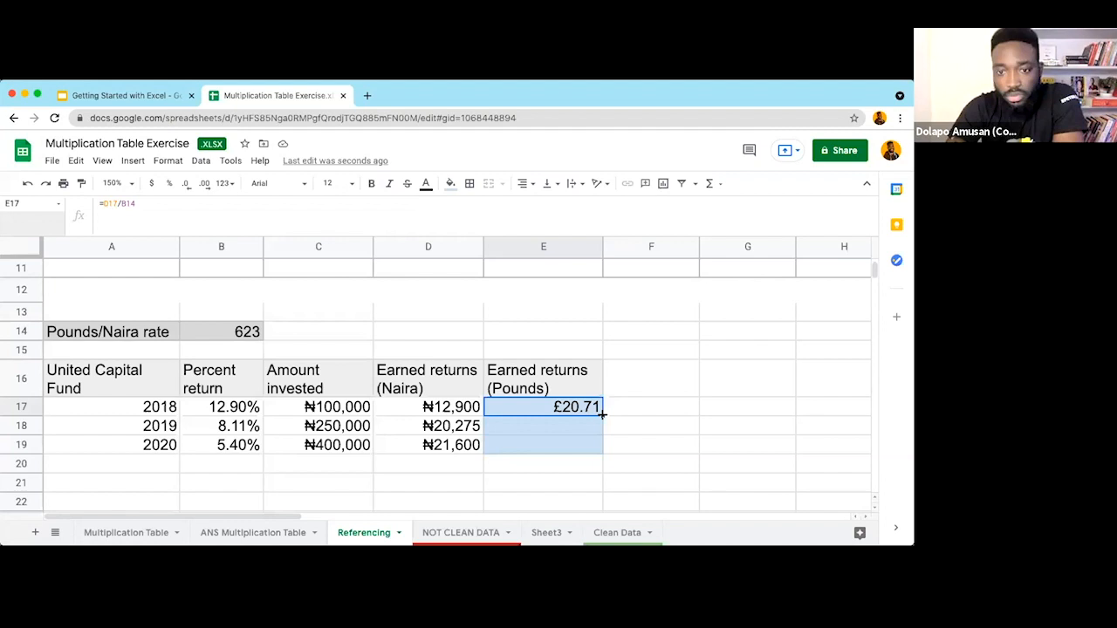
{"action": "key", "text": "Right"}
Step: Check the #DIV/0! error in E18 and #VALUE! in E19, then return to E17
{"action": "left_click", "coordinate": [525, 426]}
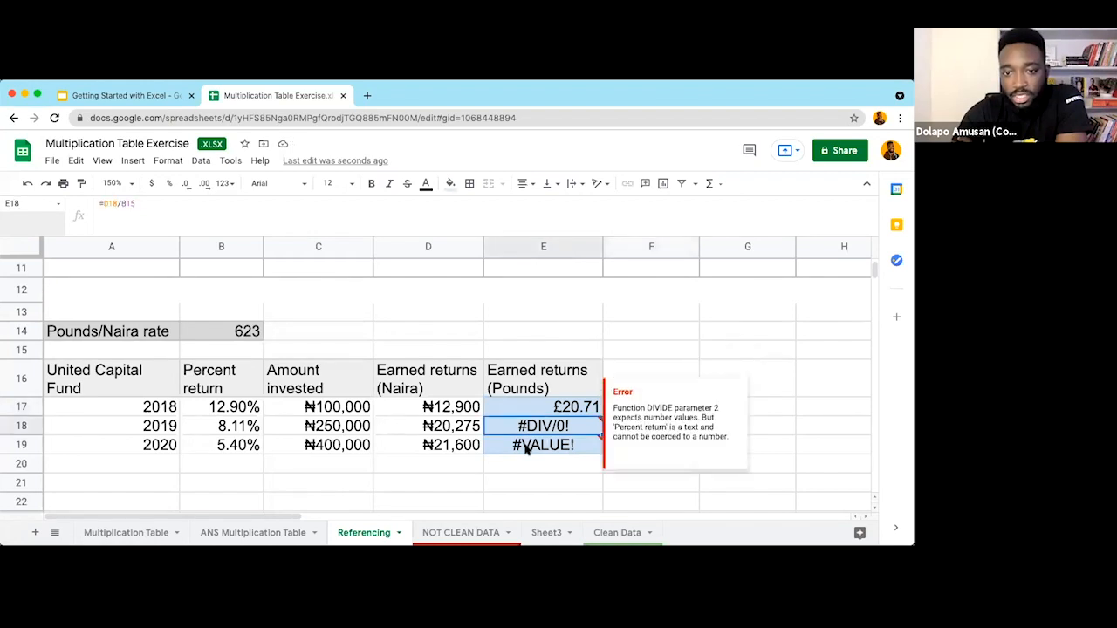
{"action": "left_click", "coordinate": [525, 450]}
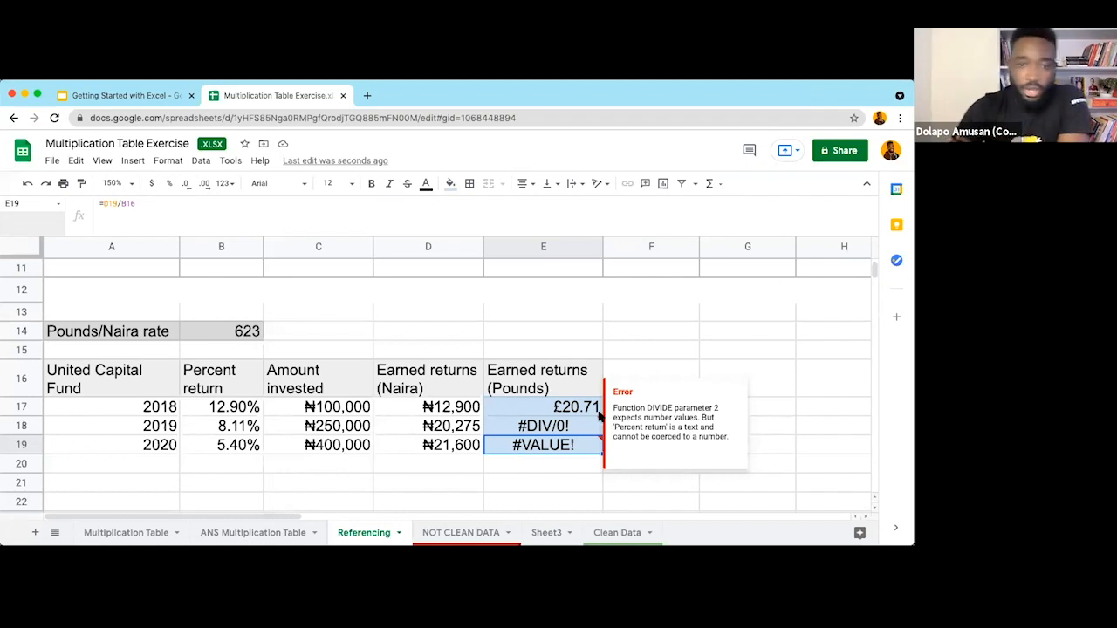
{"action": "left_click", "coordinate": [525, 408]}
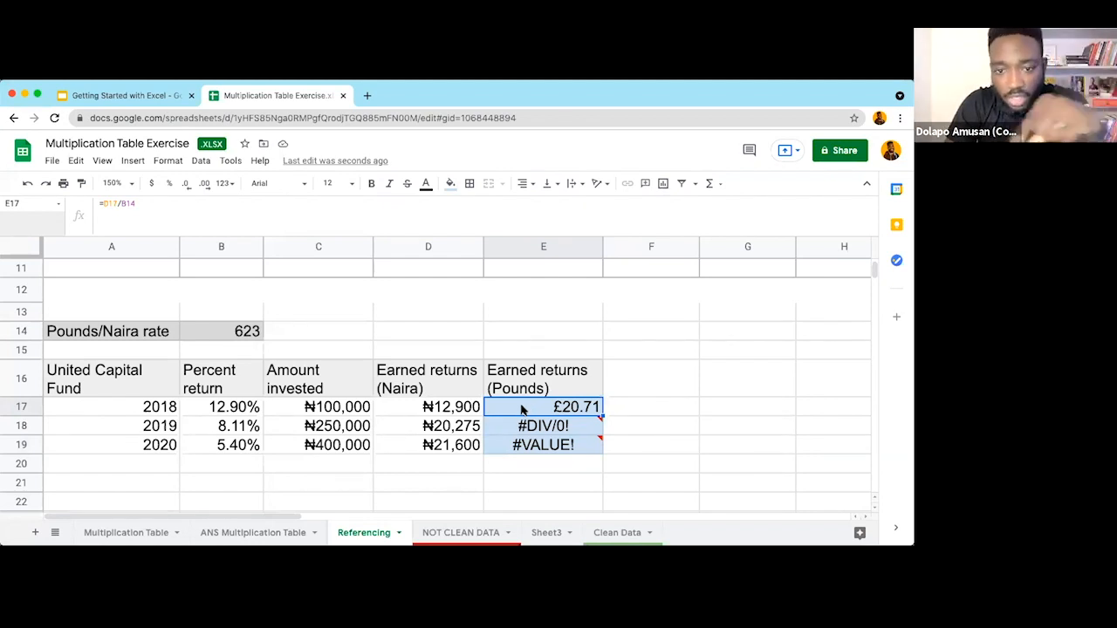
{"action": "double_click", "coordinate": [522, 408]}
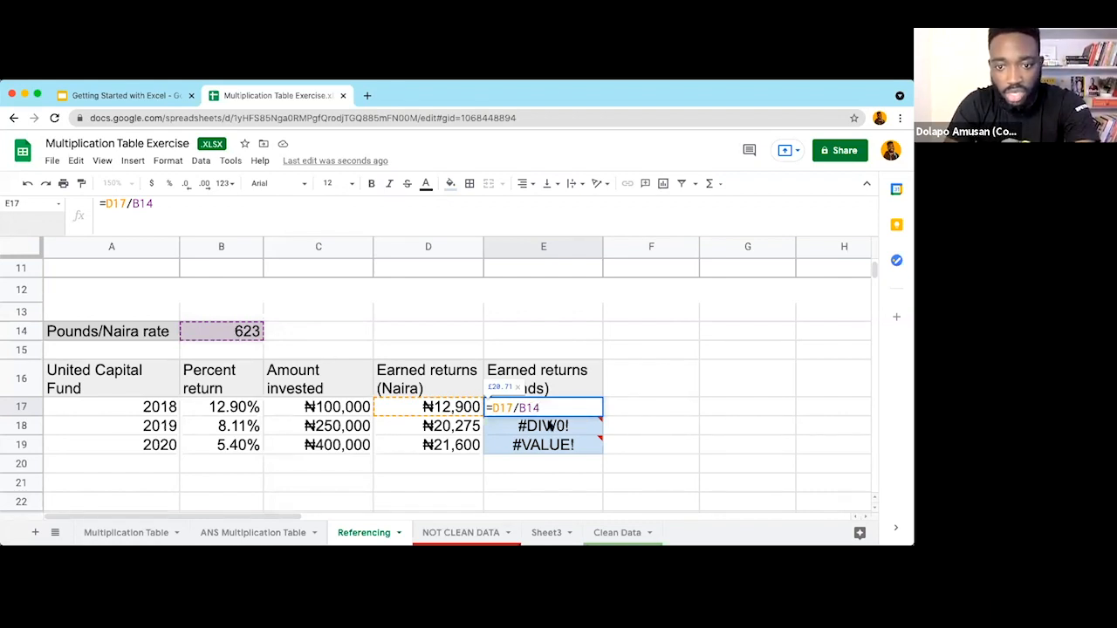
{"action": "key", "text": "Return"}
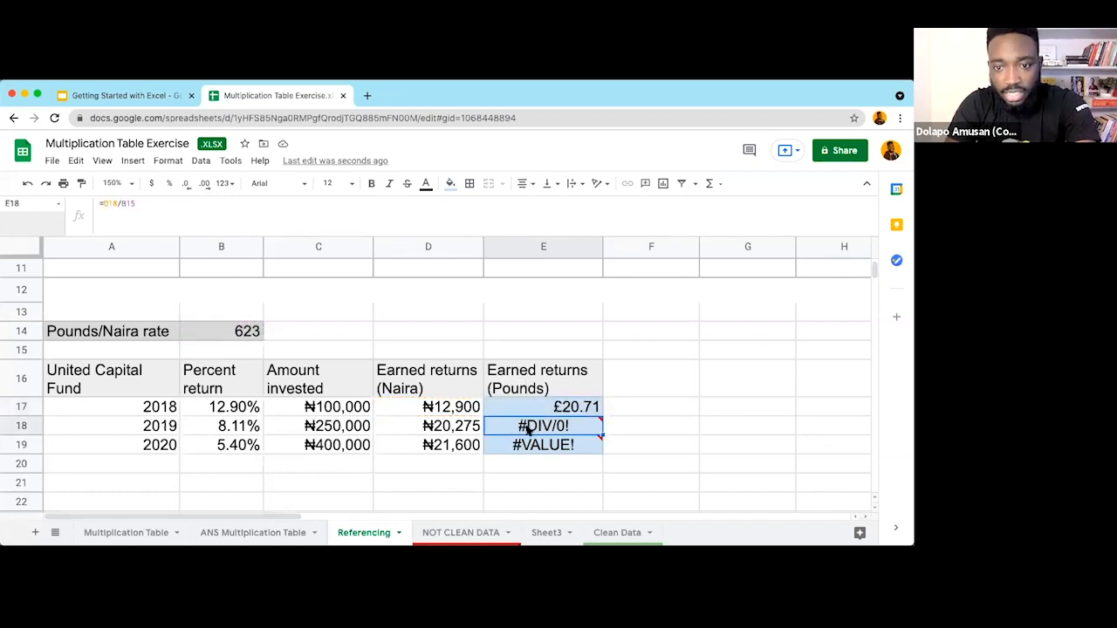
{"action": "double_click", "coordinate": [516, 427]}
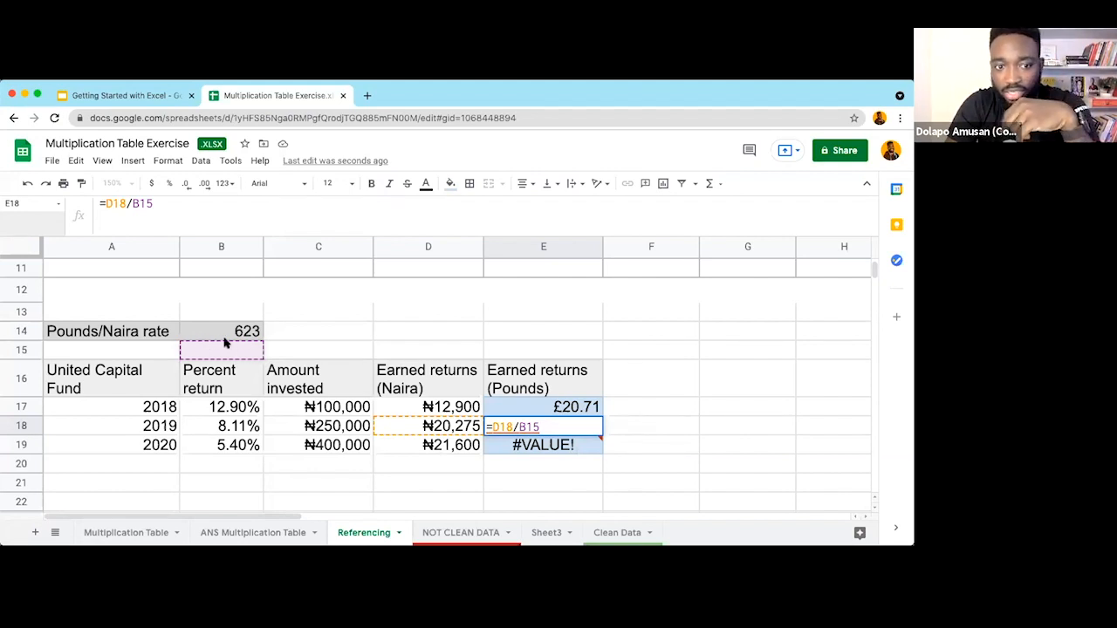
{"action": "key", "text": "Escape"}
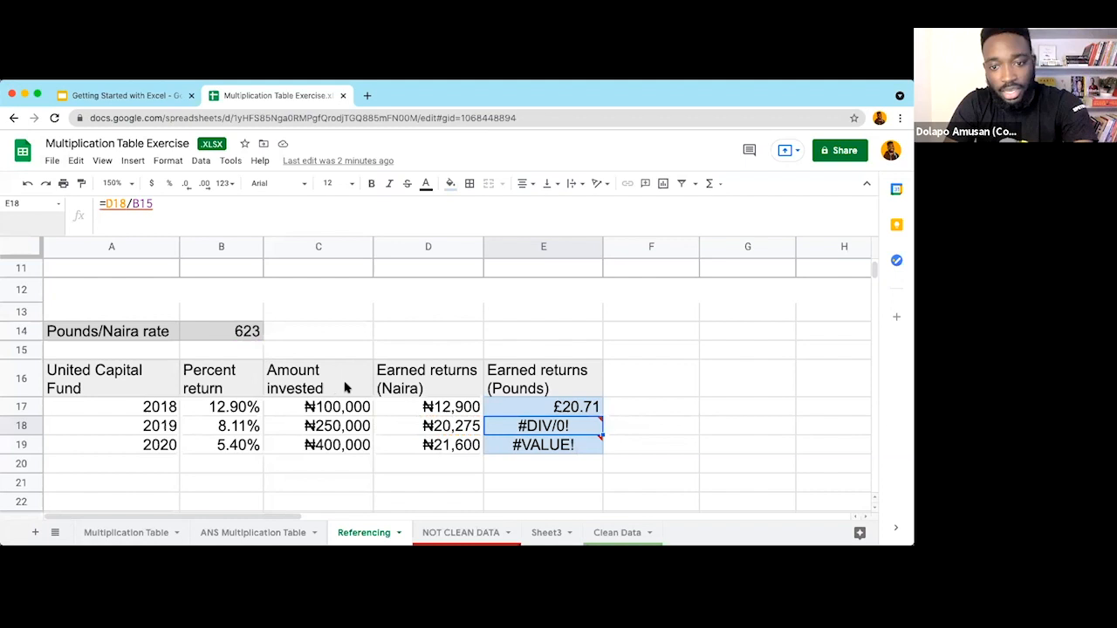
{"action": "left_click", "coordinate": [539, 447]}
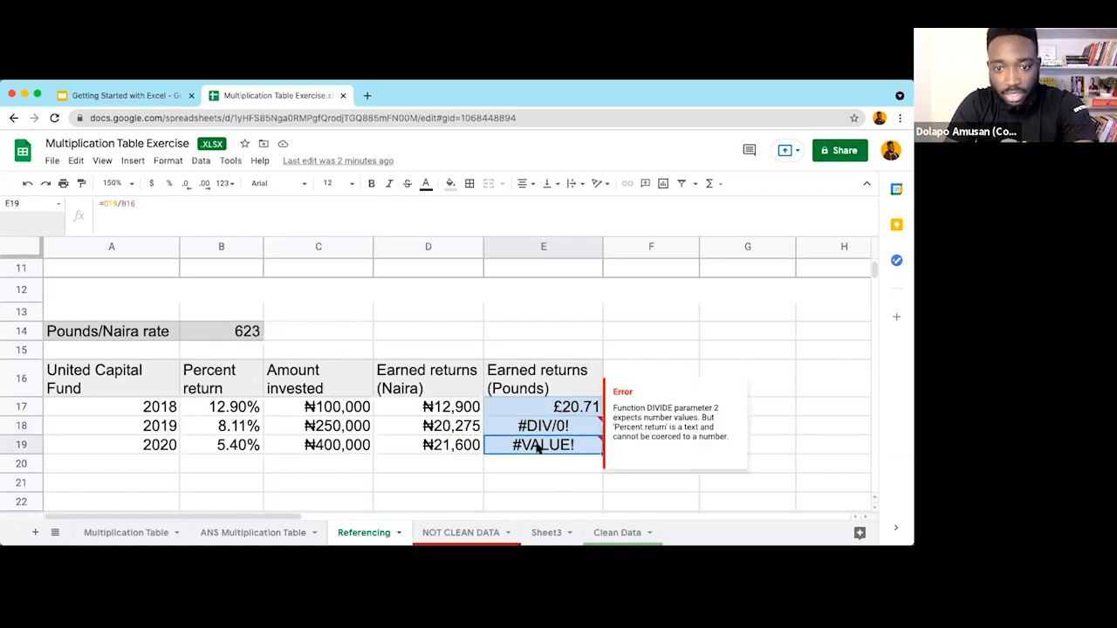
{"action": "double_click", "coordinate": [537, 445]}
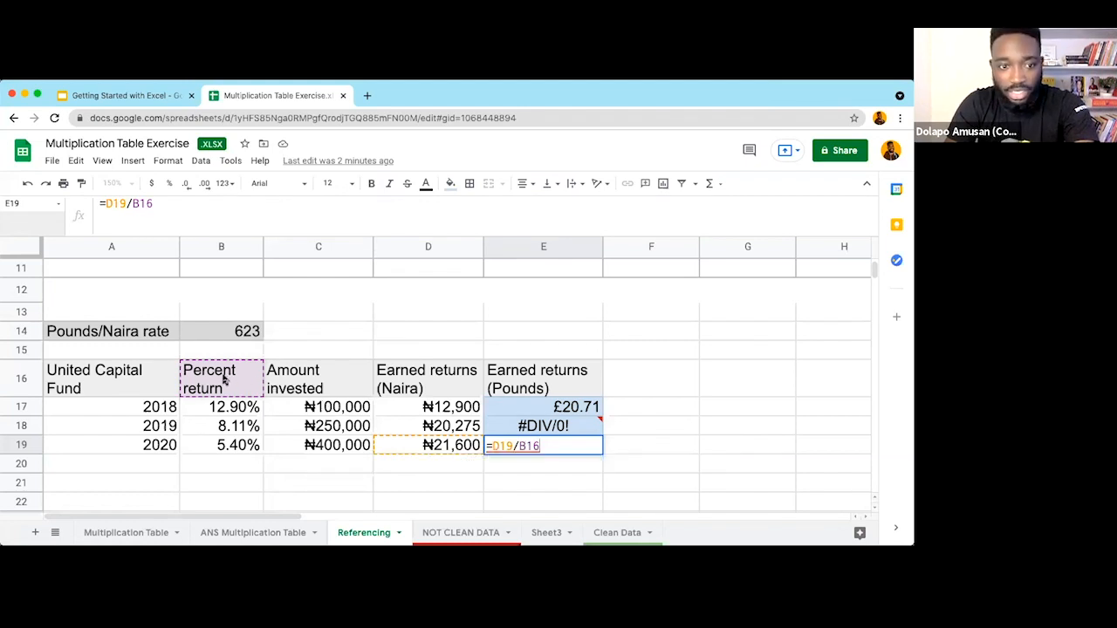
{"action": "key", "text": "Escape"}
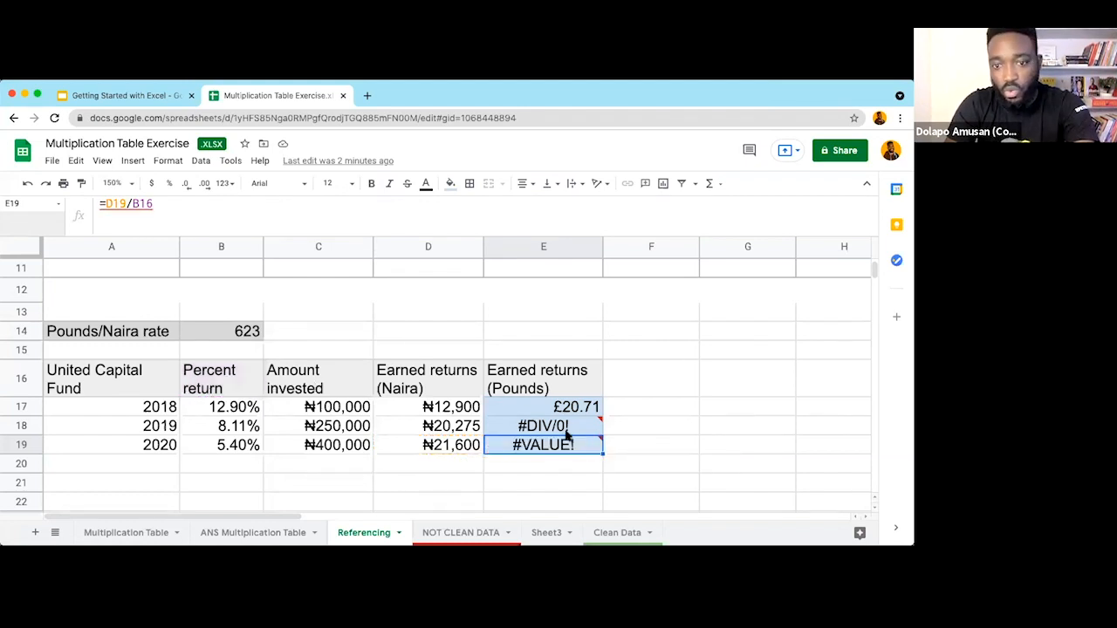
{"action": "left_click", "coordinate": [637, 432]}
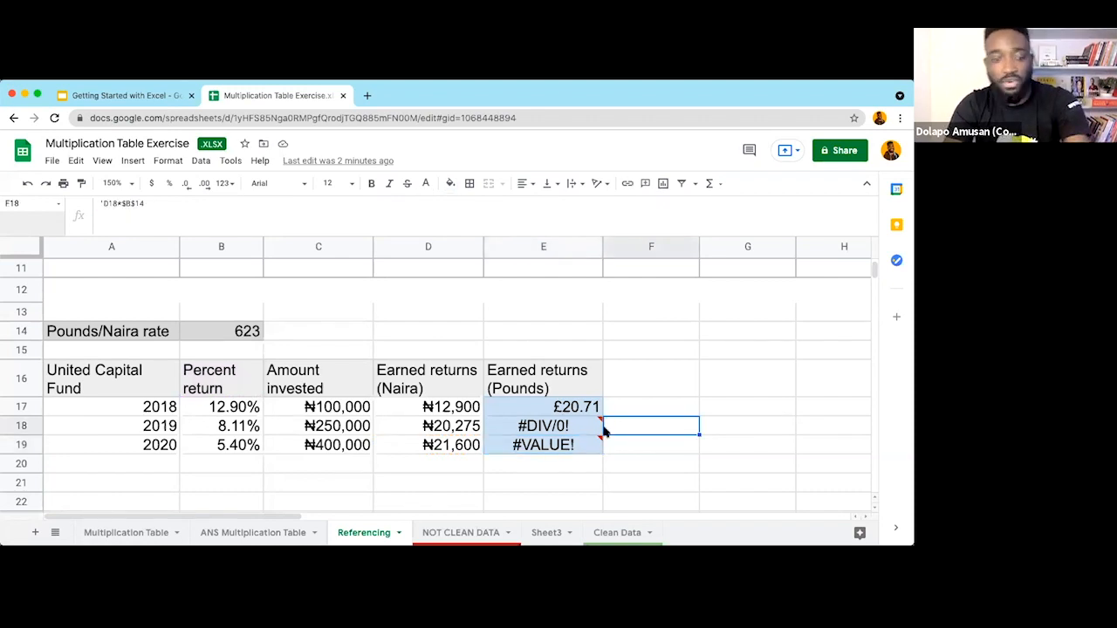
Step: Type the explanation 'Dividing a number' into F18
{"action": "type", "text": "Divi"}
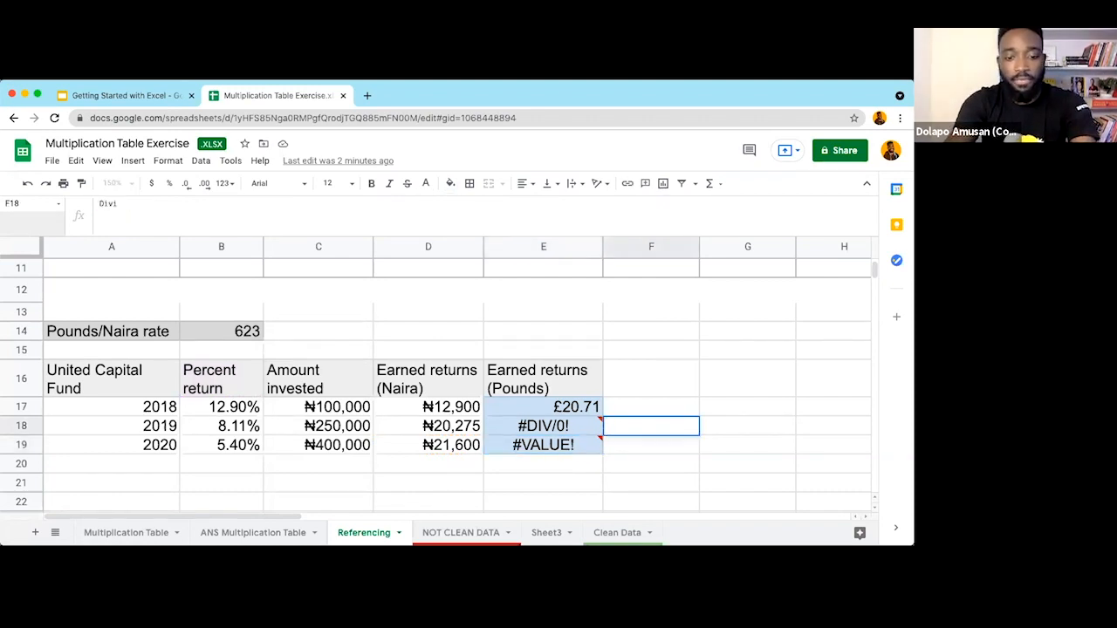
{"action": "type", "text": "ding a number by 0"}
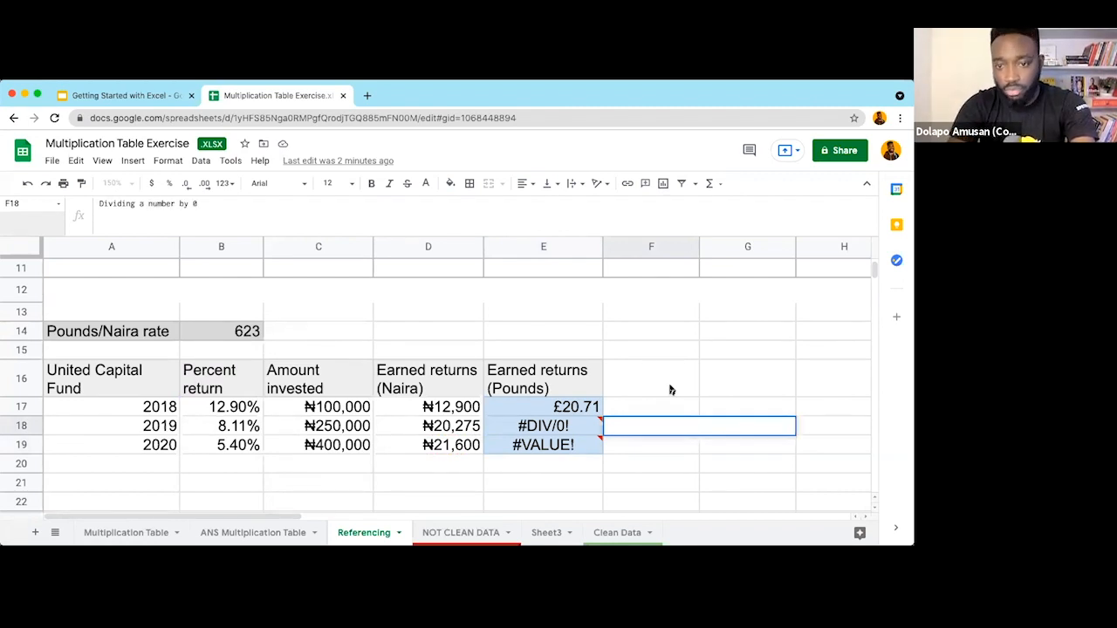
{"action": "key", "text": "Escape"}
{"action": "left_click", "coordinate": [660, 411]}
Step: Review F18, F19 and the error explanations for E18's #DIV/0! and E19's #VALUE!
{"action": "left_click", "coordinate": [657, 426]}
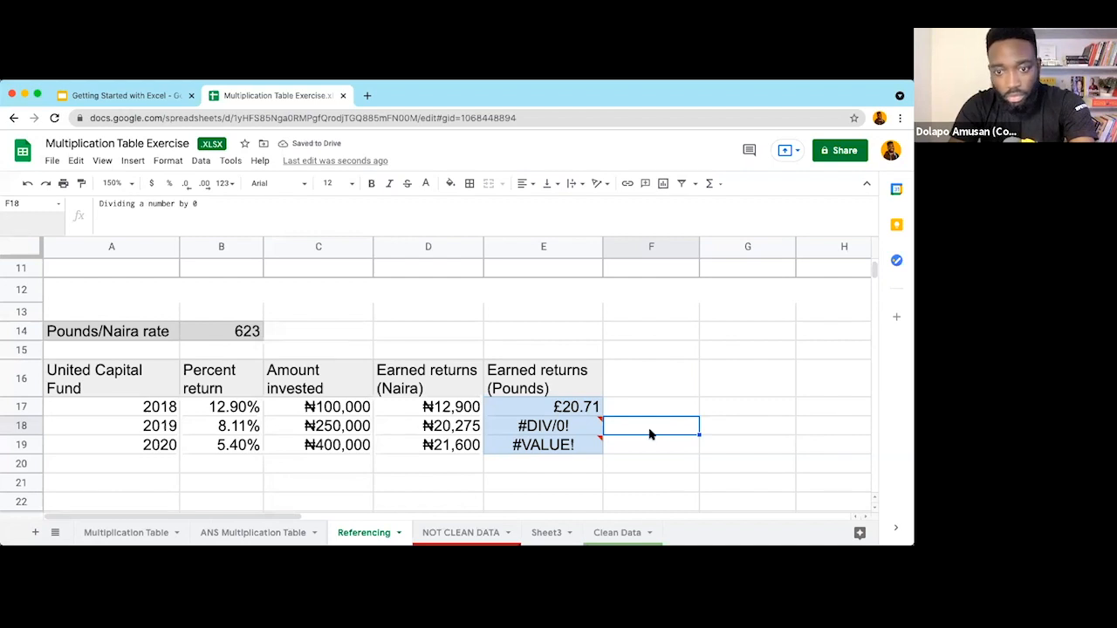
{"action": "left_click", "coordinate": [627, 450]}
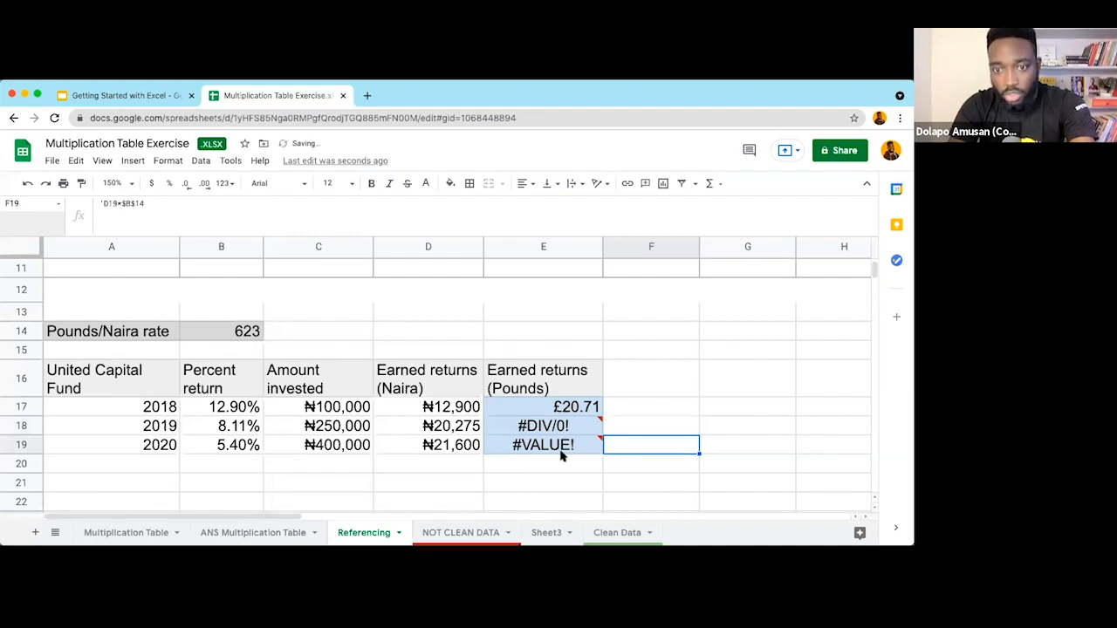
{"action": "left_click", "coordinate": [561, 428]}
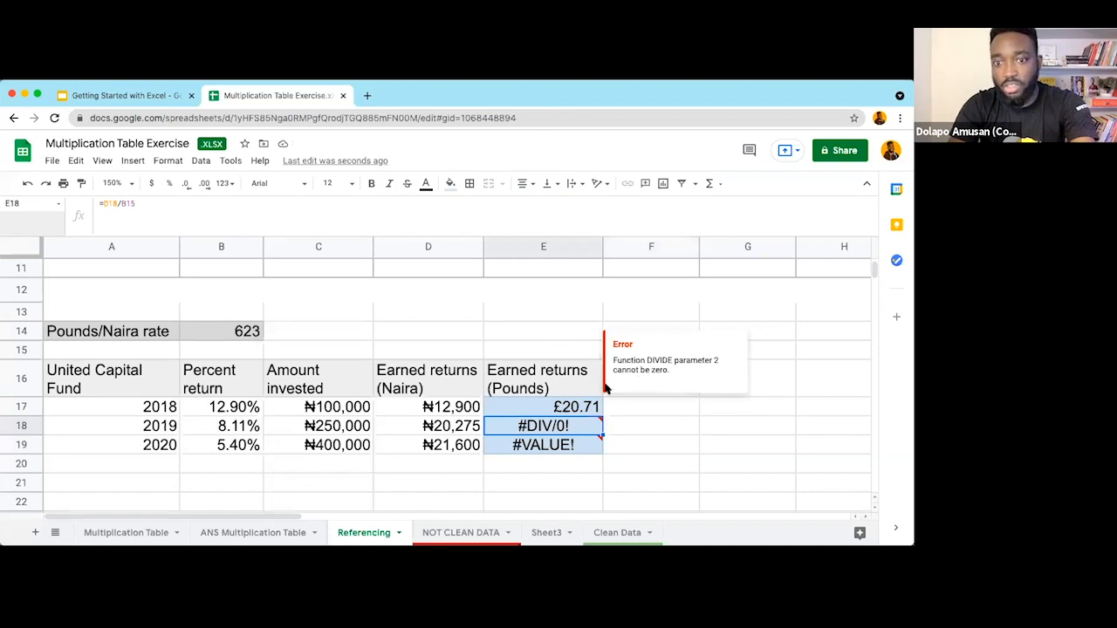
{"action": "key", "text": "Return"}
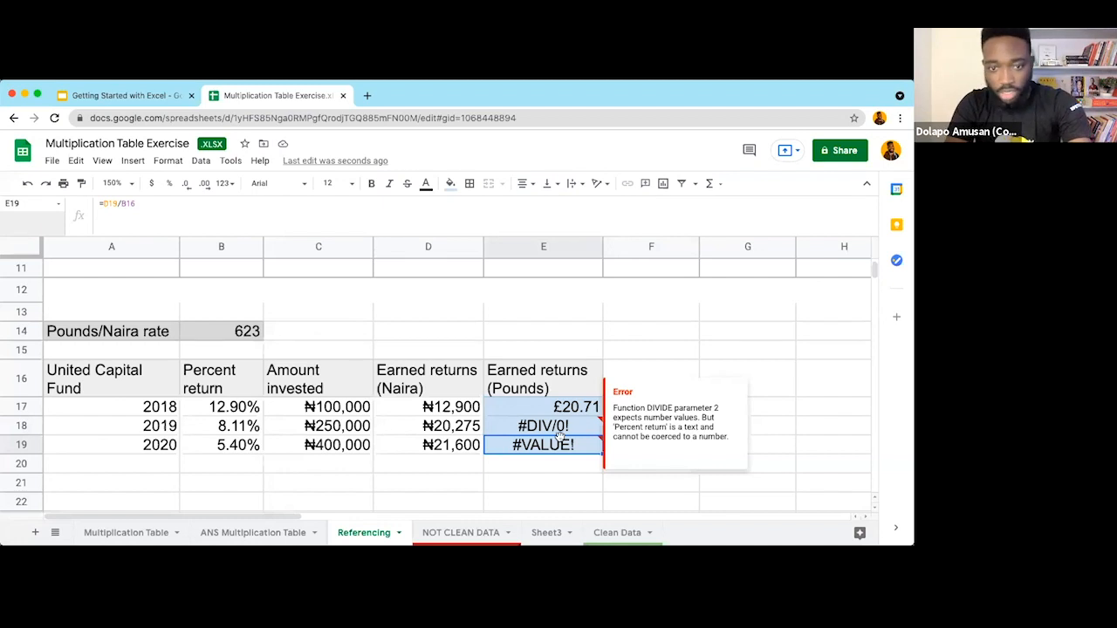
{"action": "mouse_move", "coordinate": [559, 435]}
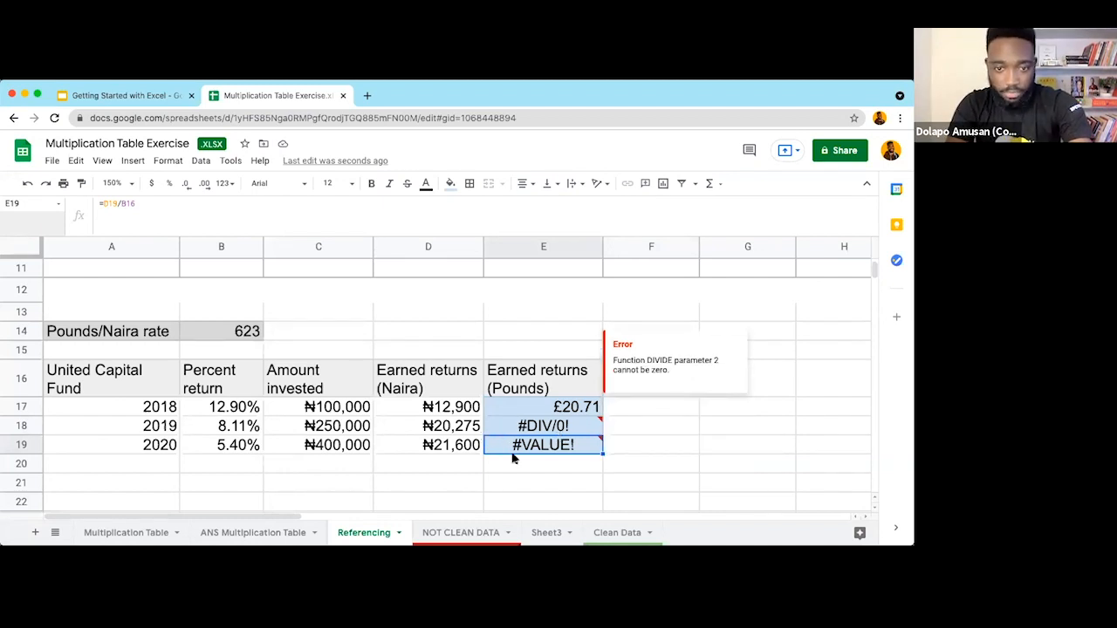
{"action": "left_click", "coordinate": [467, 472]}
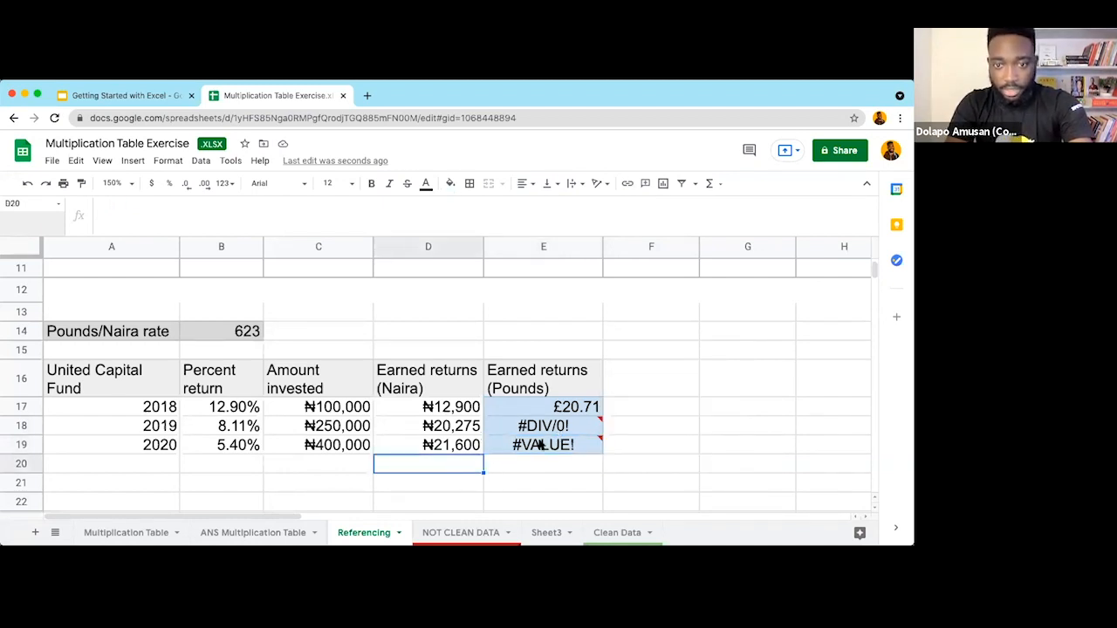
{"action": "left_click", "coordinate": [594, 407]}
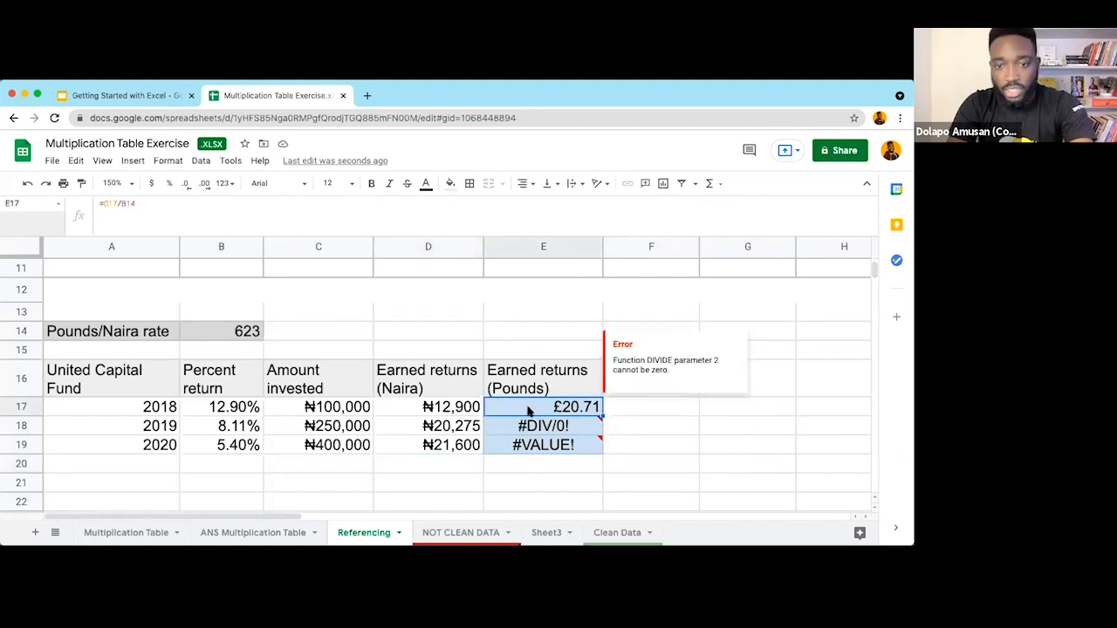
{"action": "scroll", "coordinate": [450, 410], "scroll_direction": "up", "scroll_amount": 5}
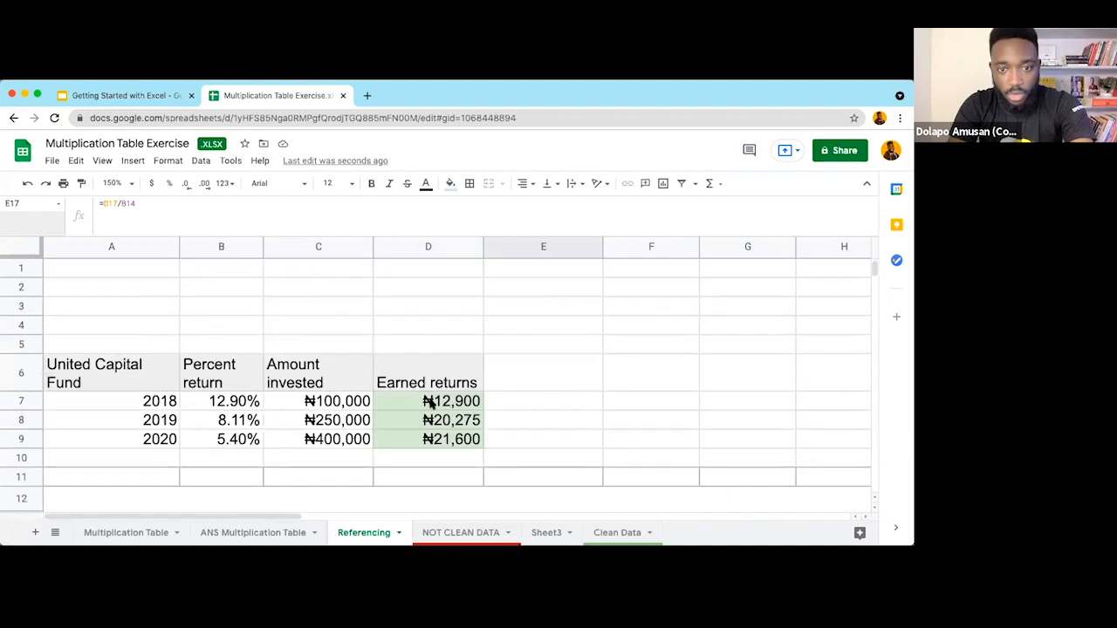
{"action": "left_click", "coordinate": [429, 402]}
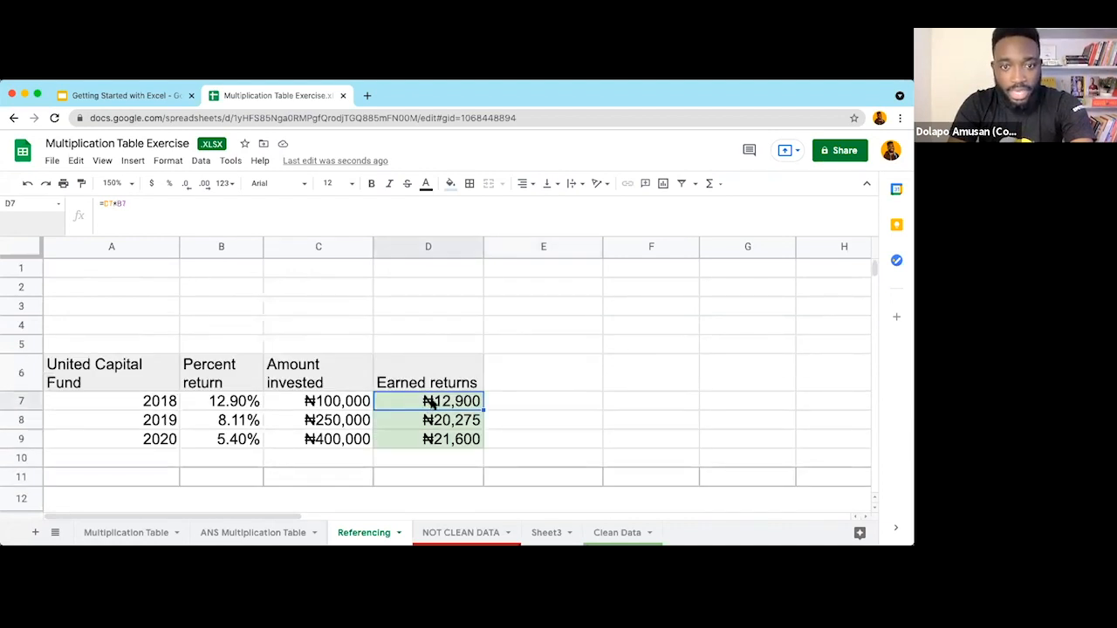
{"action": "double_click", "coordinate": [416, 401]}
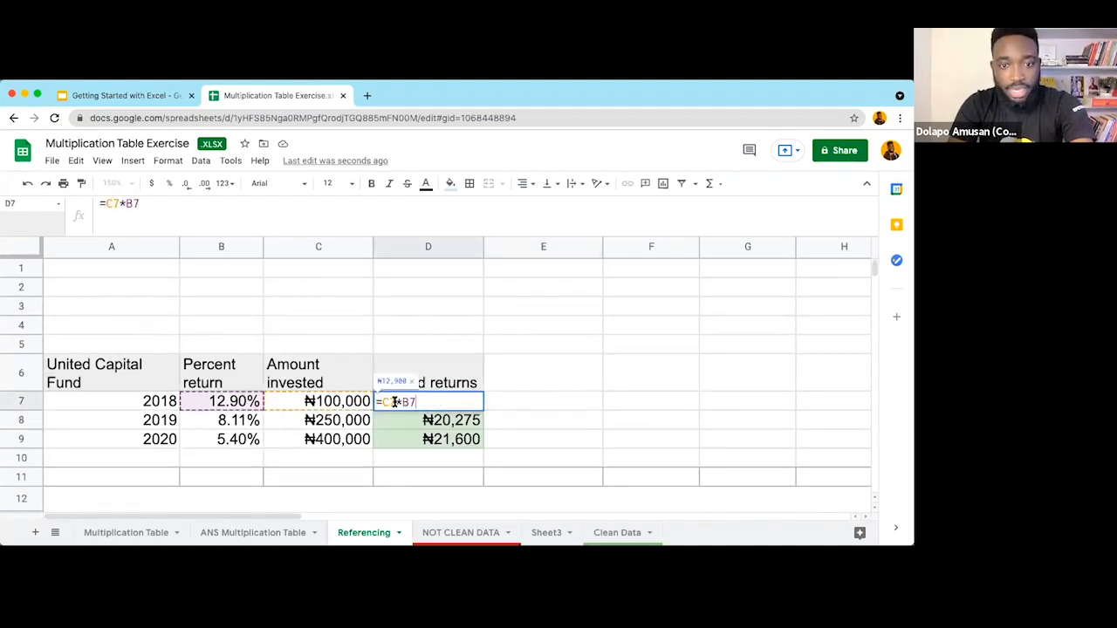
{"action": "key", "text": "Escape"}
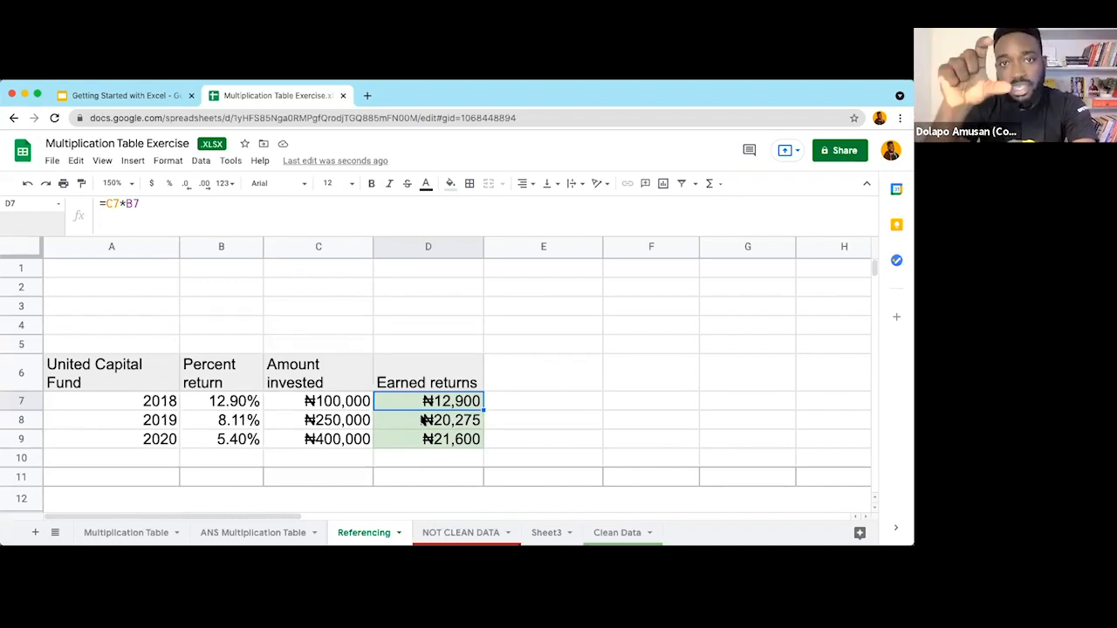
{"action": "double_click", "coordinate": [425, 420]}
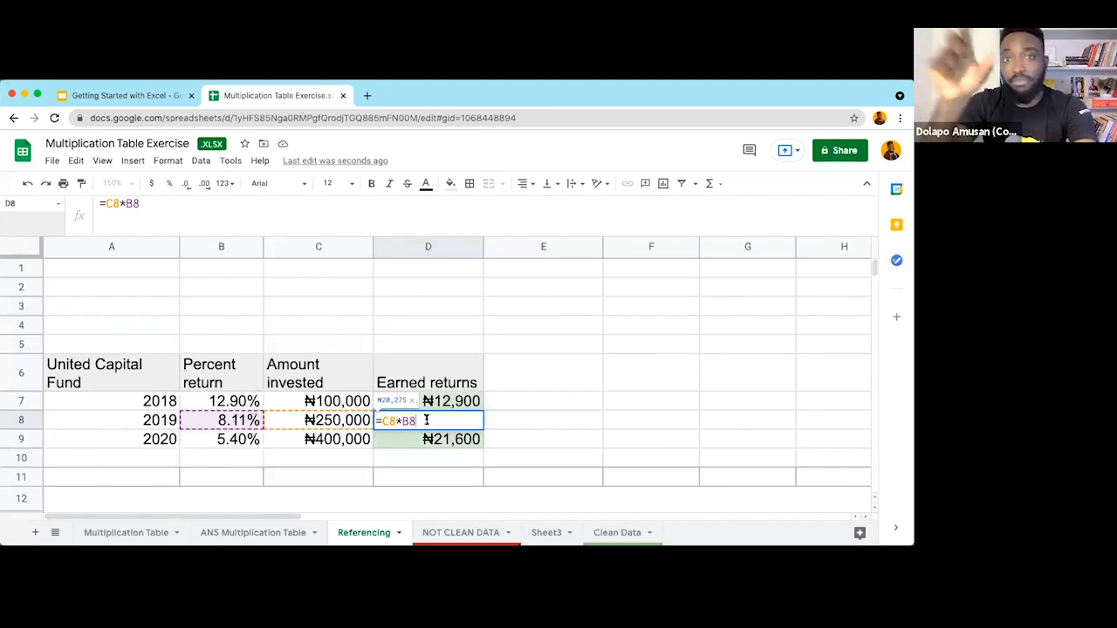
{"action": "key", "text": "Return"}
{"action": "double_click", "coordinate": [428, 439]}
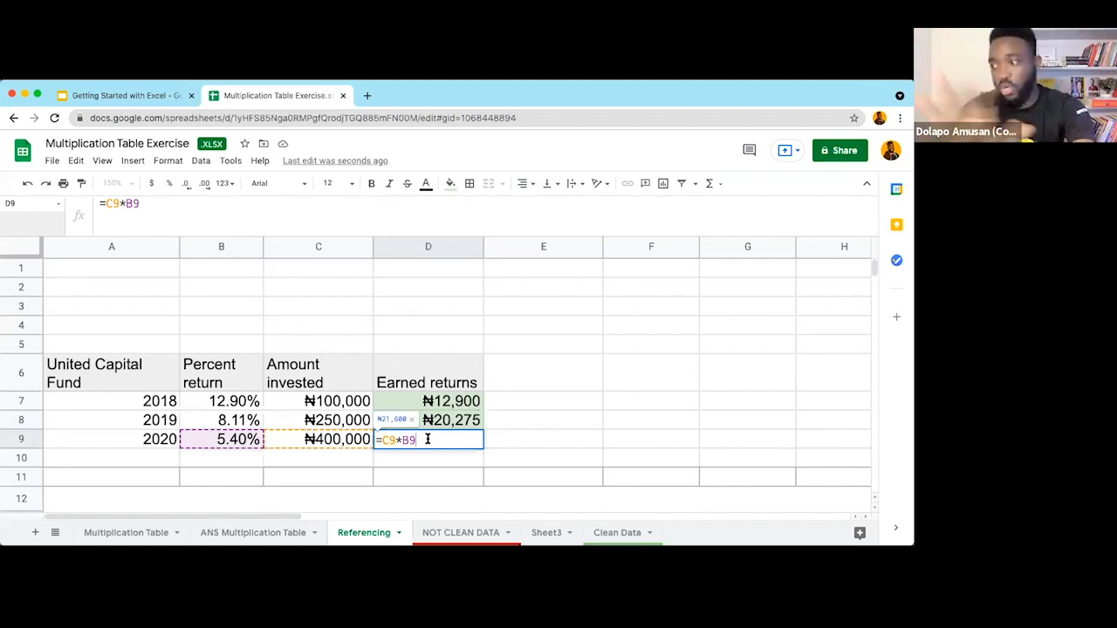
{"action": "key", "text": "Escape"}
{"action": "scroll", "coordinate": [462, 445], "scroll_direction": "down", "scroll_amount": 5}
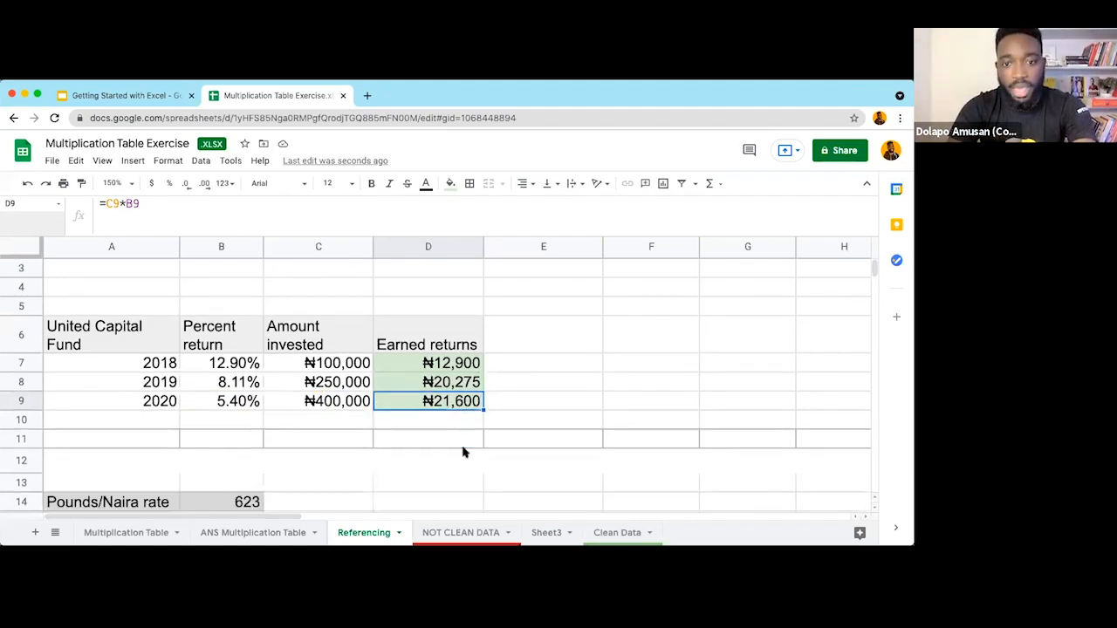
Step: Confirm E17's pounds formula and inspect E19's #VALUE! formula without changing it
{"action": "left_click", "coordinate": [550, 344]}
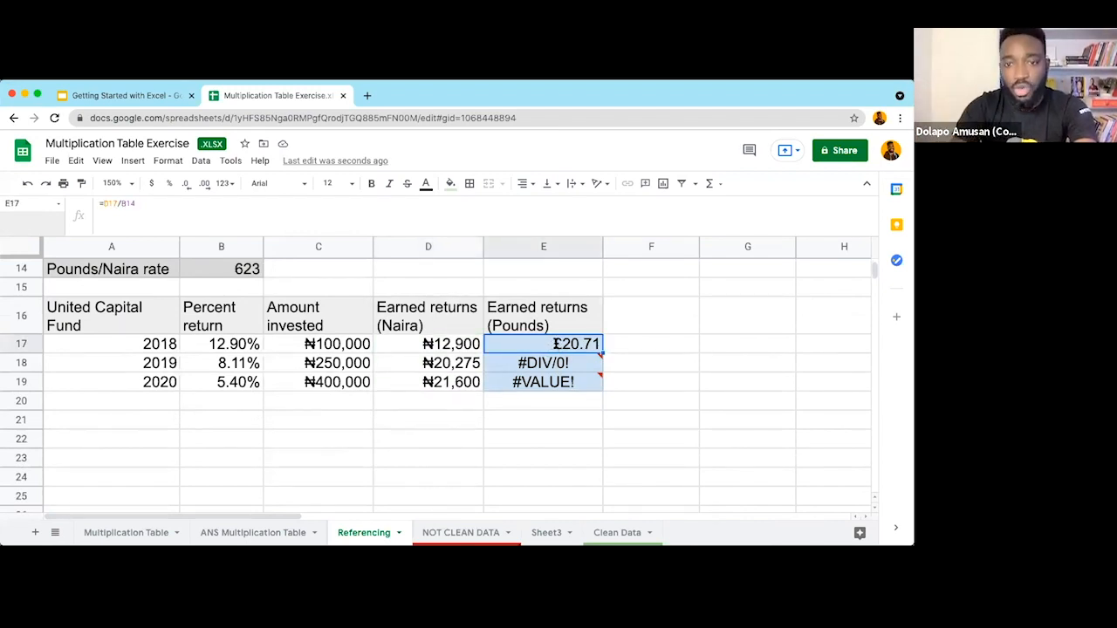
{"action": "double_click", "coordinate": [557, 344]}
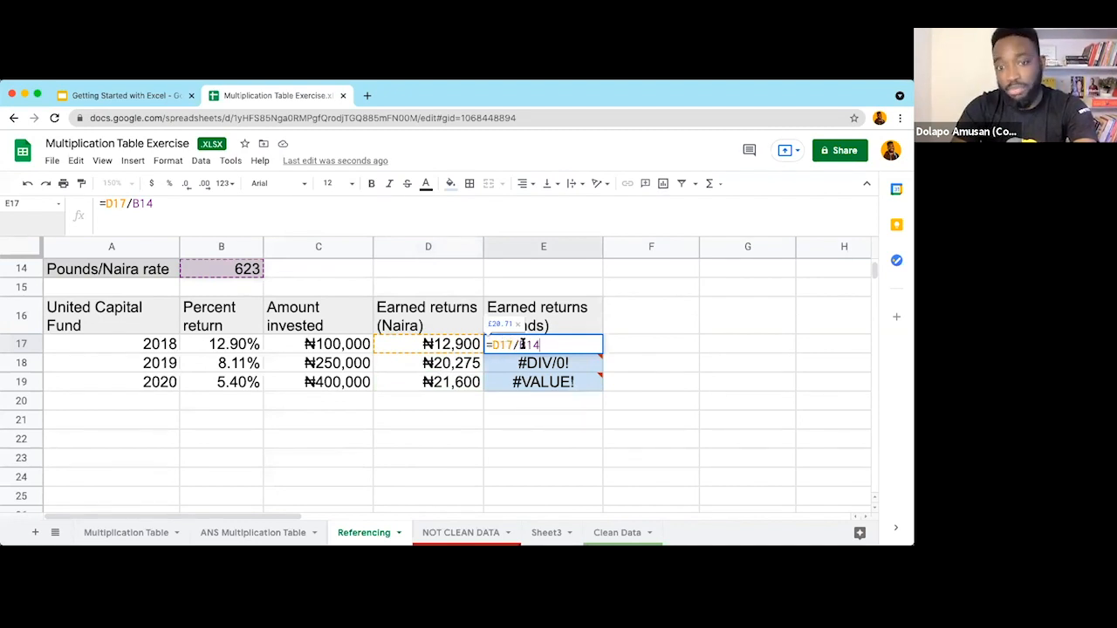
{"action": "key", "text": "Return"}
{"action": "mouse_move", "coordinate": [509, 367]}
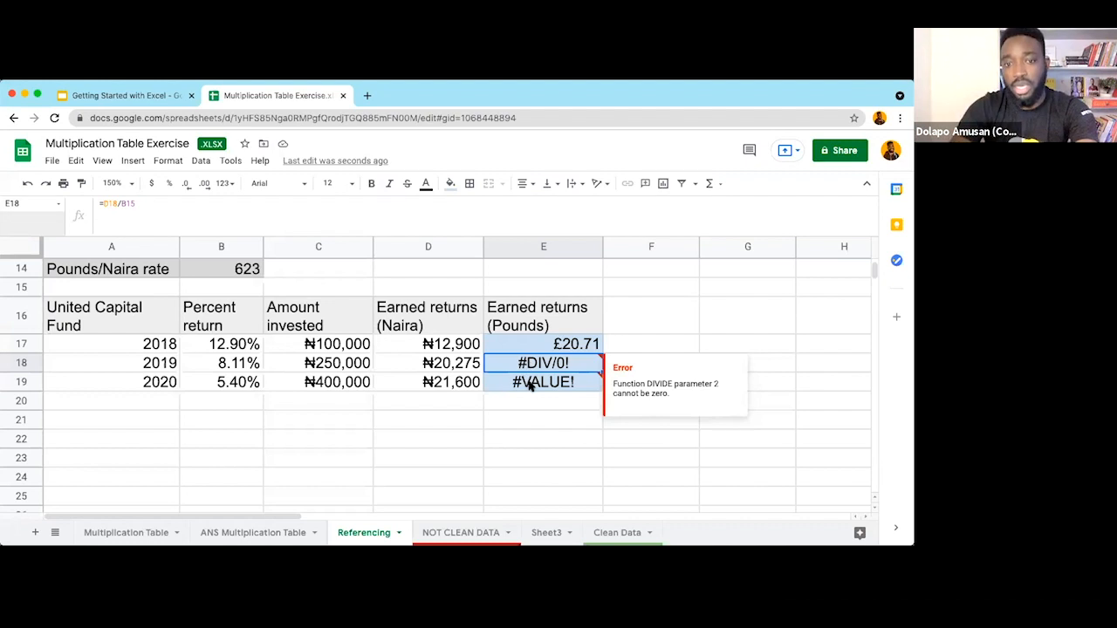
{"action": "double_click", "coordinate": [519, 383]}
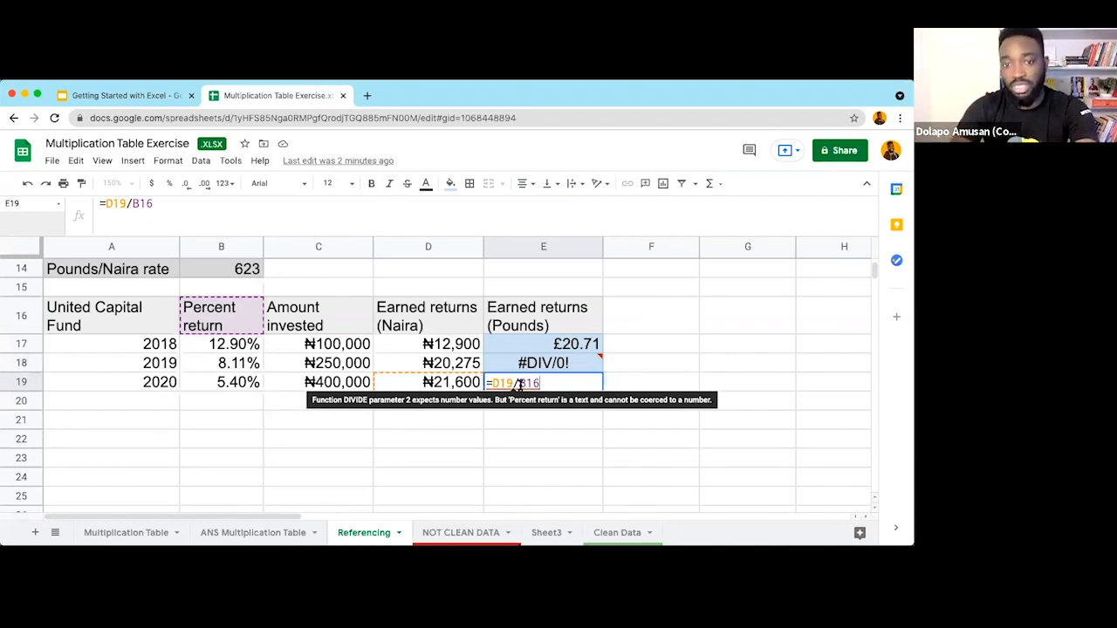
{"action": "key", "text": "Escape"}
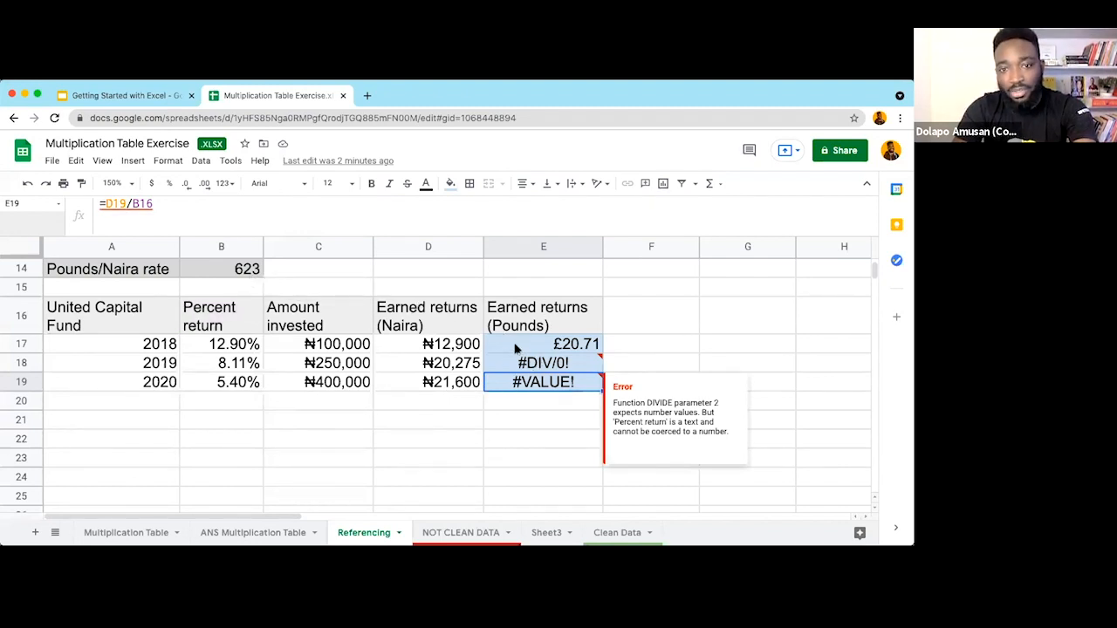
{"action": "key", "text": "Return"}
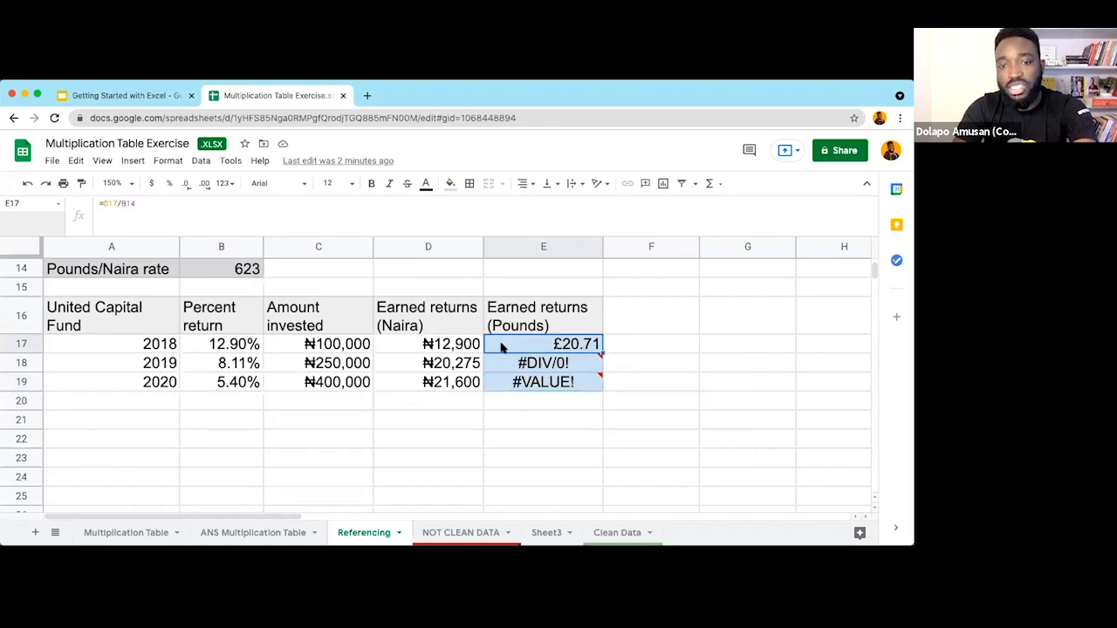
Step: Review D17:D19 and the B14 rate, then select the error cells E18:E19
{"action": "left_click_drag", "start_coordinate": [454, 382], "coordinate": [428, 344]}
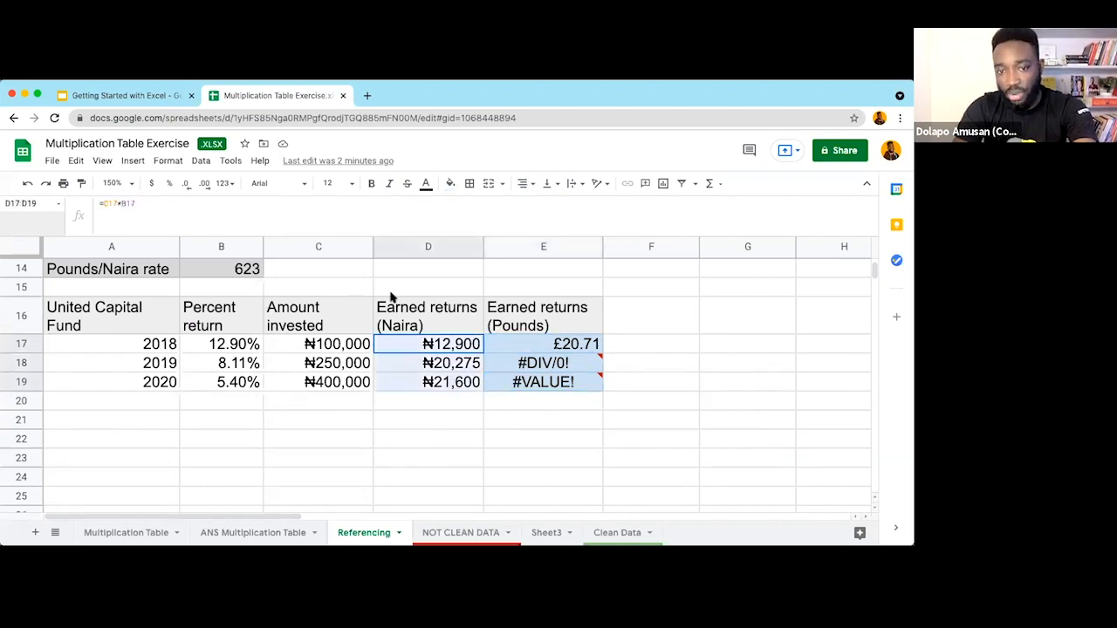
{"action": "left_click", "coordinate": [242, 271]}
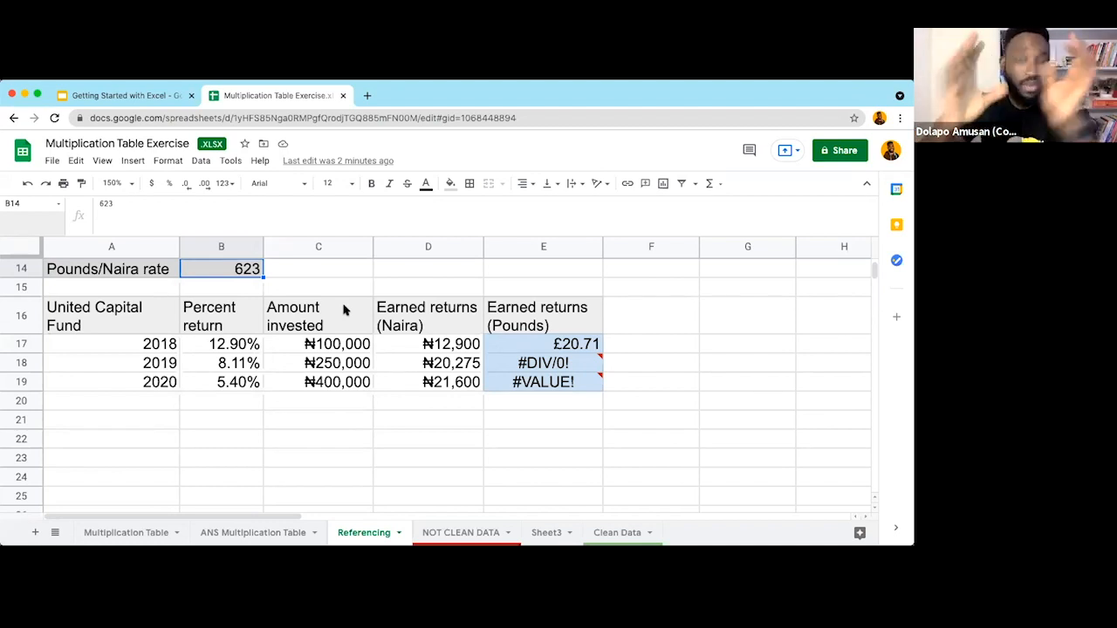
{"action": "left_click", "coordinate": [561, 366]}
{"action": "key", "text": "shift+Down"}
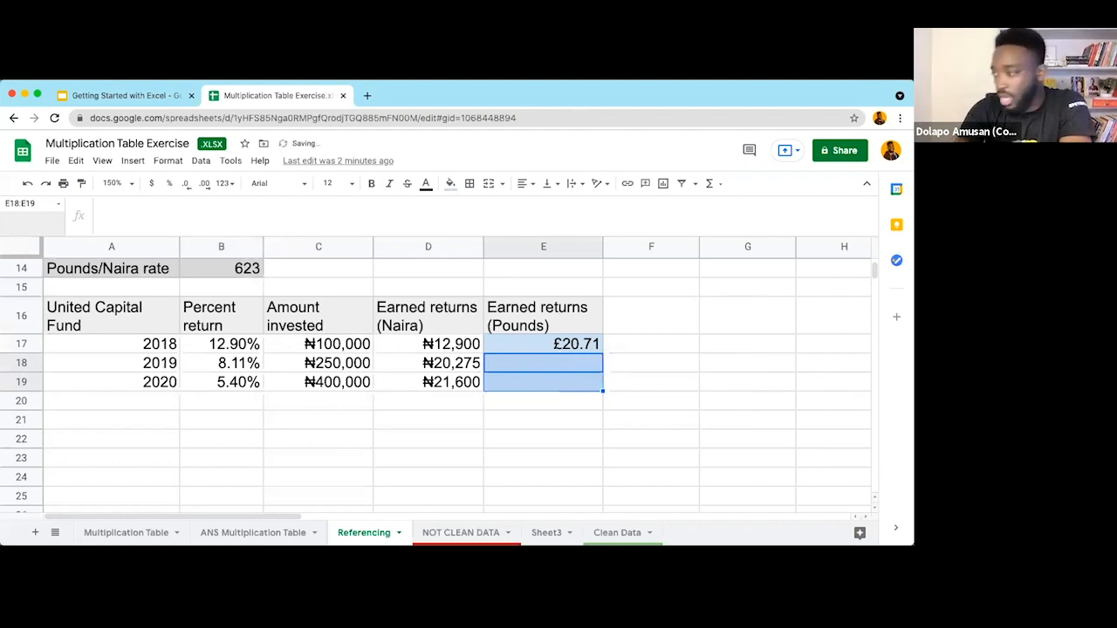
Step: Edit E17 to =D17/$B$14, locking the 623 rate, and open the zoom options
{"action": "left_click", "coordinate": [532, 345]}
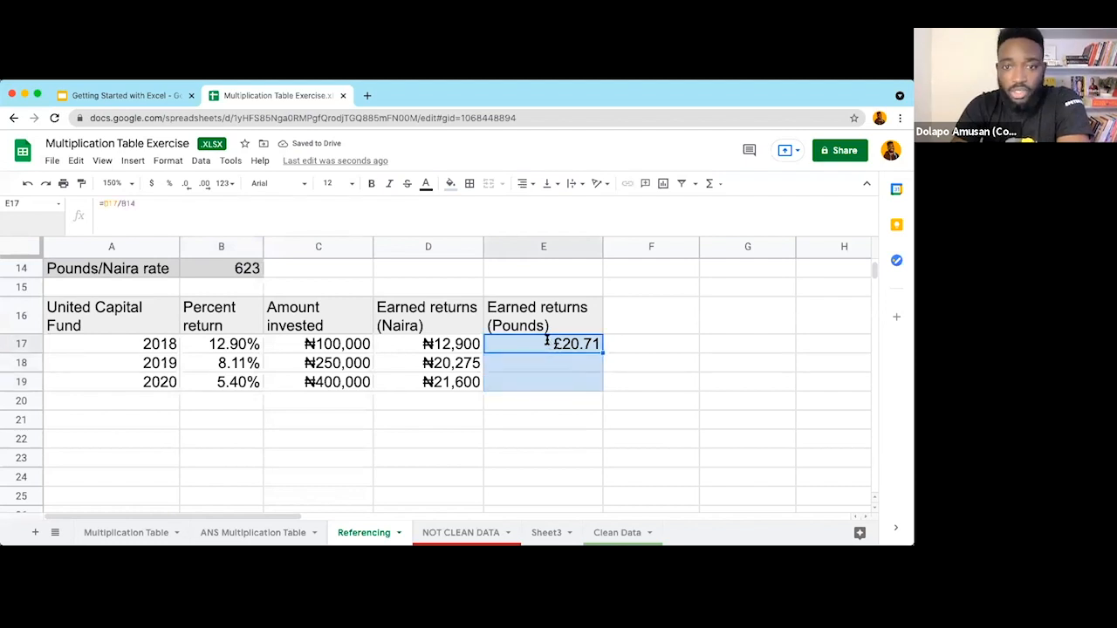
{"action": "double_click", "coordinate": [527, 347]}
{"action": "left_click_drag", "start_coordinate": [520, 346], "coordinate": [543, 346]}
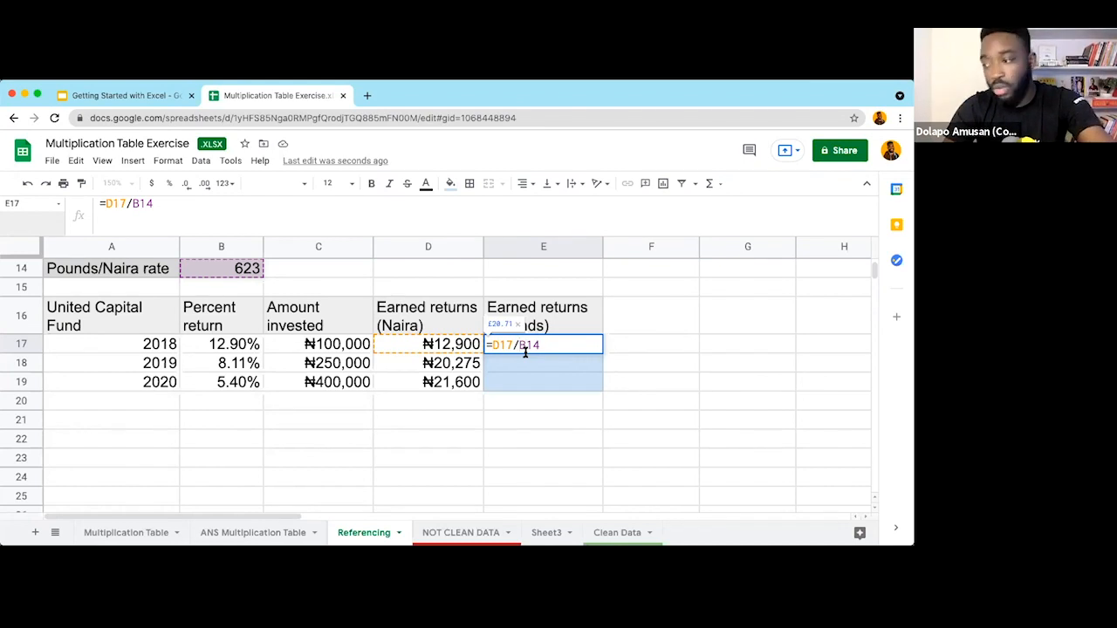
{"action": "left_click", "coordinate": [522, 346]}
{"action": "type", "text": "$"}
{"action": "left_click", "coordinate": [532, 345]}
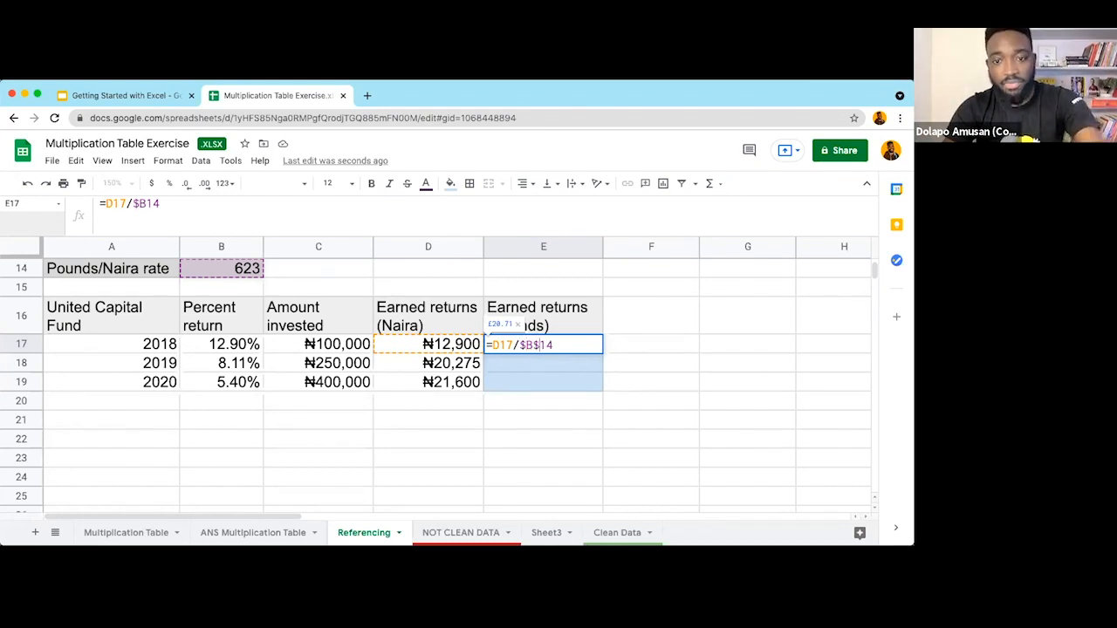
{"action": "type", "text": "$"}
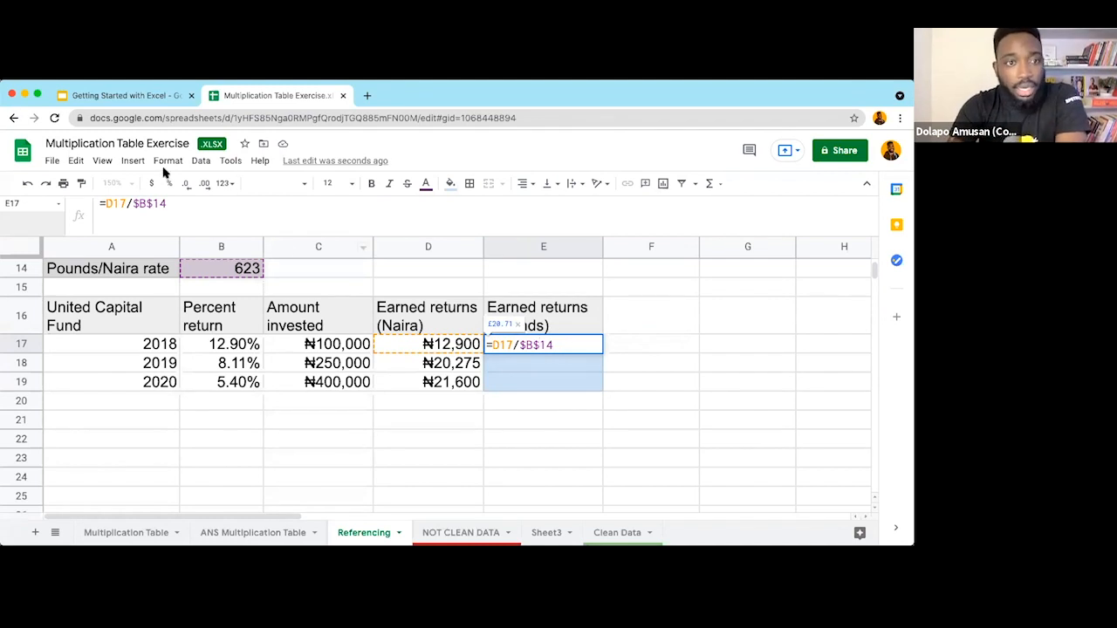
{"action": "key", "text": "Return"}
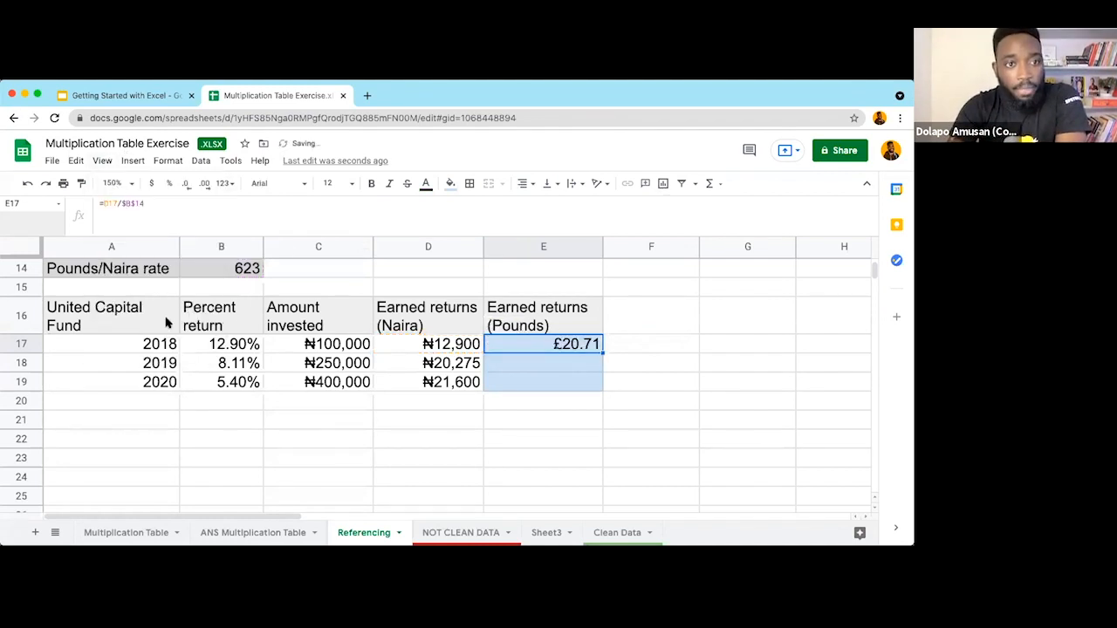
{"action": "left_click", "coordinate": [103, 163]}
{"action": "mouse_move", "coordinate": [159, 320]}
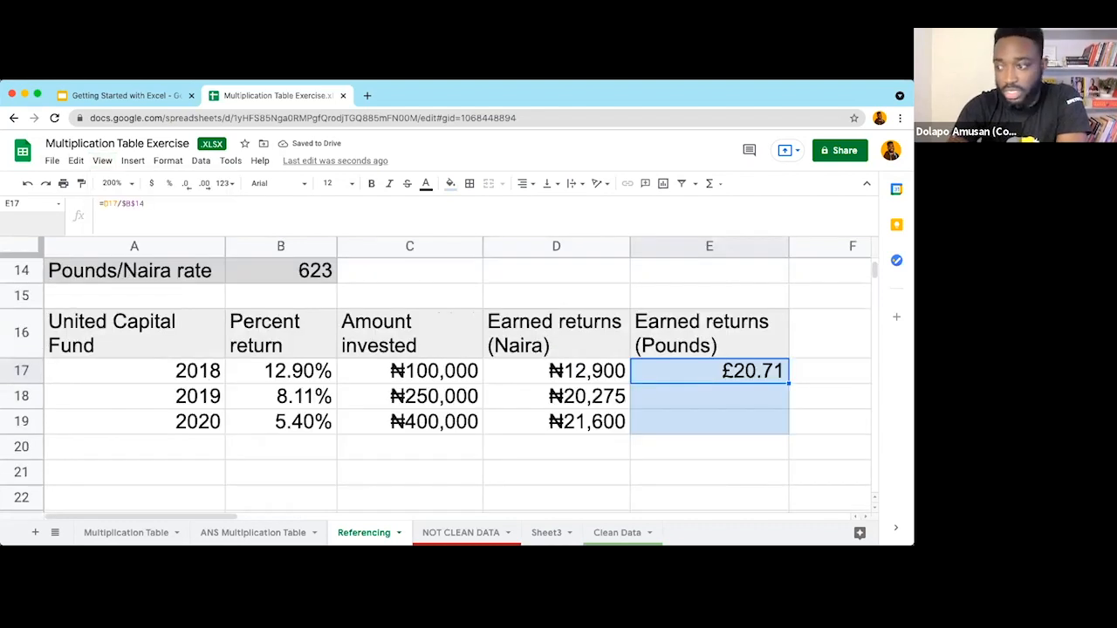
Step: Clear E17, retype =D17/B14, and experiment with $ signs on column B
{"action": "key", "text": "Delete"}
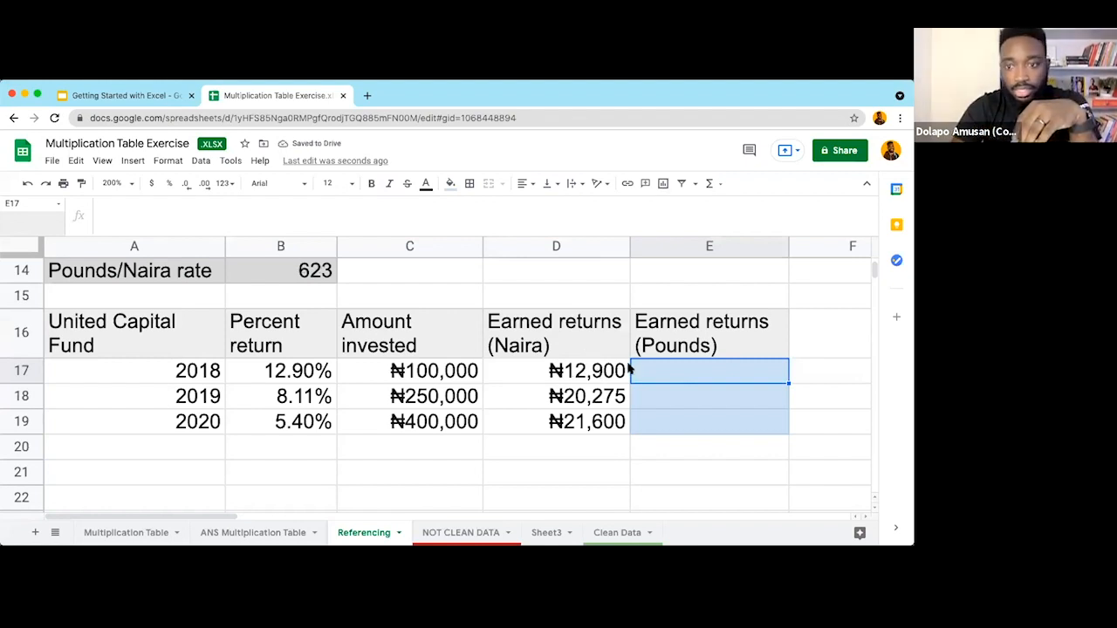
{"action": "type", "text": "=D17/B14"}
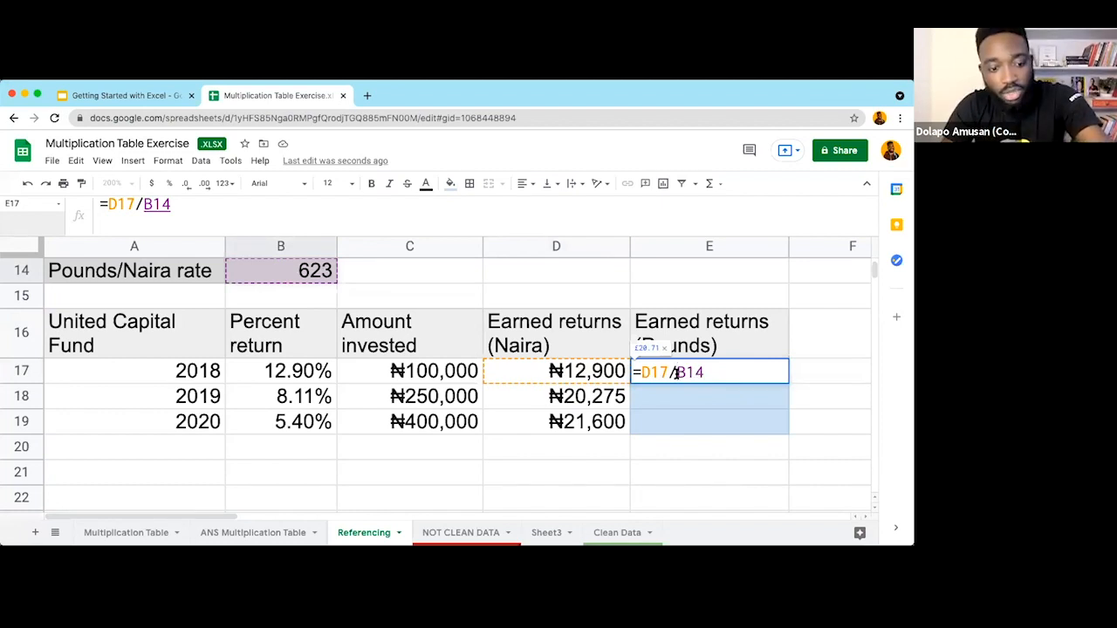
{"action": "left_click", "coordinate": [677, 372]}
{"action": "type", "text": "$B"}
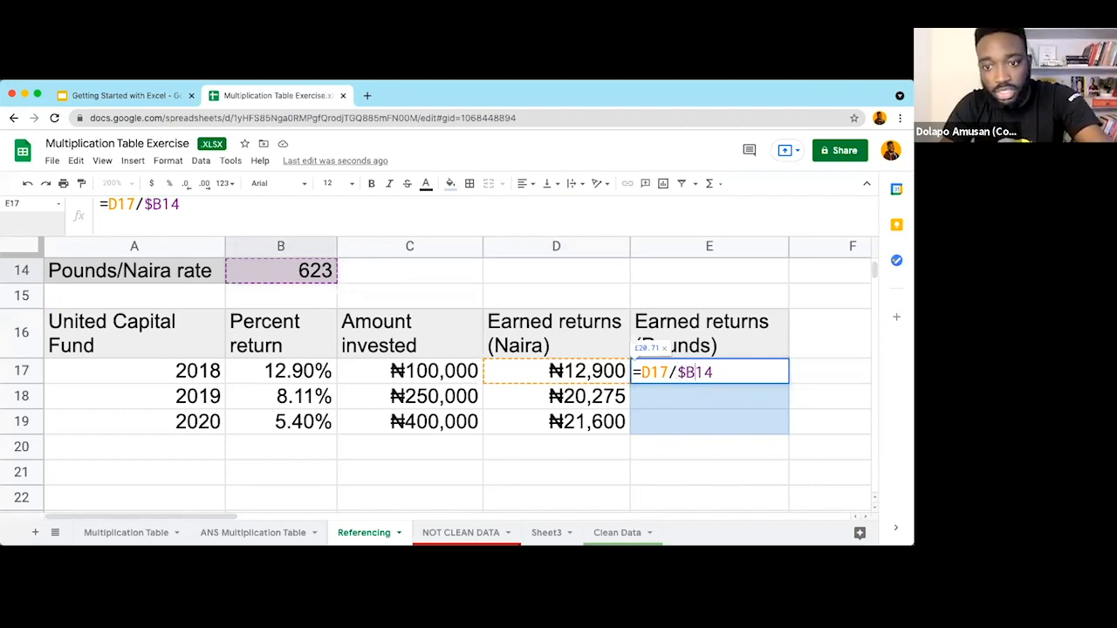
{"action": "type", "text": "$"}
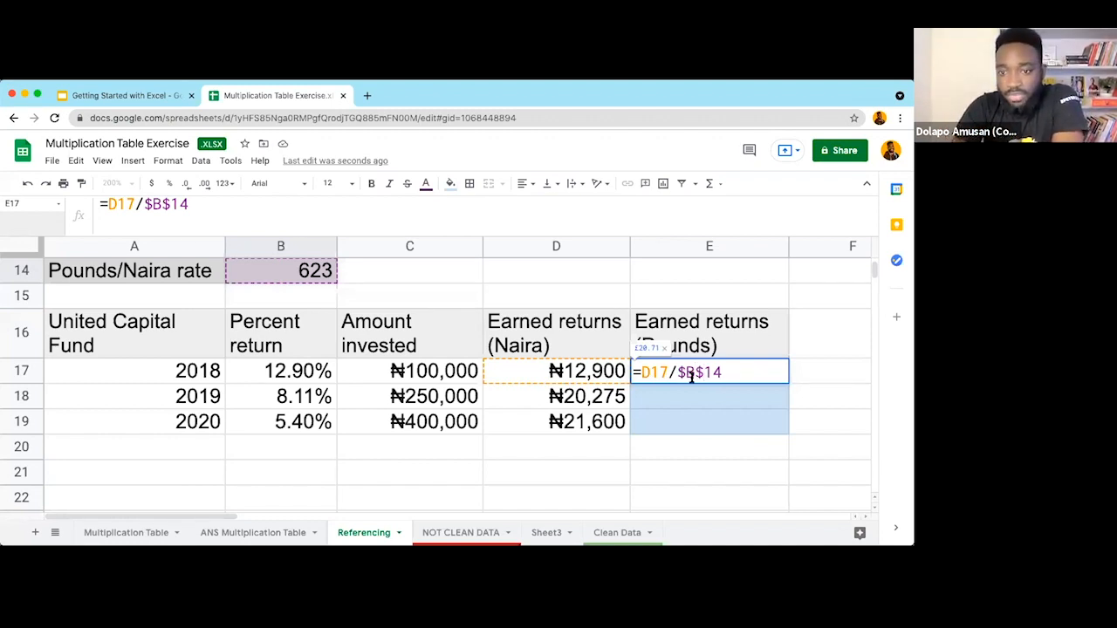
{"action": "left_click_drag", "start_coordinate": [680, 372], "coordinate": [691, 372]}
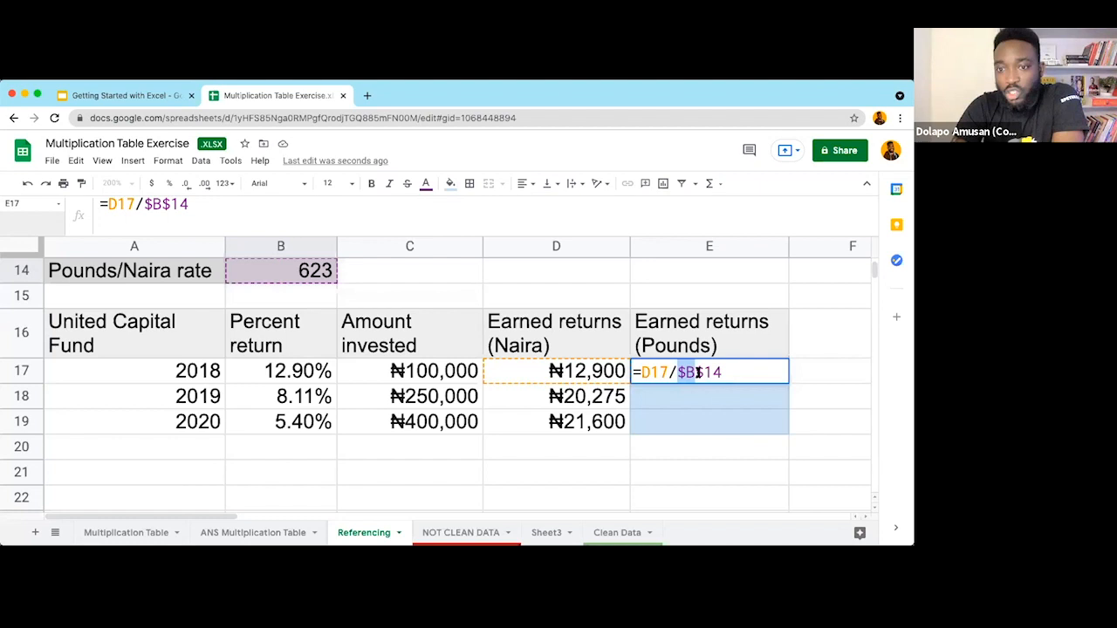
{"action": "left_click_drag", "start_coordinate": [699, 373], "coordinate": [722, 373]}
{"action": "left_click", "coordinate": [691, 372]}
{"action": "key", "text": "BackSpace"}
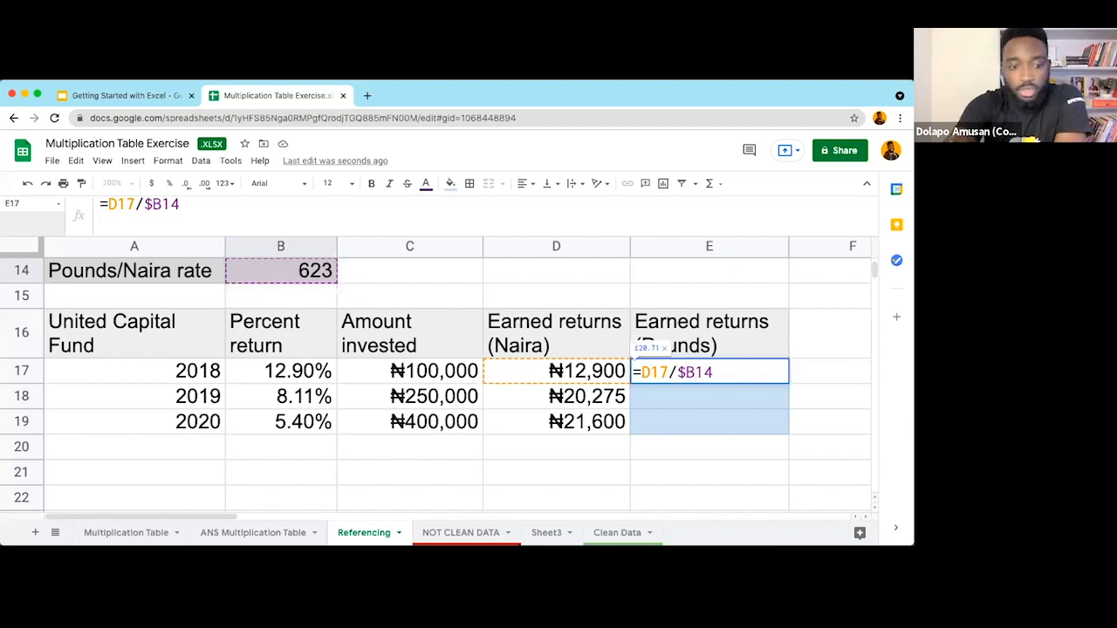
{"action": "type", "text": "$"}
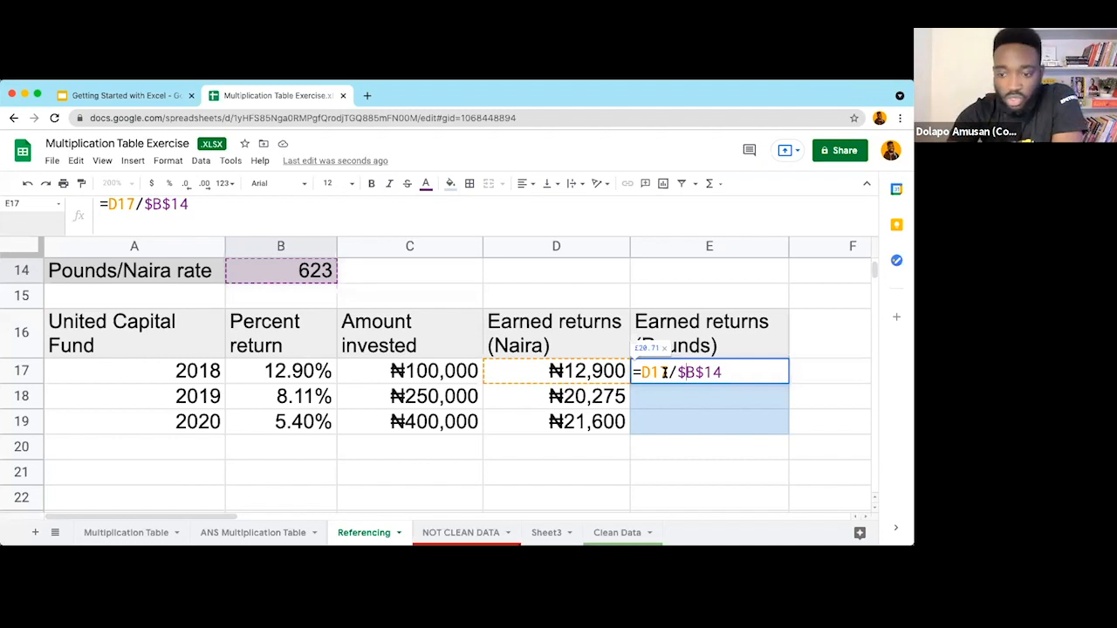
{"action": "key", "text": "BackSpace"}
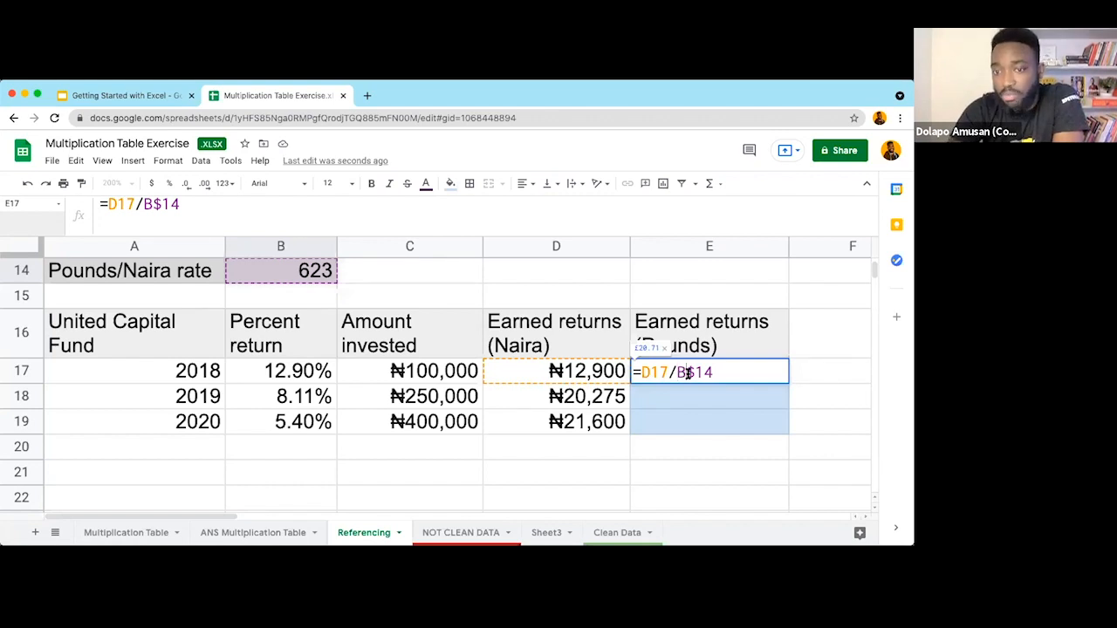
Step: Adjust the $ on row 14 and commit E17's locked-rate formula, still £20.71
{"action": "left_click_drag", "start_coordinate": [687, 372], "coordinate": [713, 374]}
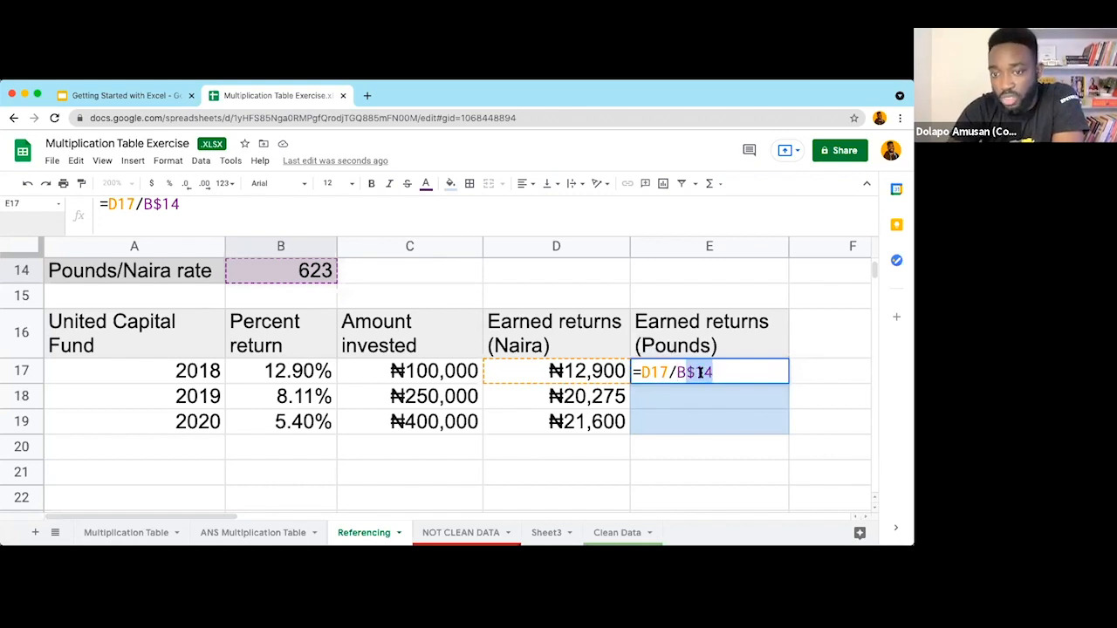
{"action": "left_click", "coordinate": [696, 373]}
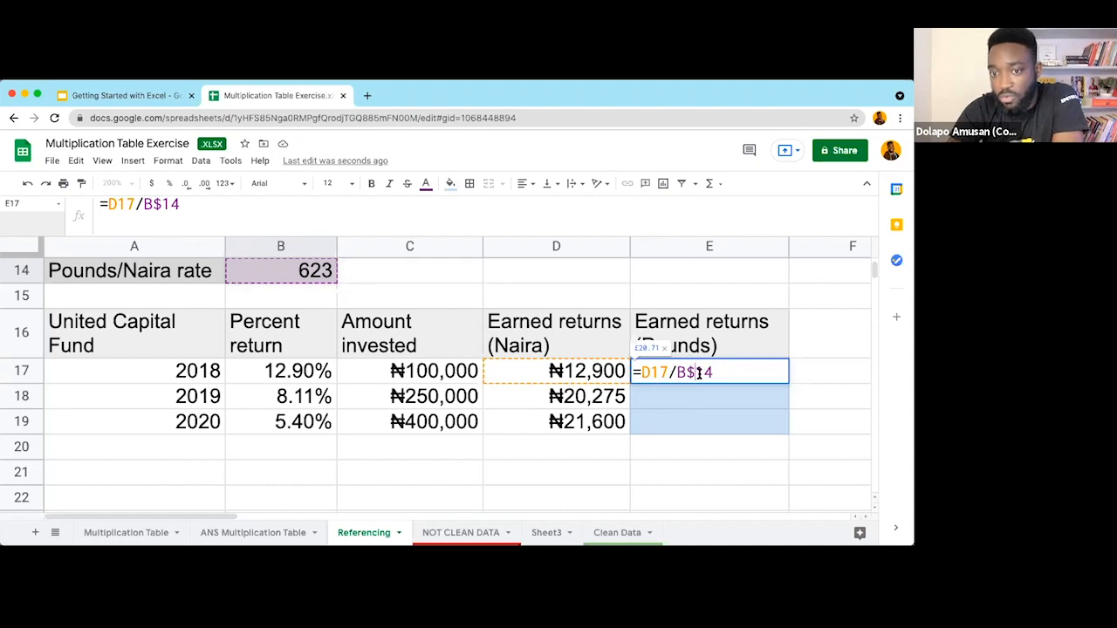
{"action": "key", "text": "BackSpace"}
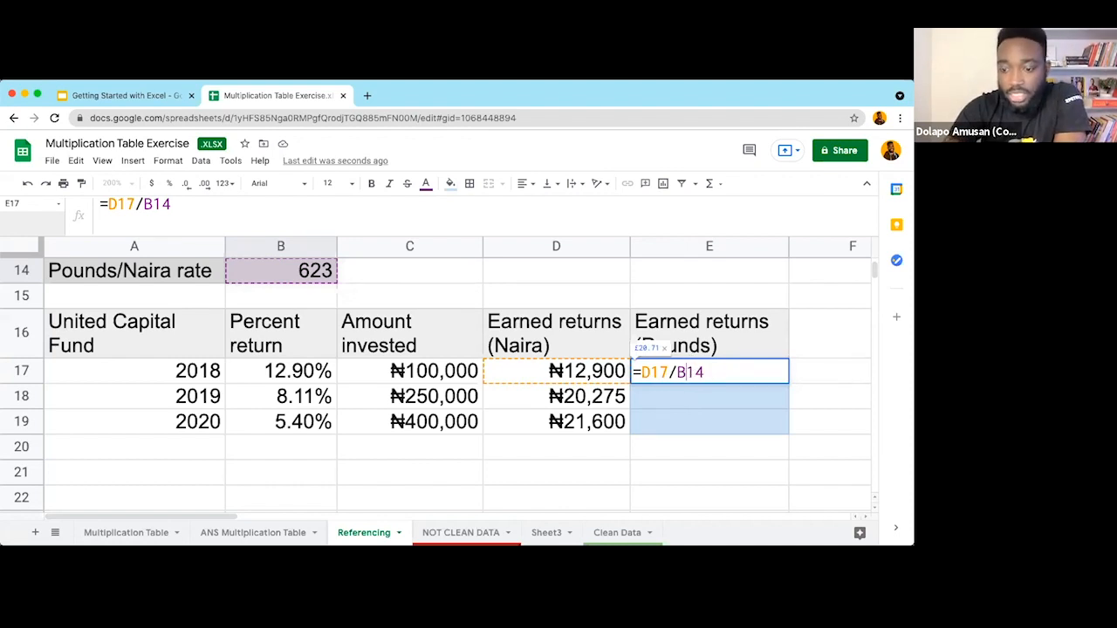
{"action": "type", "text": "$"}
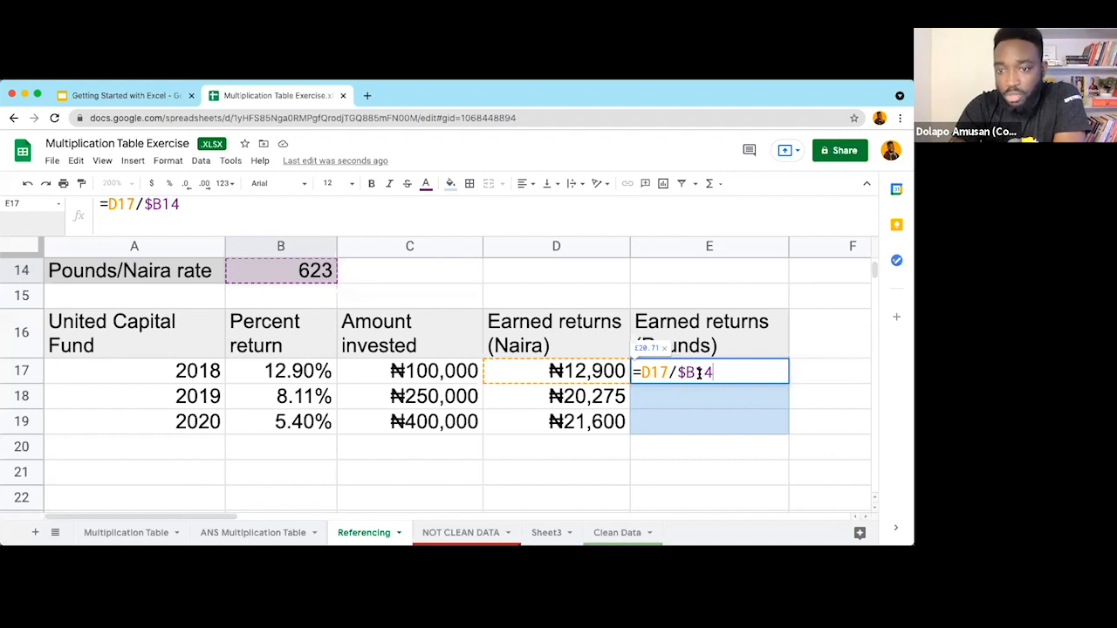
{"action": "left_click_drag", "start_coordinate": [696, 372], "coordinate": [725, 372]}
{"action": "left_click", "coordinate": [724, 373]}
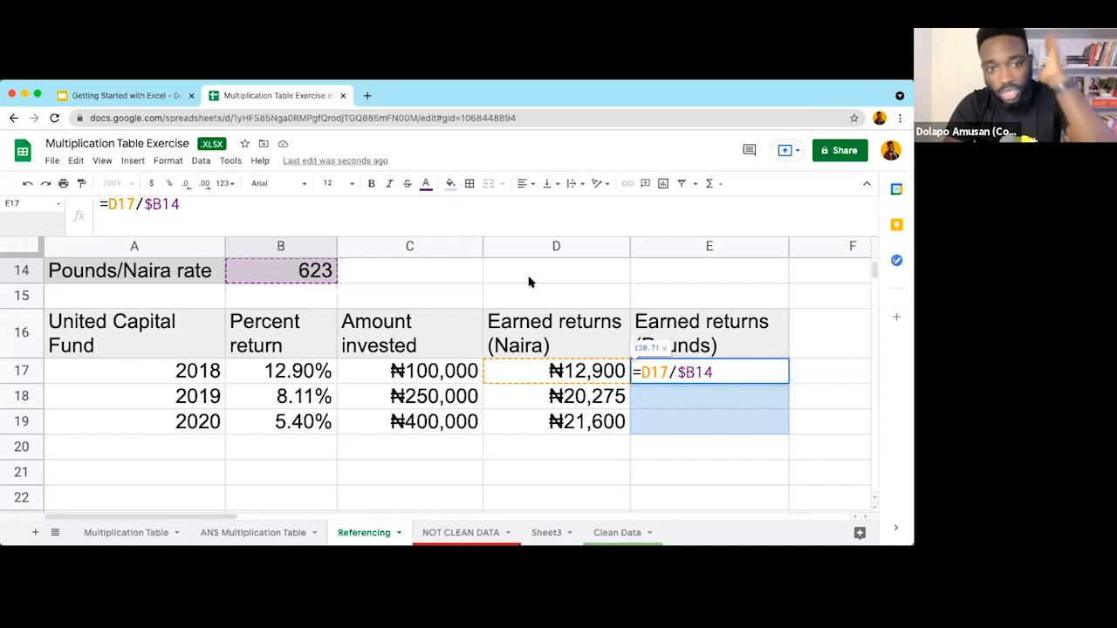
{"action": "type", "text": "$"}
{"action": "key", "text": "Return"}
{"action": "key", "text": "shift+Return"}
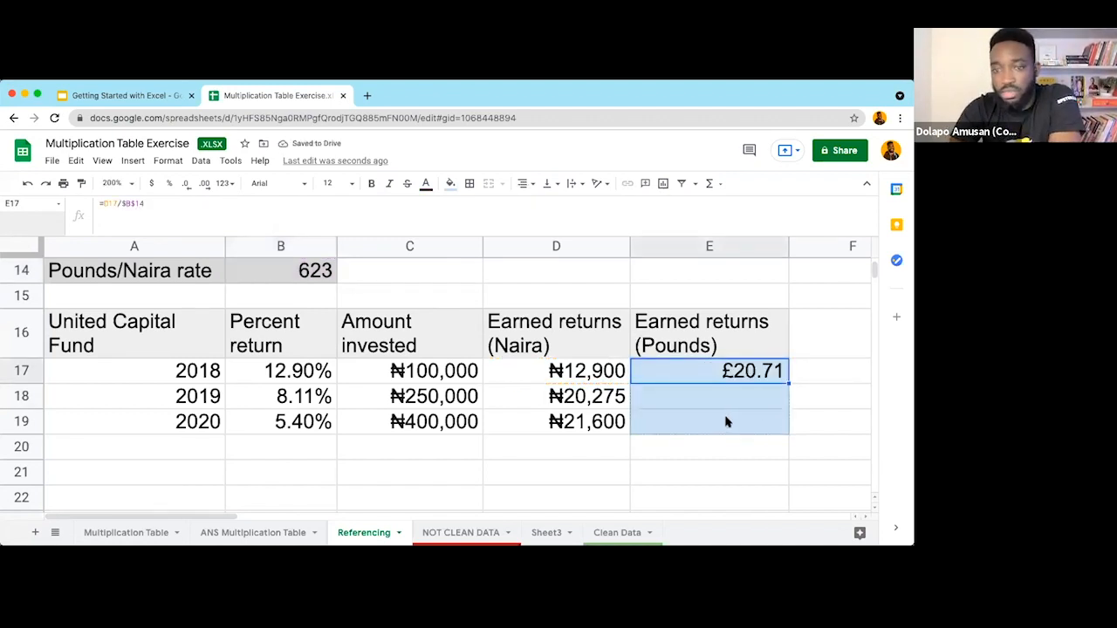
Step: Fill E17's formula down into E18:E19 and confirm E19 keeps the $B$14 reference
{"action": "key", "text": "ctrl+d"}
{"action": "key", "text": "Return"}
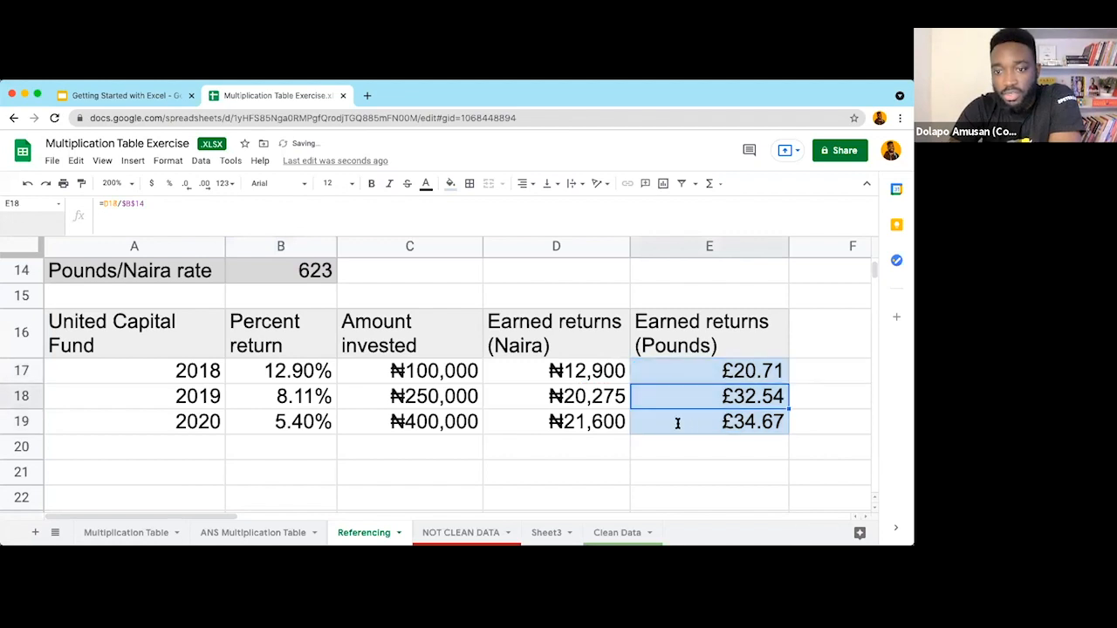
{"action": "key", "text": "Return"}
{"action": "key", "text": "F2"}
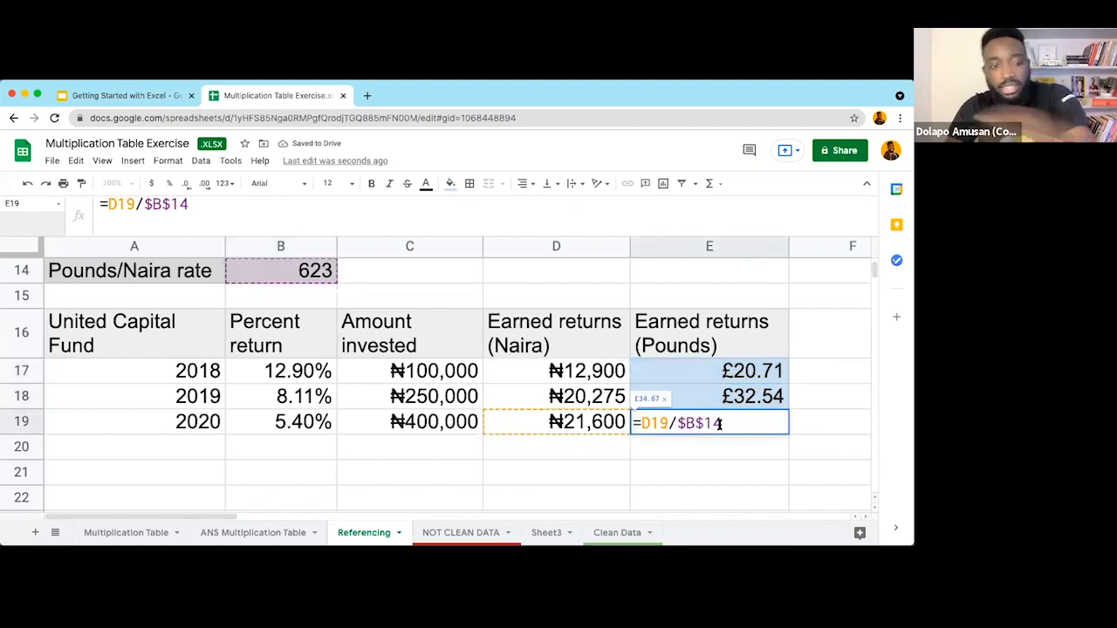
{"action": "left_click_drag", "start_coordinate": [677, 423], "coordinate": [723, 424]}
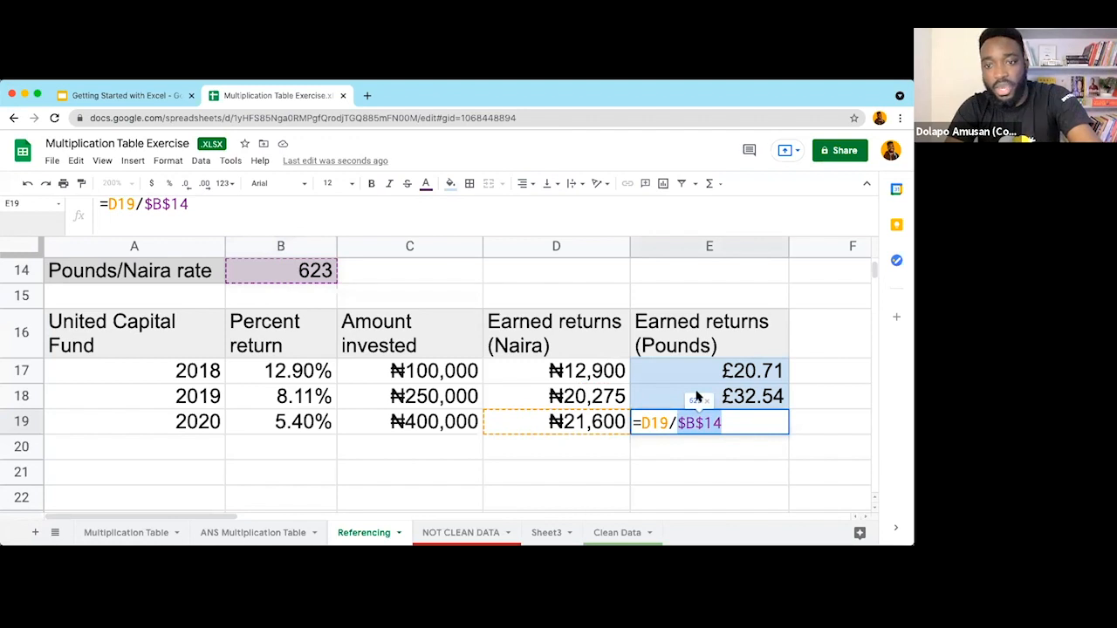
{"action": "key", "text": "Escape"}
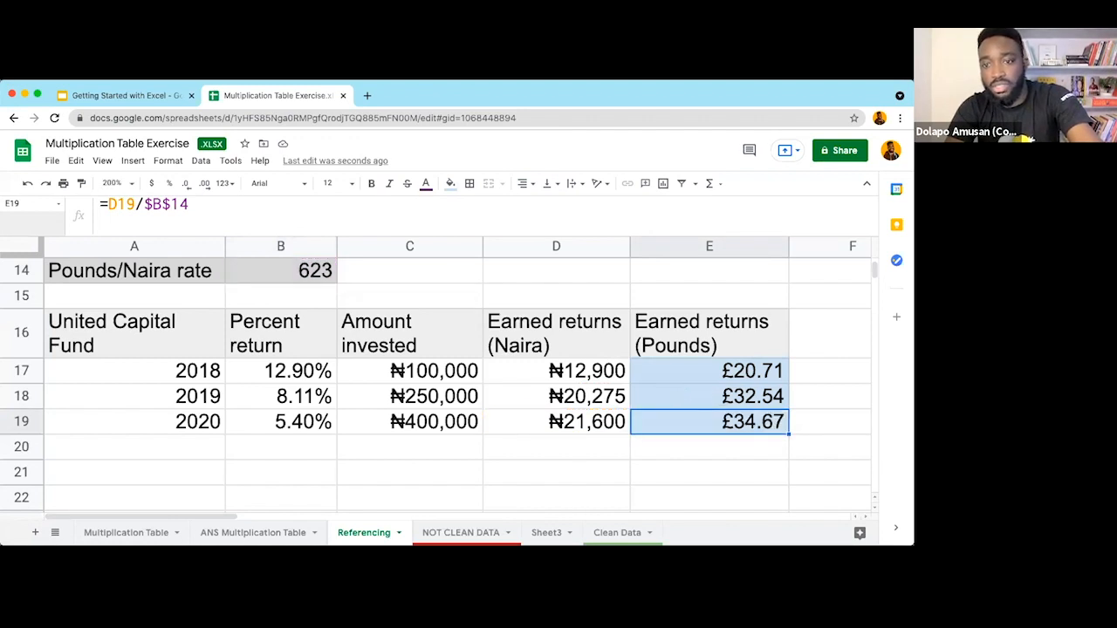
Step: Inspect the copied 2019 and 2020 formulas, then go to the Multiplication Table sheet
{"action": "key", "text": "Up"}
{"action": "key", "text": "F2"}
{"action": "key", "text": "Escape"}
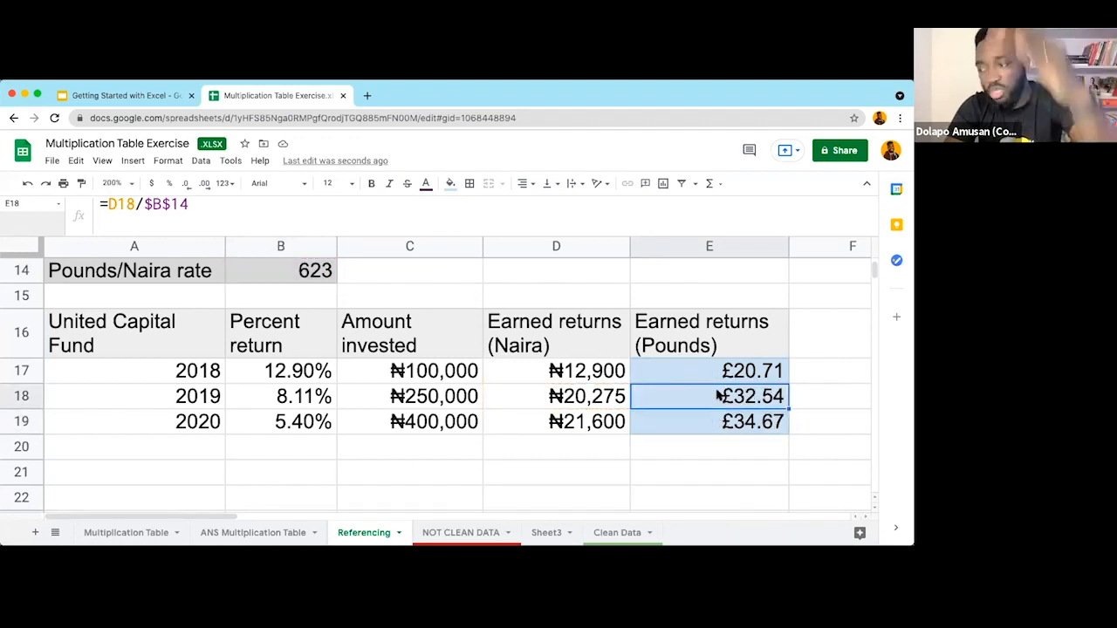
{"action": "left_click", "coordinate": [731, 425]}
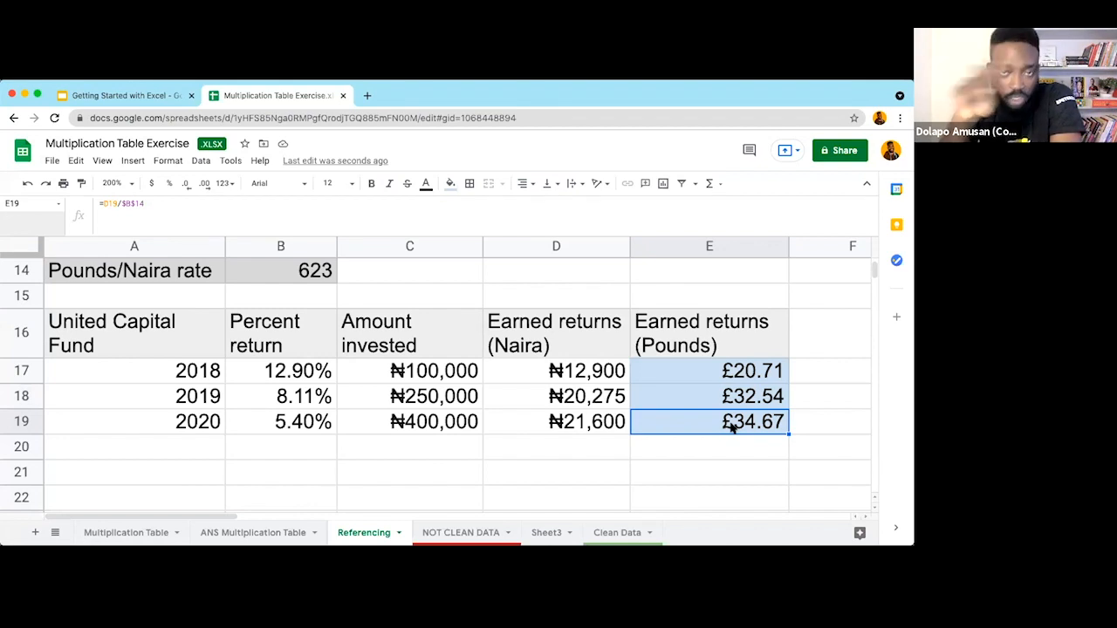
{"action": "left_click", "coordinate": [706, 396]}
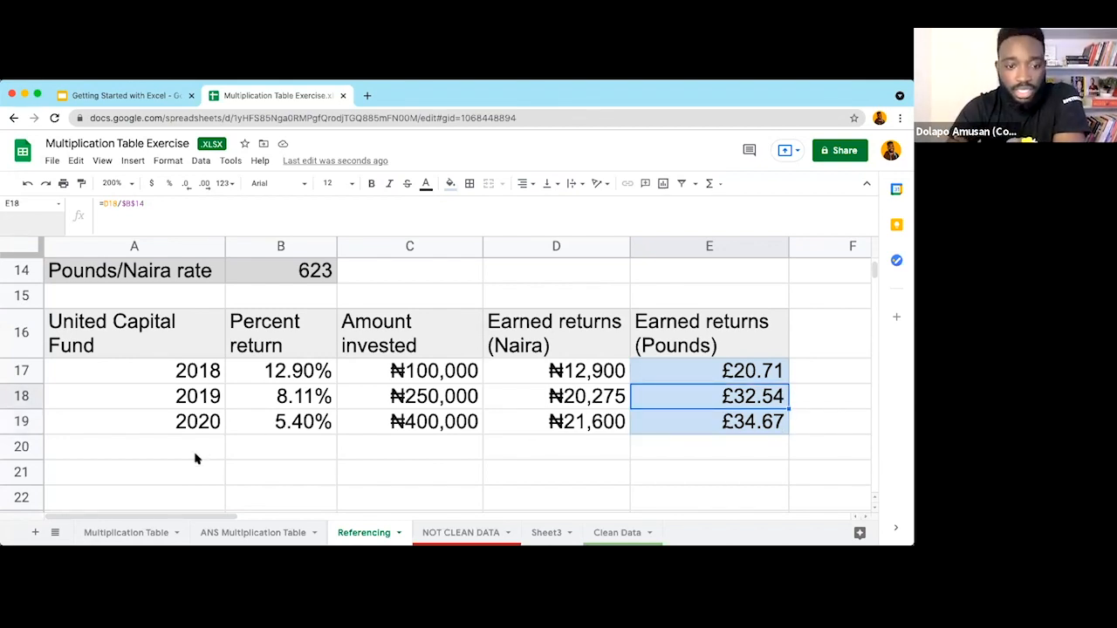
{"action": "left_click", "coordinate": [141, 532]}
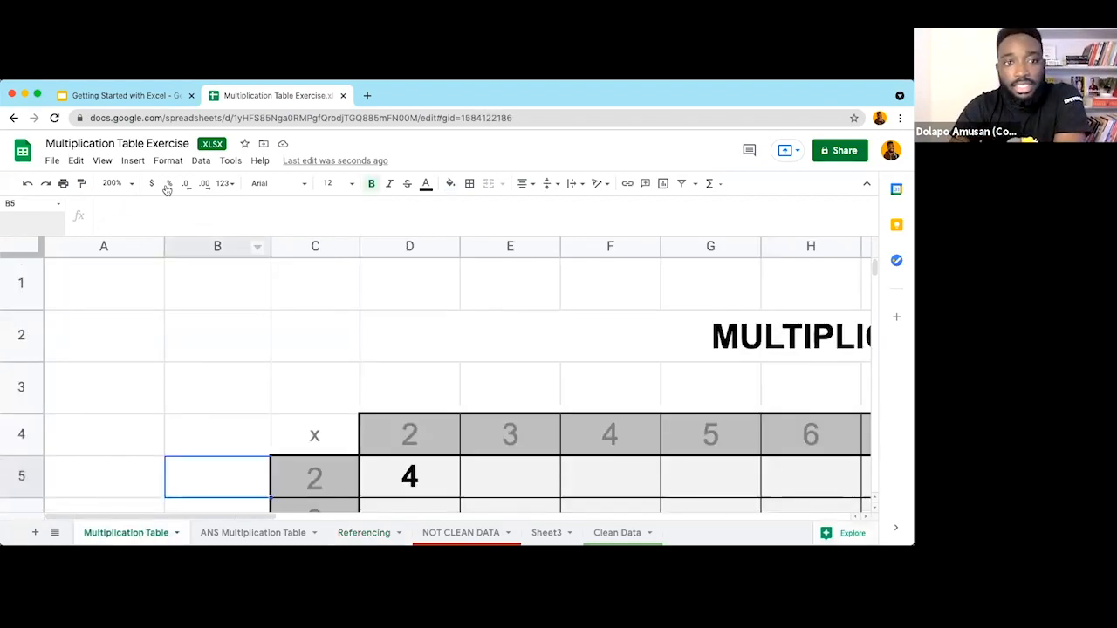
Step: Set the sheet zoom to 100%
{"action": "left_click", "coordinate": [103, 162]}
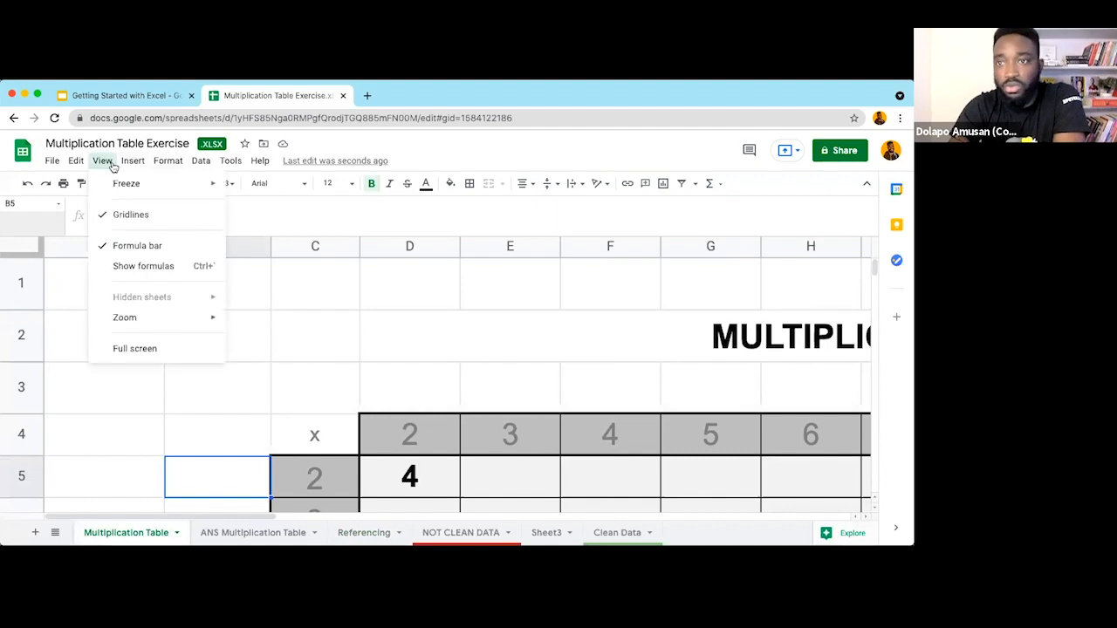
{"action": "mouse_move", "coordinate": [188, 318]}
{"action": "left_click", "coordinate": [262, 402]}
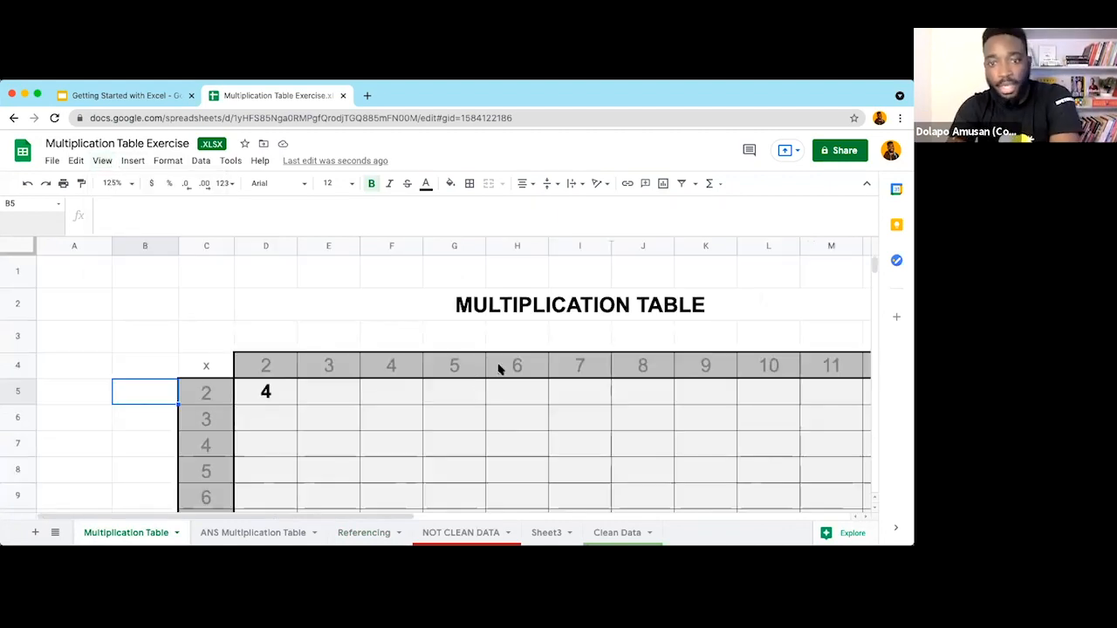
{"action": "scroll", "coordinate": [125, 261], "scroll_direction": "down", "scroll_amount": 1}
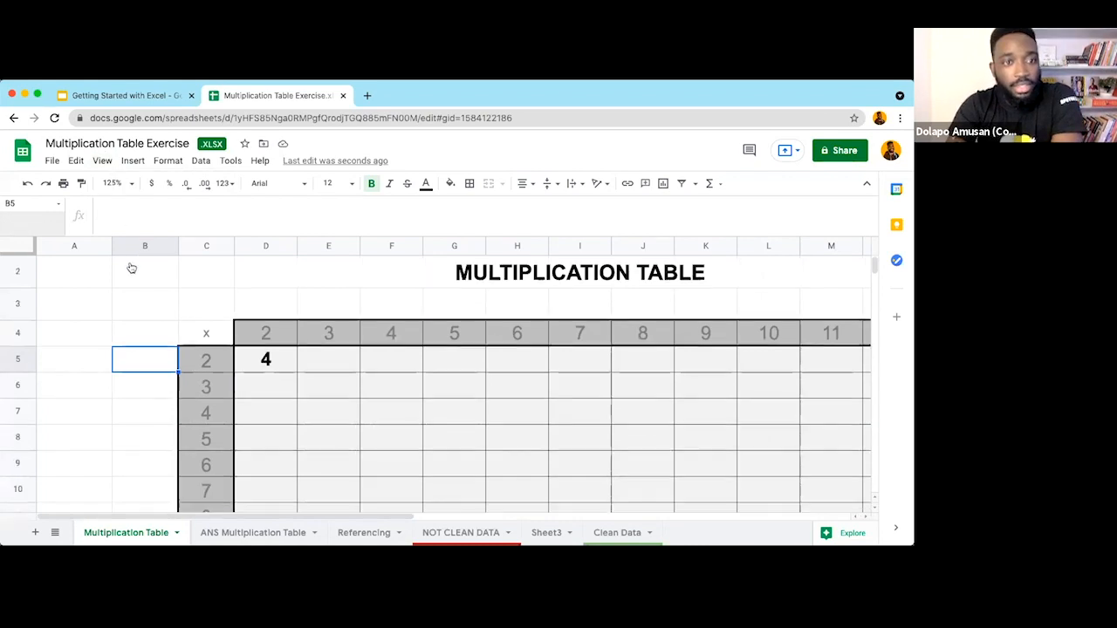
{"action": "left_click", "coordinate": [113, 184]}
{"action": "left_click", "coordinate": [118, 267]}
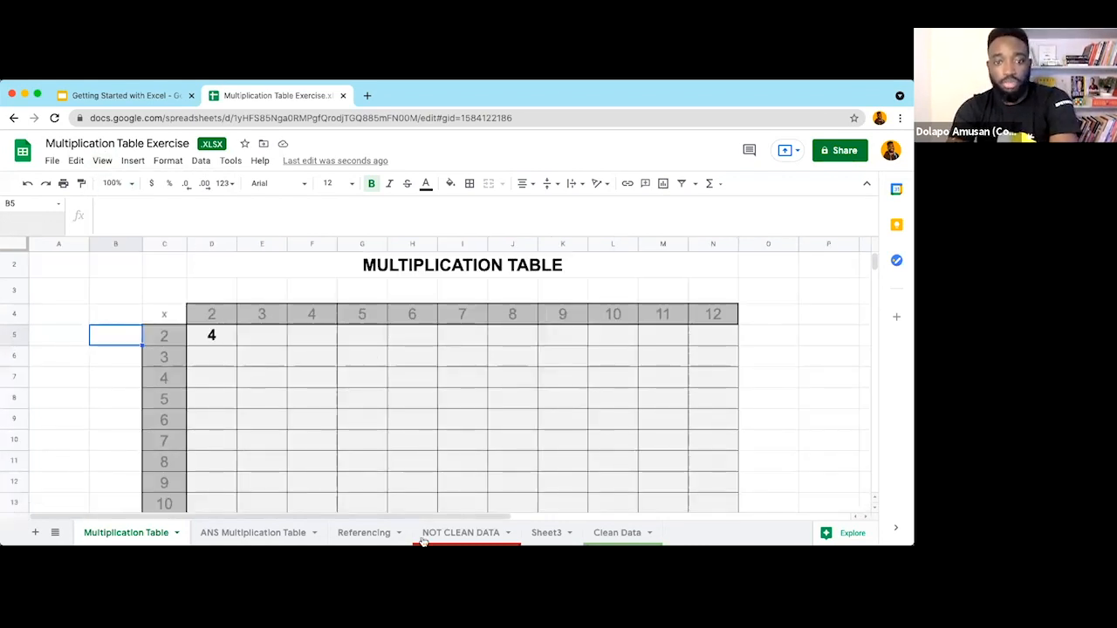
{"action": "scroll", "coordinate": [433, 384], "scroll_direction": "down", "scroll_amount": 1}
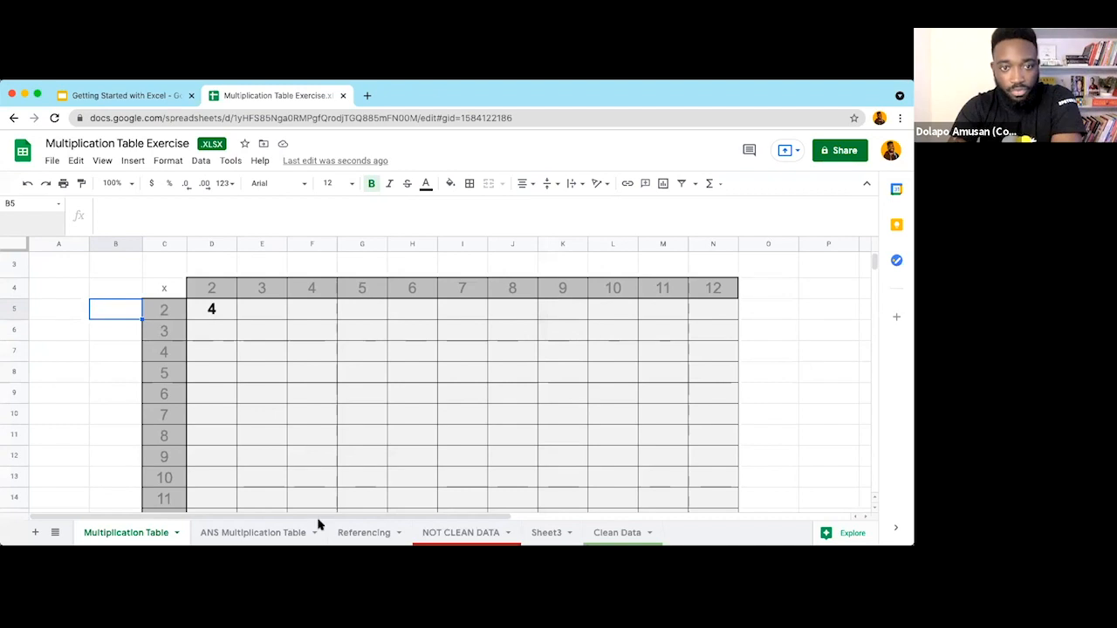
Step: Enter the 2-times values 4, 6, 8 … 24 across D5:N5
{"action": "left_click", "coordinate": [290, 352]}
{"action": "scroll", "coordinate": [290, 351], "scroll_direction": "up", "scroll_amount": 1}
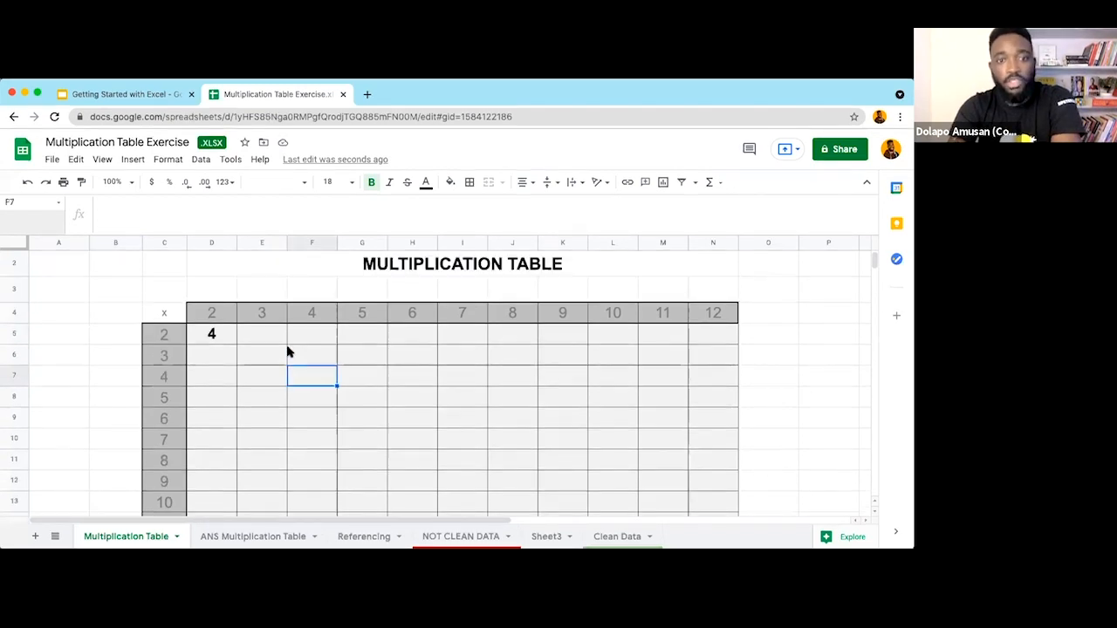
{"action": "left_click", "coordinate": [211, 337]}
{"action": "key", "text": "Delete"}
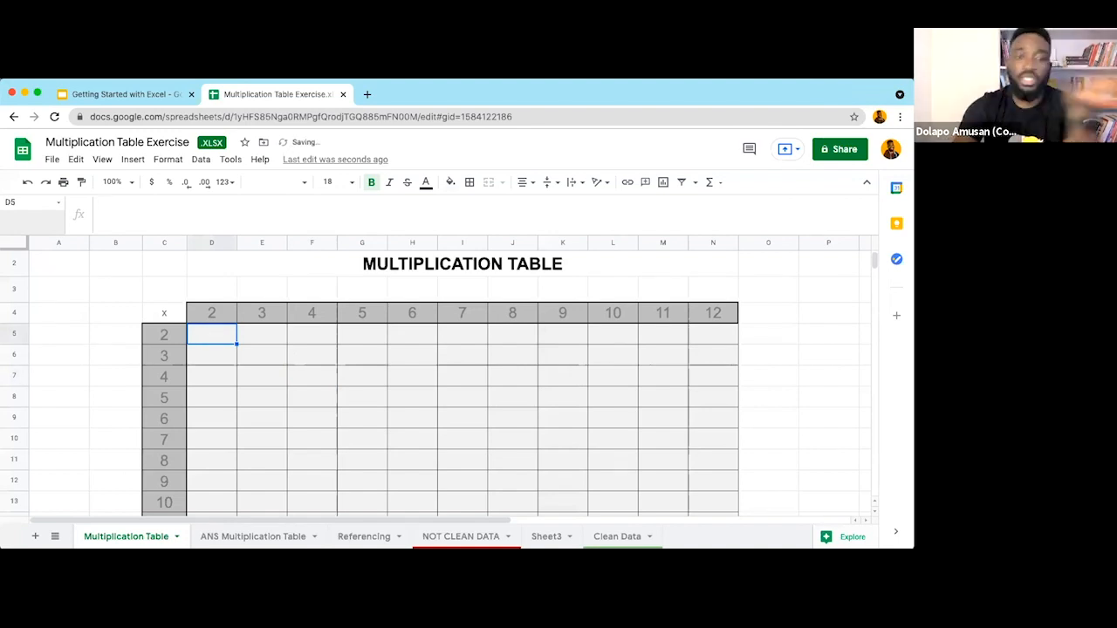
{"action": "type", "text": "4"}
{"action": "key", "text": "Tab"}
{"action": "type", "text": "6"}
{"action": "key", "text": "Tab"}
{"action": "type", "text": "8"}
{"action": "key", "text": "Tab"}
{"action": "type", "text": "10"}
{"action": "key", "text": "Tab"}
{"action": "type", "text": "12"}
{"action": "key", "text": "Tab"}
{"action": "type", "text": "14"}
{"action": "key", "text": "Tab"}
{"action": "type", "text": "16"}
{"action": "key", "text": "Tab"}
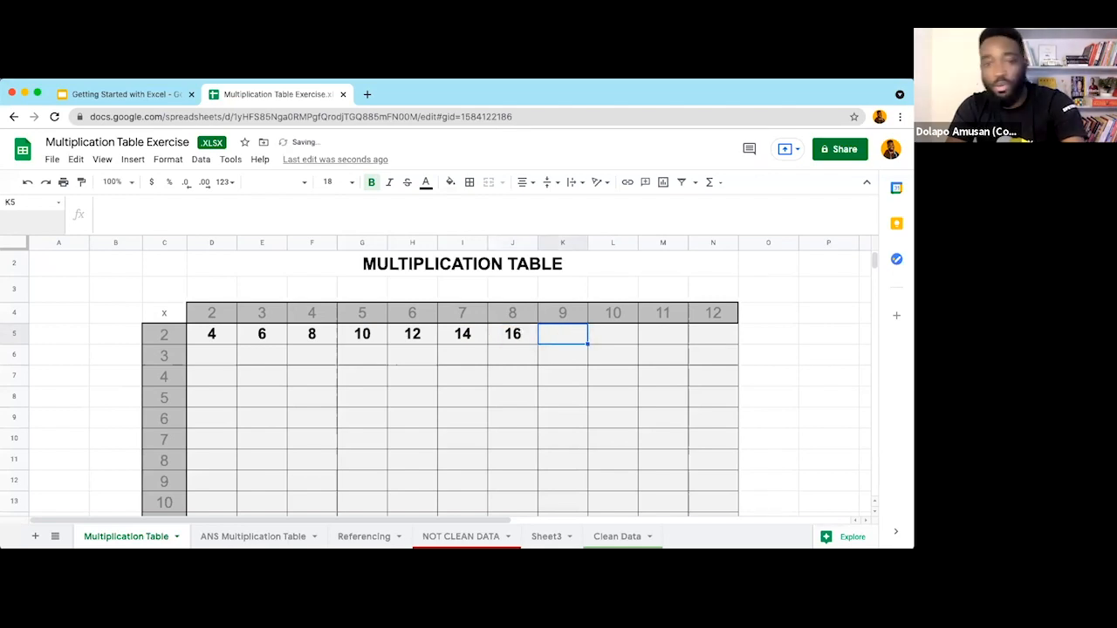
{"action": "type", "text": "18"}
{"action": "key", "text": "Tab"}
{"action": "type", "text": "20"}
{"action": "key", "text": "Tab"}
{"action": "type", "text": "22"}
{"action": "key", "text": "Tab"}
{"action": "type", "text": "24"}
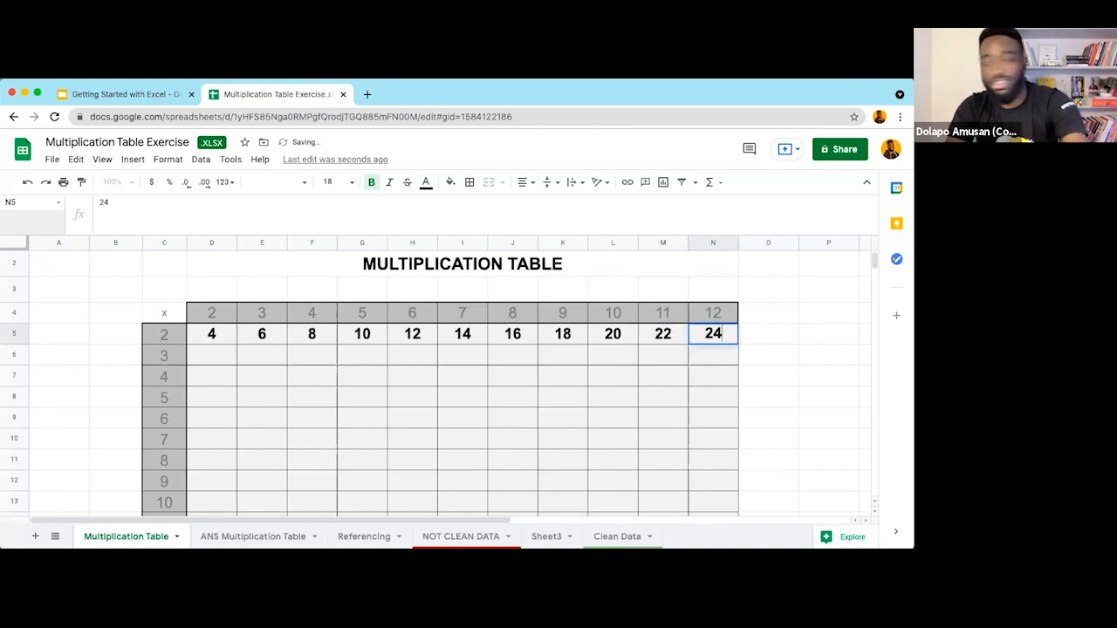
{"action": "key", "text": "Left"}
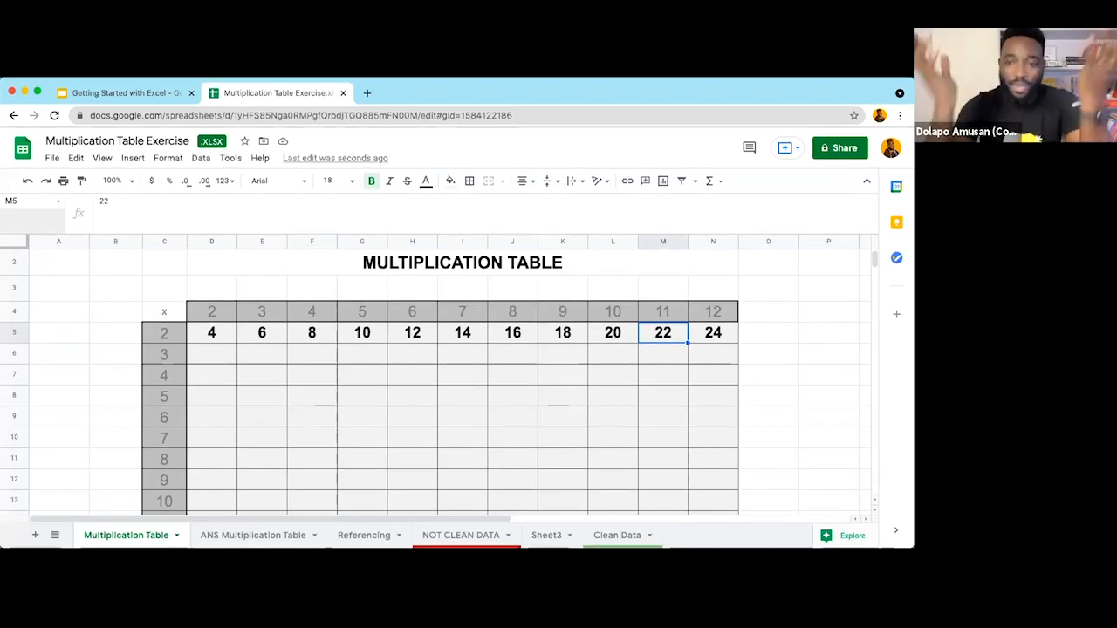
Step: Clear the values 24 back to 6 from N5:E5, then switch to the ANS Multiplication Table sheet
{"action": "left_click", "coordinate": [714, 332]}
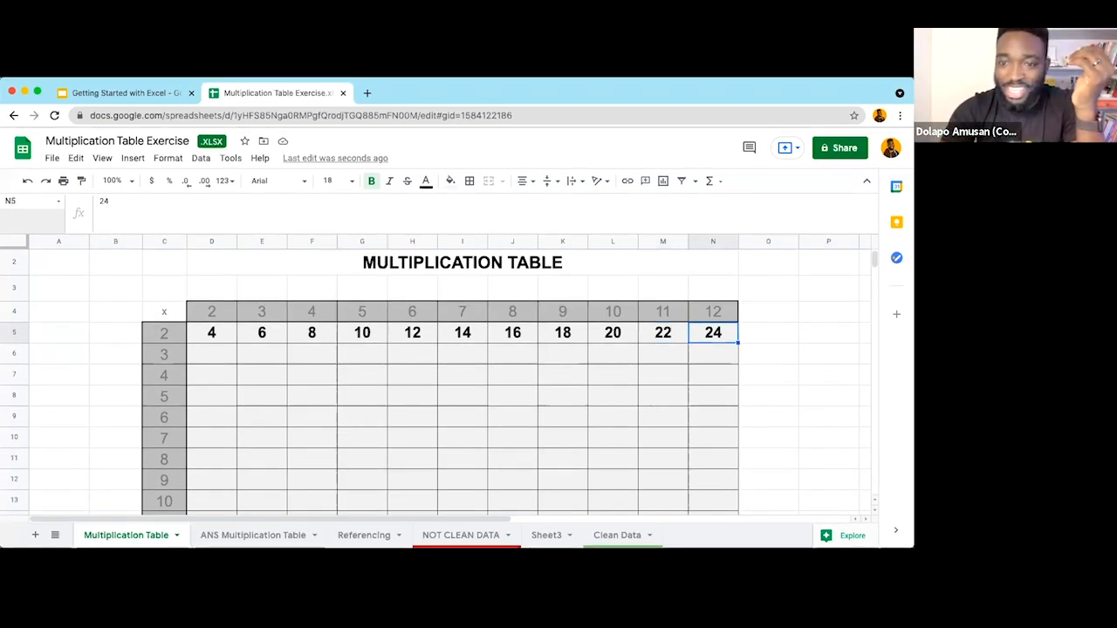
{"action": "key", "text": "BackSpace"}
{"action": "key", "text": "Left"}
{"action": "key", "text": "BackSpace"}
{"action": "key", "text": "Left"}
{"action": "key", "text": "BackSpace"}
{"action": "key", "text": "Left"}
{"action": "key", "text": "BackSpace"}
{"action": "key", "text": "Left"}
{"action": "key", "text": "BackSpace"}
{"action": "key", "text": "Left"}
{"action": "key", "text": "BackSpace"}
{"action": "key", "text": "Left"}
{"action": "key", "text": "BackSpace"}
{"action": "key", "text": "Left"}
{"action": "key", "text": "BackSpace"}
{"action": "key", "text": "Left"}
{"action": "key", "text": "BackSpace"}
{"action": "key", "text": "Left"}
{"action": "key", "text": "BackSpace"}
{"action": "key", "text": "Left"}
{"action": "key", "text": "BackSpace"}
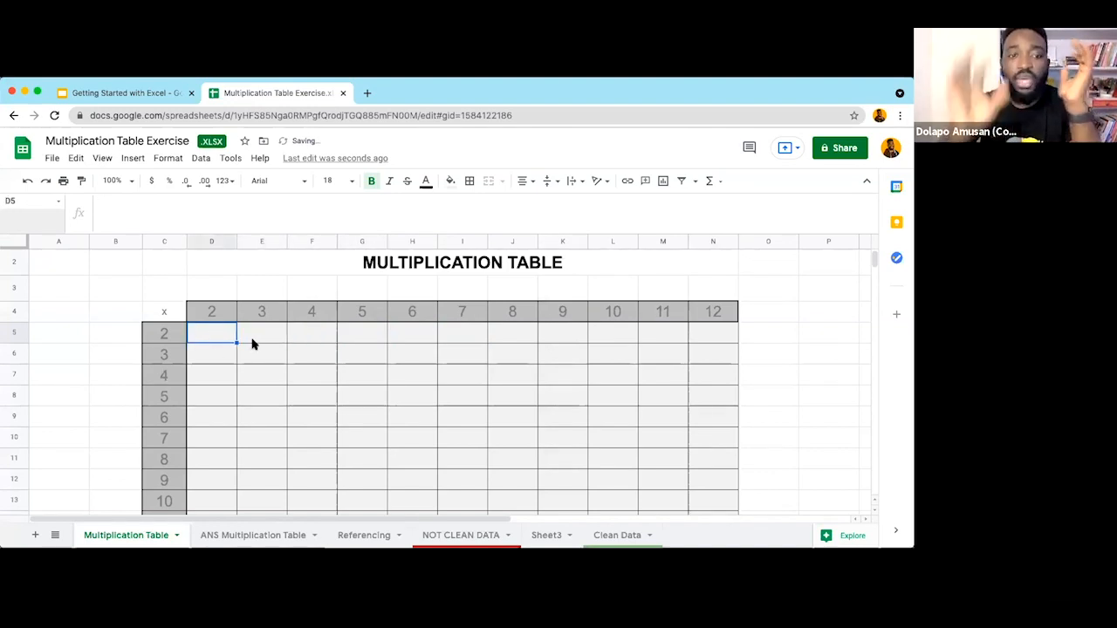
{"action": "left_click", "coordinate": [253, 535]}
{"action": "left_click", "coordinate": [211, 327]}
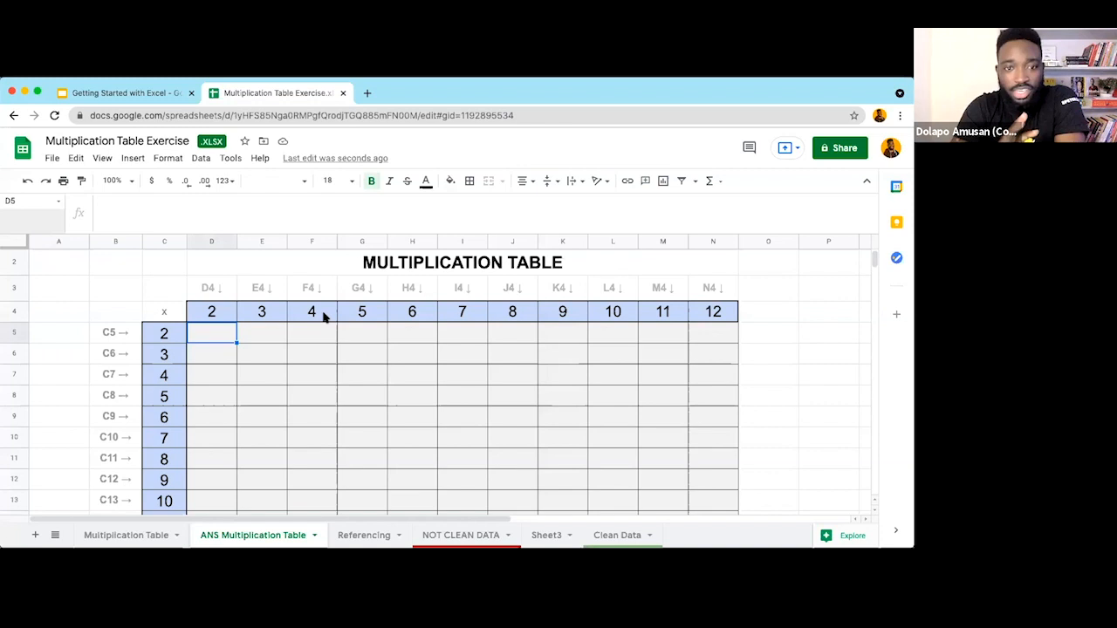
{"action": "left_click", "coordinate": [161, 337]}
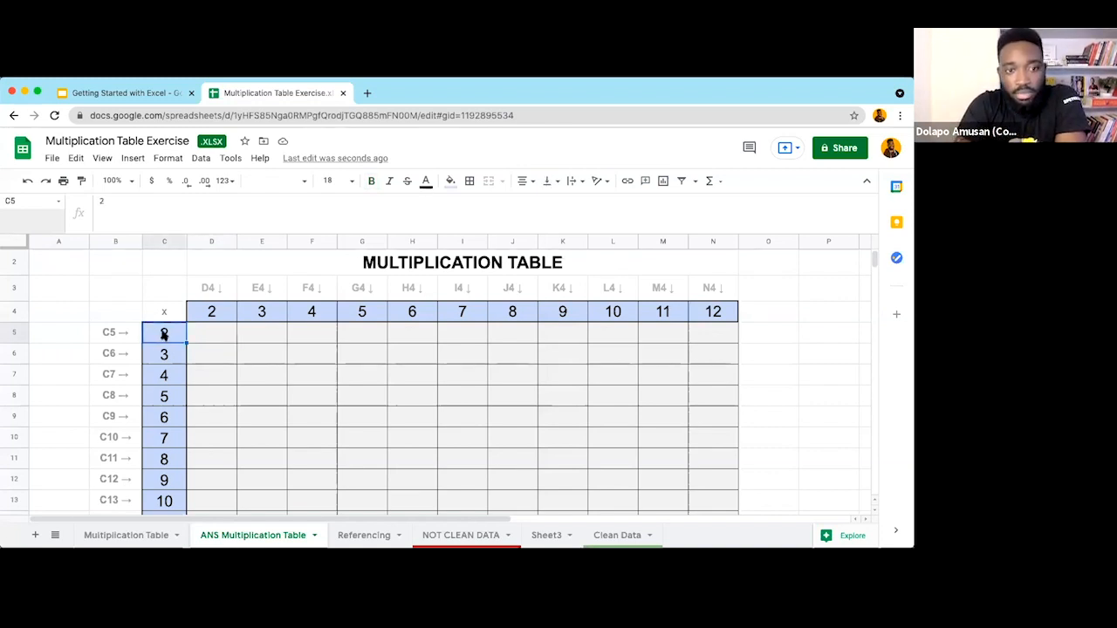
{"action": "left_click_drag", "start_coordinate": [163, 336], "coordinate": [171, 504]}
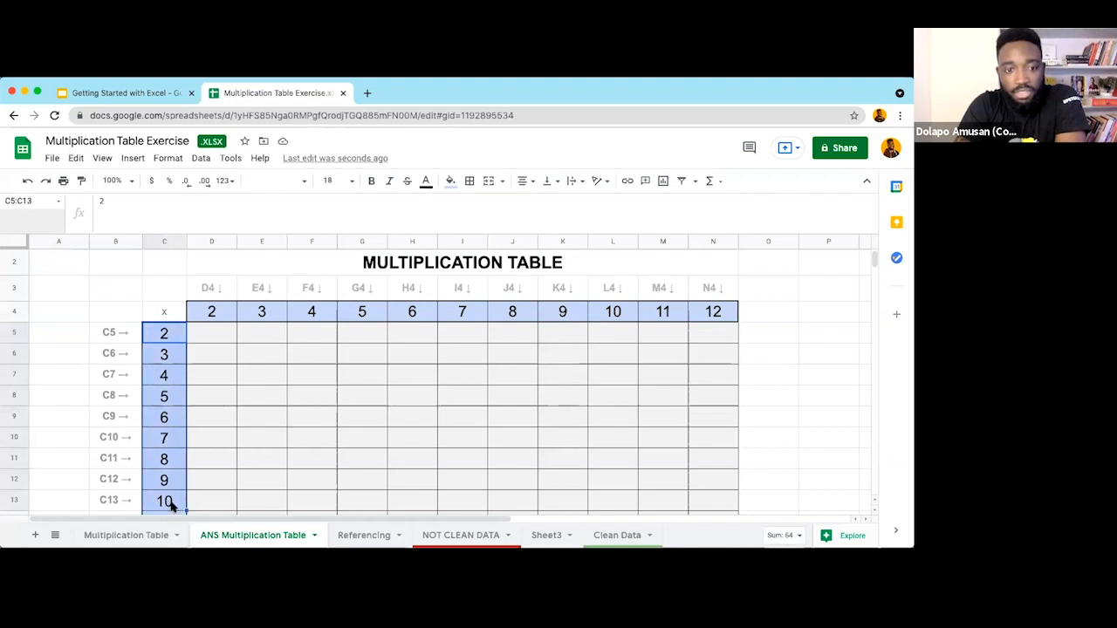
{"action": "left_click", "coordinate": [164, 376]}
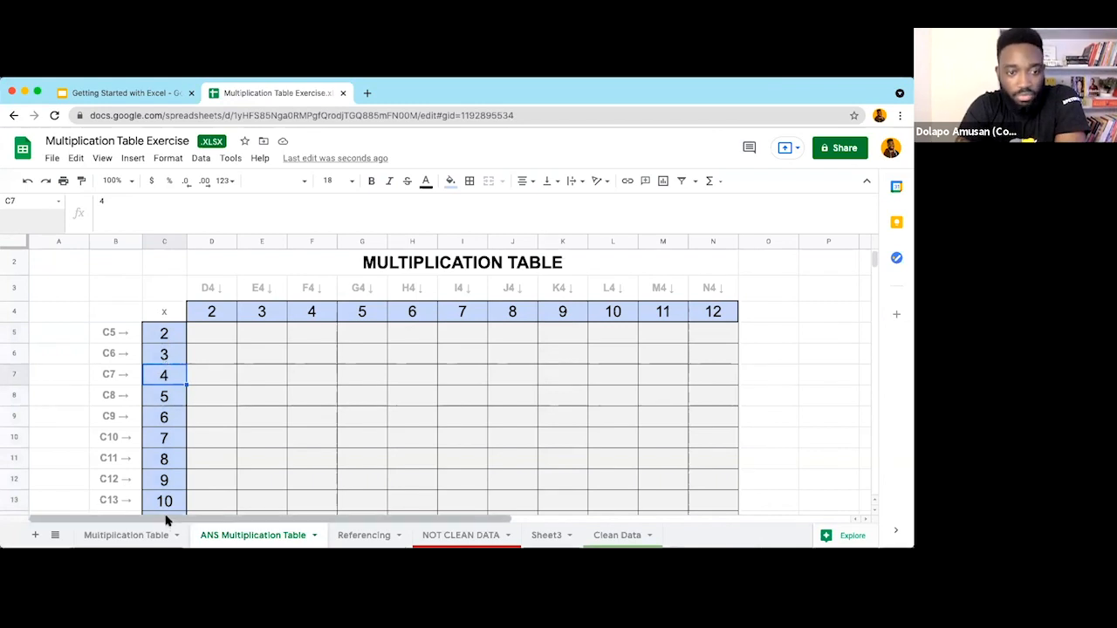
{"action": "scroll", "coordinate": [174, 466], "scroll_direction": "down", "scroll_amount": 1}
{"action": "scroll", "coordinate": [174, 466], "scroll_direction": "up", "scroll_amount": 1}
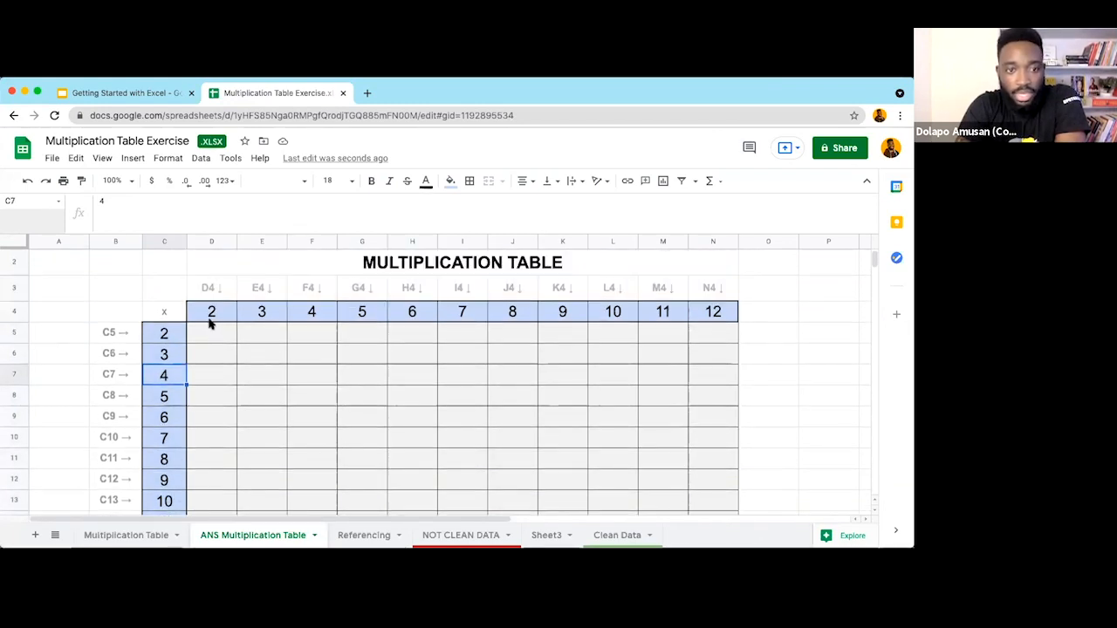
{"action": "left_click", "coordinate": [122, 334]}
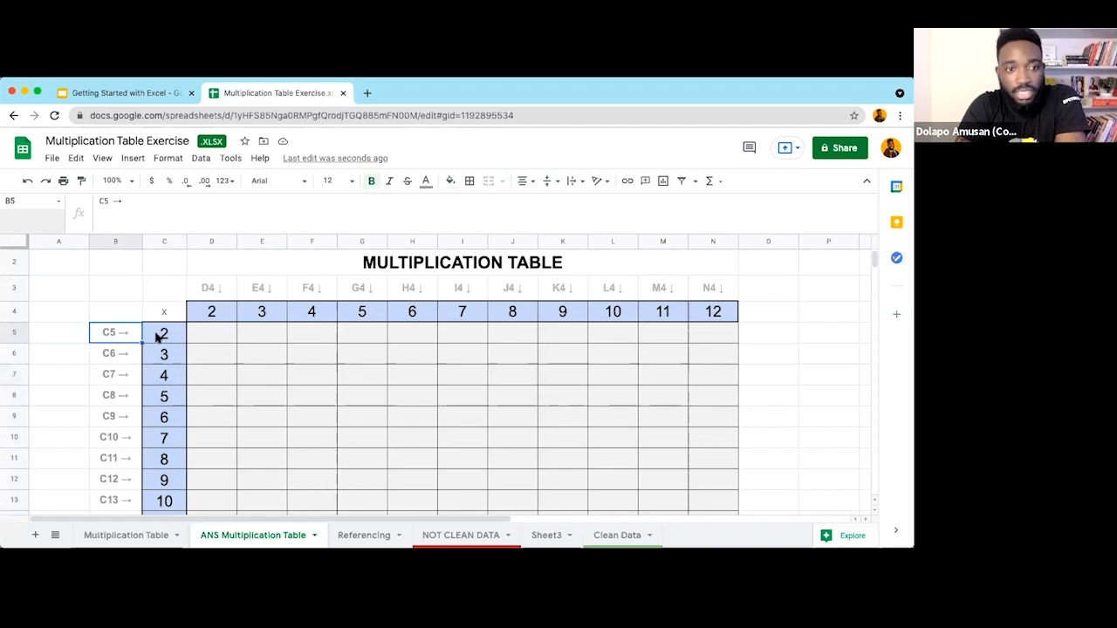
{"action": "left_click", "coordinate": [164, 375]}
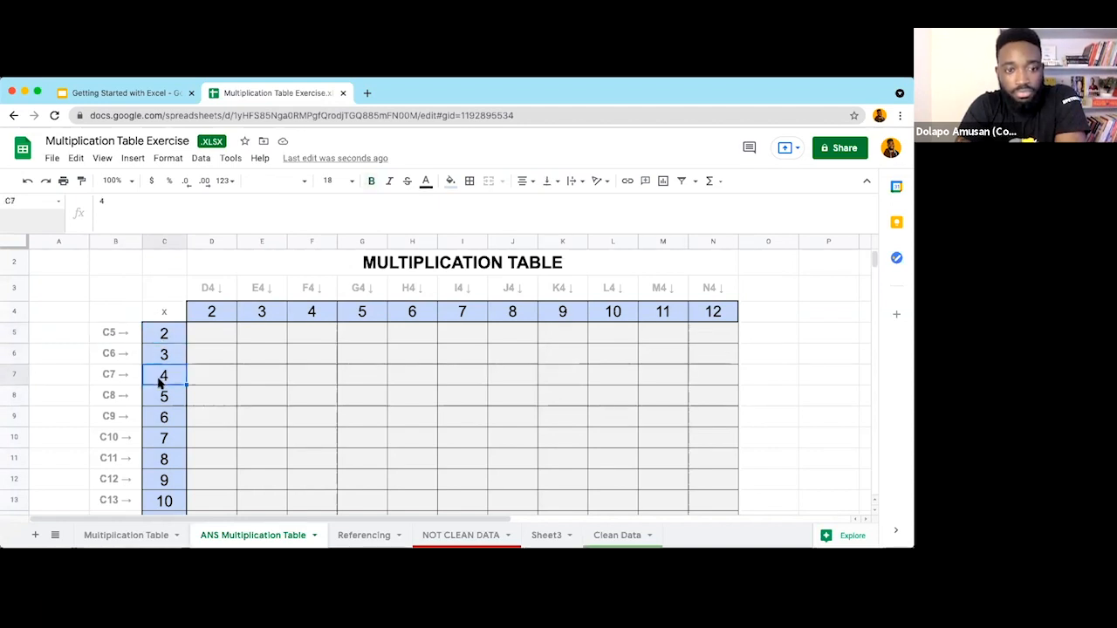
{"action": "left_click", "coordinate": [163, 420]}
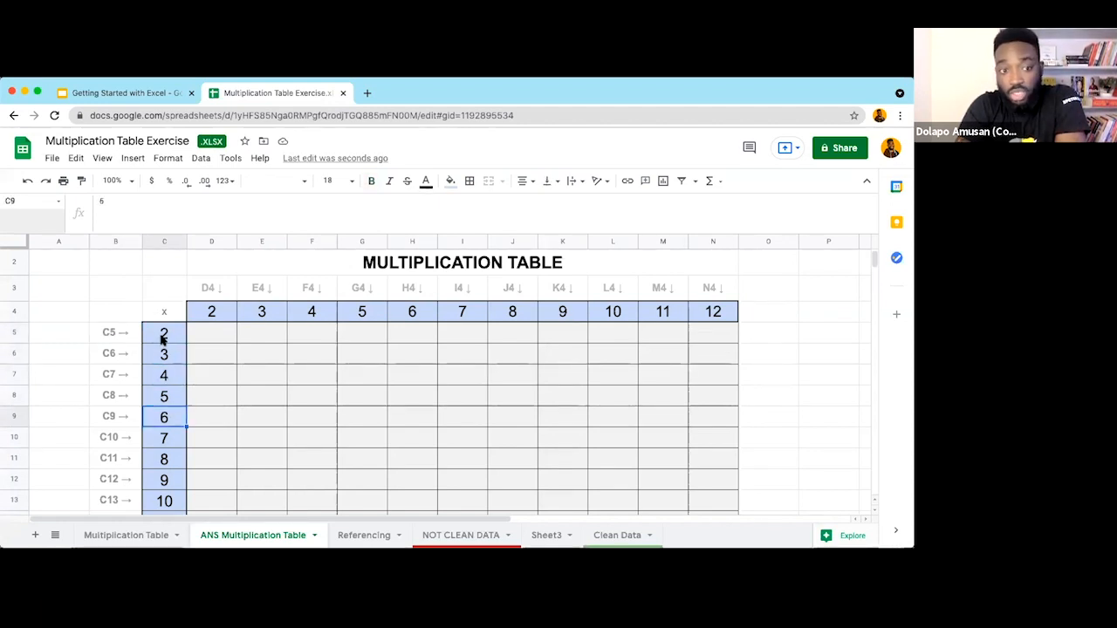
{"action": "left_click", "coordinate": [164, 341]}
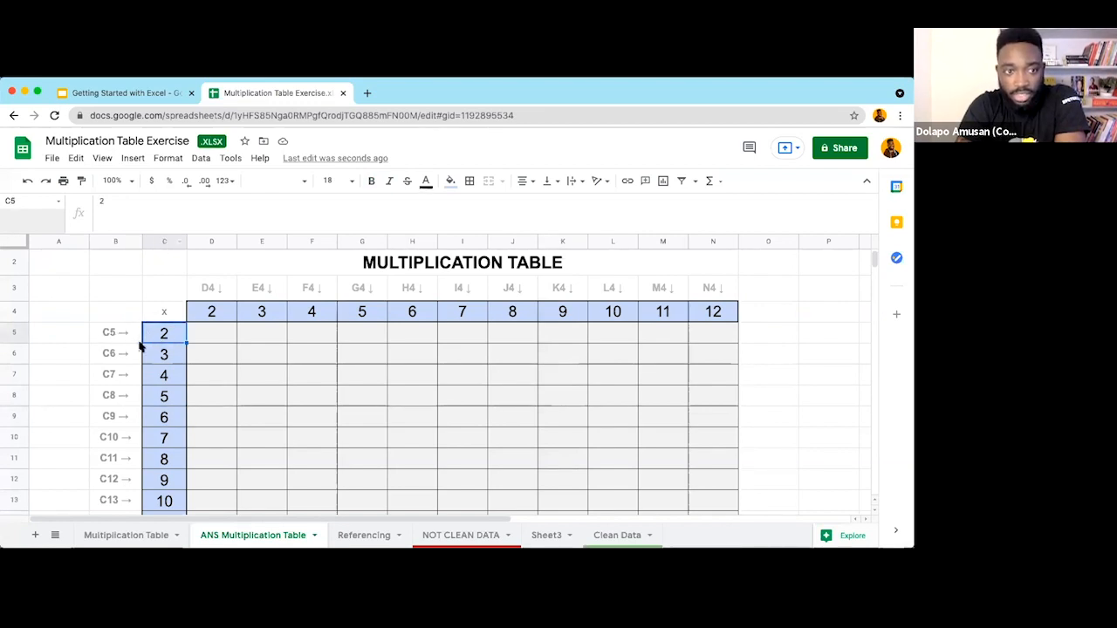
{"action": "left_click", "coordinate": [165, 358]}
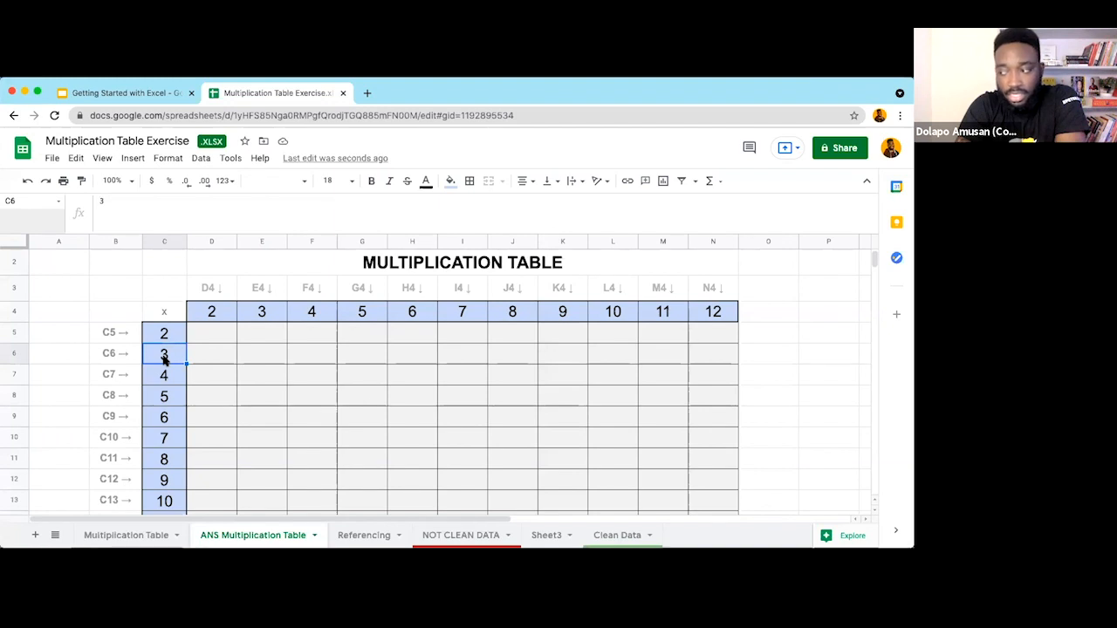
{"action": "left_click", "coordinate": [164, 381]}
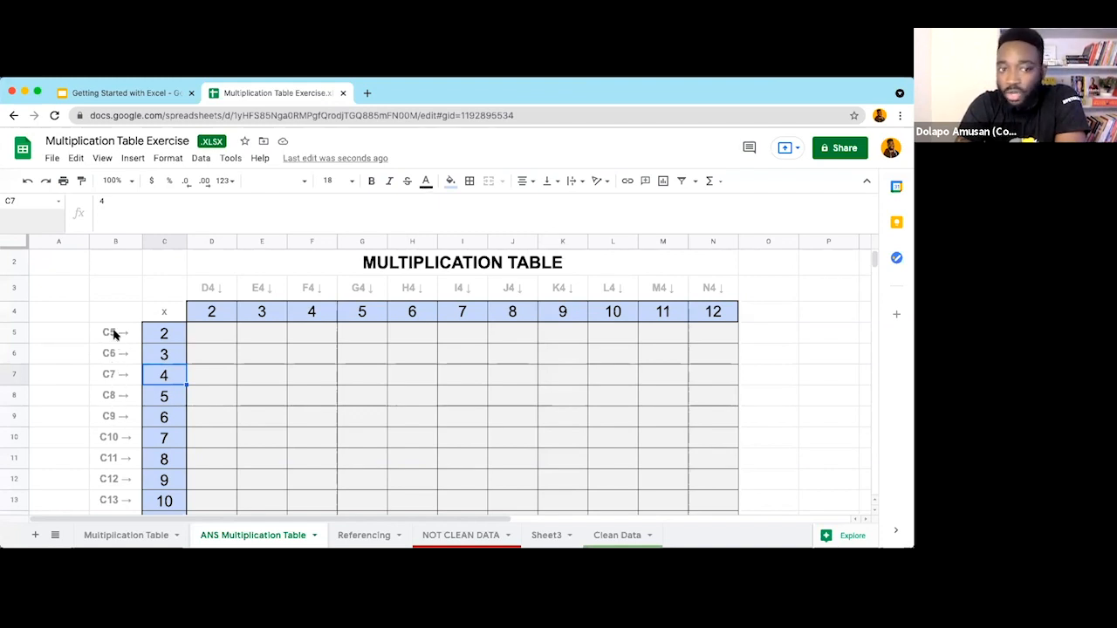
{"action": "left_click", "coordinate": [165, 241]}
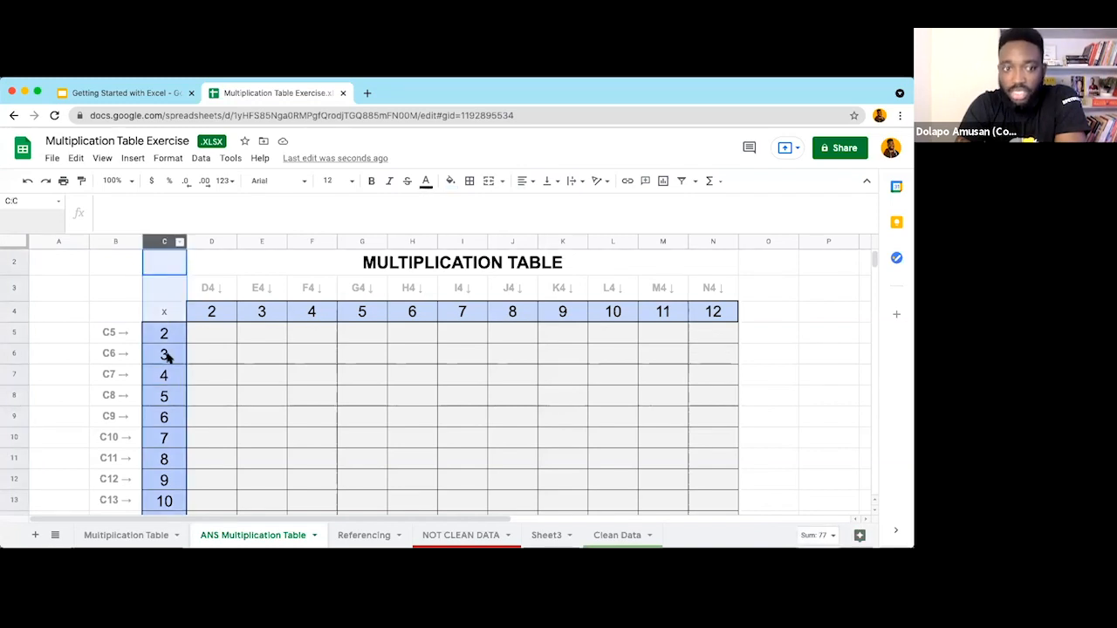
{"action": "left_click", "coordinate": [165, 419]}
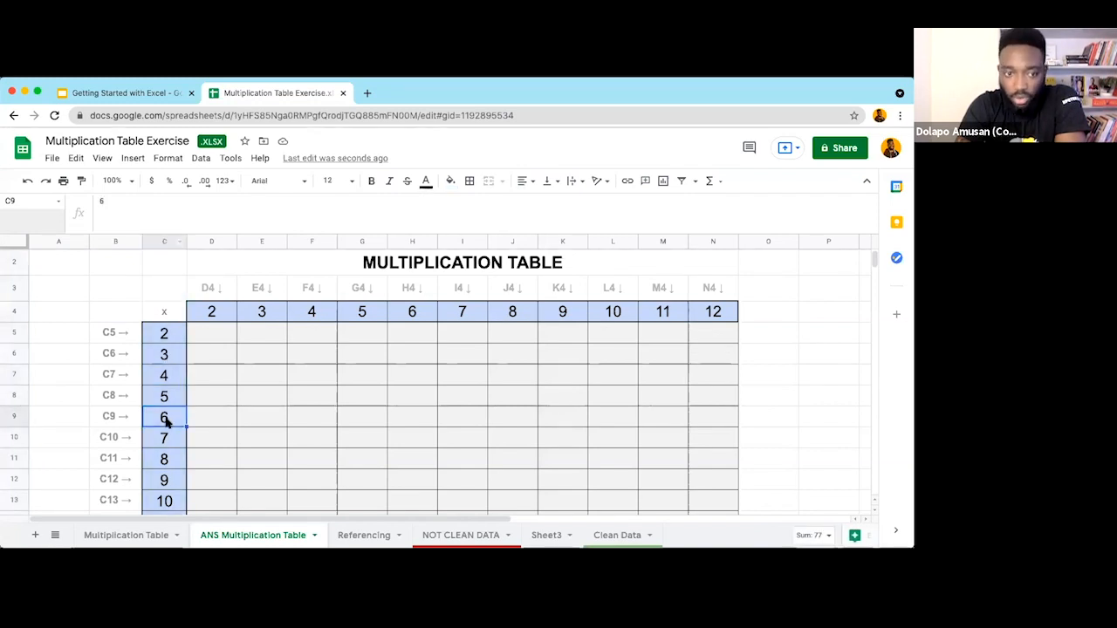
{"action": "left_click", "coordinate": [211, 314]}
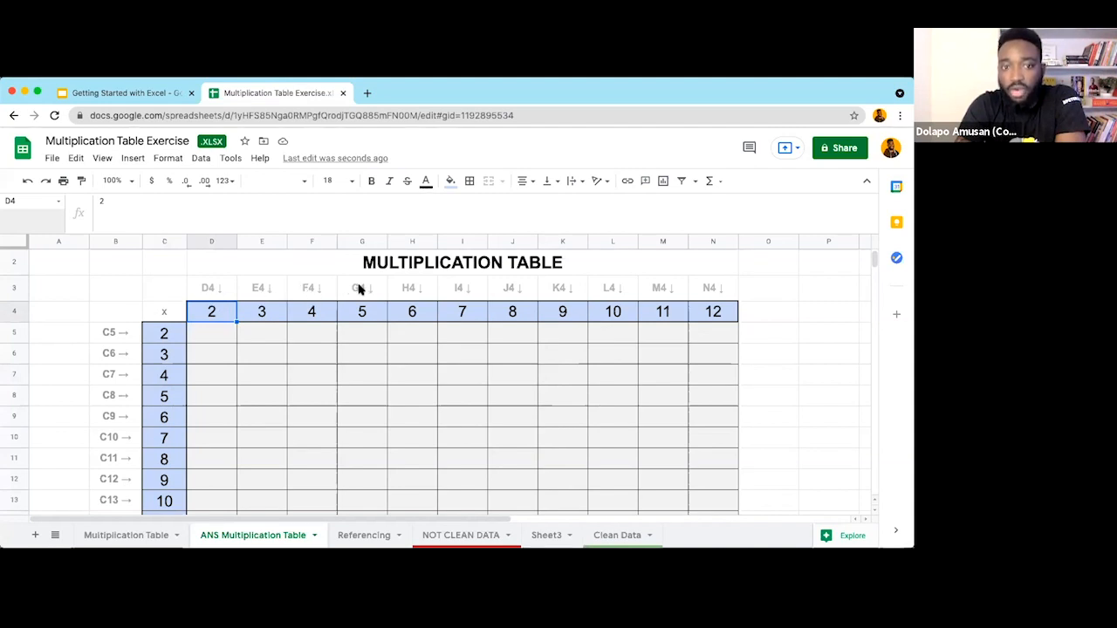
{"action": "left_click", "coordinate": [14, 312]}
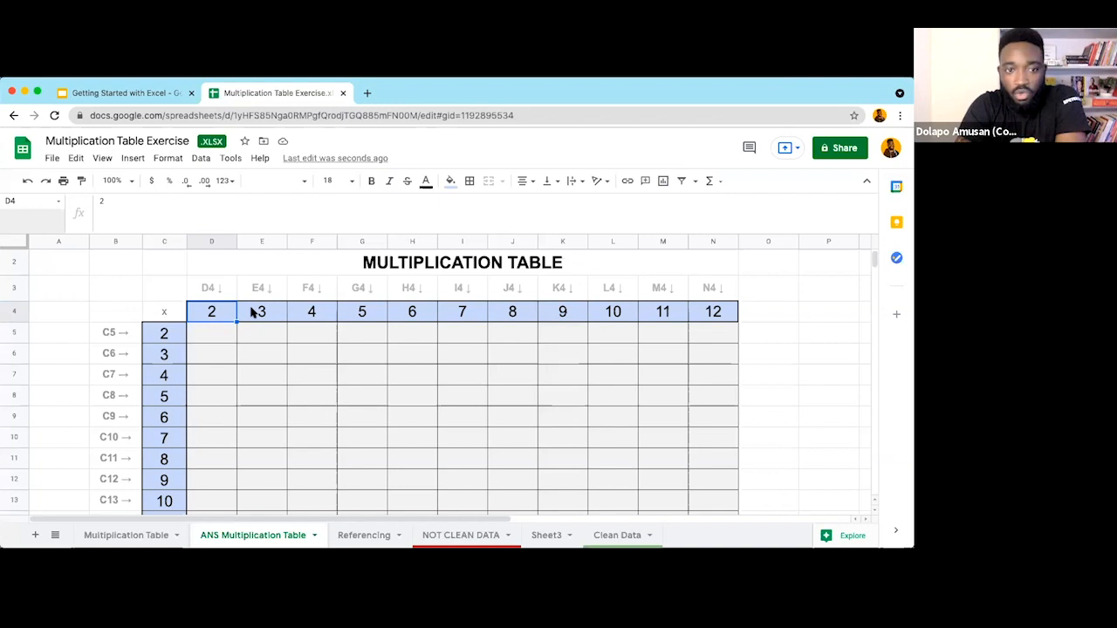
{"action": "left_click", "coordinate": [223, 338]}
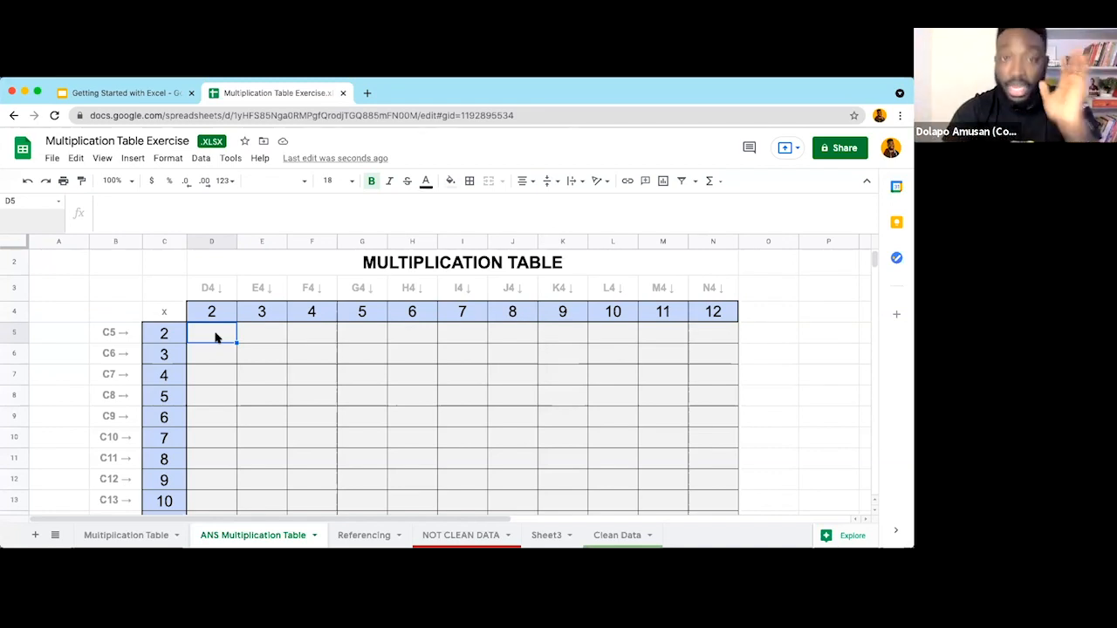
Step: Enter =C5*D4 in D5 by referencing C5 and D4, showing 4
{"action": "type", "text": "="}
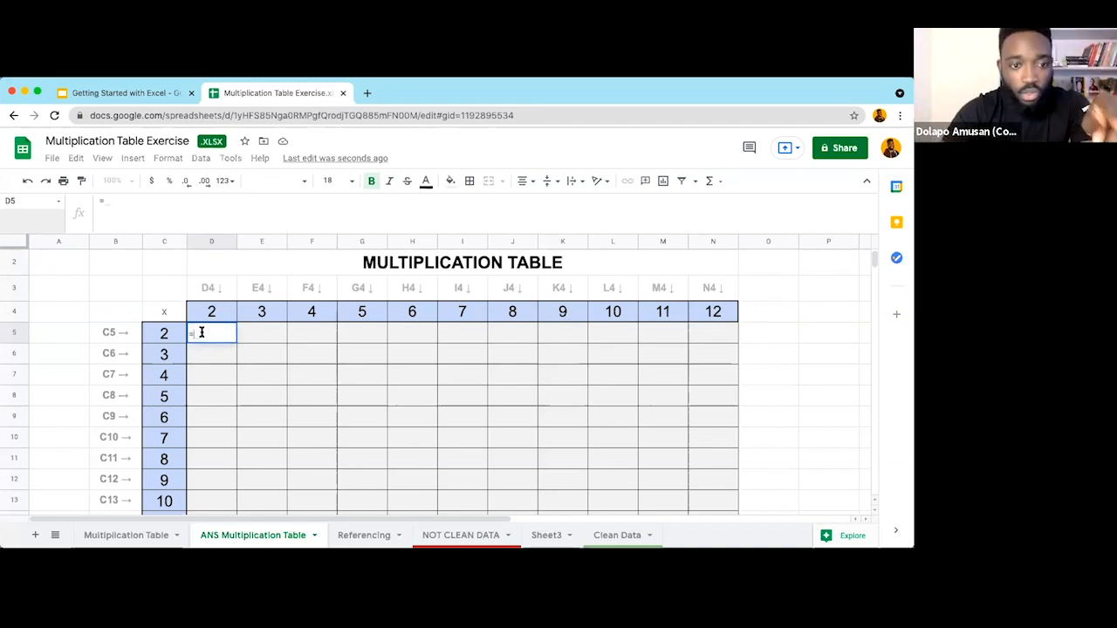
{"action": "left_click", "coordinate": [166, 334]}
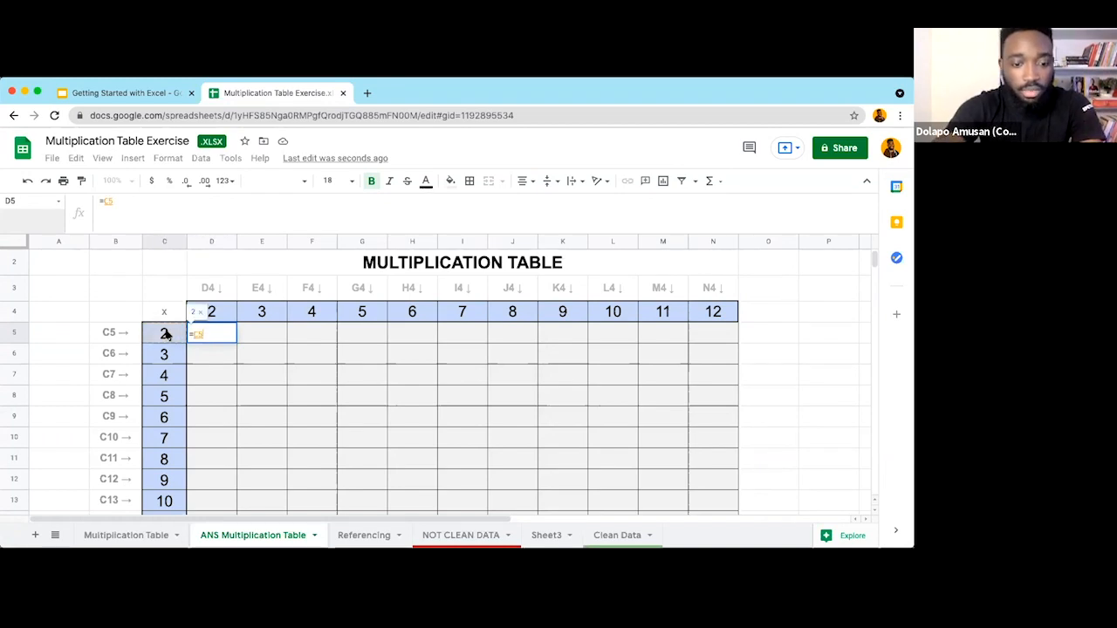
{"action": "type", "text": "*"}
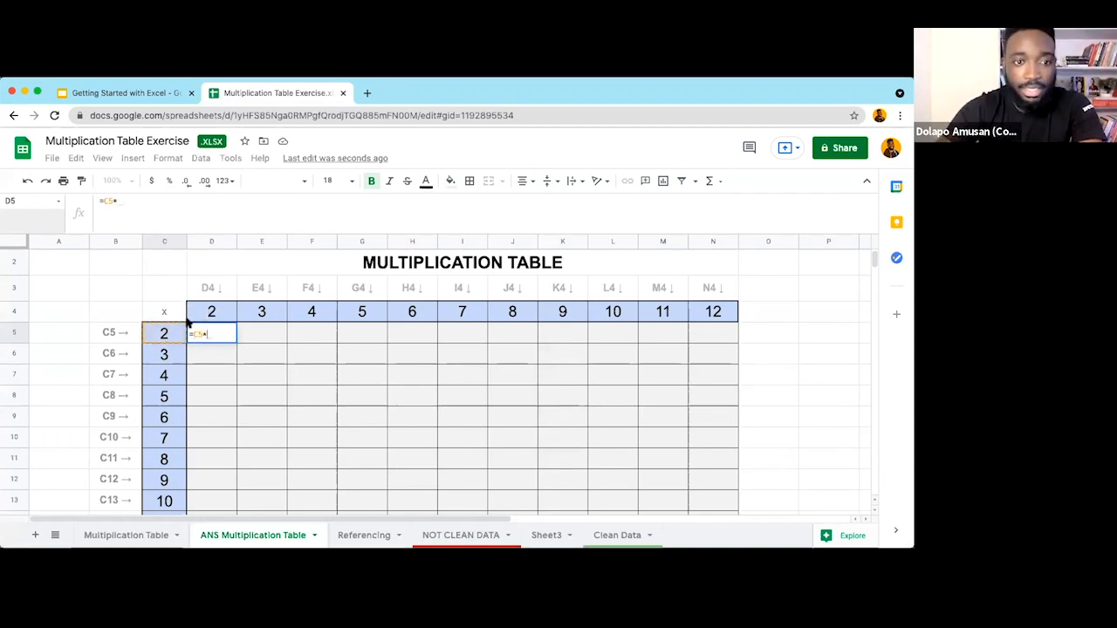
{"action": "left_click", "coordinate": [213, 313]}
{"action": "key", "text": "Return"}
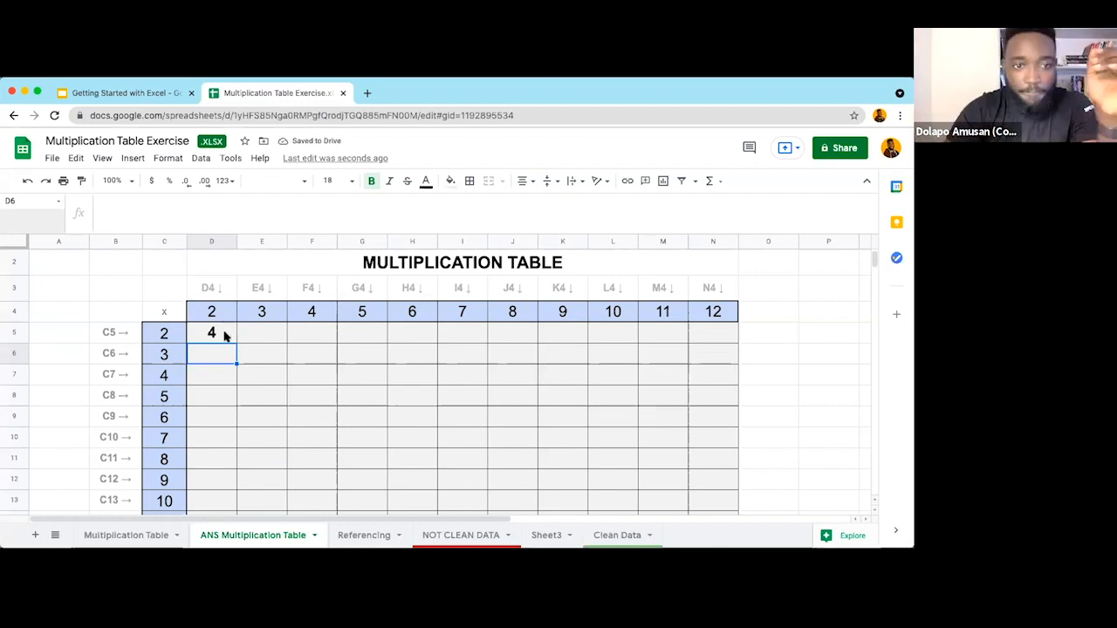
{"action": "left_click", "coordinate": [224, 331]}
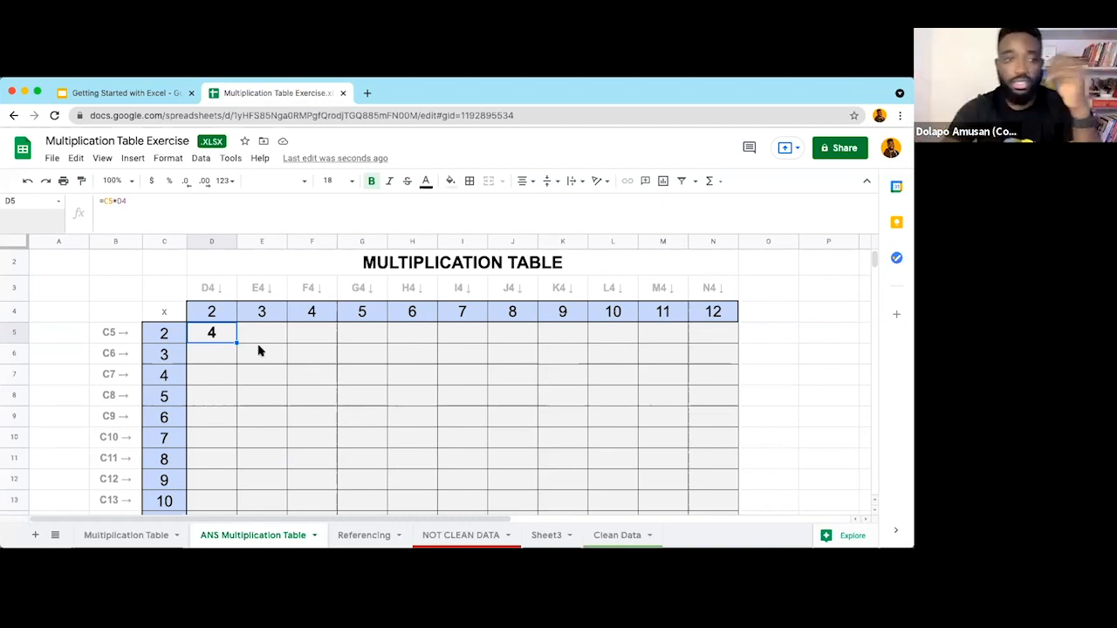
{"action": "left_click", "coordinate": [173, 334]}
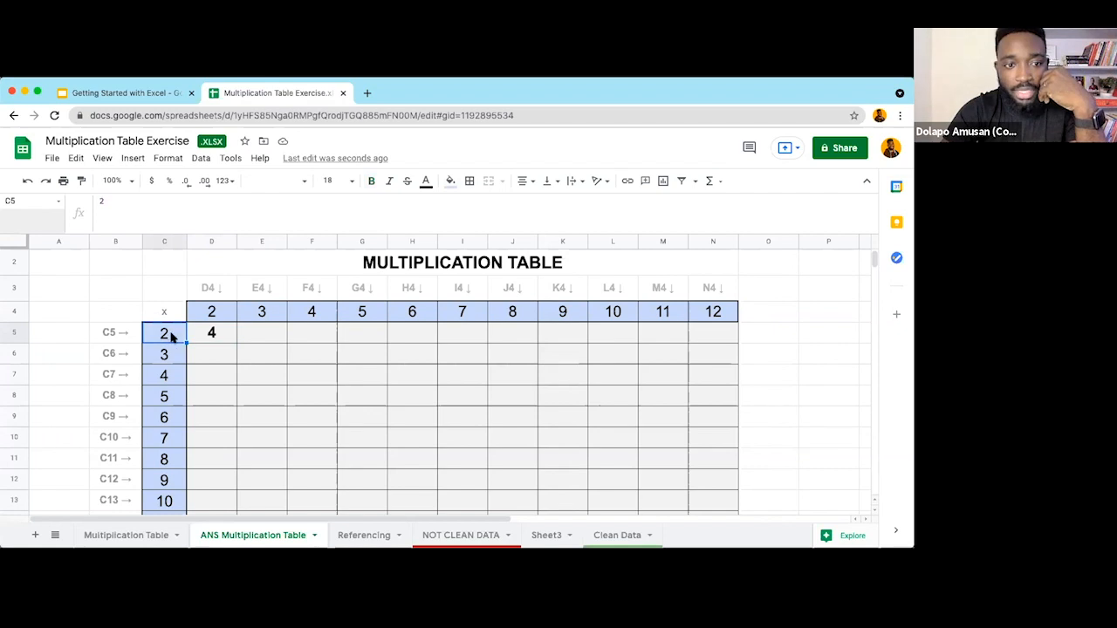
Step: Highlight column C and row 4, then change D5's formula to =$C5*D$4
{"action": "left_click", "coordinate": [167, 241]}
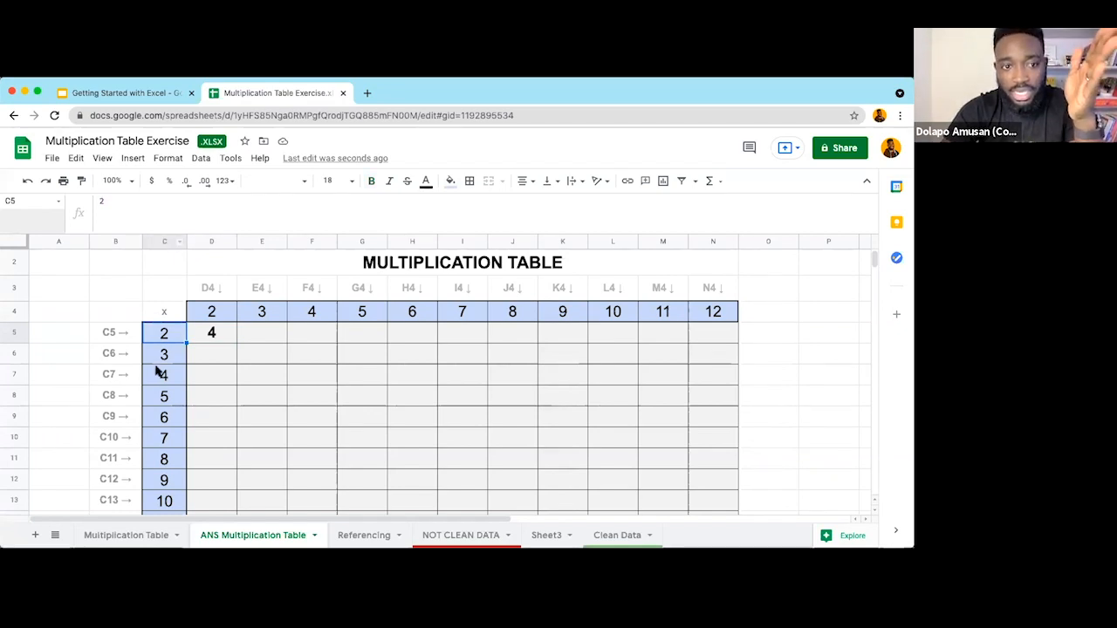
{"action": "left_click", "coordinate": [13, 313]}
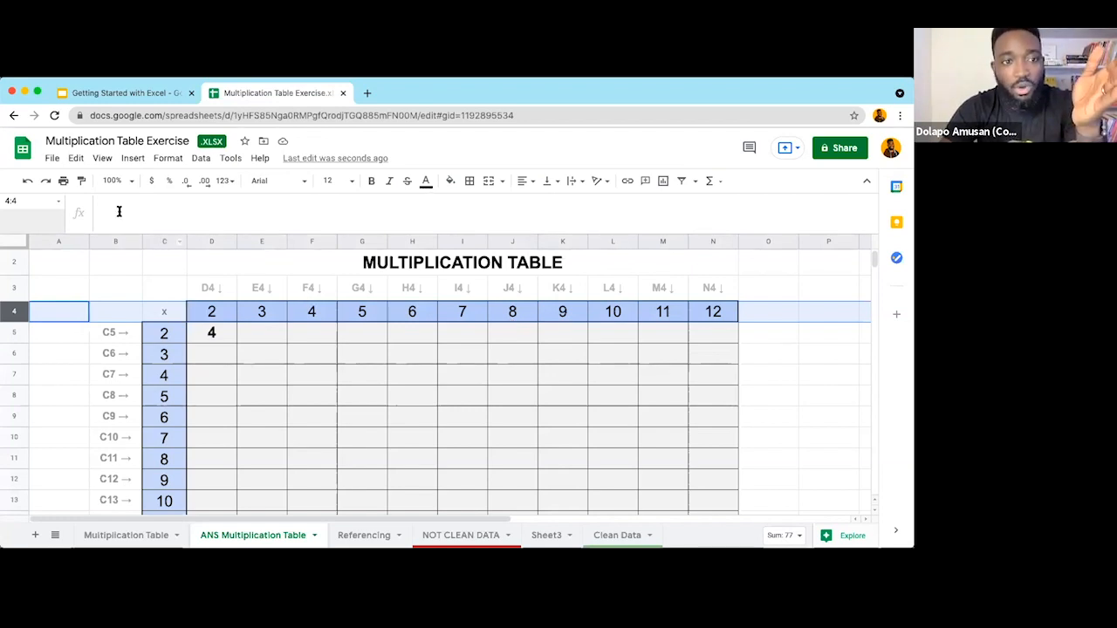
{"action": "left_click", "coordinate": [174, 217]}
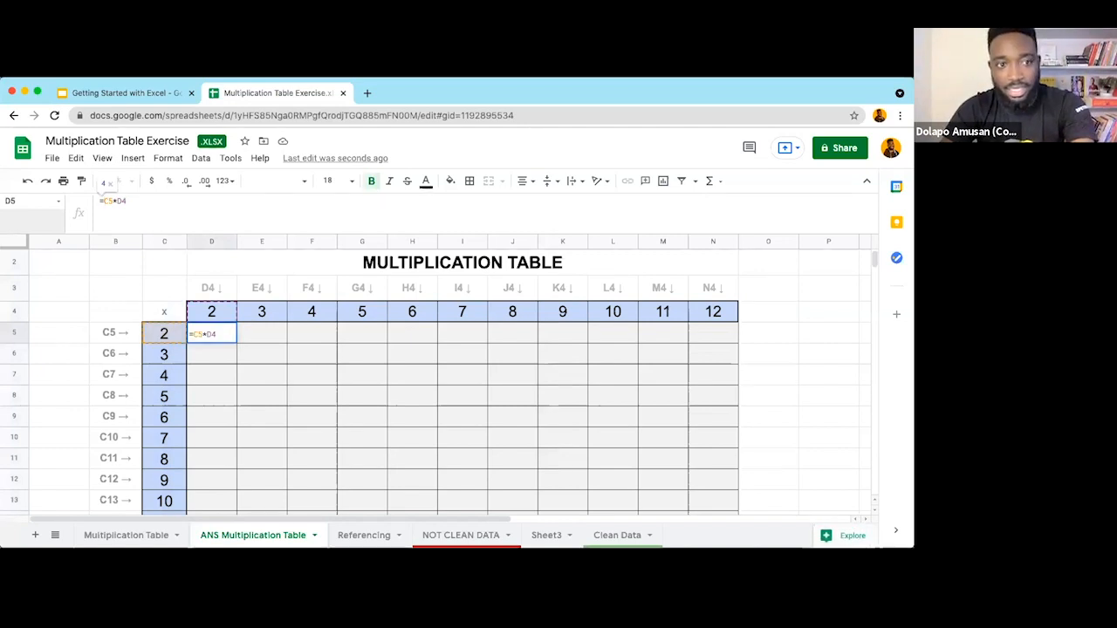
{"action": "type", "text": "$C5*D"}
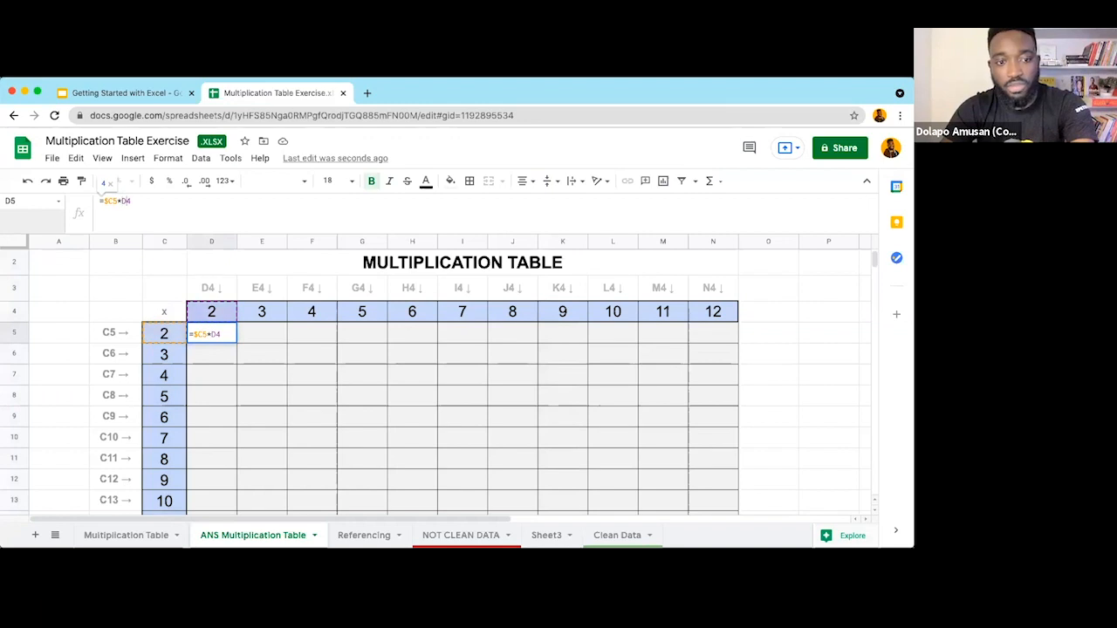
{"action": "type", "text": "$"}
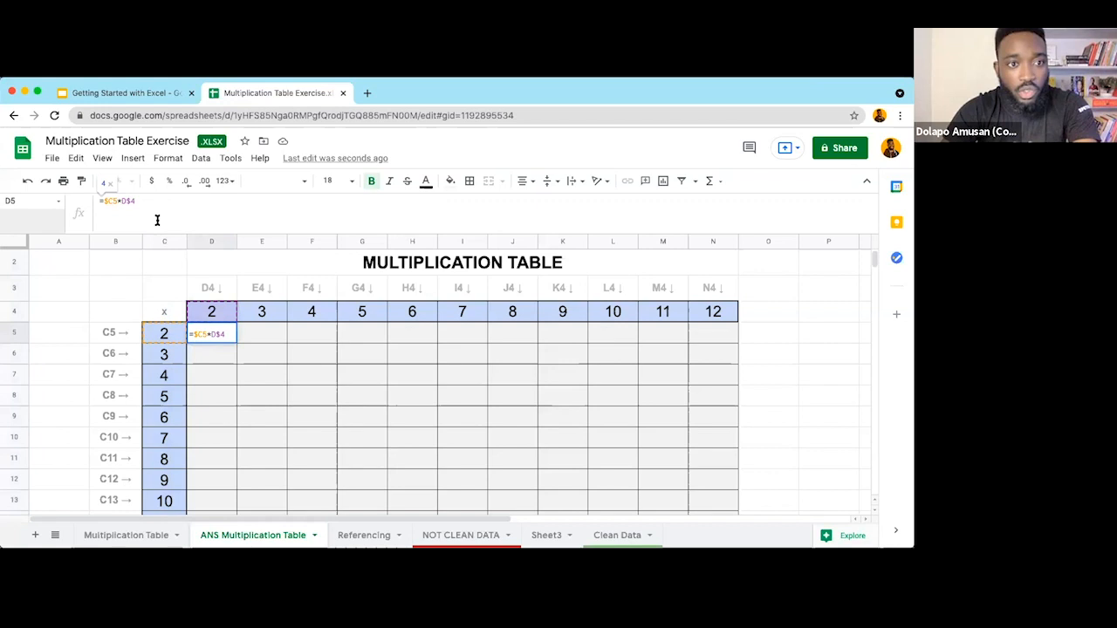
{"action": "key", "text": "Return"}
{"action": "key", "text": "Up"}
{"action": "key", "text": "Return"}
Step: Zoom the sheet to 200%
{"action": "left_click", "coordinate": [103, 158]}
{"action": "left_click", "coordinate": [267, 439]}
{"action": "key", "text": "ctrl+alt+v"}
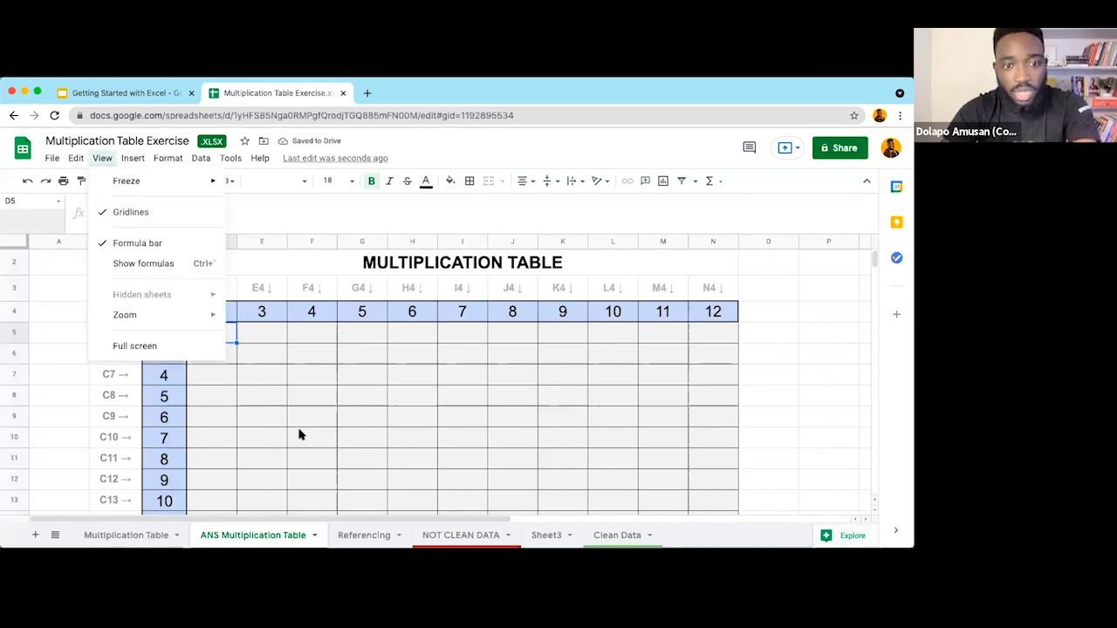
{"action": "mouse_move", "coordinate": [125, 315]}
{"action": "left_click", "coordinate": [262, 442]}
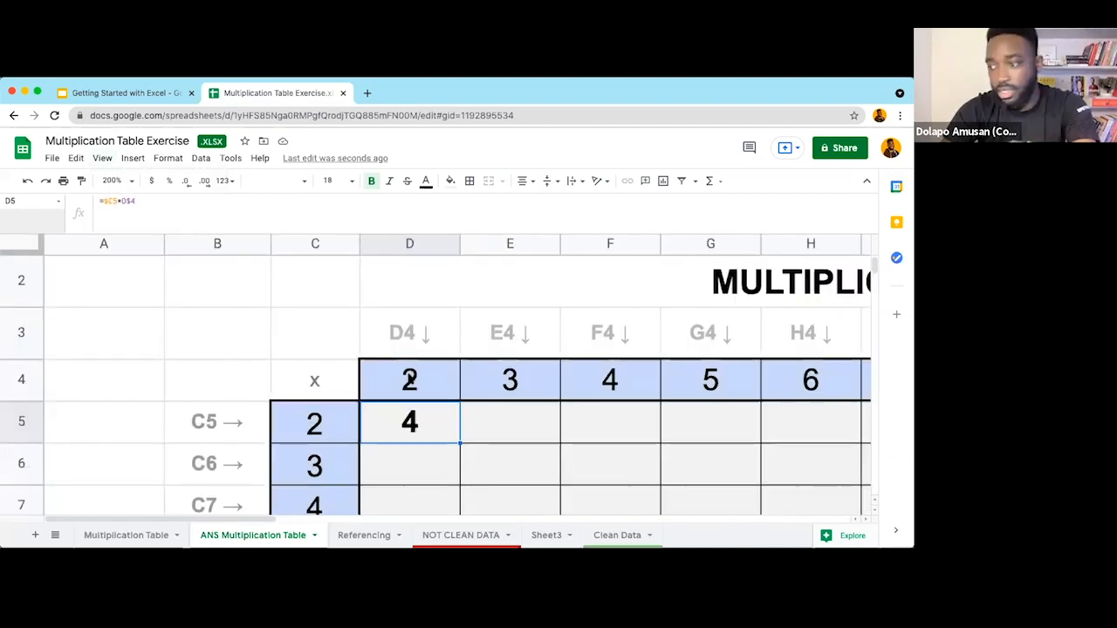
Step: Strip the dollar anchors and part of the D4 reference out of D5's formula
{"action": "scroll", "coordinate": [408, 376], "scroll_direction": "down", "scroll_amount": 1}
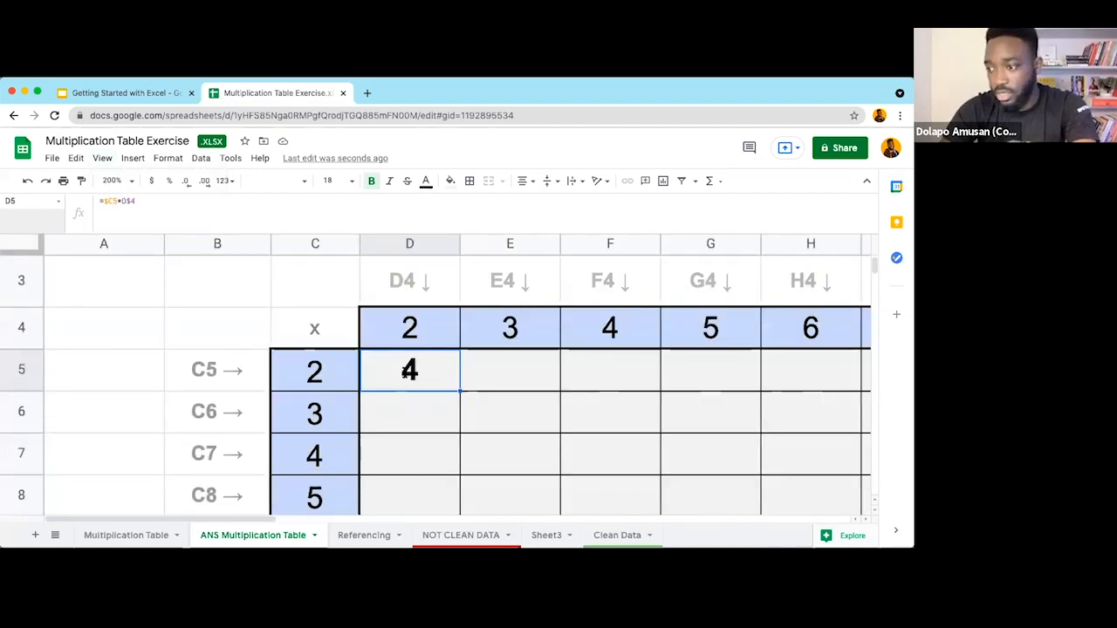
{"action": "double_click", "coordinate": [385, 372]}
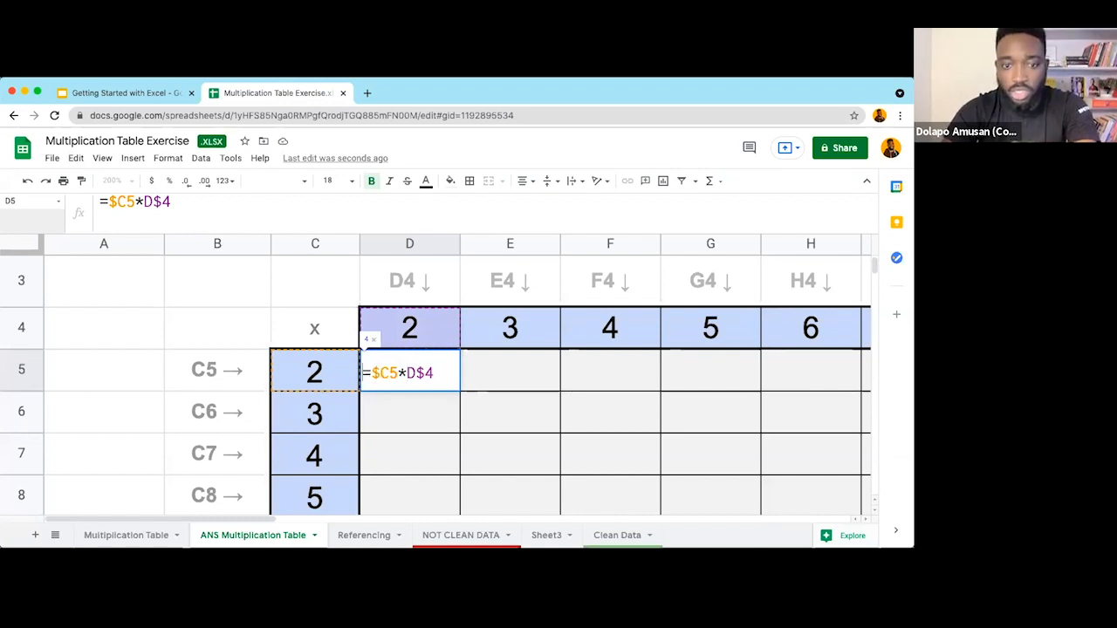
{"action": "key", "text": "BackSpace"}
{"action": "left_click", "coordinate": [415, 376]}
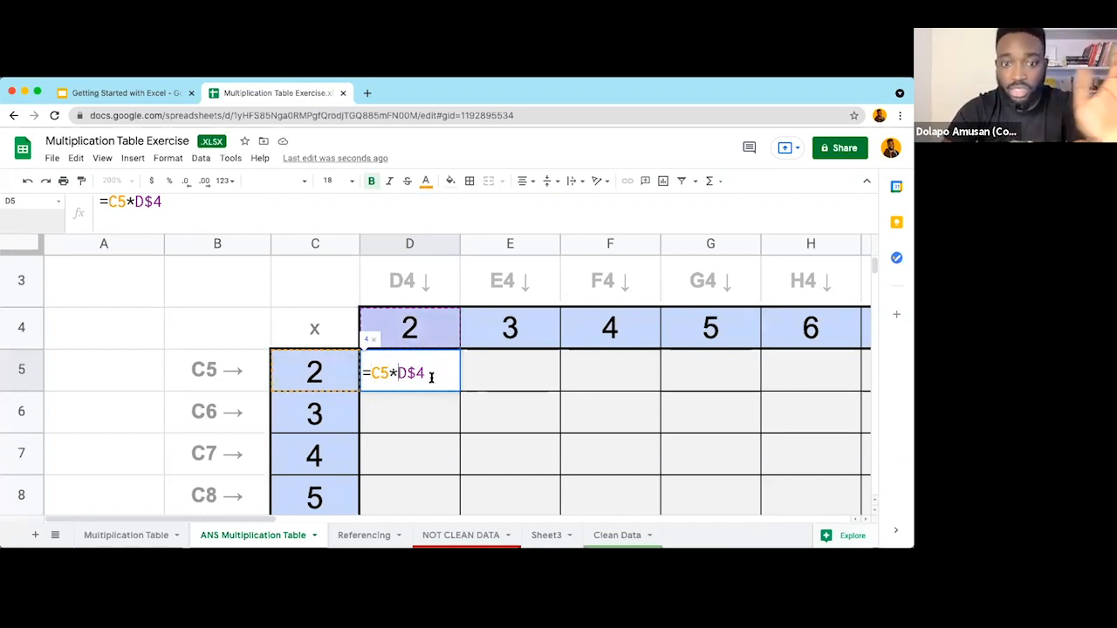
{"action": "key", "text": "BackSpace"}
{"action": "key", "text": "BackSpace"}
{"action": "left_click", "coordinate": [426, 376]}
{"action": "key", "text": "BackSpace"}
{"action": "key", "text": "BackSpace"}
{"action": "key", "text": "BackSpace"}
{"action": "key", "text": "BackSpace"}
{"action": "key", "text": "BackSpace"}
{"action": "left_click", "coordinate": [510, 414]}
{"action": "key", "text": "Up"}
{"action": "key", "text": "Left"}
Step: Re-enter D5's formula as =C5*D4, then anchor it to =$C5*D4
{"action": "type", "text": "="}
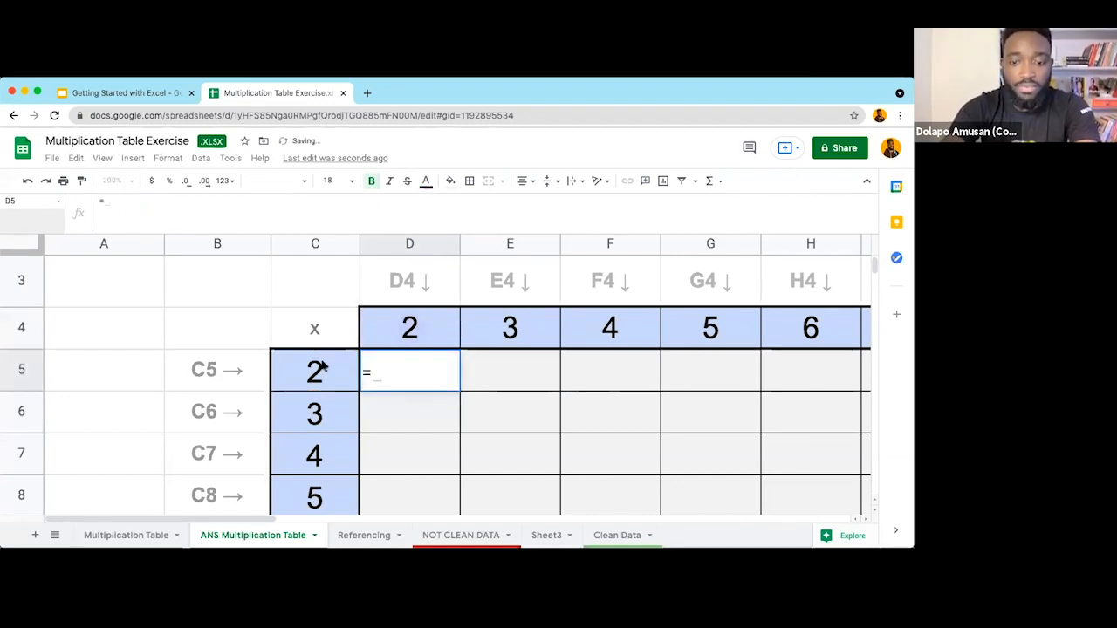
{"action": "left_click", "coordinate": [317, 370]}
{"action": "type", "text": "*"}
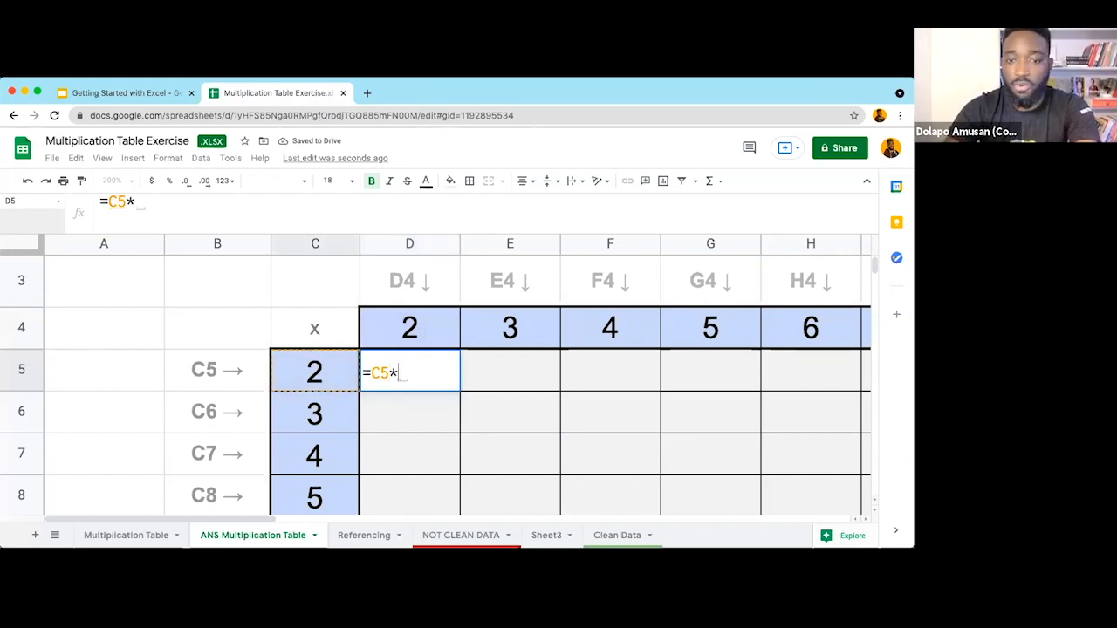
{"action": "left_click", "coordinate": [393, 332]}
{"action": "key", "text": "Return"}
{"action": "left_click", "coordinate": [416, 368]}
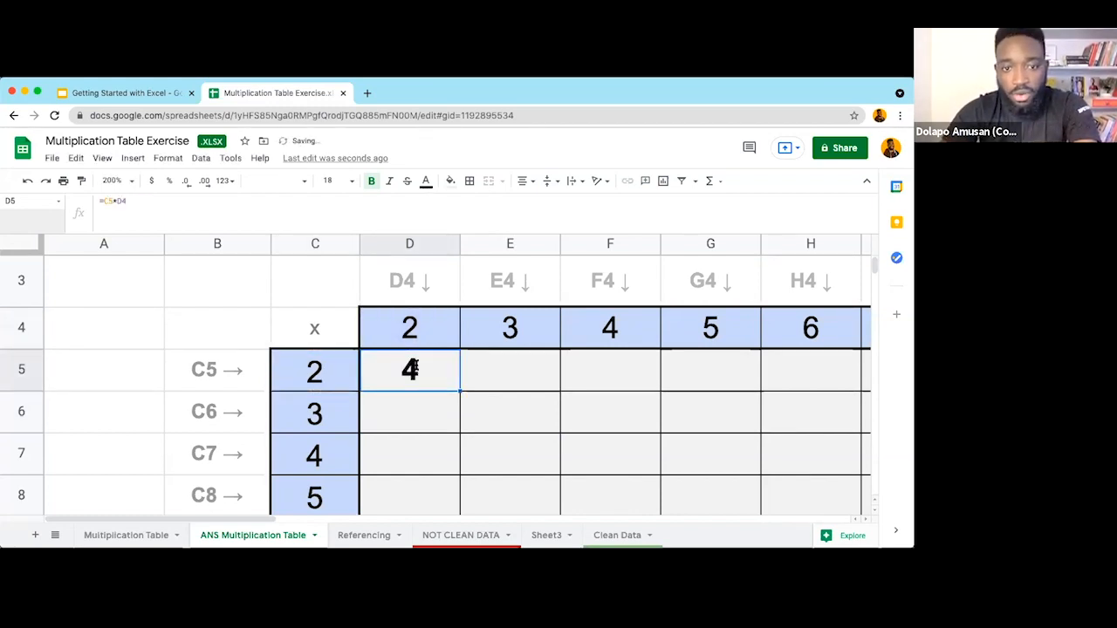
{"action": "key", "text": "Return"}
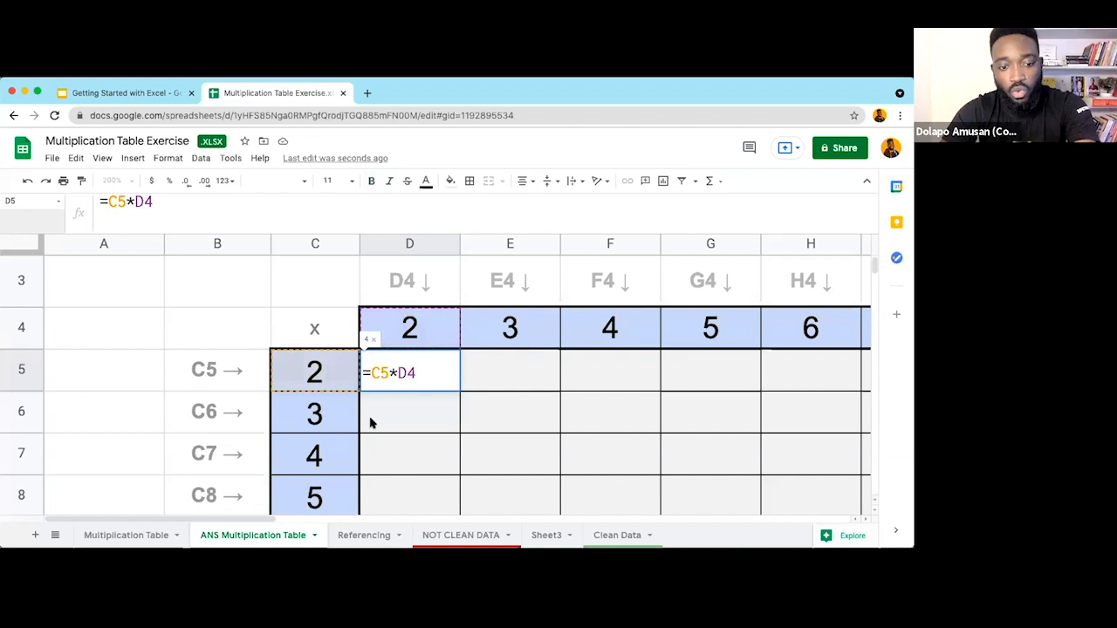
{"action": "type", "text": "$"}
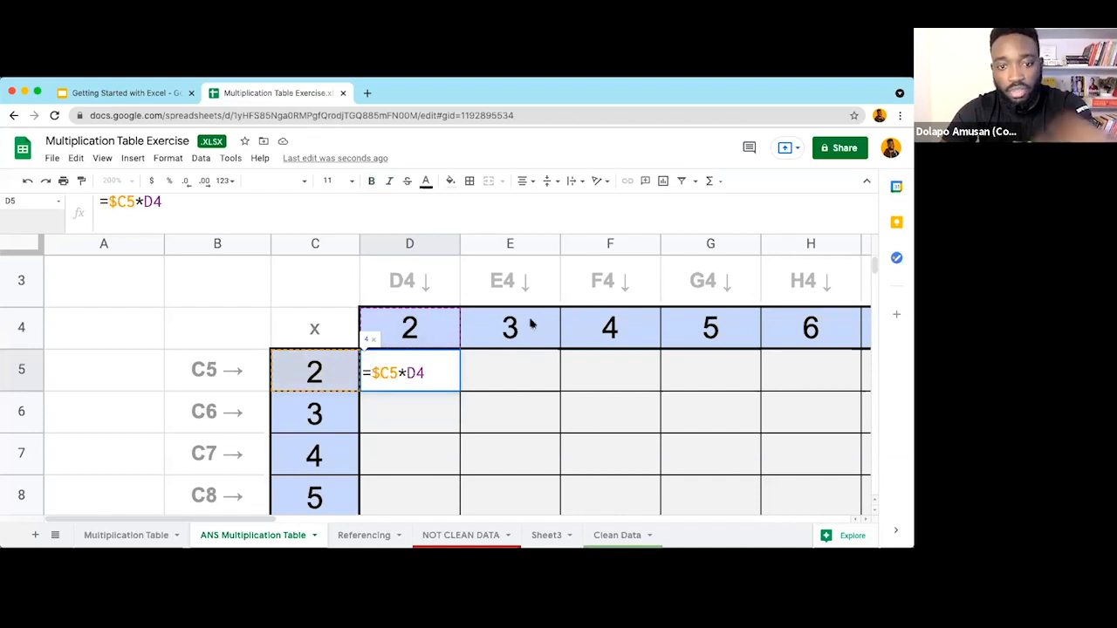
{"action": "left_click", "coordinate": [409, 365]}
{"action": "type", "text": "$"}
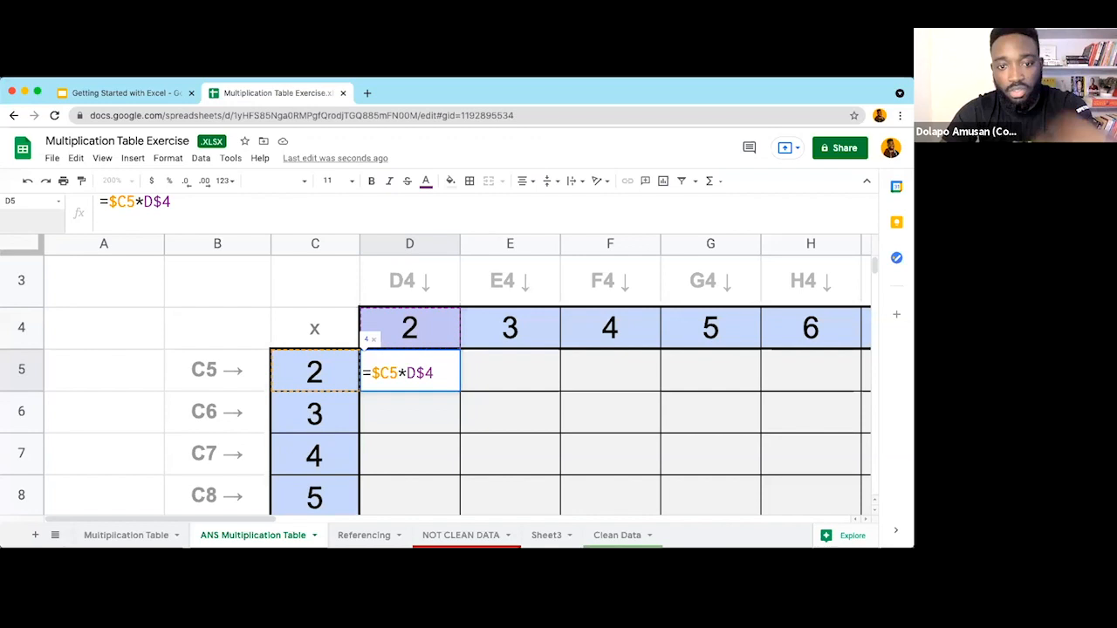
{"action": "key", "text": "BackSpace"}
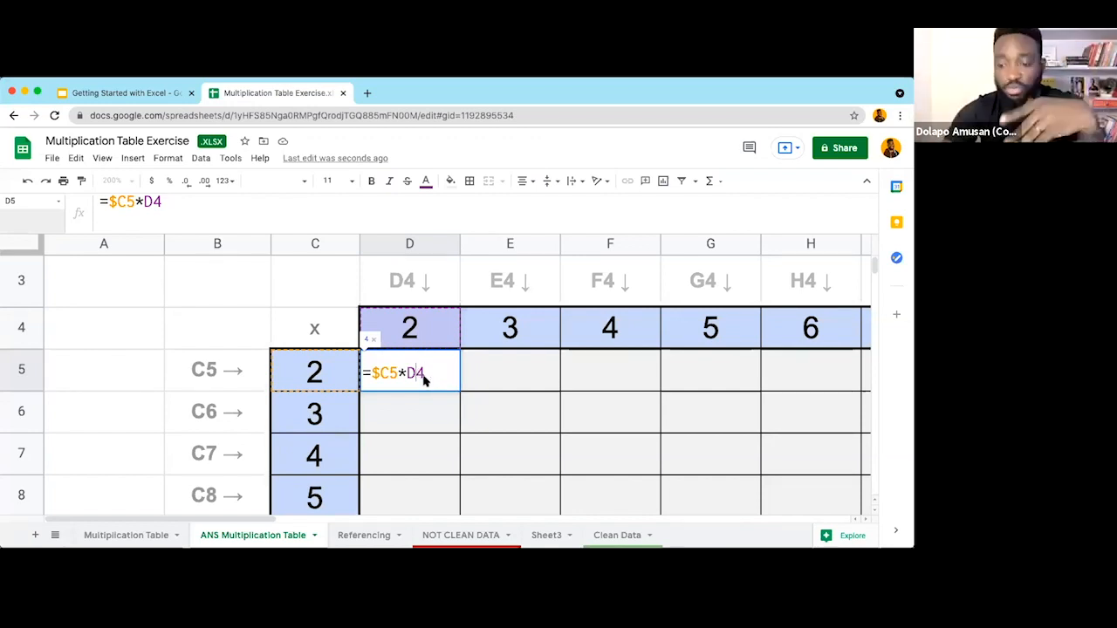
{"action": "key", "text": "Return"}
Step: Return the zoom to 100% and clear D5
{"action": "left_click", "coordinate": [102, 158]}
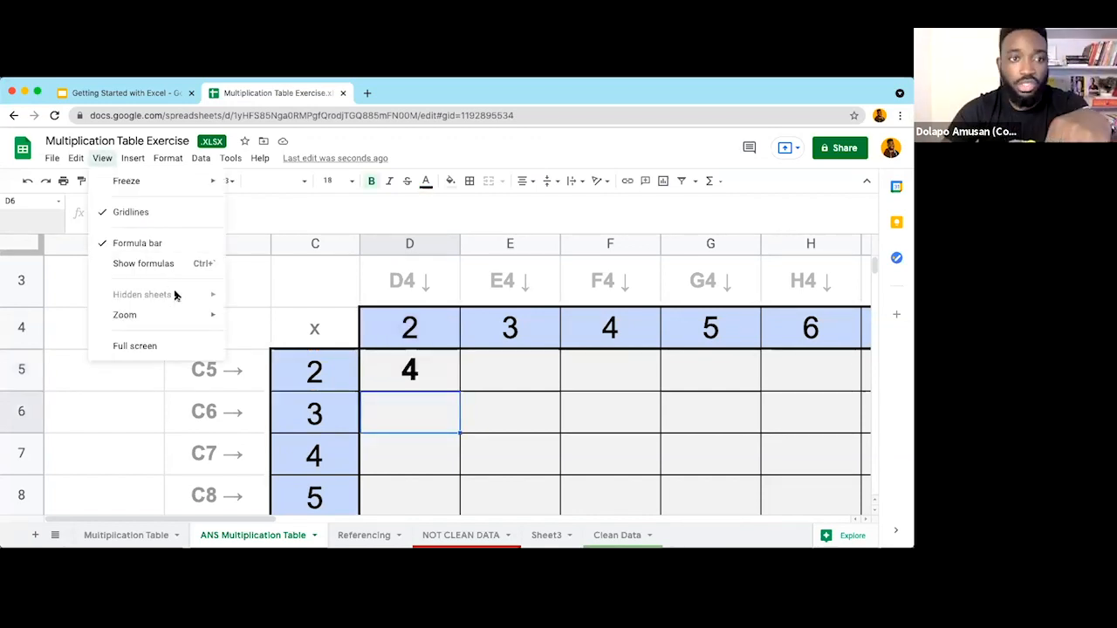
{"action": "mouse_move", "coordinate": [179, 315]}
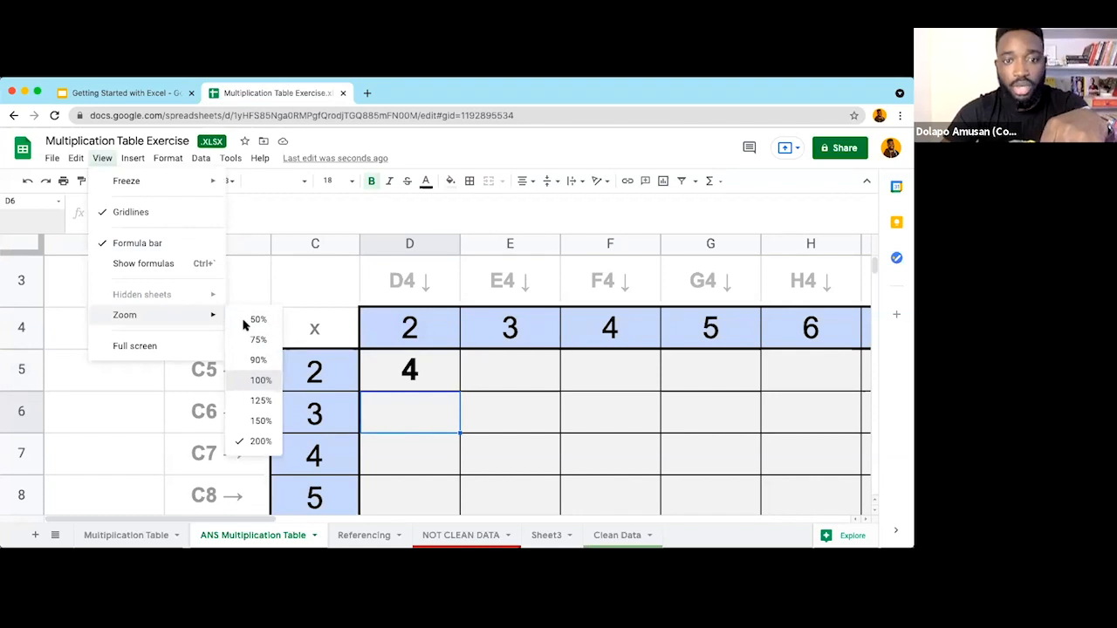
{"action": "left_click", "coordinate": [262, 380]}
{"action": "left_click", "coordinate": [218, 305]}
{"action": "key", "text": "Delete"}
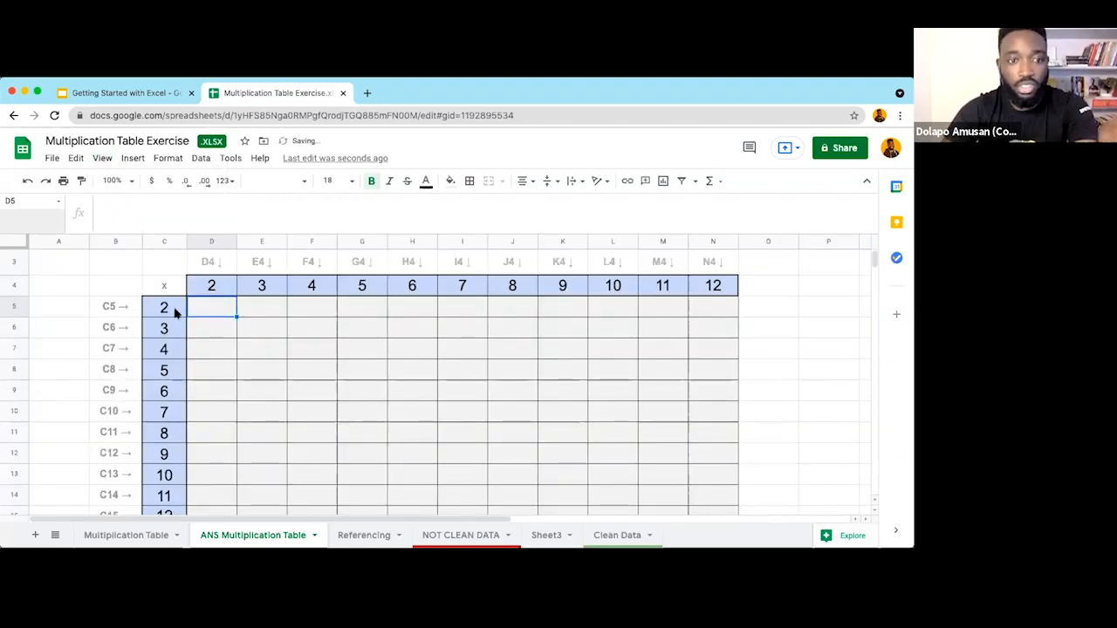
Step: Enter the relative formula =C5*D4 in D5 using arrow-key references
{"action": "type", "text": "="}
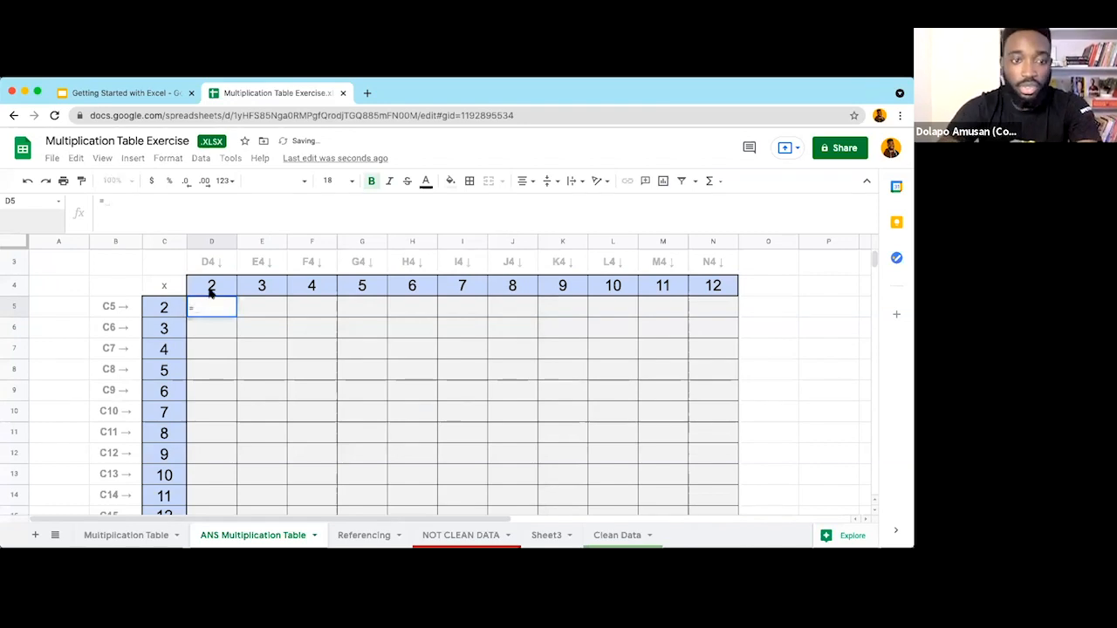
{"action": "key", "text": "Left"}
{"action": "type", "text": "*"}
{"action": "key", "text": "Up"}
{"action": "key", "text": "Return"}
Step: Fill D5's formula down column D and widen column D
{"action": "left_click", "coordinate": [233, 307]}
{"action": "double_click", "coordinate": [237, 318]}
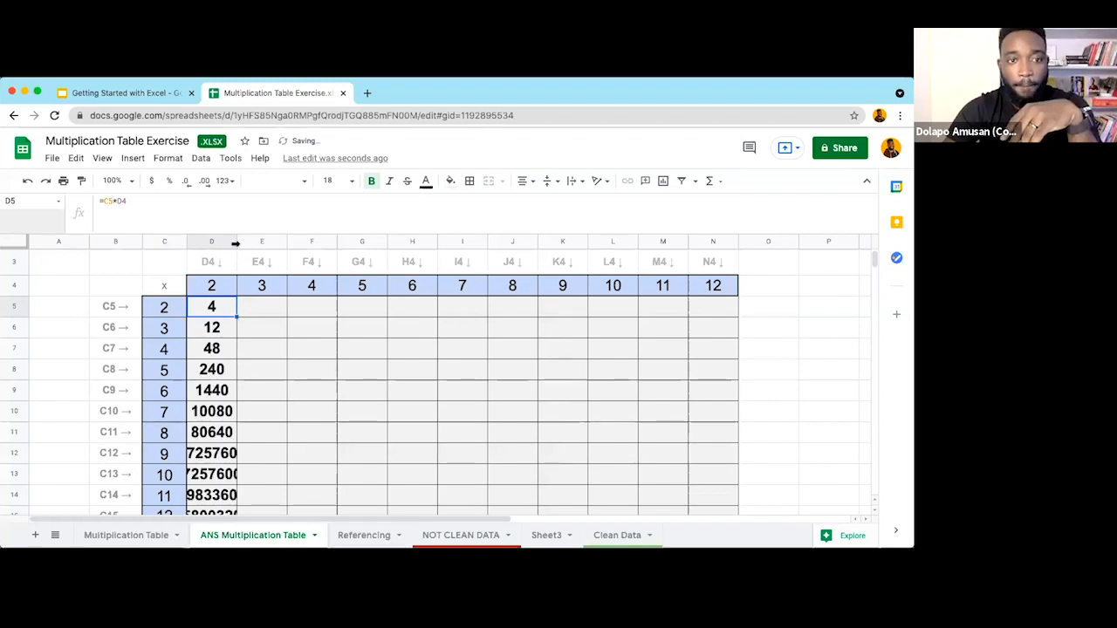
{"action": "scroll", "coordinate": [234, 240], "scroll_direction": "down", "scroll_amount": 1}
{"action": "left_click_drag", "start_coordinate": [236, 242], "coordinate": [272, 244]}
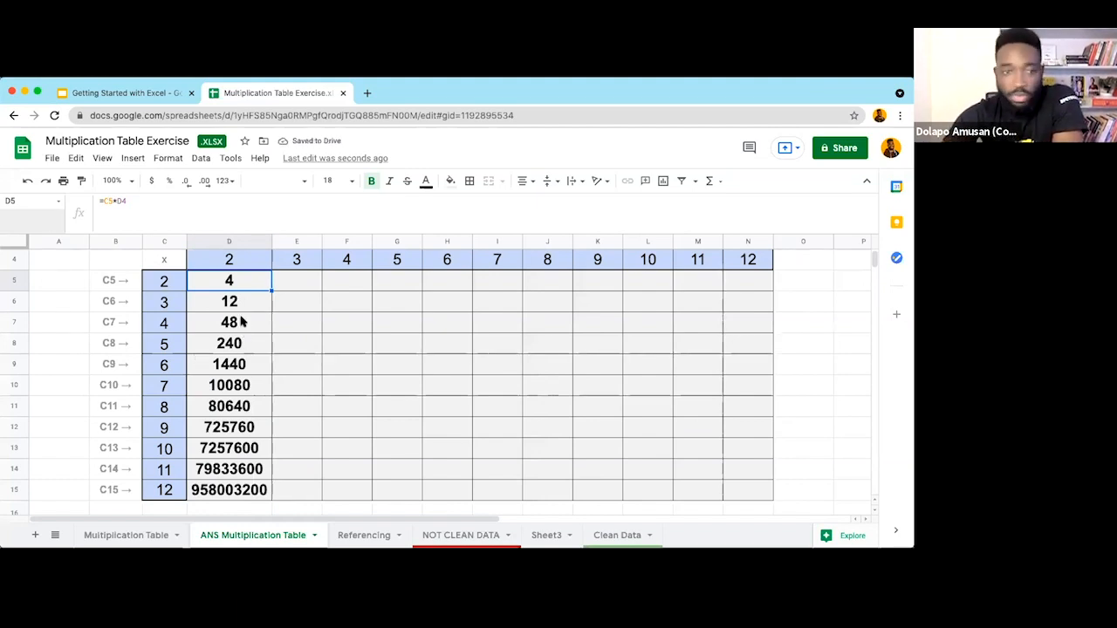
Step: Inspect the copied formulas in D6 and D5 without changing them
{"action": "left_click", "coordinate": [236, 310]}
{"action": "left_click", "coordinate": [231, 281]}
{"action": "double_click", "coordinate": [232, 281]}
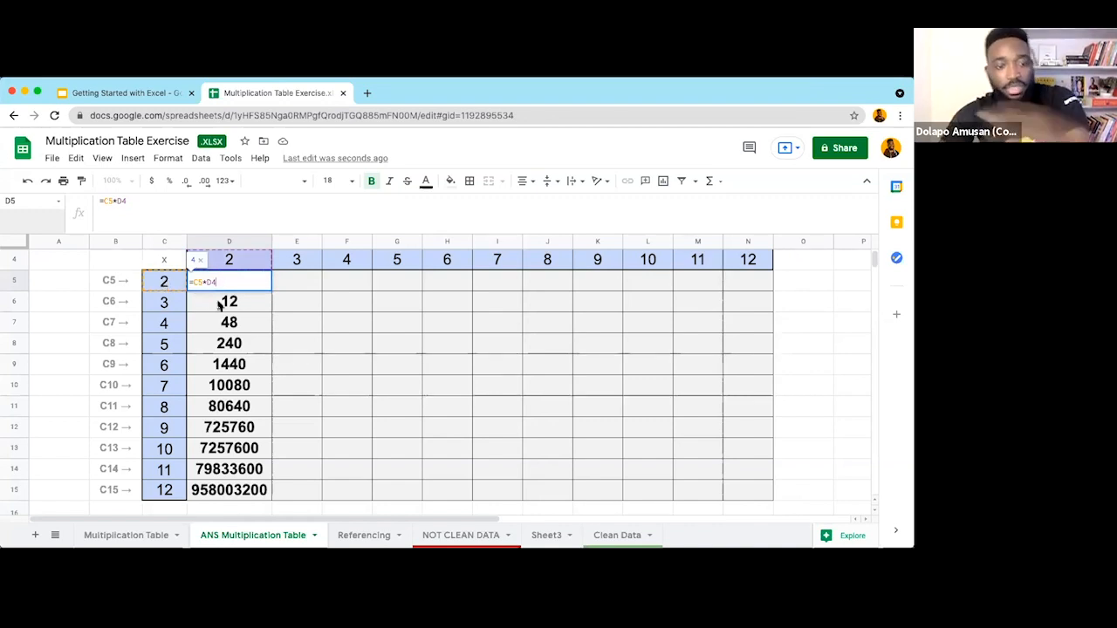
{"action": "key", "text": "Escape"}
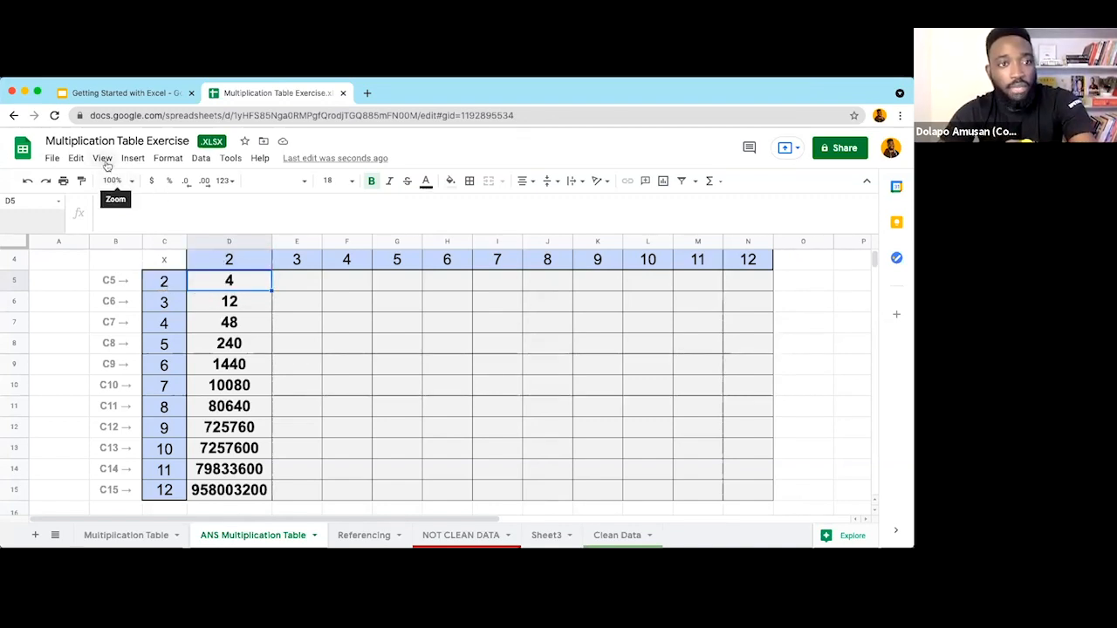
{"action": "left_click", "coordinate": [102, 158]}
{"action": "left_click", "coordinate": [272, 441]}
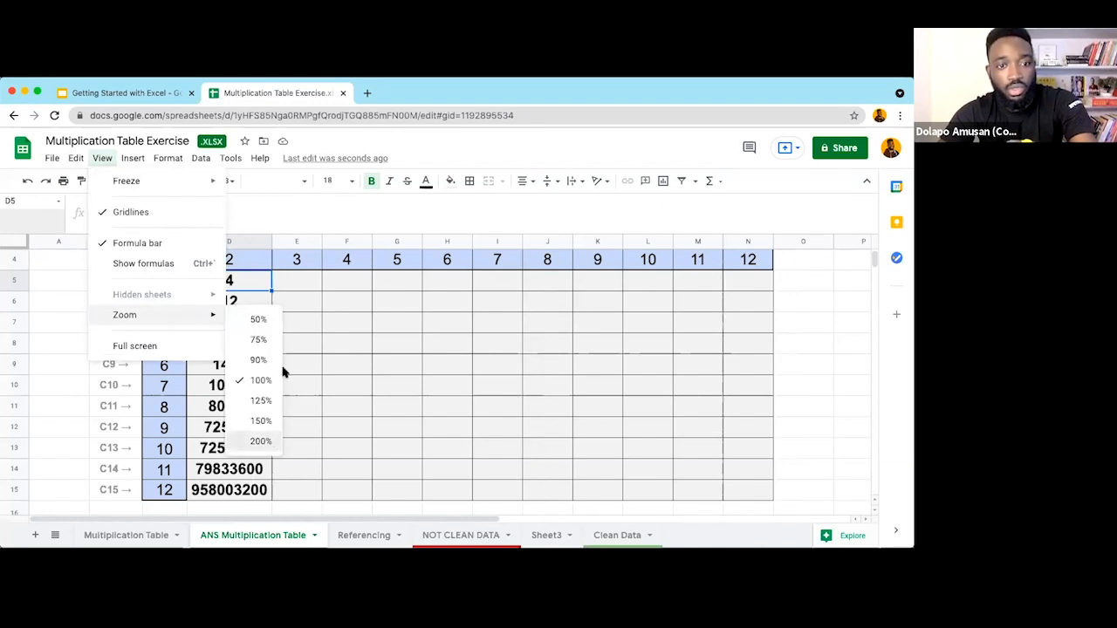
{"action": "left_click", "coordinate": [463, 361]}
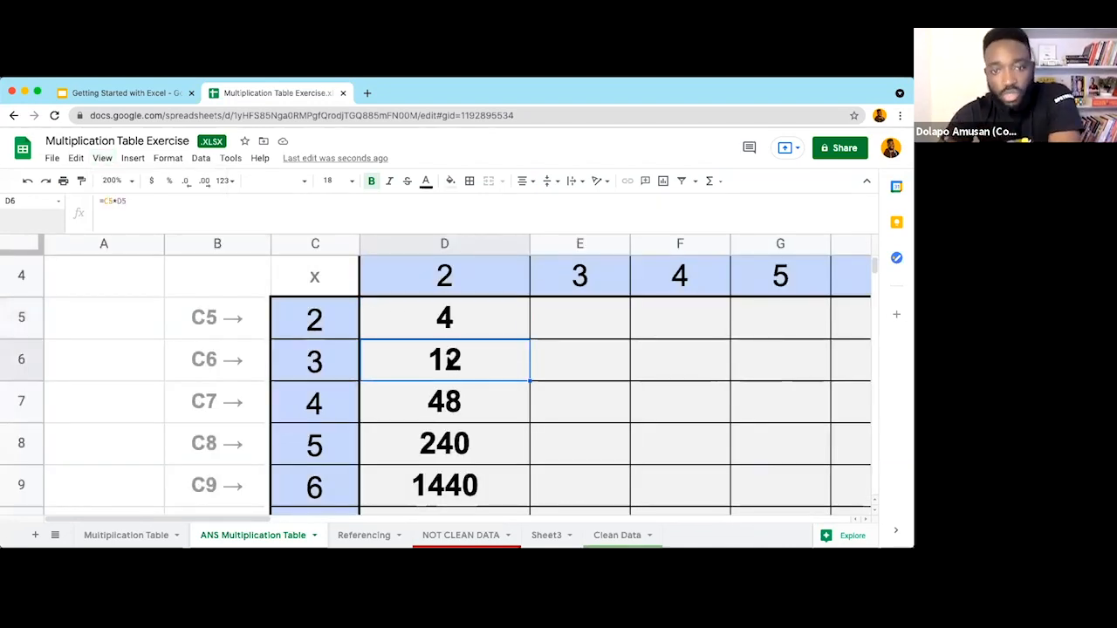
{"action": "double_click", "coordinate": [443, 356]}
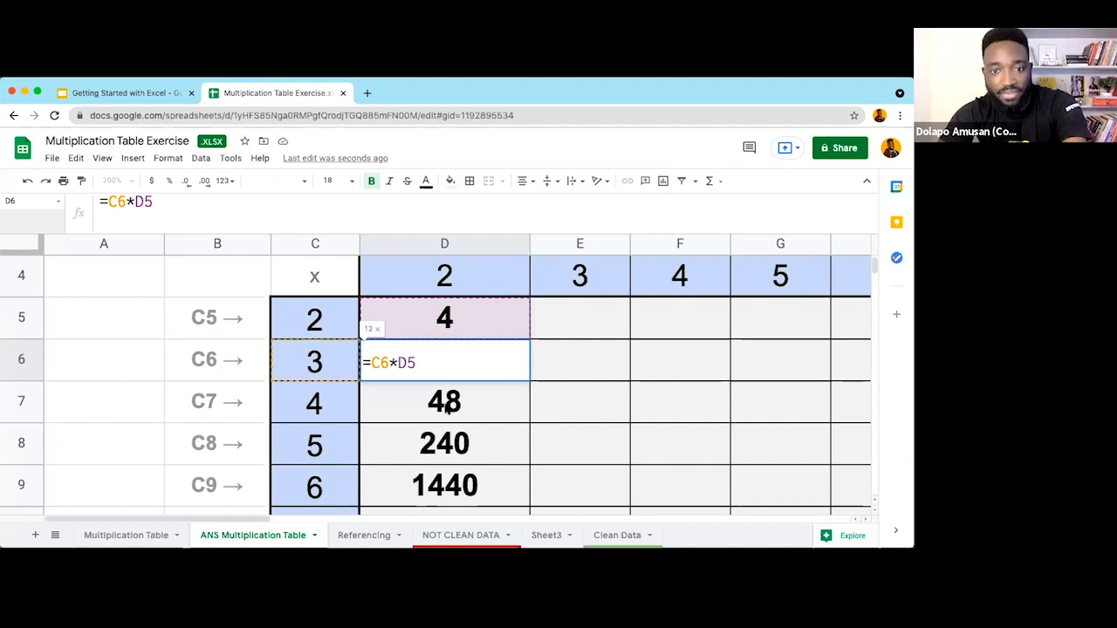
{"action": "key", "text": "Return"}
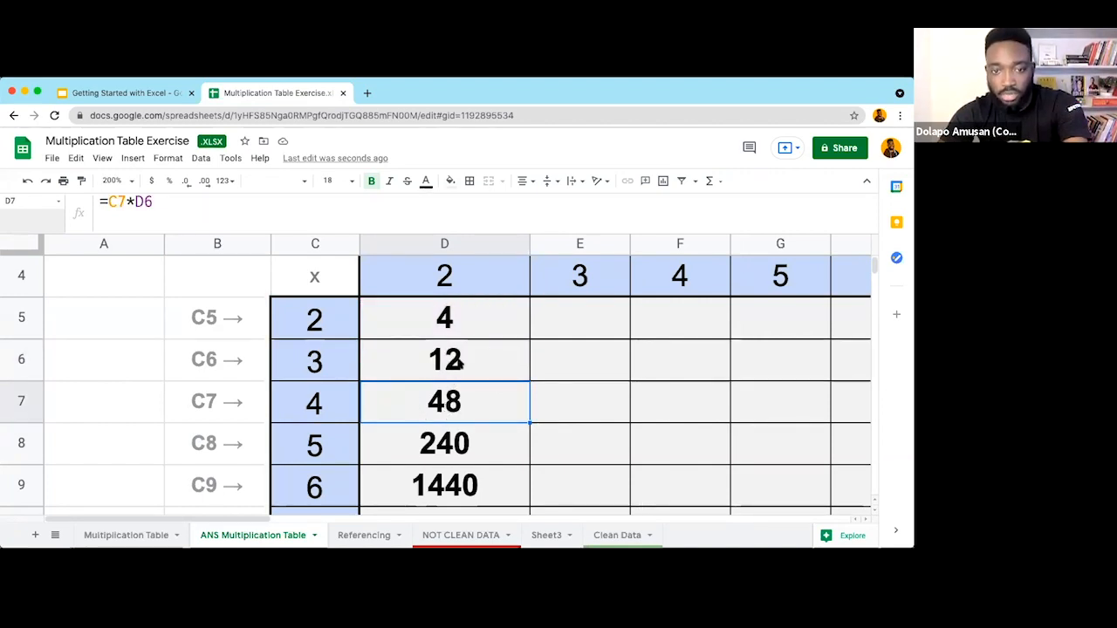
{"action": "left_click", "coordinate": [455, 364]}
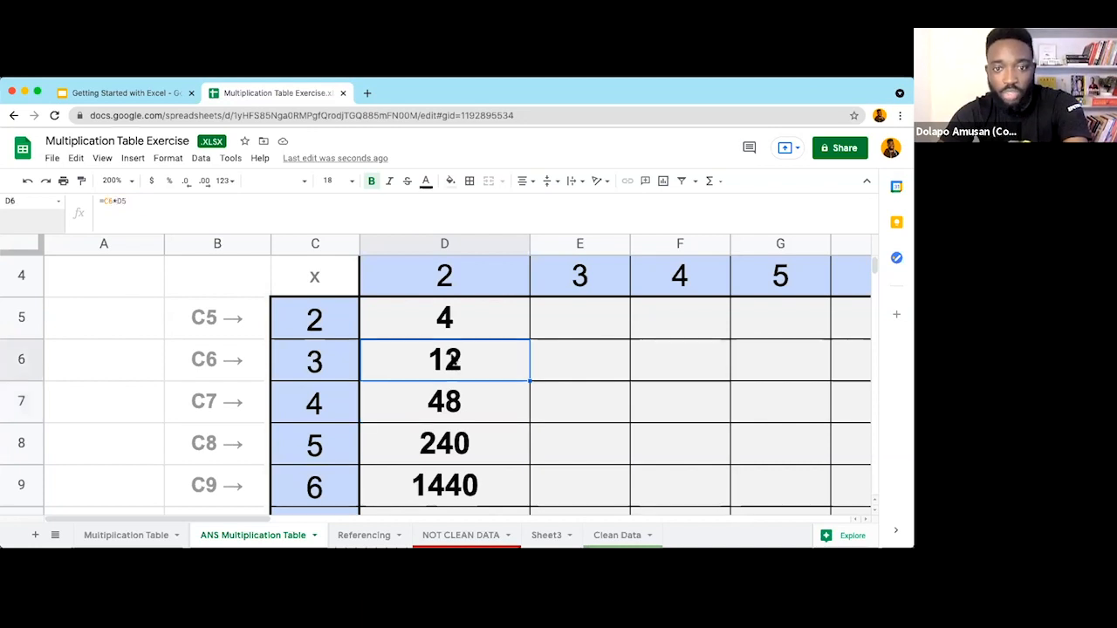
{"action": "left_click", "coordinate": [450, 319]}
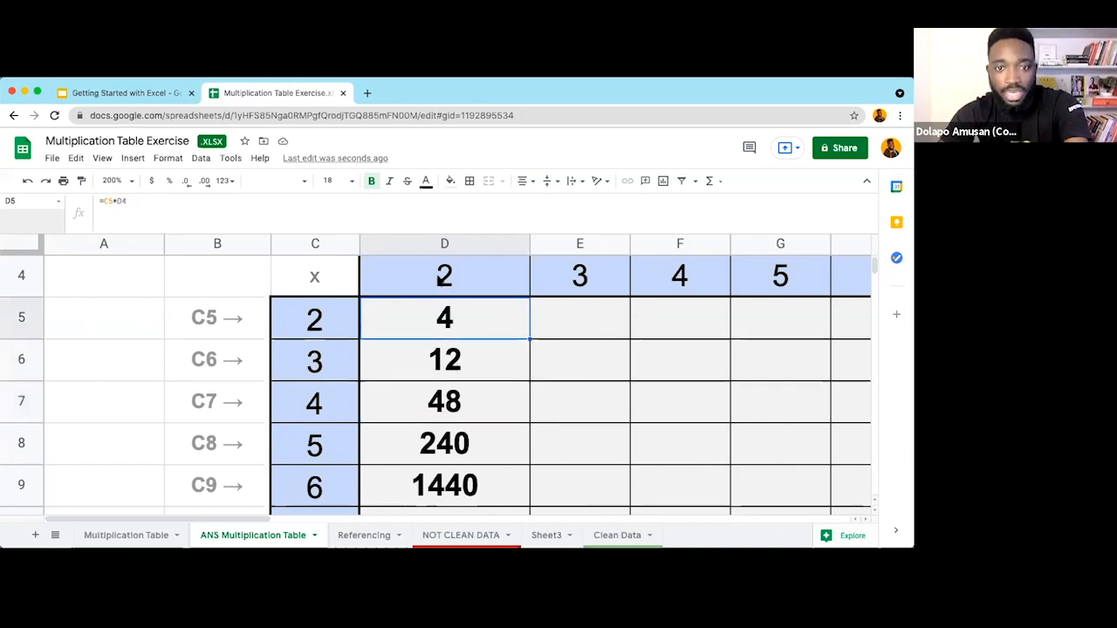
{"action": "left_click", "coordinate": [442, 278]}
{"action": "left_click", "coordinate": [27, 277]}
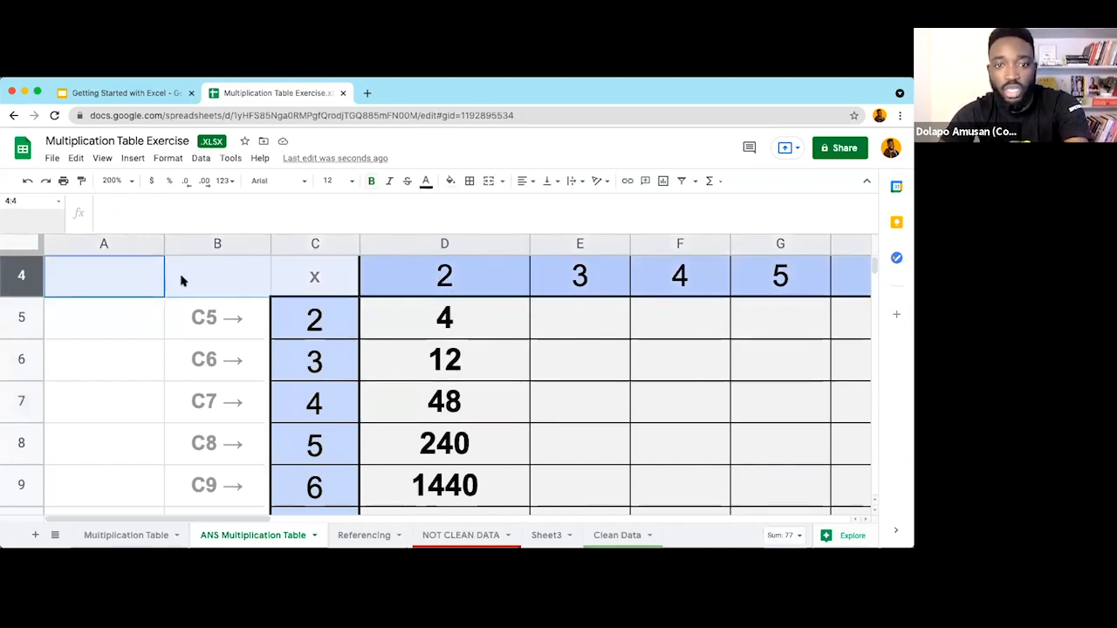
{"action": "left_click", "coordinate": [463, 320]}
{"action": "left_click", "coordinate": [454, 365]}
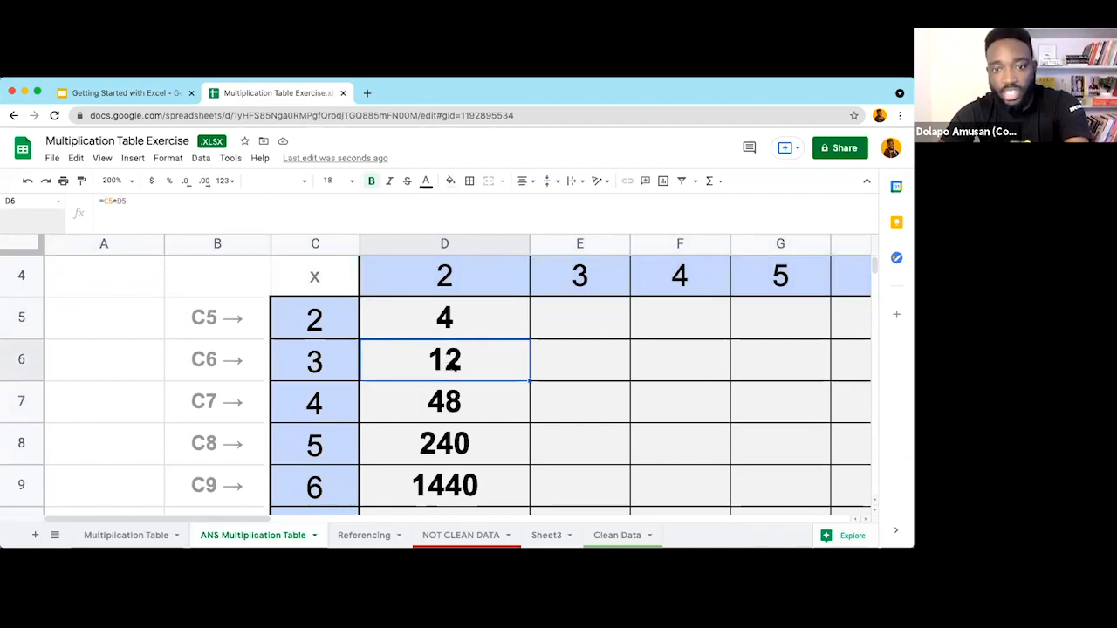
{"action": "left_click", "coordinate": [330, 358]}
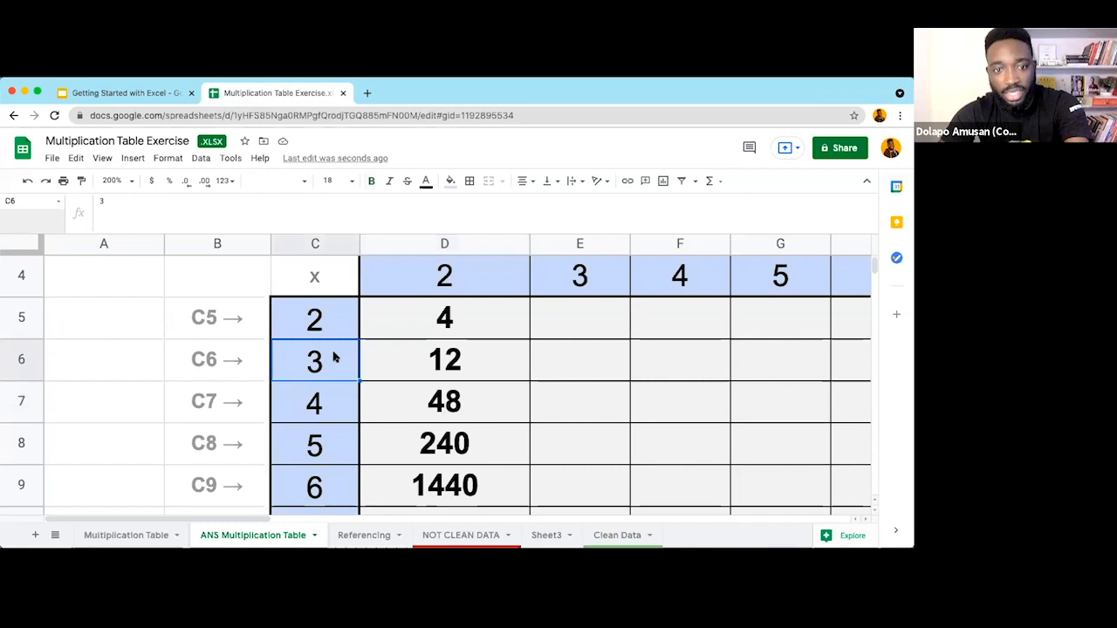
{"action": "left_click", "coordinate": [431, 324]}
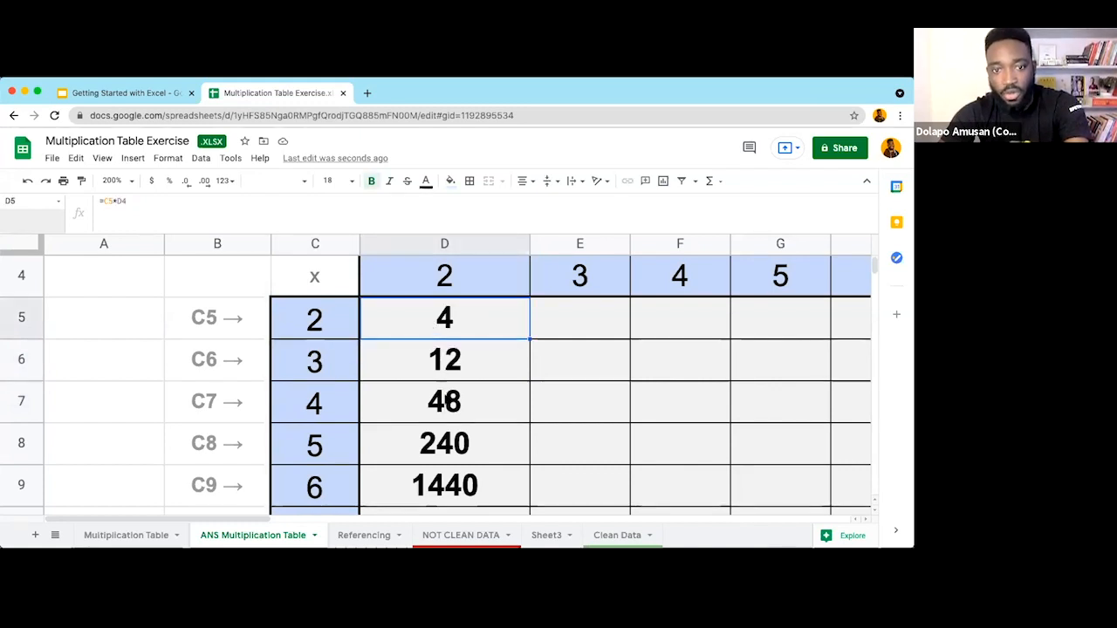
{"action": "left_click", "coordinate": [443, 397]}
{"action": "left_click", "coordinate": [325, 398]}
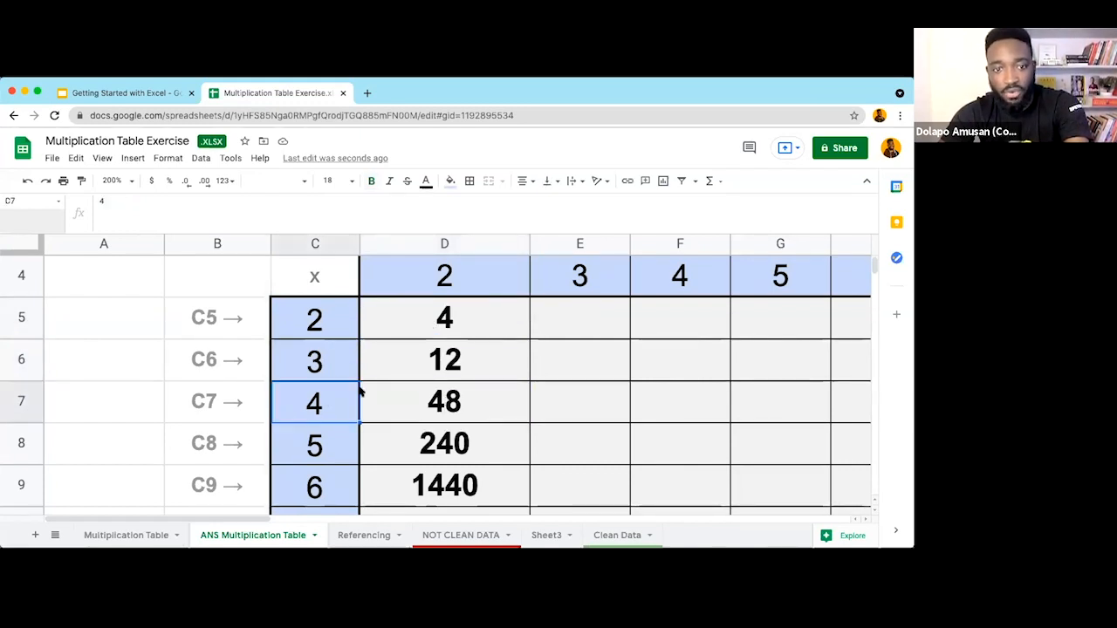
{"action": "left_click", "coordinate": [441, 360]}
{"action": "left_click", "coordinate": [447, 437]}
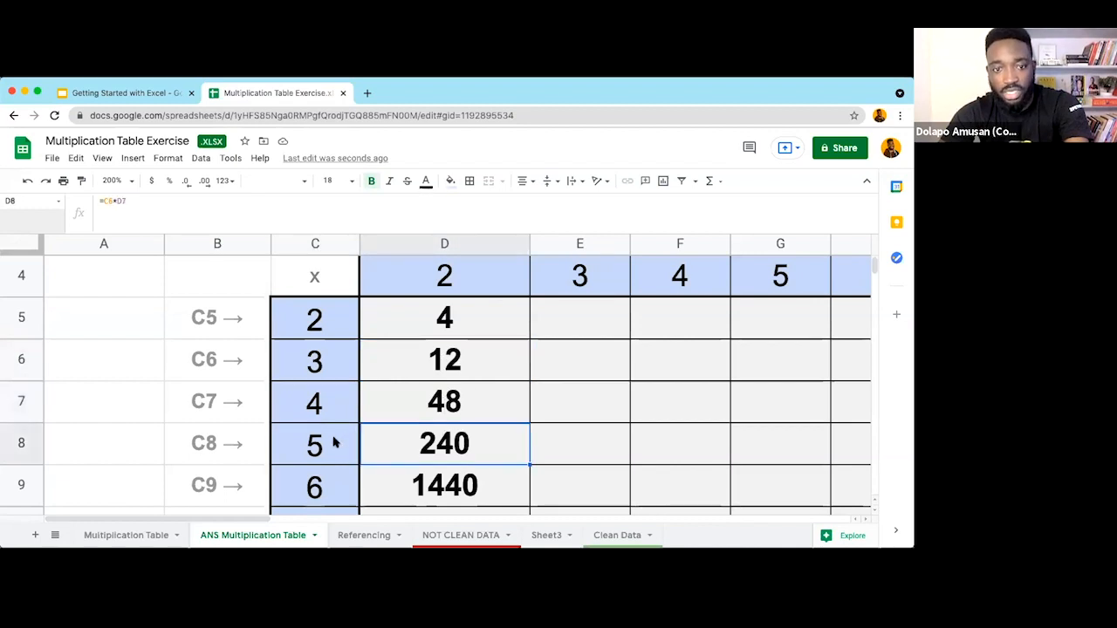
{"action": "left_click", "coordinate": [323, 447]}
{"action": "left_click", "coordinate": [444, 404]}
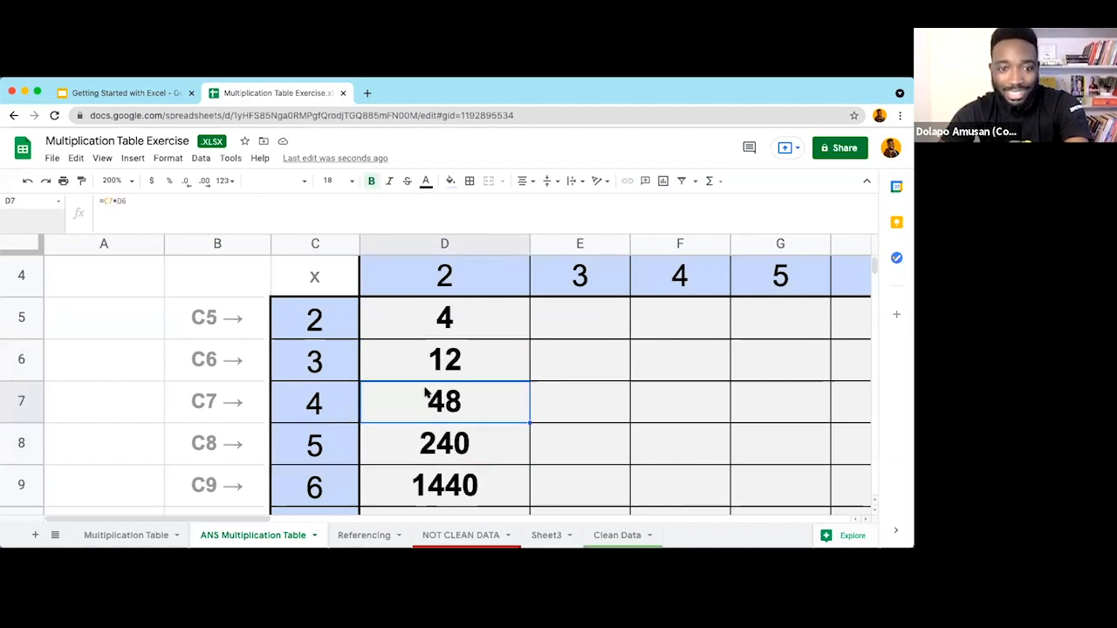
{"action": "scroll", "coordinate": [448, 401], "scroll_direction": "down", "scroll_amount": 1}
{"action": "key", "text": "Down"}
{"action": "key", "text": "Down"}
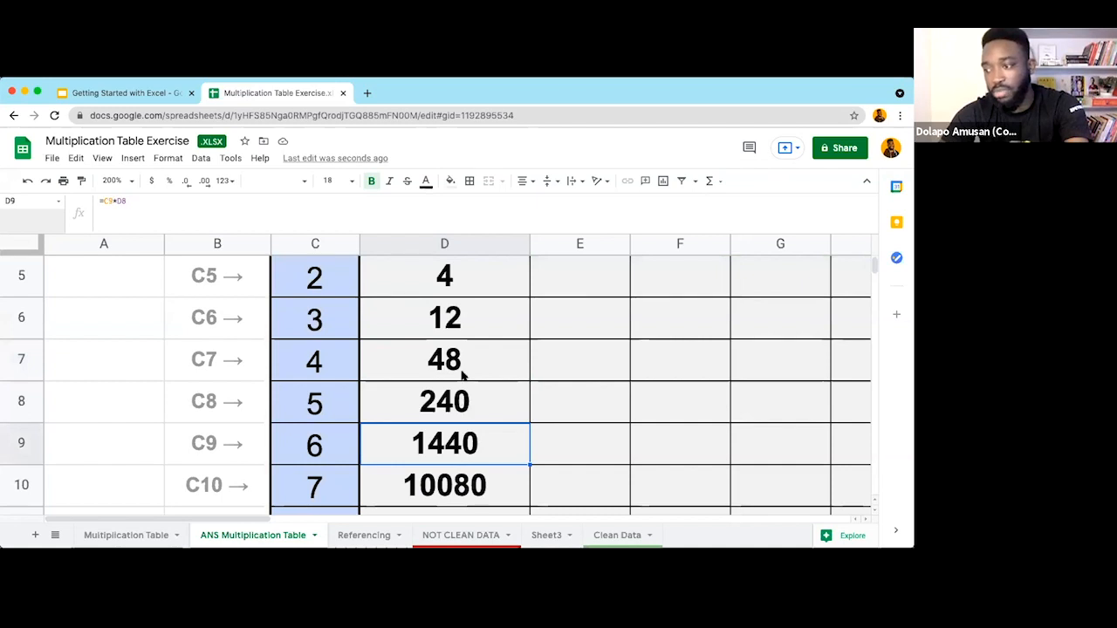
{"action": "key", "text": "Left"}
{"action": "left_click", "coordinate": [449, 403]}
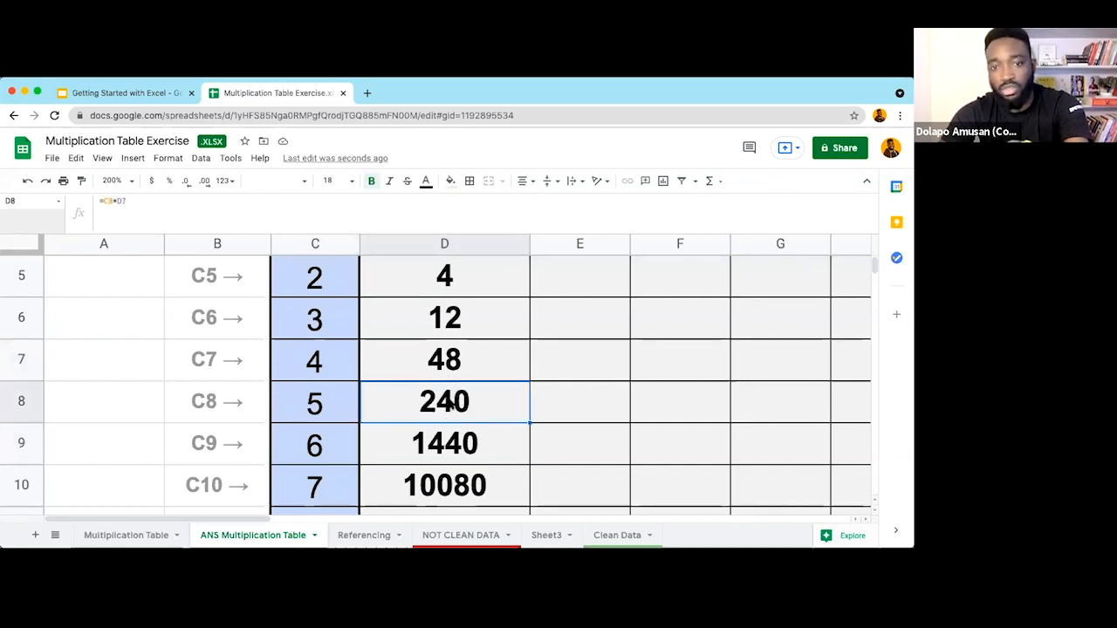
{"action": "scroll", "coordinate": [451, 404], "scroll_direction": "up", "scroll_amount": 3}
{"action": "scroll", "coordinate": [451, 405], "scroll_direction": "down", "scroll_amount": 2}
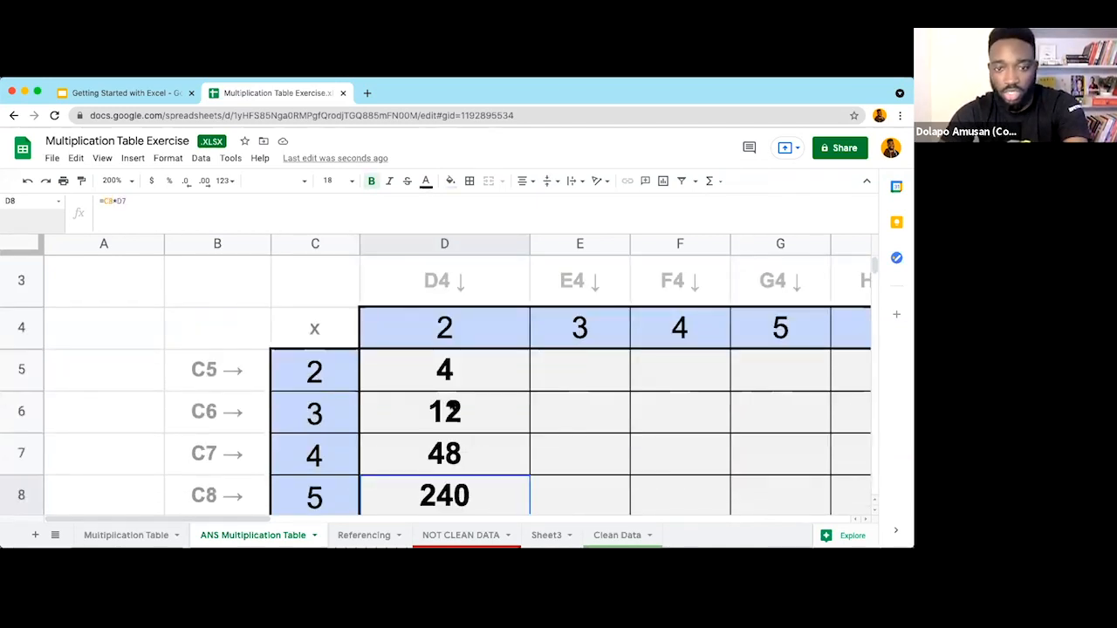
{"action": "key", "text": "Up"}
{"action": "key", "text": "Up"}
{"action": "key", "text": "Up"}
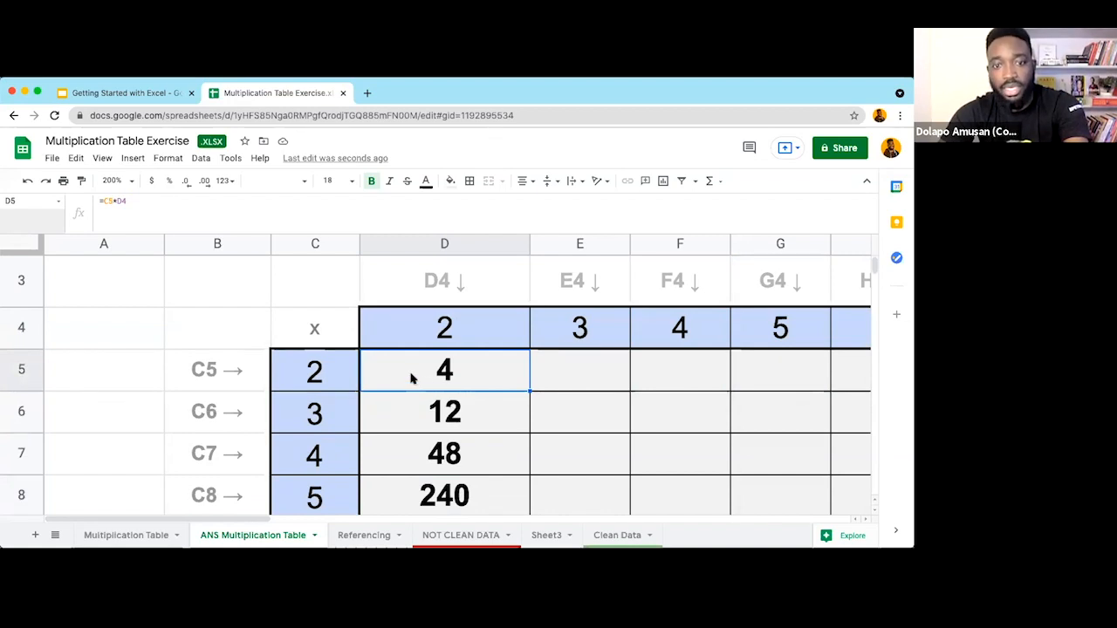
{"action": "key", "text": "ctrl+z"}
{"action": "key", "text": "ctrl+z"}
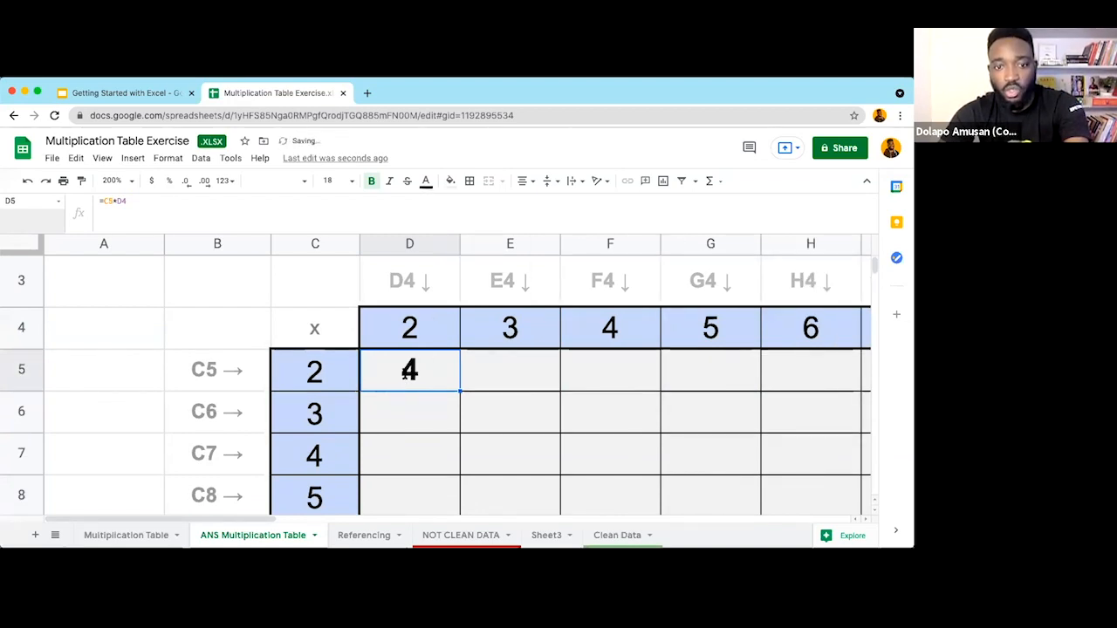
Step: Change D5's formula to the mixed reference =$C5*D$4
{"action": "double_click", "coordinate": [403, 373]}
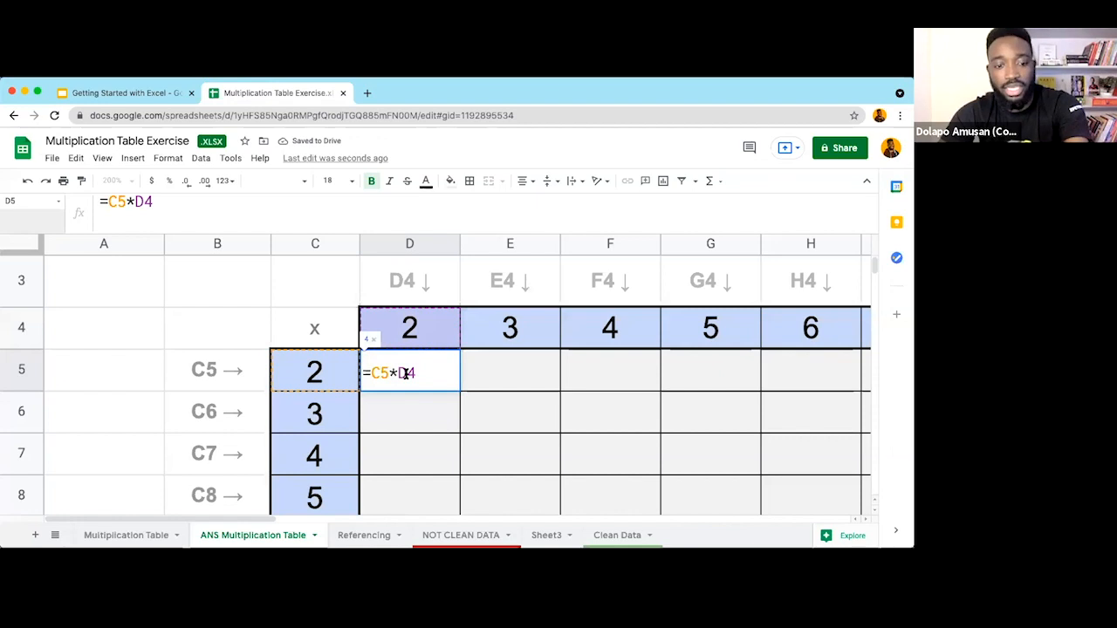
{"action": "left_click", "coordinate": [409, 374]}
{"action": "type", "text": "$C5*D"}
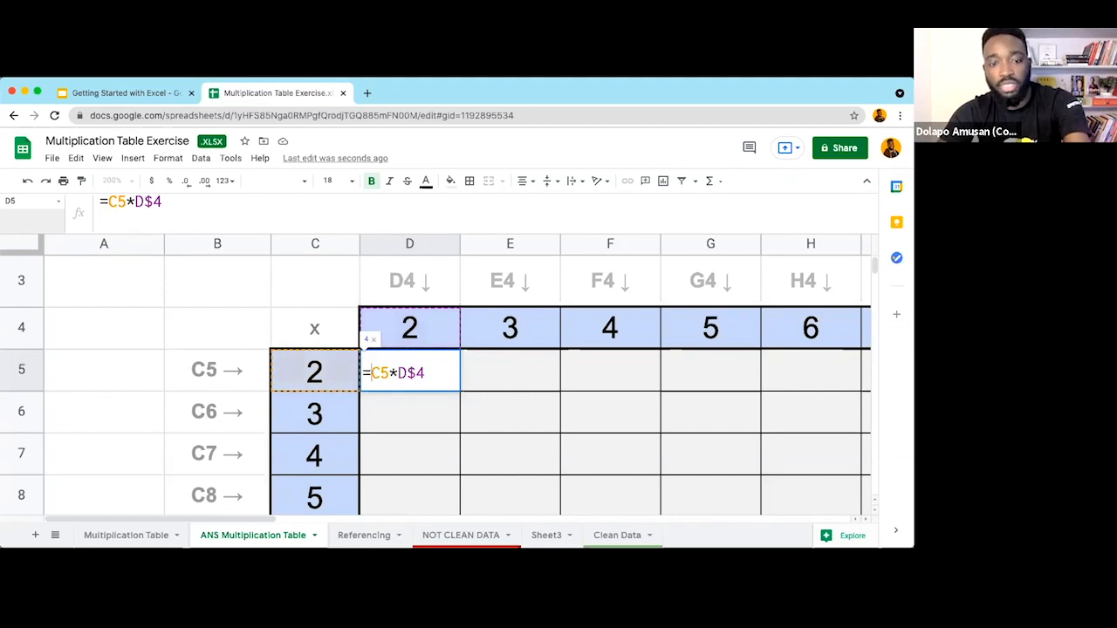
{"action": "type", "text": "$"}
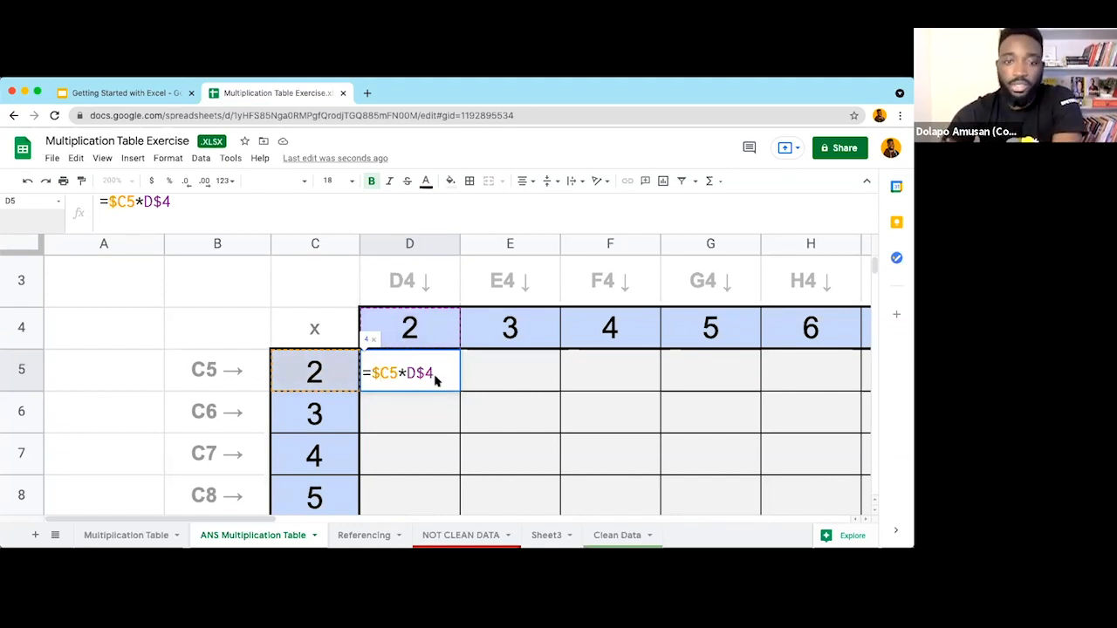
{"action": "key", "text": "ctrl+Return"}
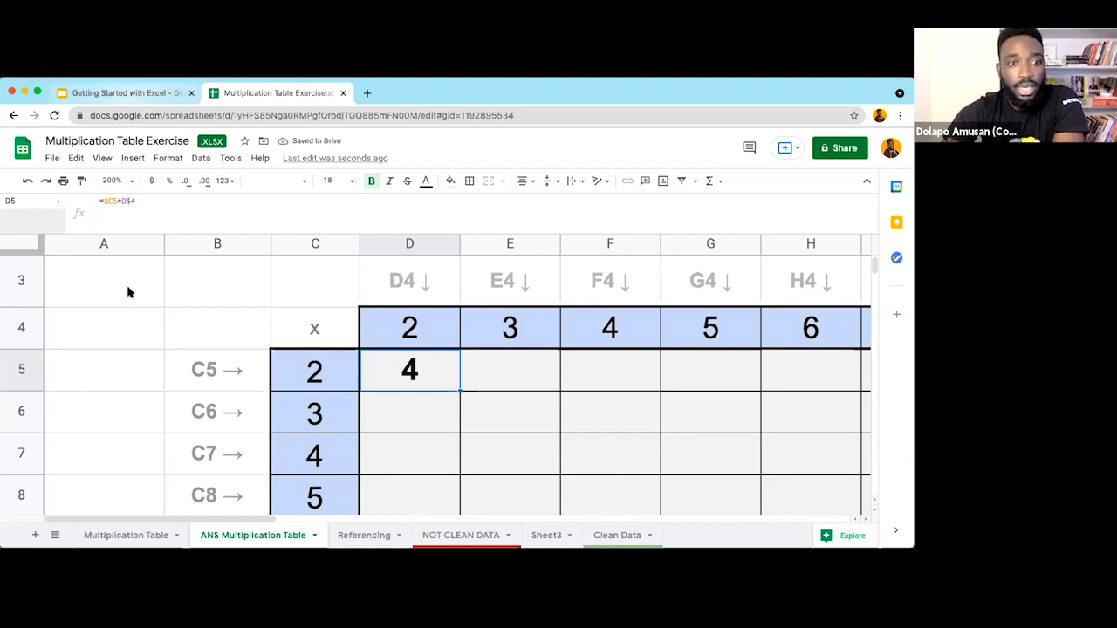
Step: Set the sheet zoom to 100% to see the whole grid
{"action": "left_click", "coordinate": [102, 158]}
{"action": "mouse_move", "coordinate": [125, 315]}
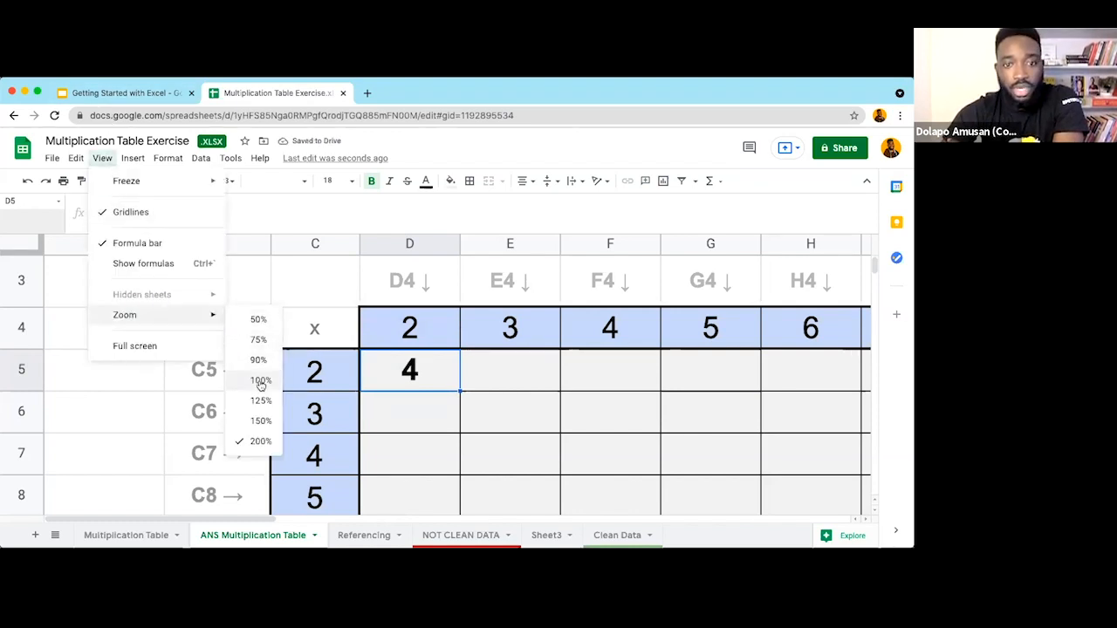
{"action": "left_click", "coordinate": [260, 382]}
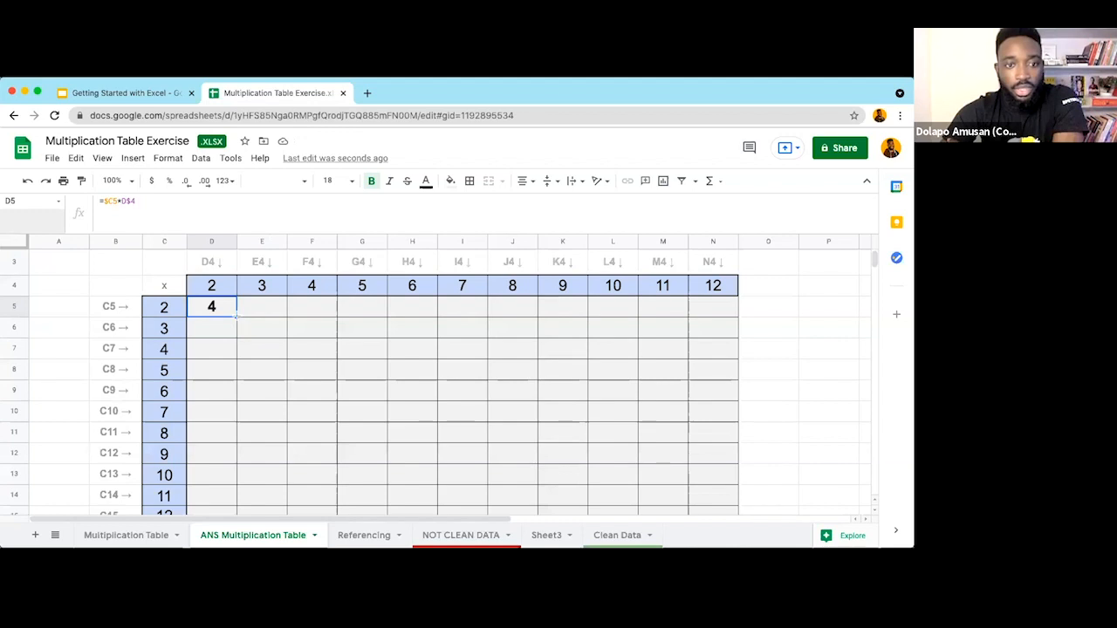
Step: Fill =$C5*D$4 down to D15, select D5:D15, then undo back to D5 only
{"action": "double_click", "coordinate": [236, 316]}
{"action": "scroll", "coordinate": [251, 397], "scroll_direction": "down", "scroll_amount": 1}
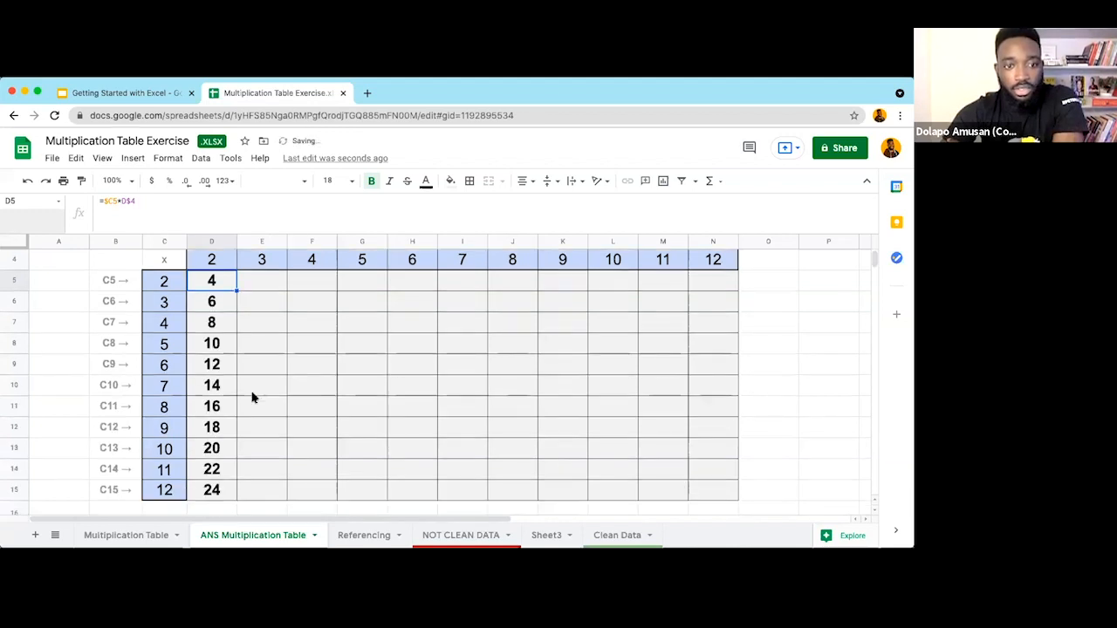
{"action": "scroll", "coordinate": [252, 398], "scroll_direction": "up", "scroll_amount": 1}
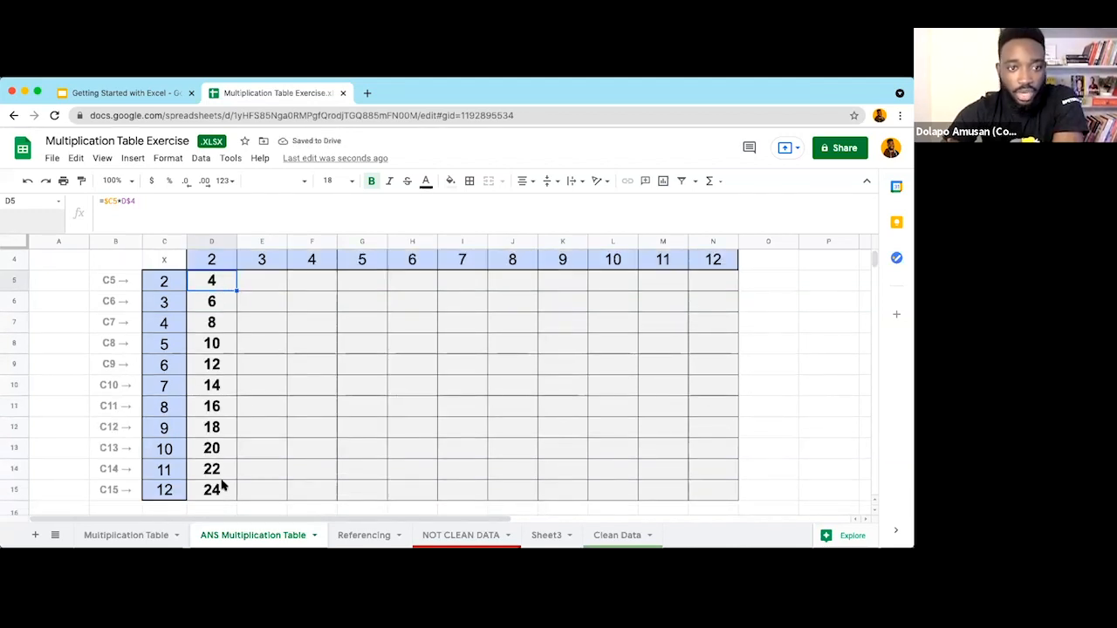
{"action": "key", "text": "ctrl+shift+Down"}
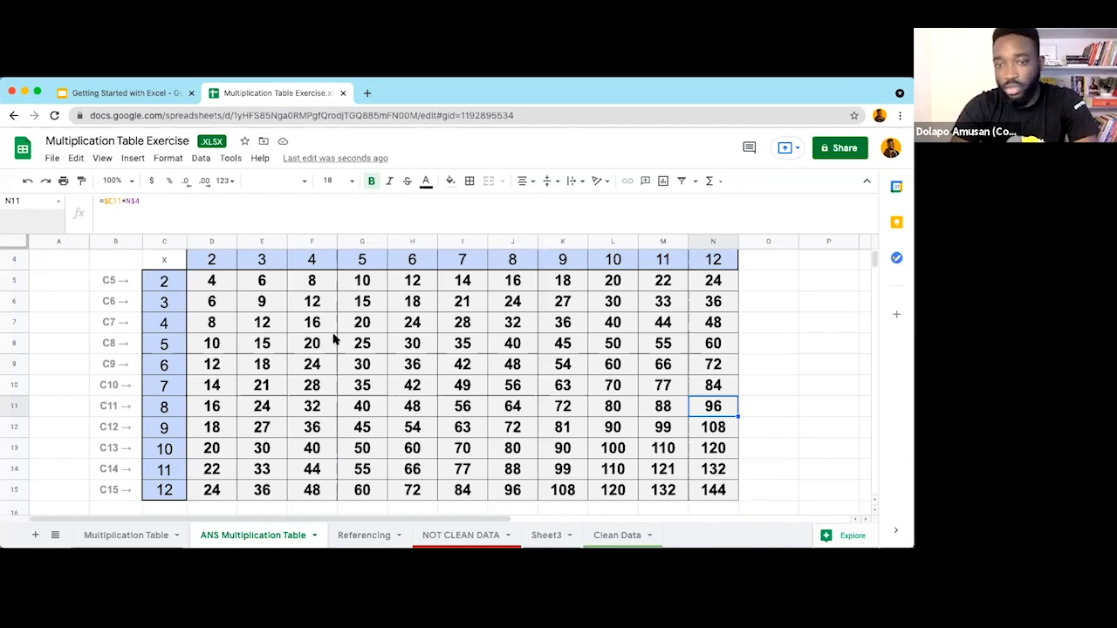
{"action": "key", "text": "super+z"}
{"action": "key", "text": "super+z"}
{"action": "key", "text": "super+z"}
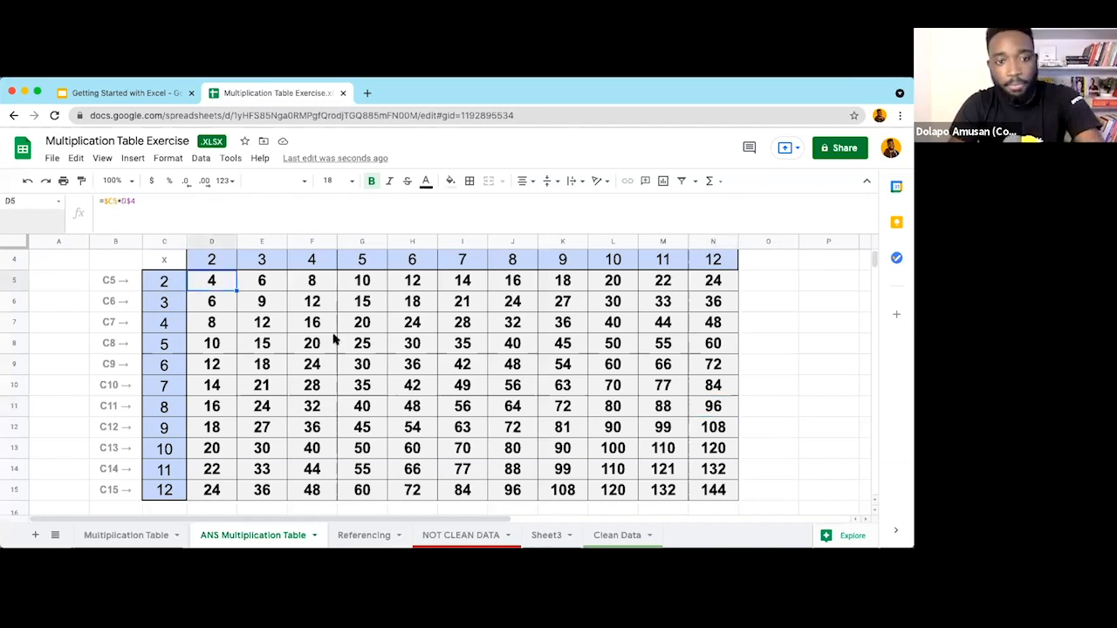
Step: Reselect D5, which holds =$C5*D$4 showing 4, with the grid otherwise empty
{"action": "left_click", "coordinate": [240, 302]}
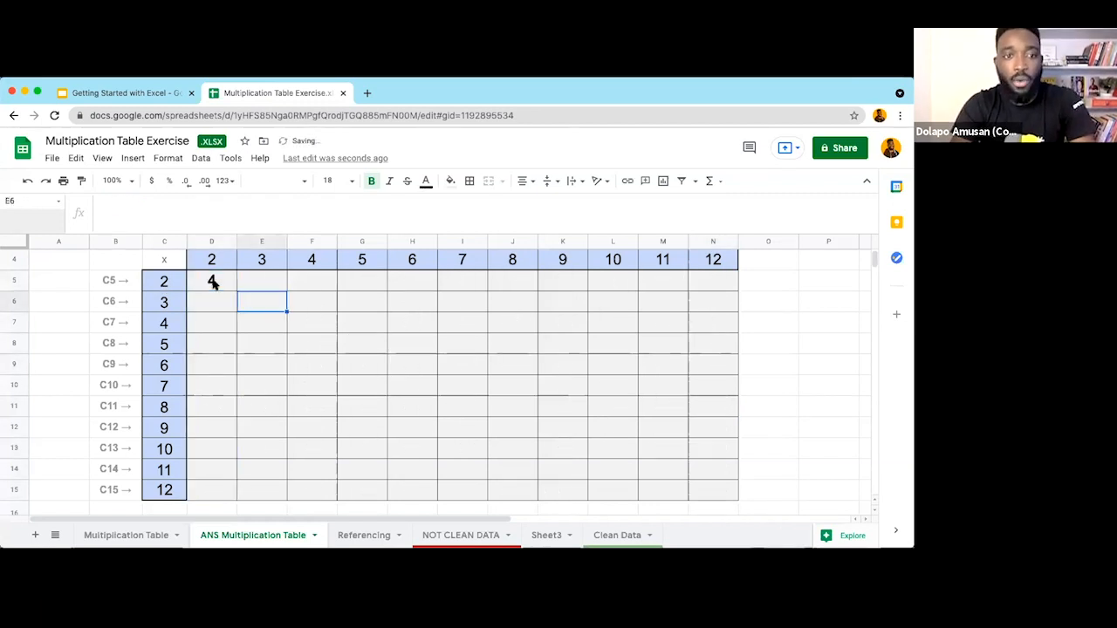
{"action": "left_click", "coordinate": [212, 282]}
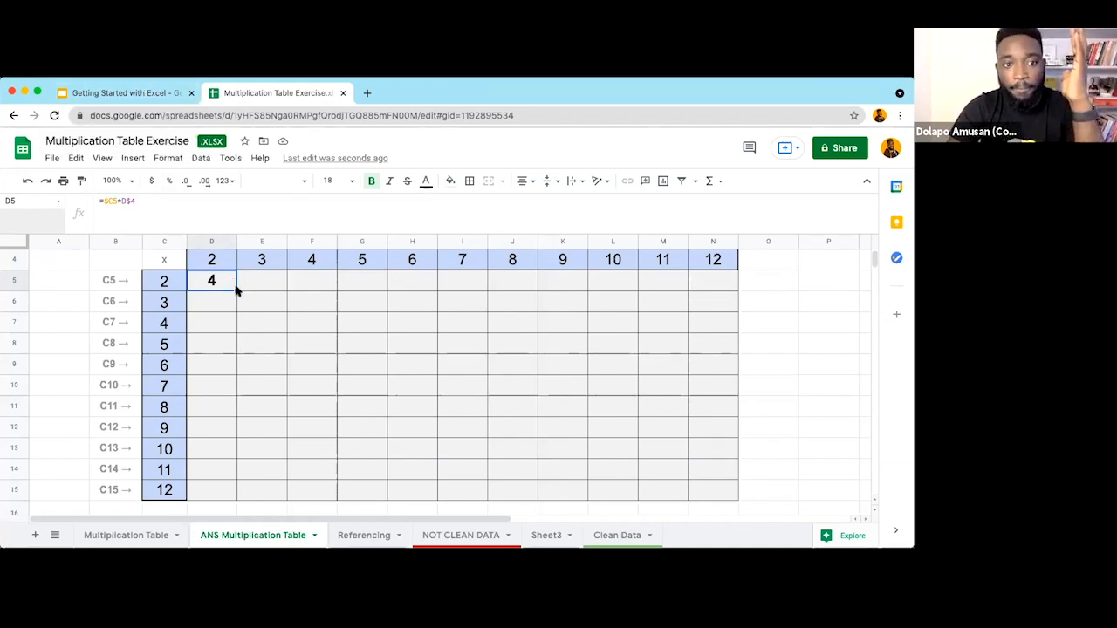
{"action": "scroll", "coordinate": [236, 291], "scroll_direction": "up", "scroll_amount": 1}
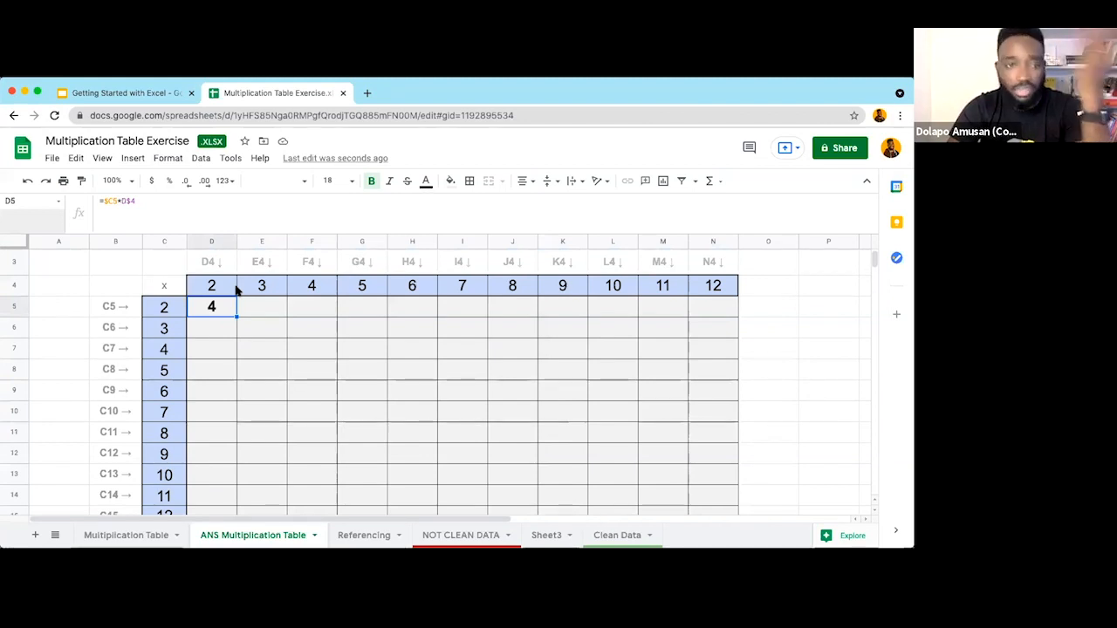